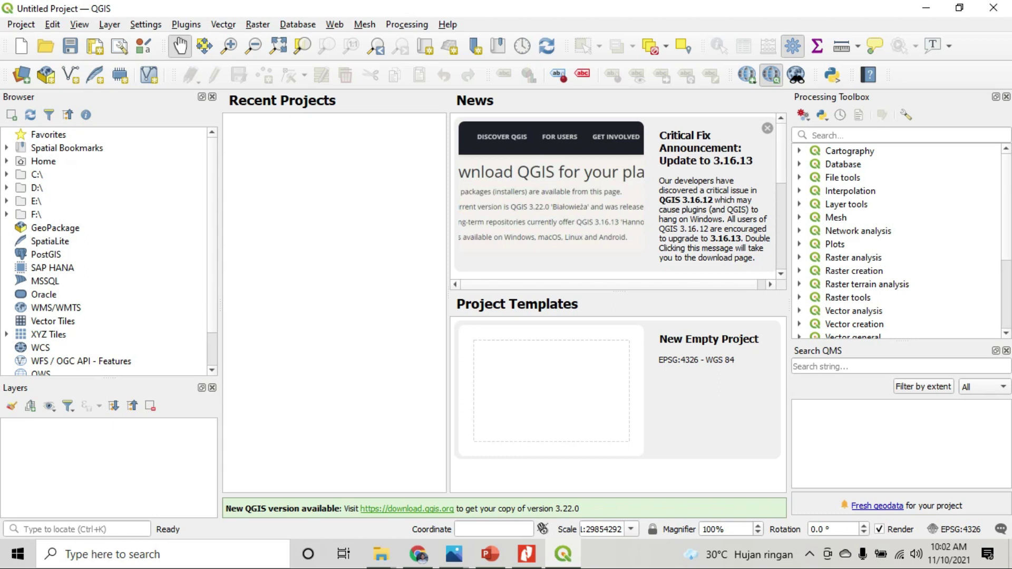
Step: Dismiss the update announcement in the news feed and start a new empty project
click(768, 129)
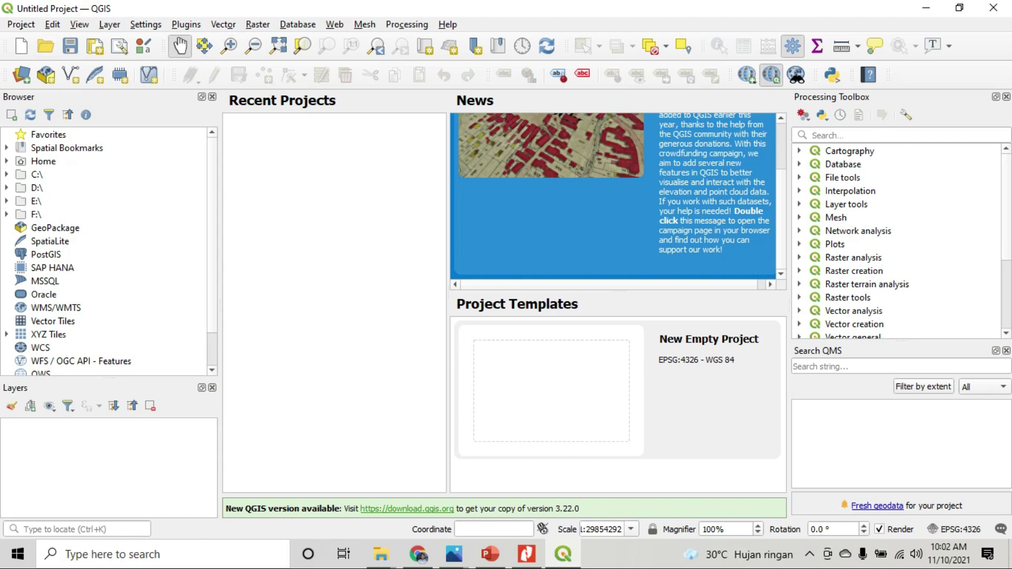
click(21, 45)
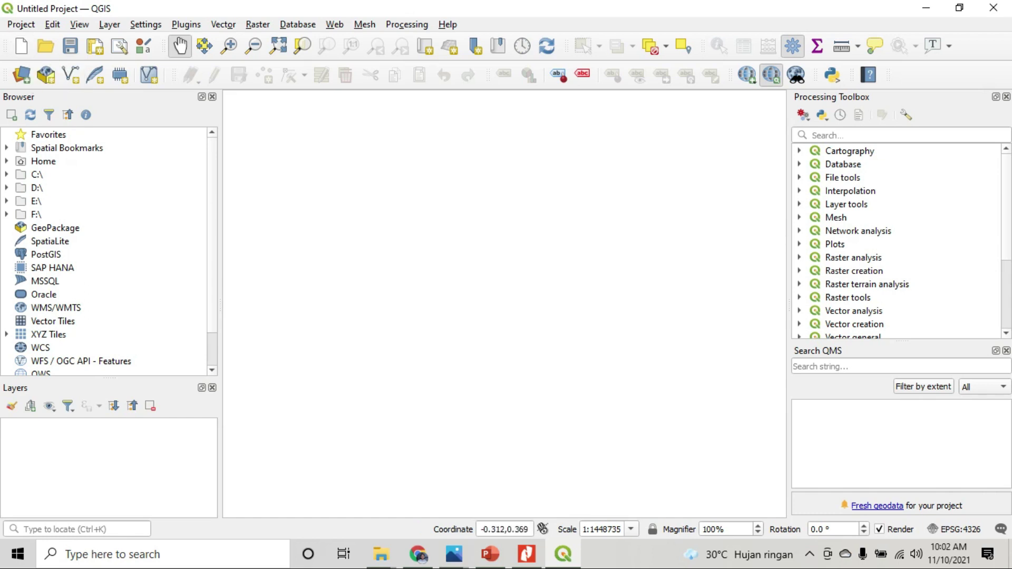
drag(447, 219, 494, 250)
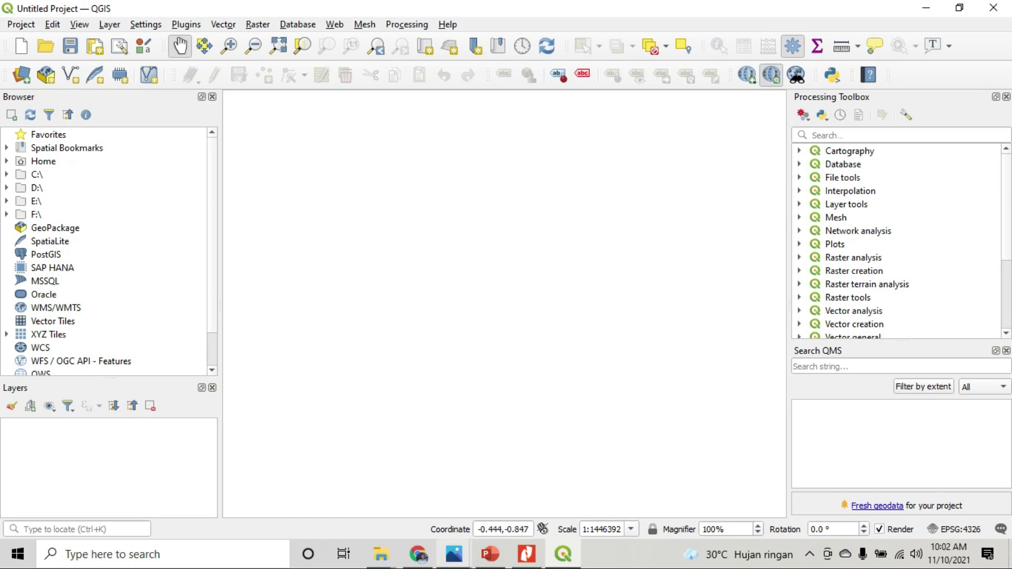
Step: Switch to Photos and view the 1.jpg administrative map of Makassar city
click(454, 554)
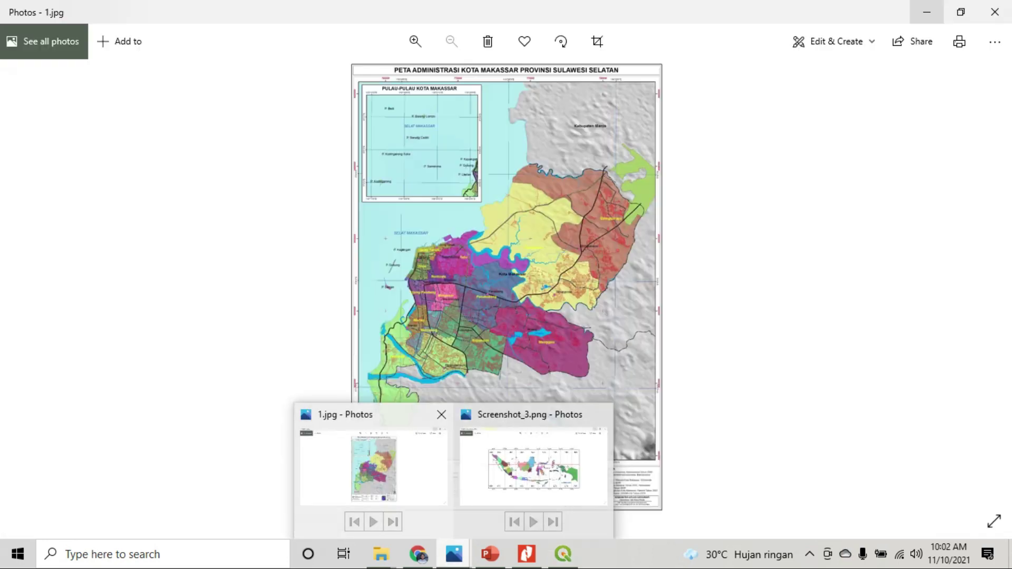
click(369, 468)
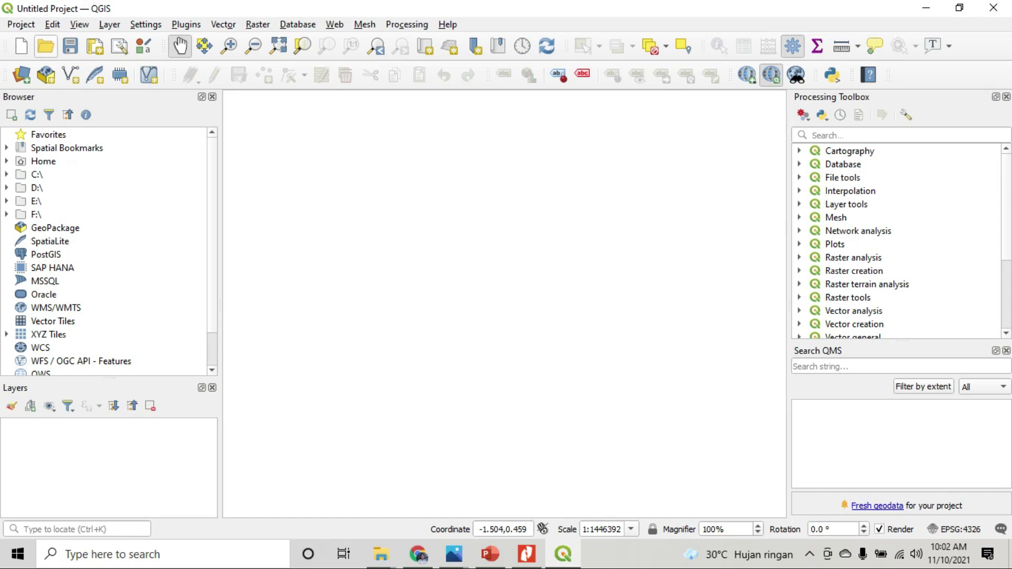
click(21, 24)
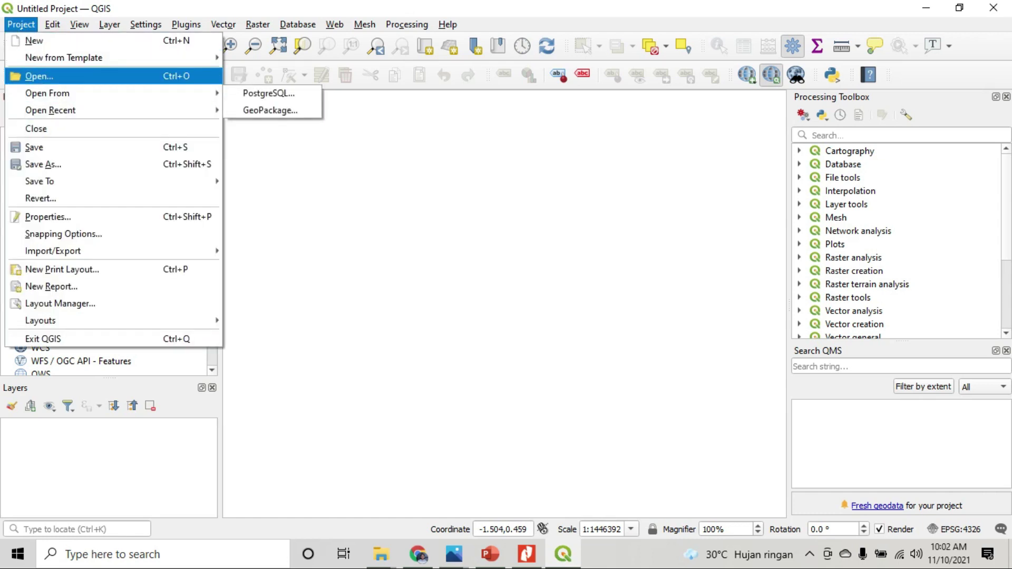
click(315, 249)
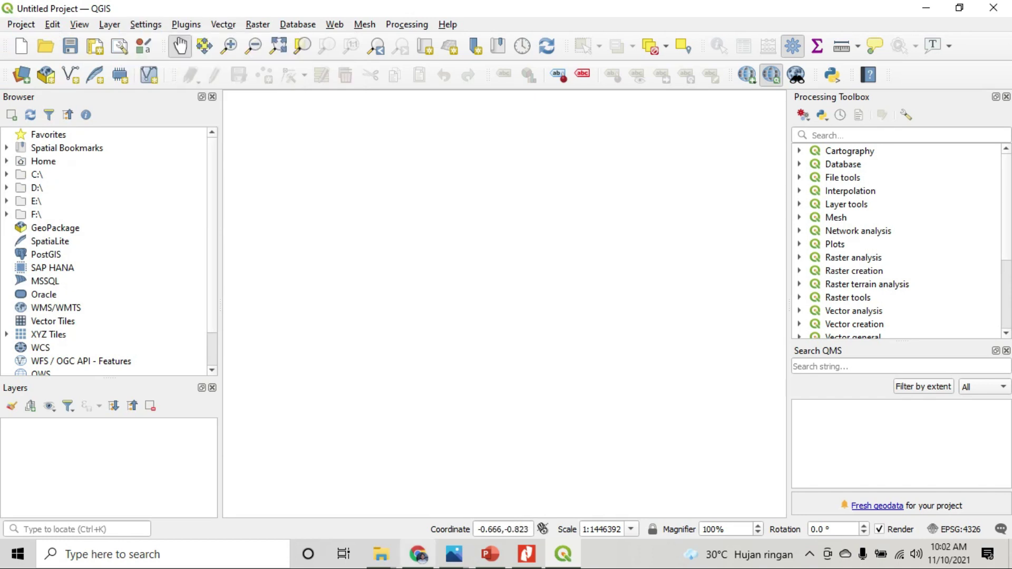
Step: Add the map image 1.jpg from File Explorer to the project as a raster layer
mouse_move(381, 554)
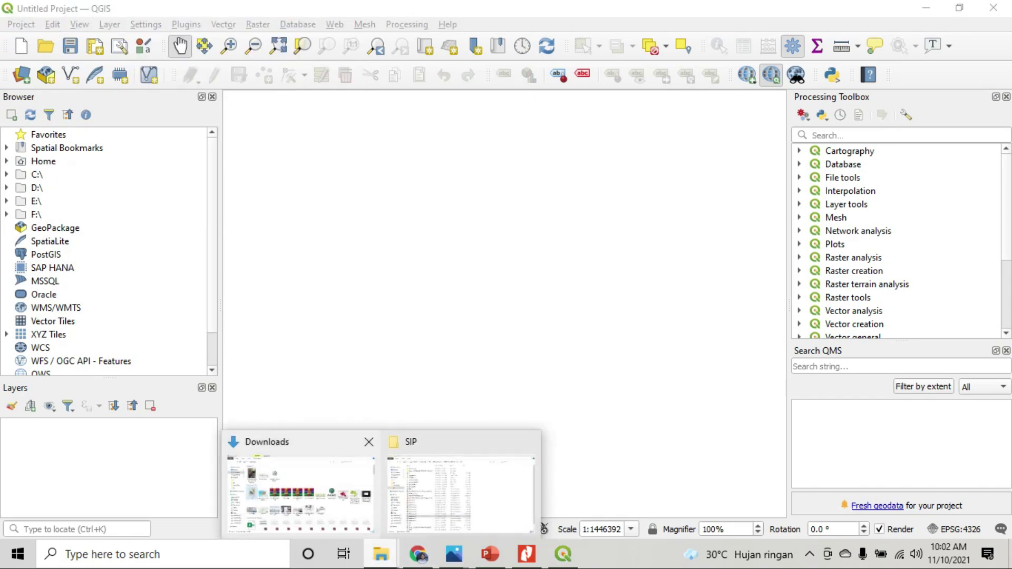
click(300, 482)
drag(167, 259, 137, 443)
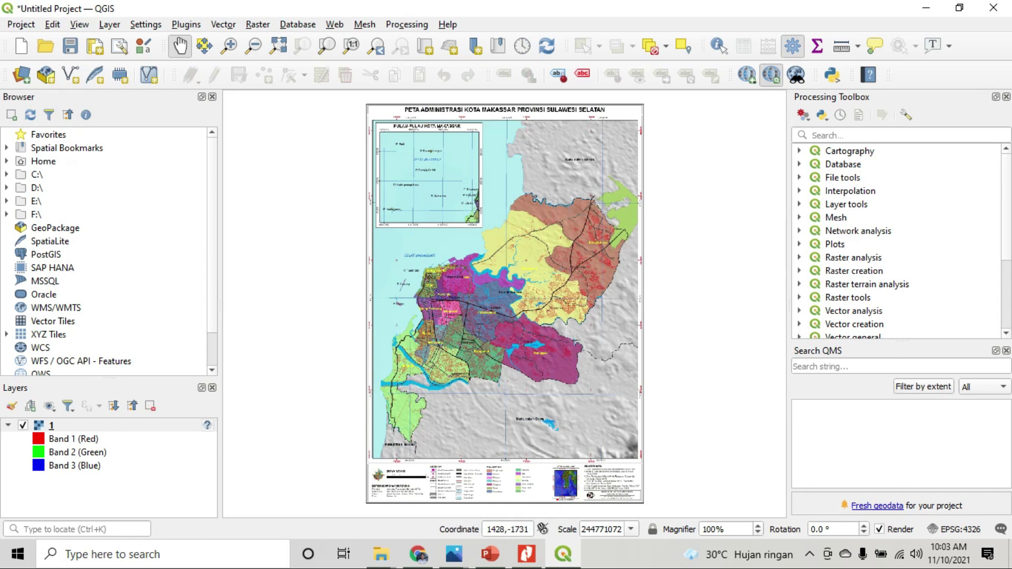
Step: Examine the added Makassar map image, from its full sheet to the southern districts and coordinate grid
scroll(347, 247, up, 2)
scroll(347, 246, down, 5)
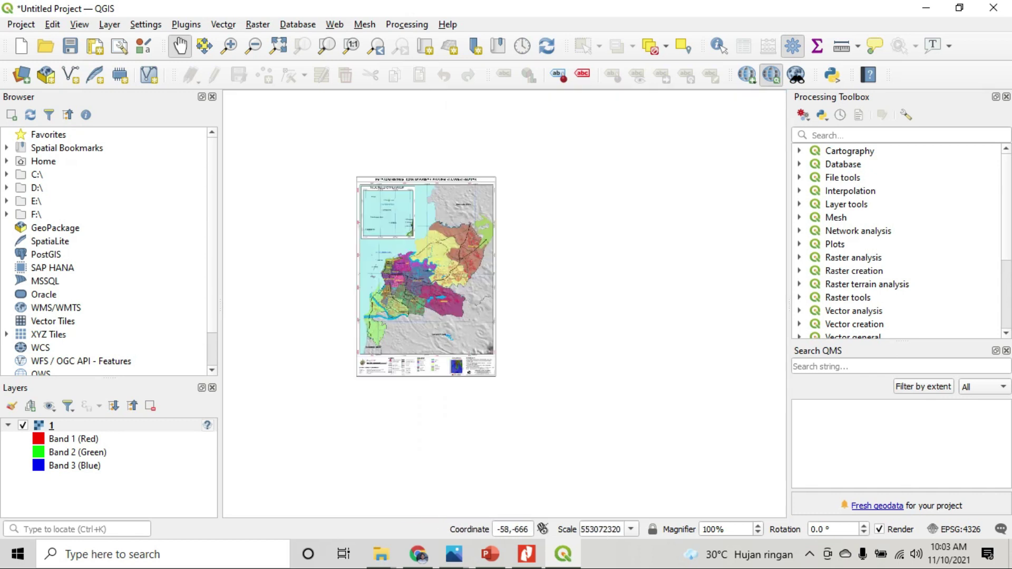
scroll(519, 159, up, 1)
drag(237, 350, 402, 292)
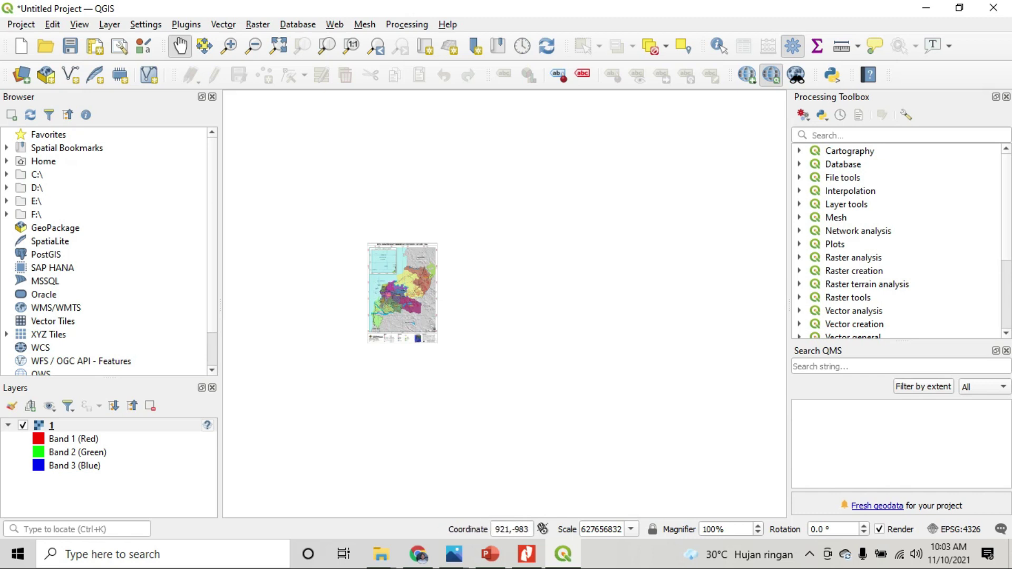
scroll(412, 295, up, 1)
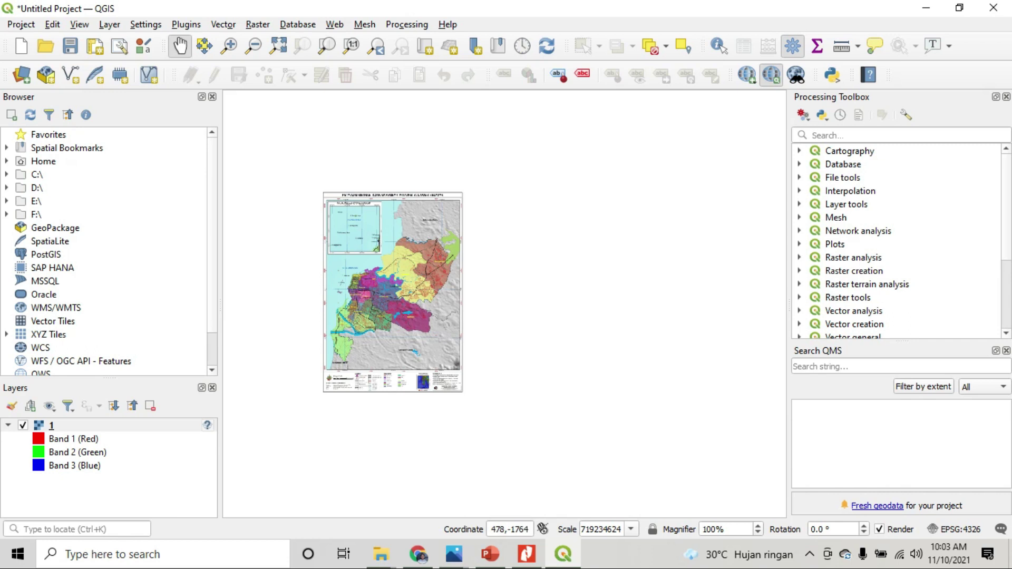
scroll(359, 321, up, 2)
drag(358, 321, 424, 343)
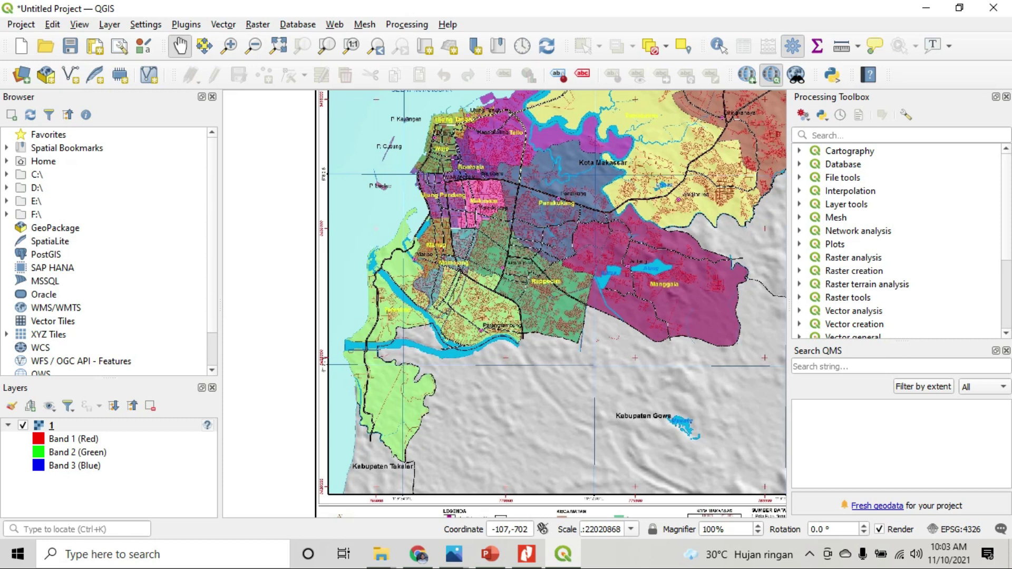
Step: Open the Georeferencer and load the map raster 1 - Copy.jpg into it
click(258, 25)
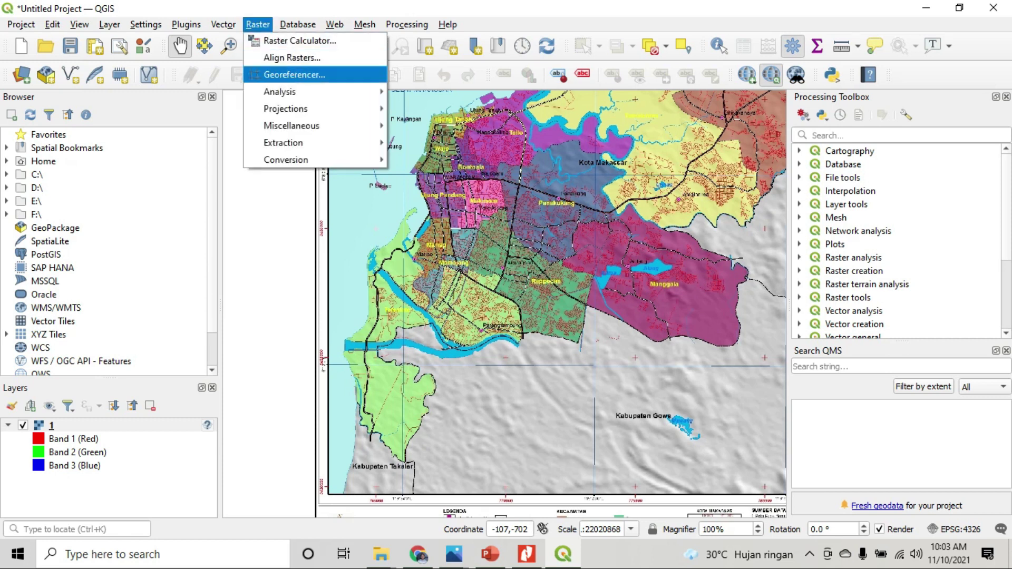
click(294, 75)
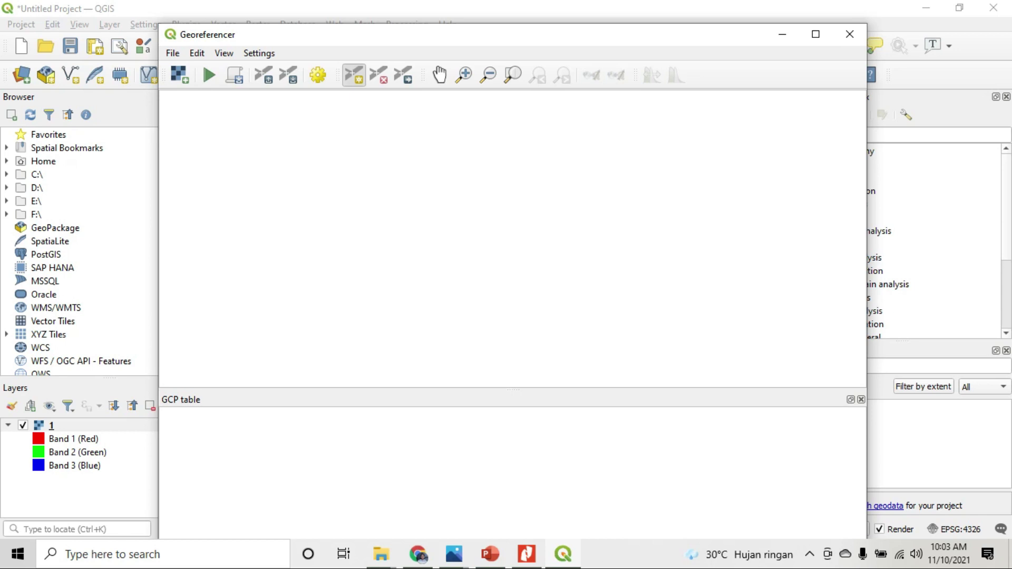
drag(474, 34, 562, 69)
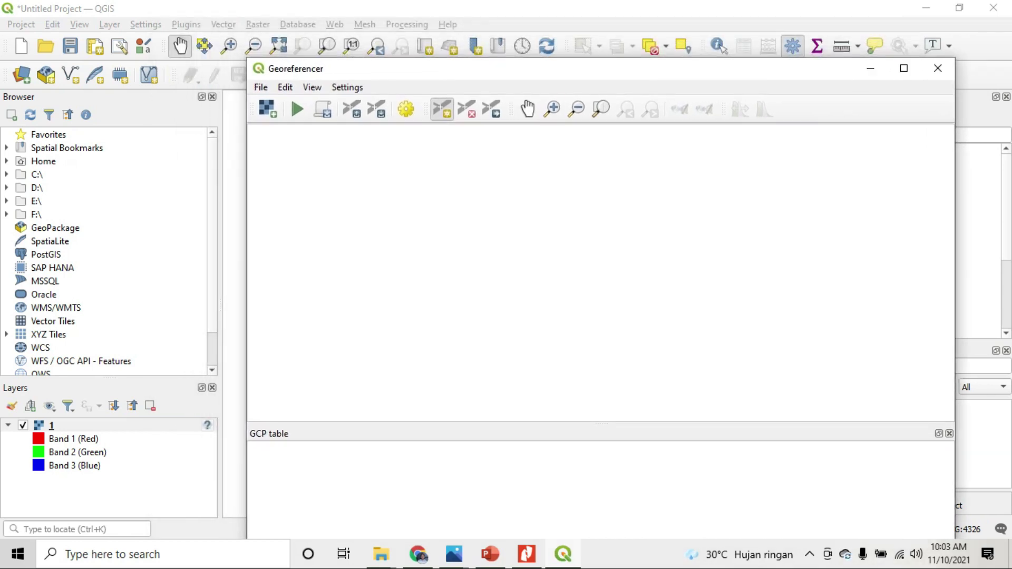
drag(562, 69, 557, 449)
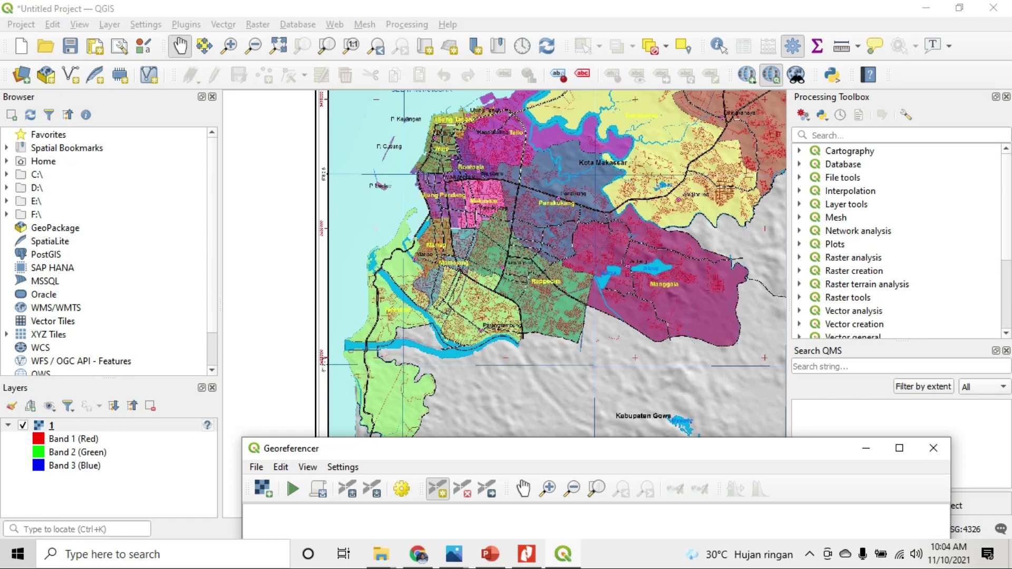
drag(579, 449, 565, 25)
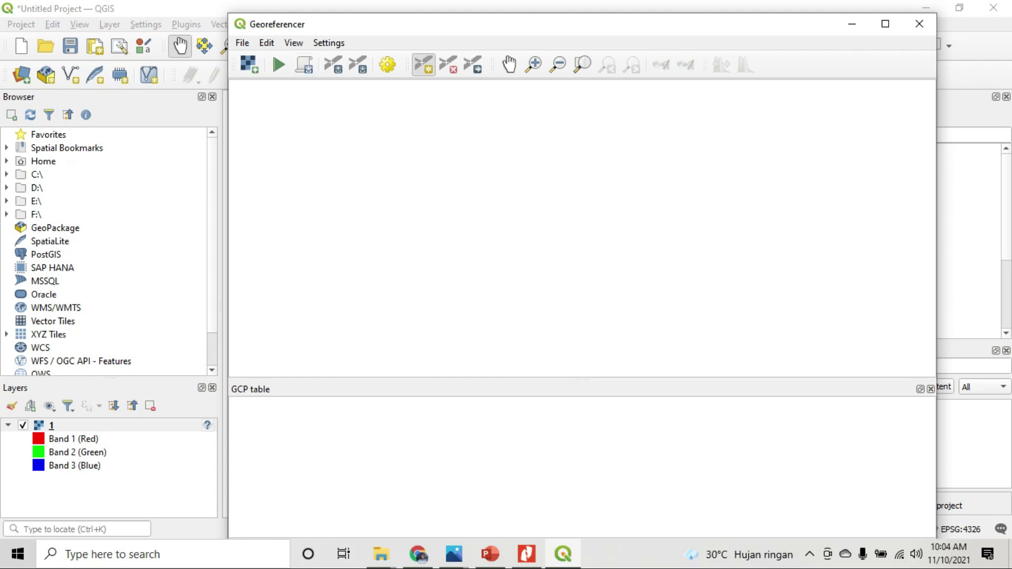
click(249, 65)
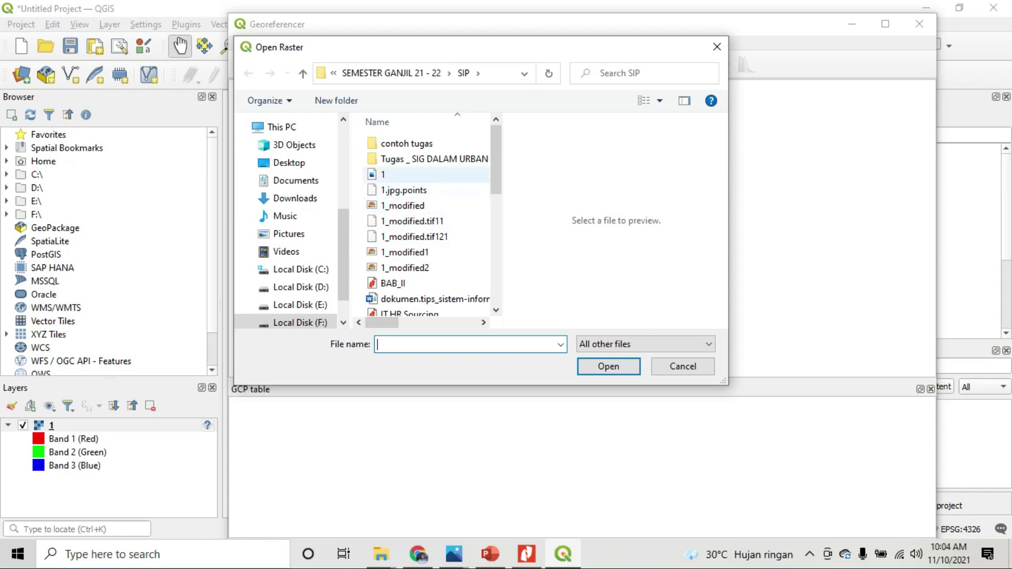
double_click(405, 174)
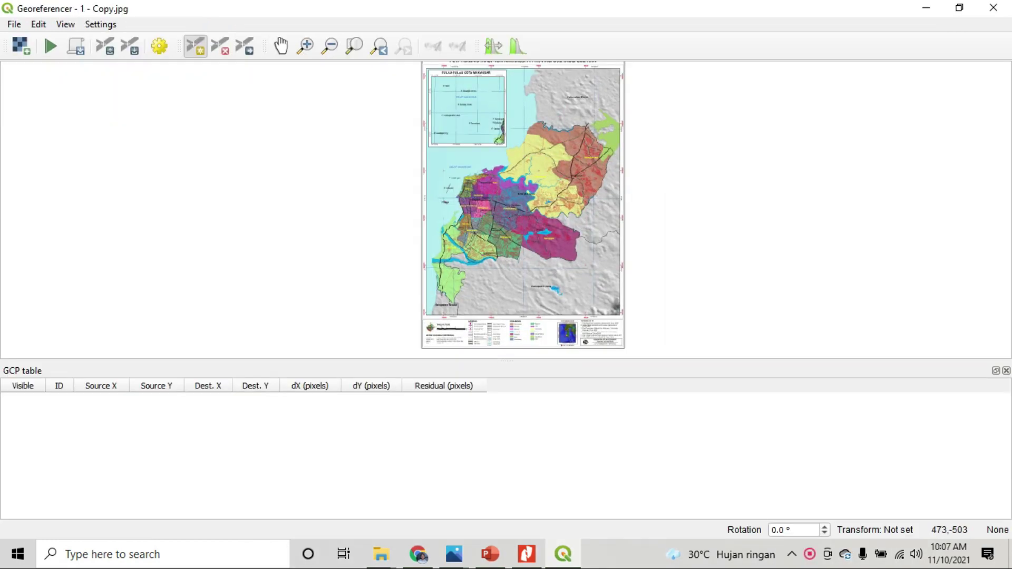
Step: Examine the loaded map and review the Georeferencer's transformation settings, including the available transformation types
scroll(497, 122, up, 1)
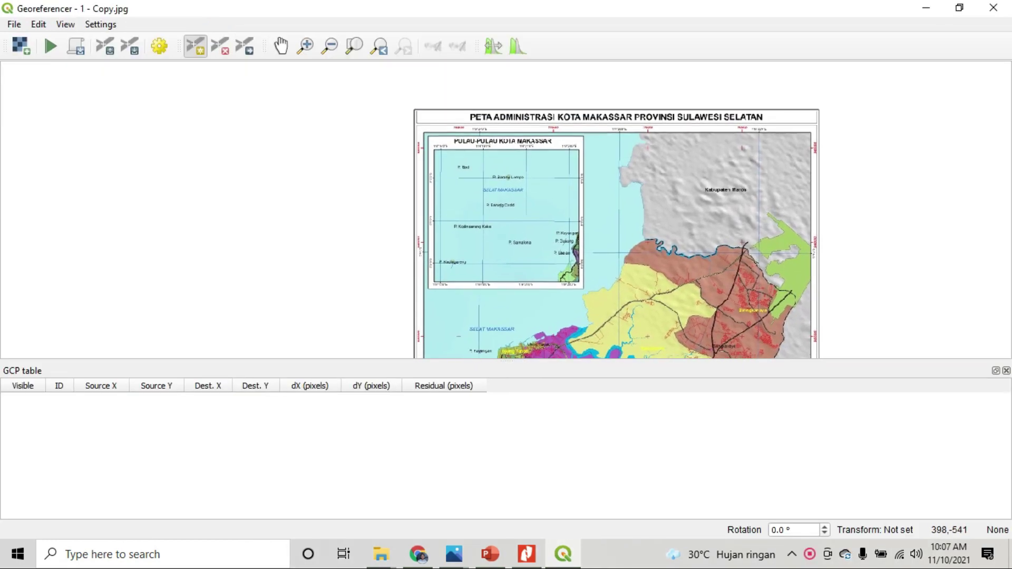
drag(545, 319, 546, 214)
scroll(561, 244, up, 1)
drag(583, 270, 577, 138)
scroll(576, 216, down, 1)
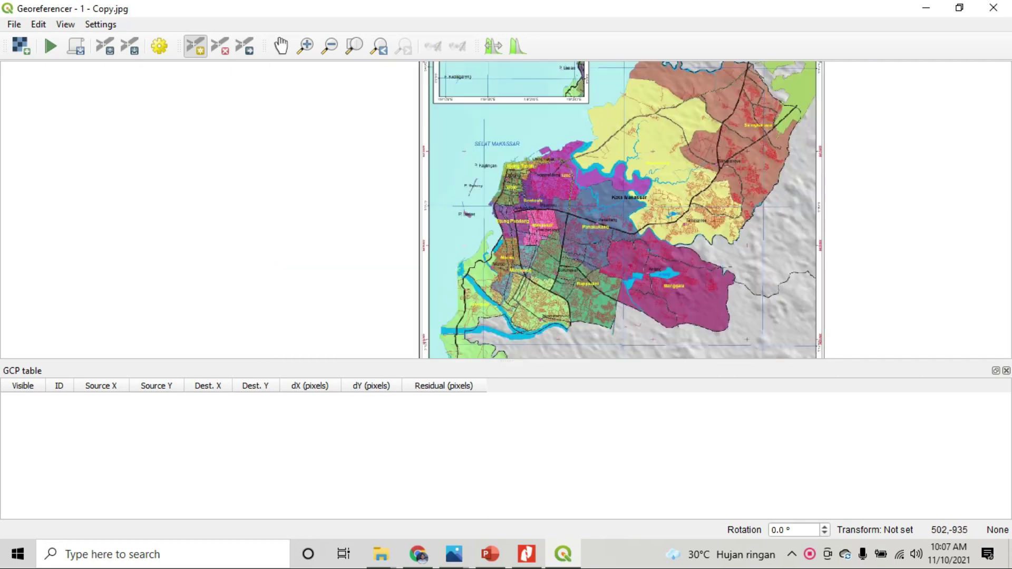
scroll(575, 223, down, 1)
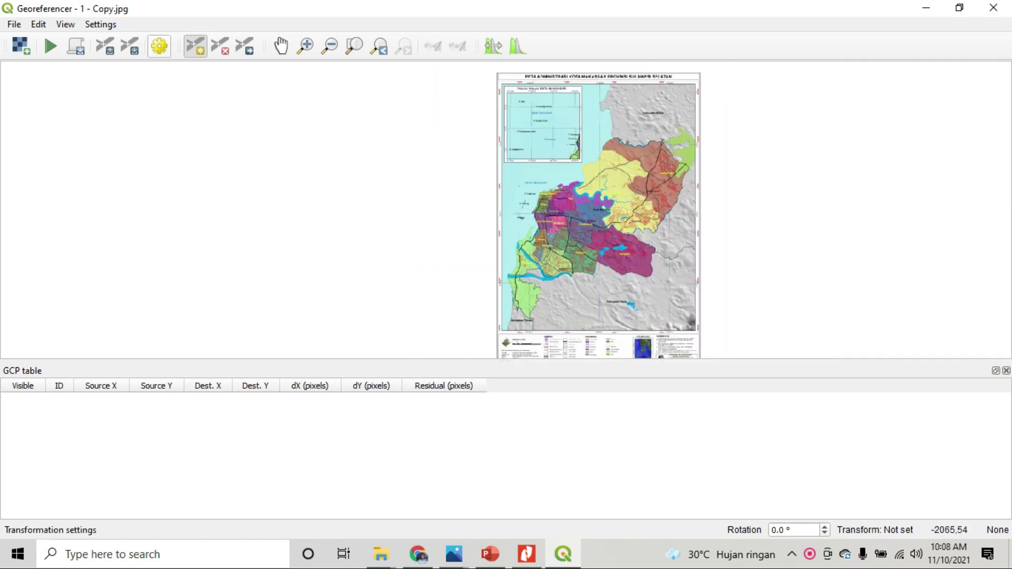
click(160, 46)
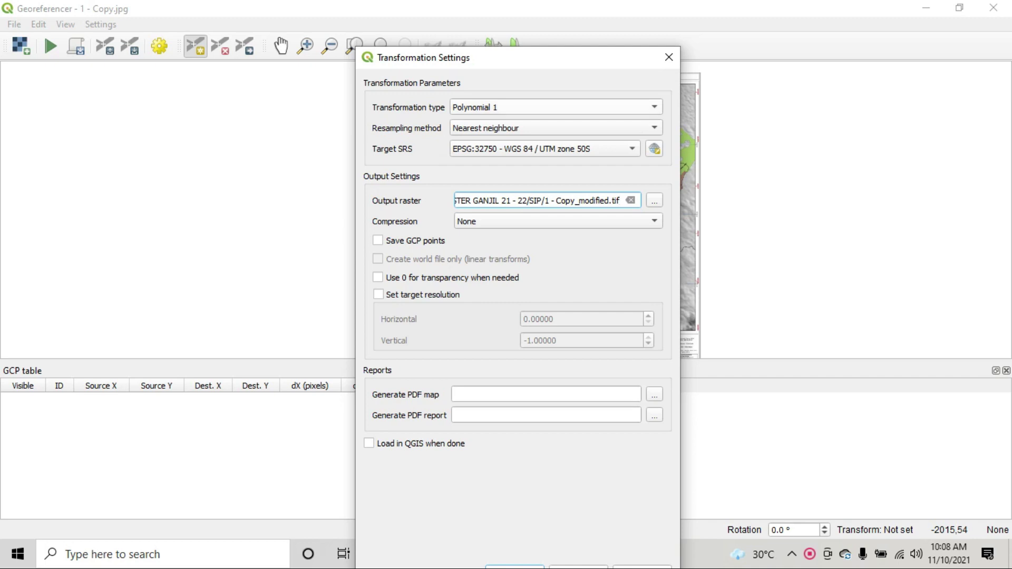
click(556, 108)
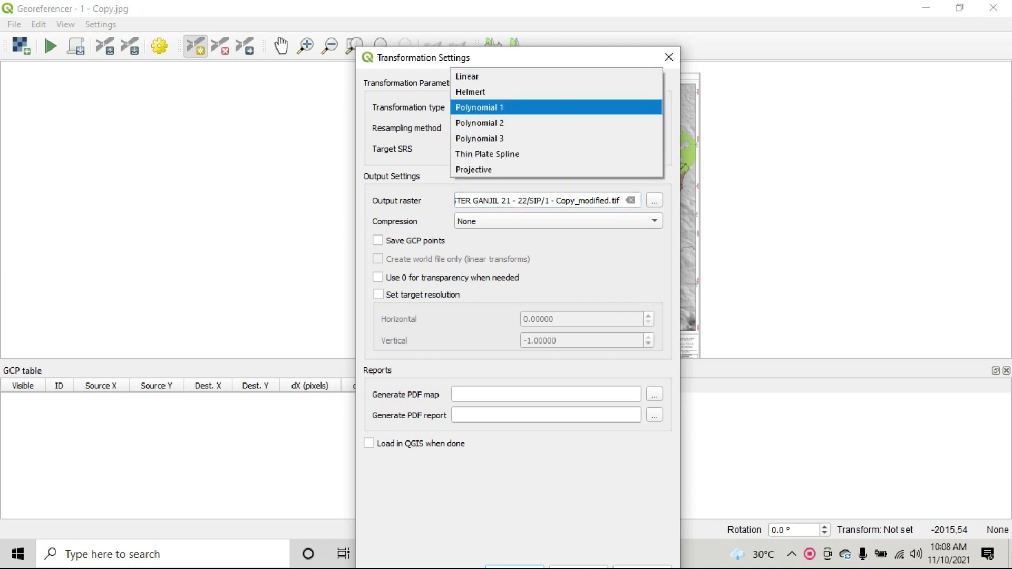
click(556, 107)
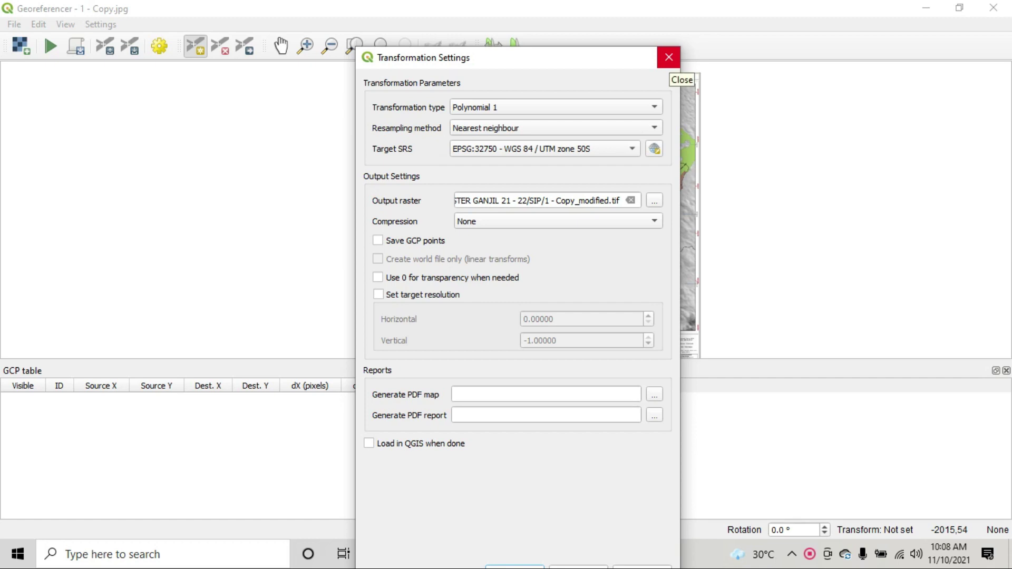
click(669, 57)
Step: Examine the projection, grid, datum and zone notes under the map's scale bar, shrinking the GCP table to enlarge the canvas
drag(601, 321, 624, 219)
scroll(561, 252, up, 3)
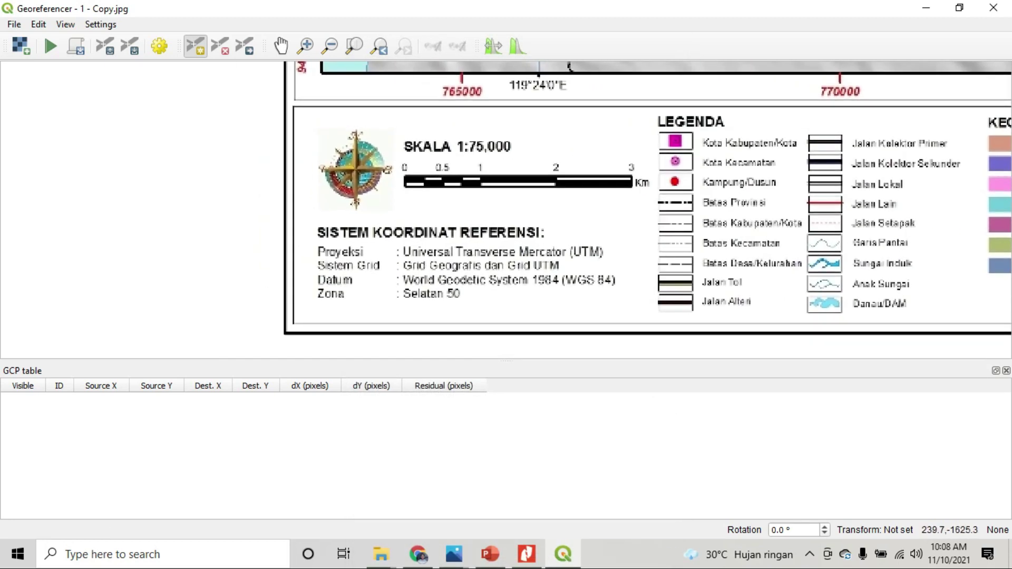
scroll(398, 280, up, 1)
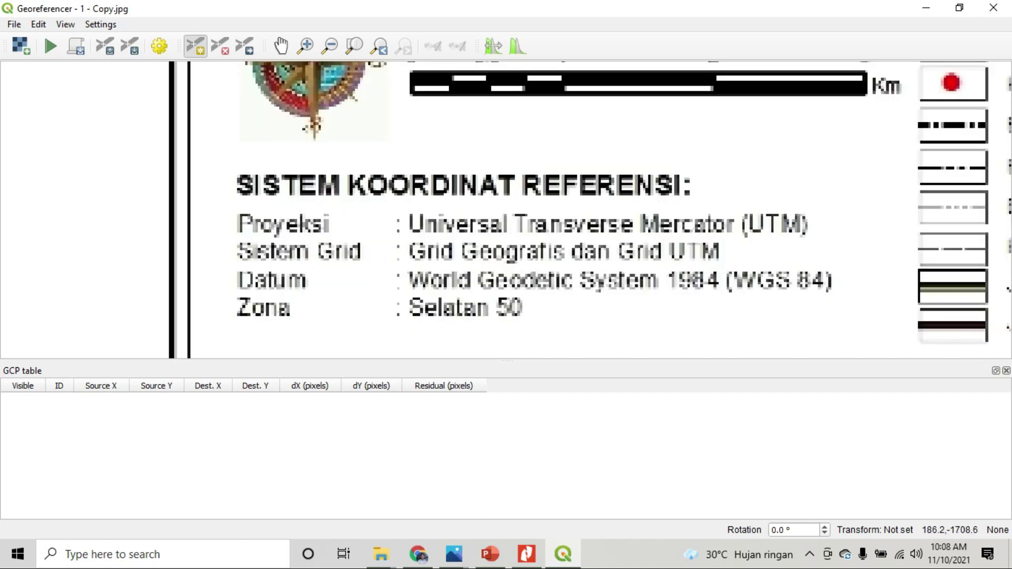
scroll(442, 319, down, 2)
scroll(583, 168, down, 2)
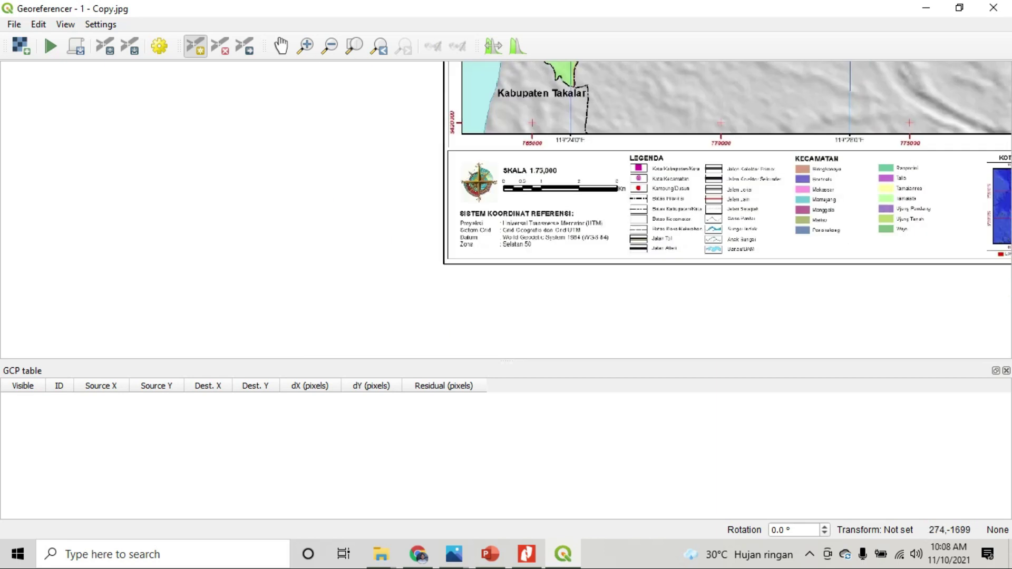
drag(674, 143, 605, 259)
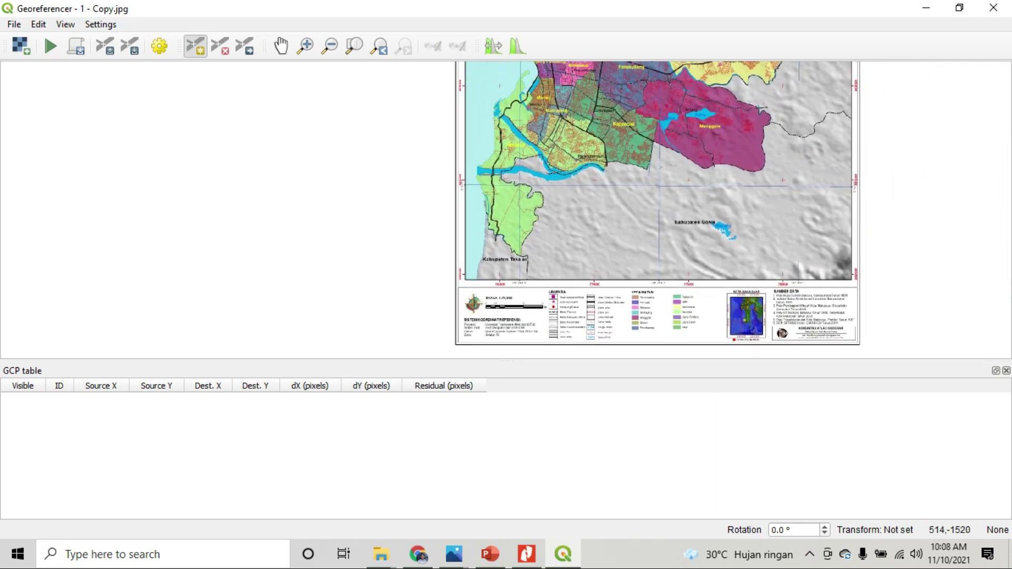
drag(592, 361, 591, 410)
scroll(527, 359, up, 2)
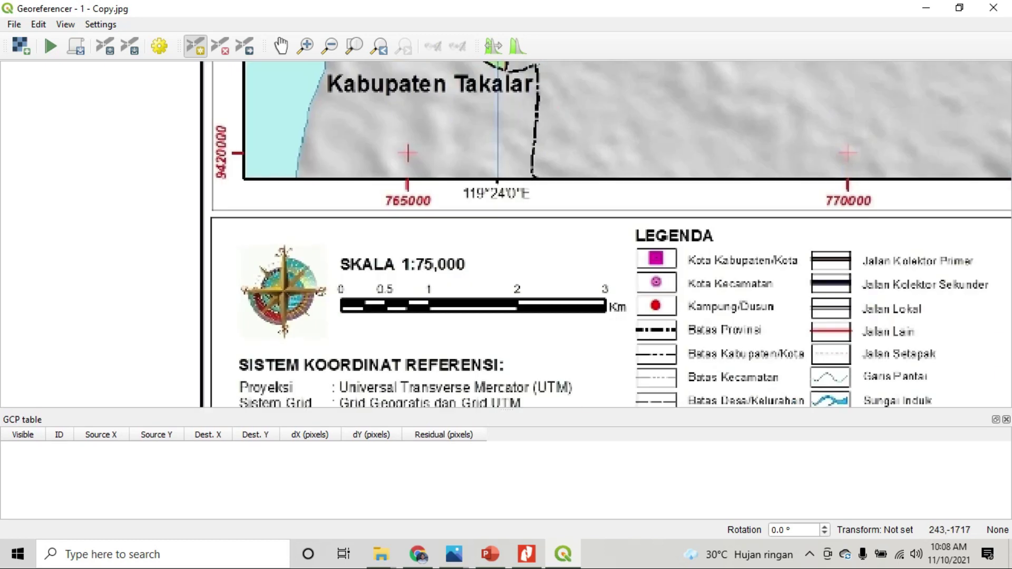
key(Down)
key(Up)
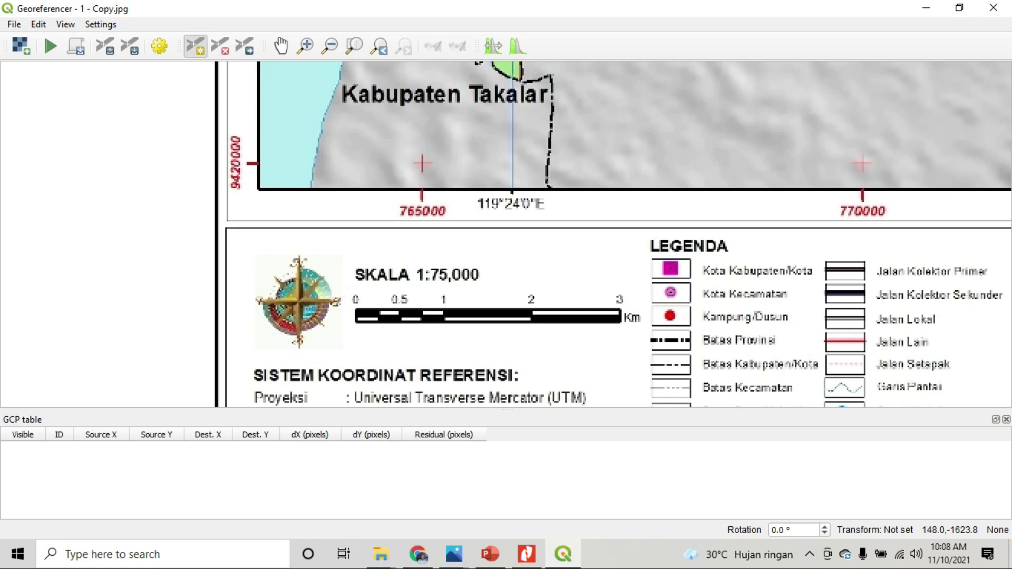
key(Down)
key(Left)
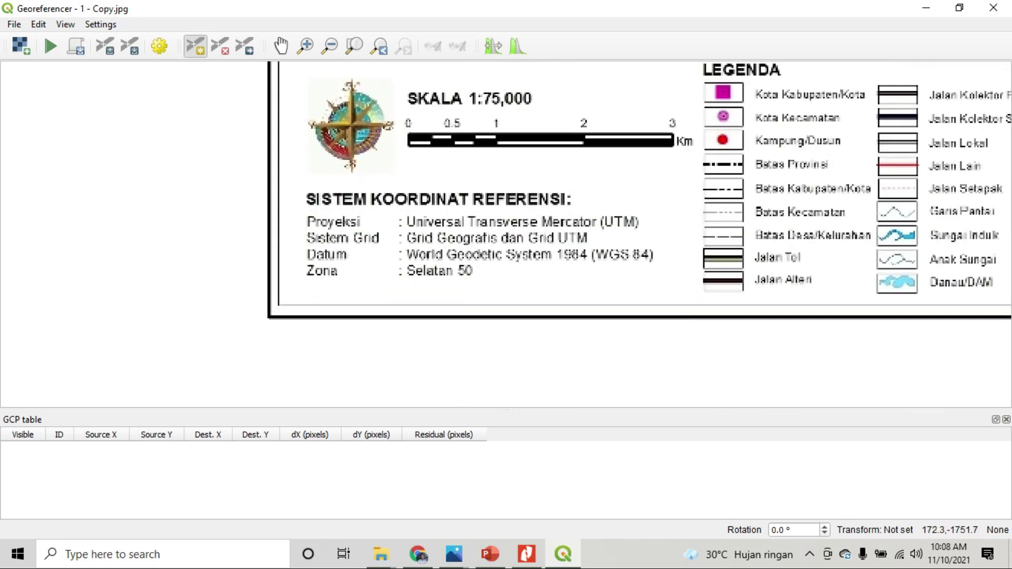
key(Up)
key(Up)
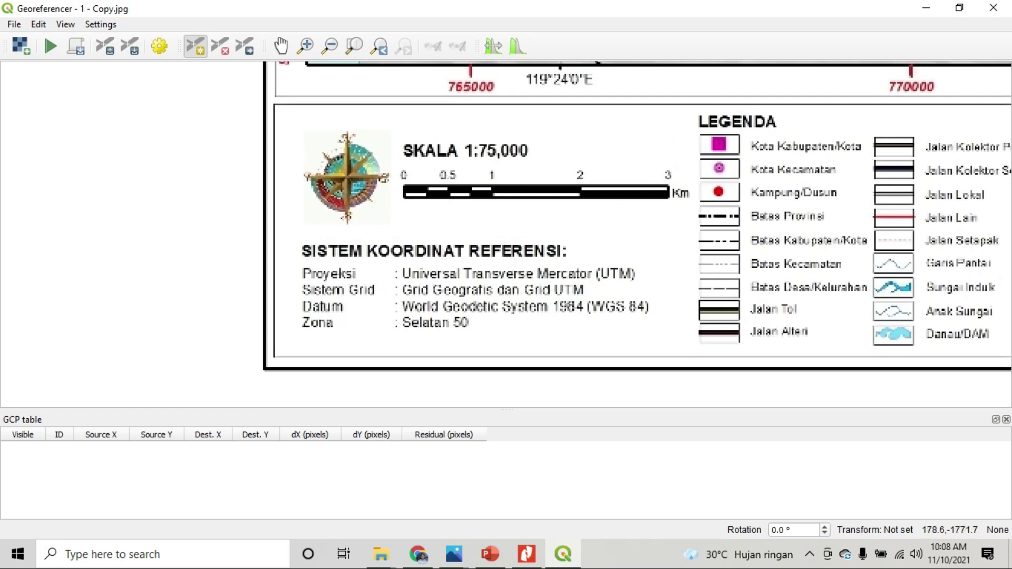
scroll(467, 315, up, 1)
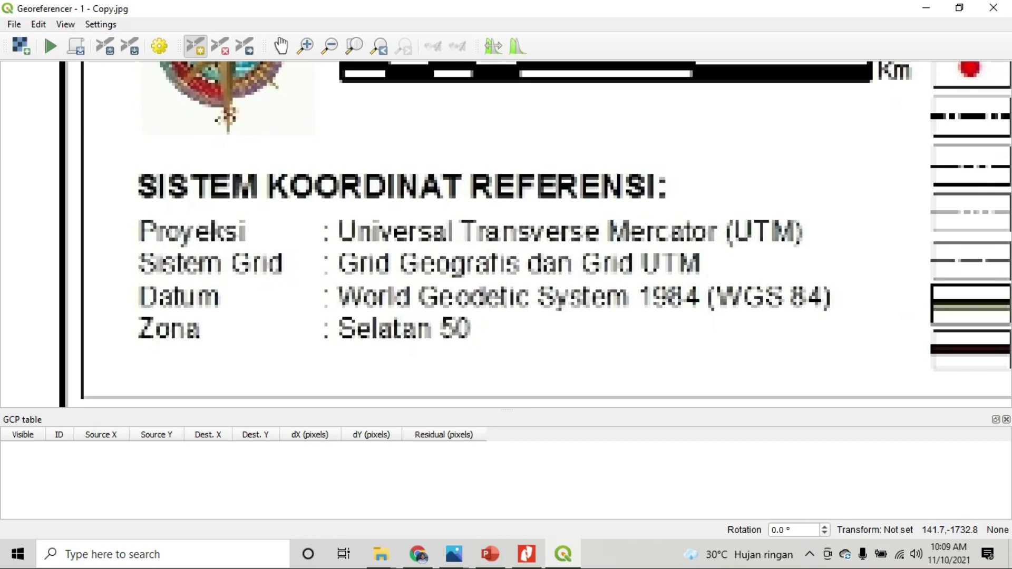
Step: Examine the 765000 UTM and 119°24'0"E geographic grid labels along the map's lower border, together with the nearby red grid crosses
scroll(474, 216, down, 3)
scroll(474, 217, up, 2)
scroll(485, 267, up, 1)
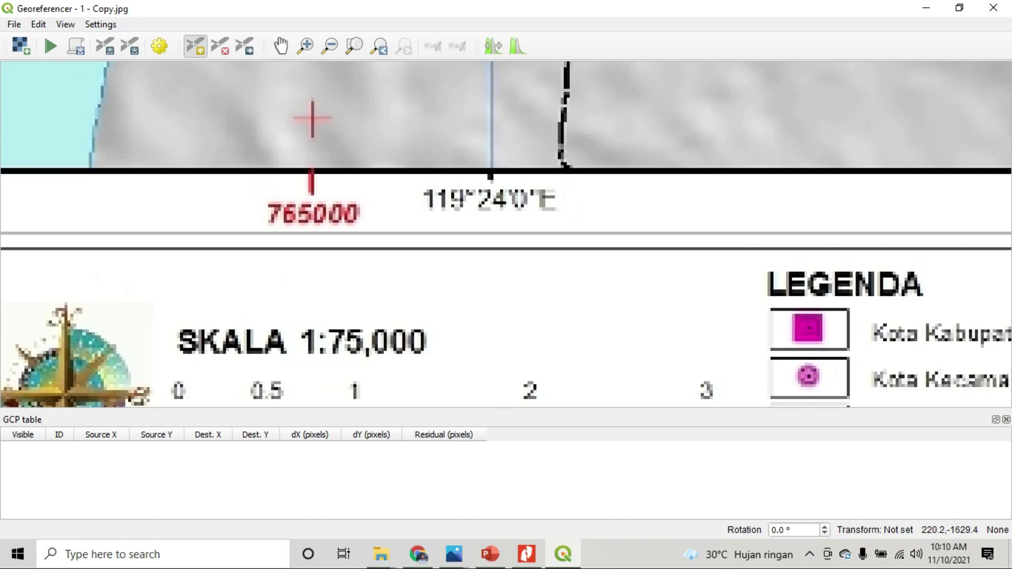
scroll(499, 279, down, 4)
scroll(499, 279, up, 2)
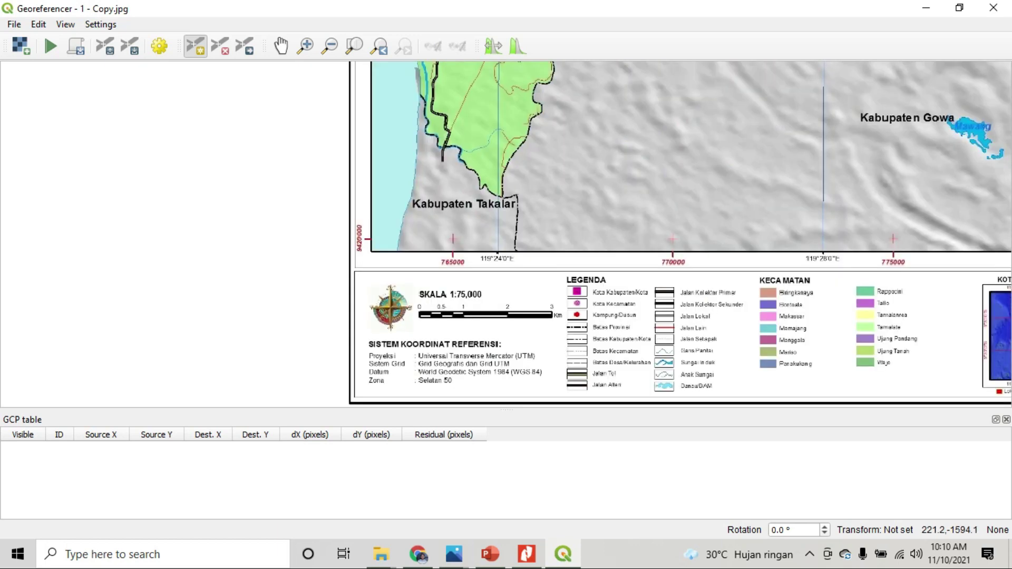
scroll(492, 271, up, 2)
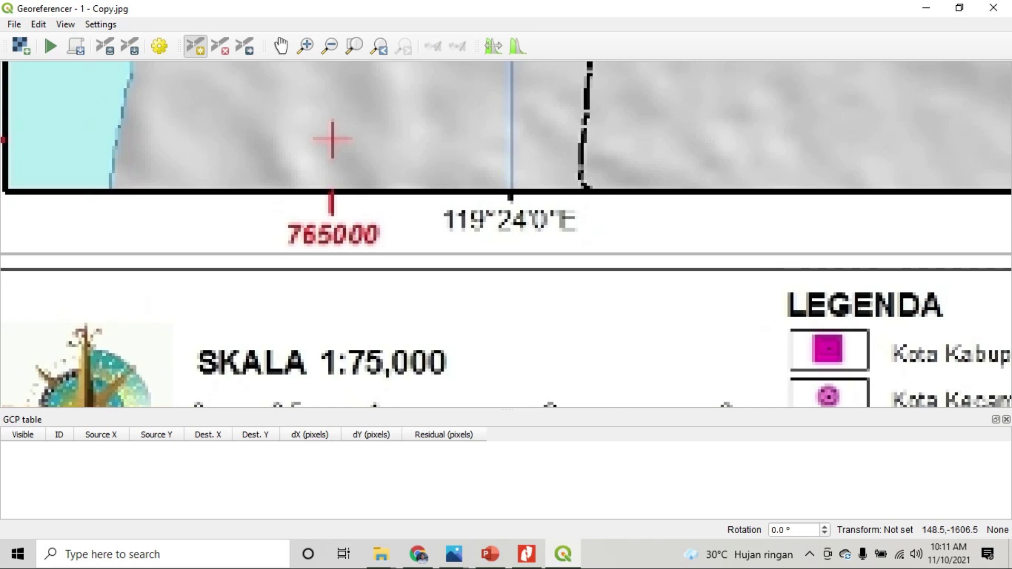
scroll(287, 218, down, 2)
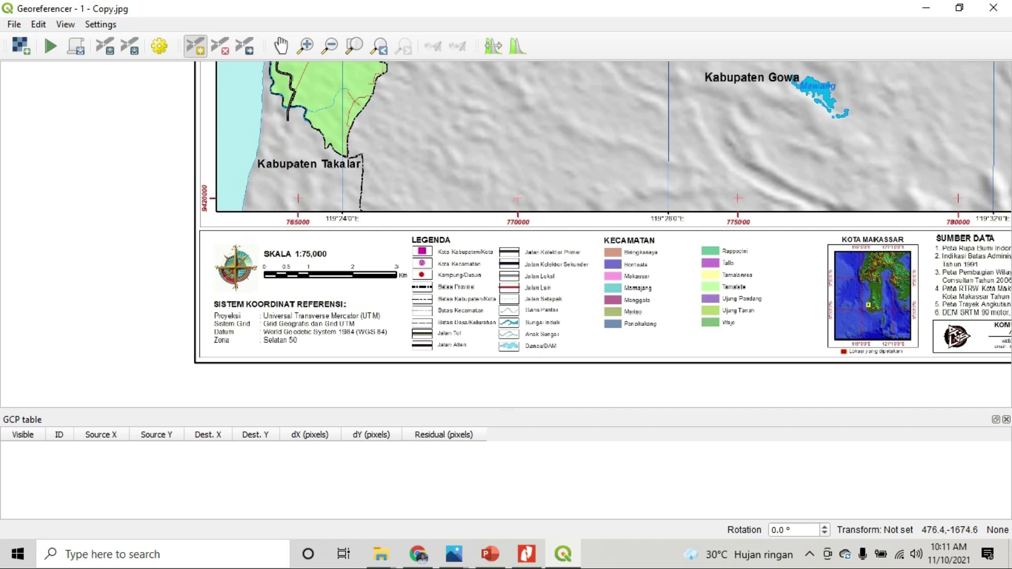
scroll(333, 220, up, 1)
scroll(263, 211, up, 4)
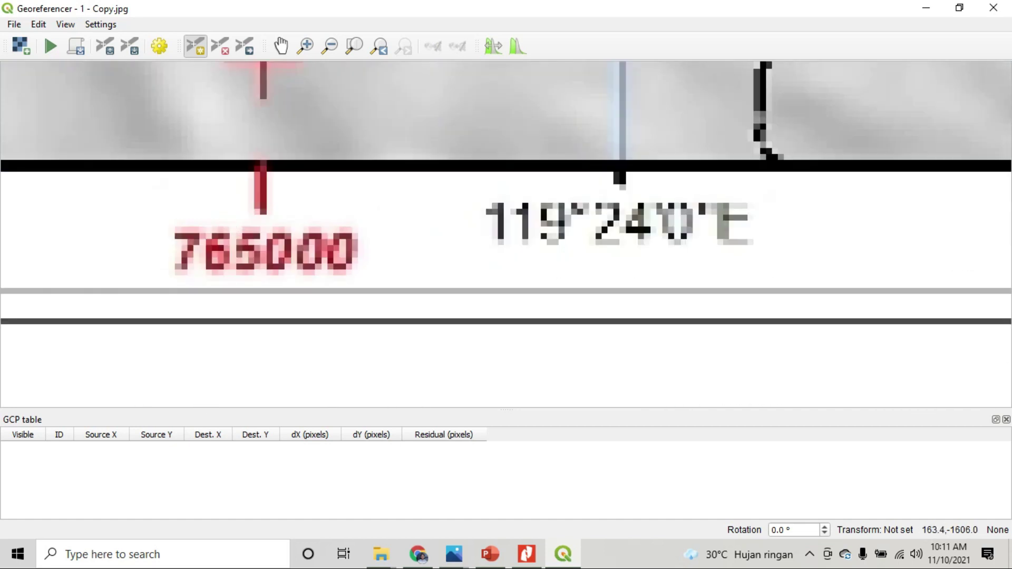
scroll(263, 212, down, 2)
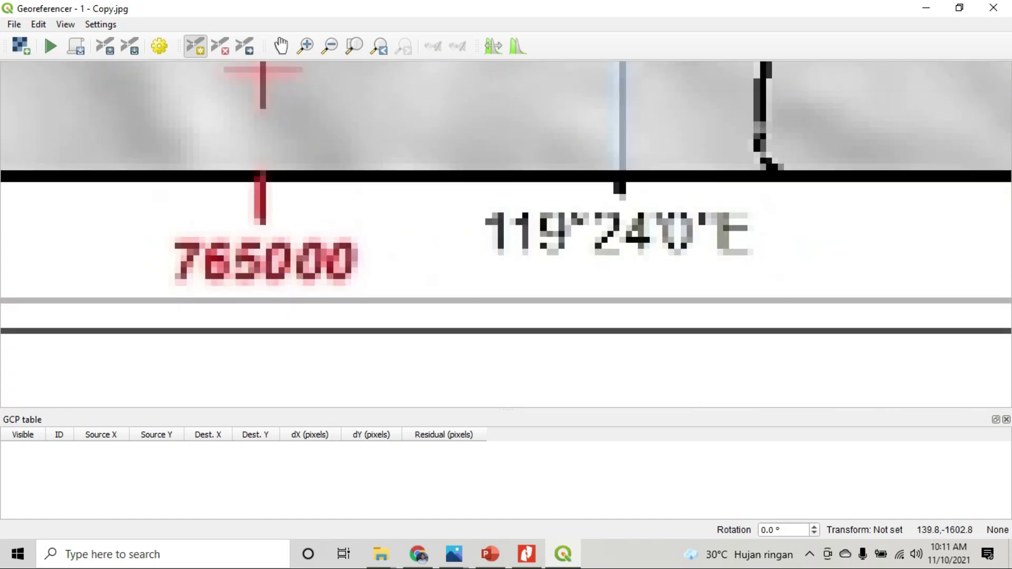
scroll(367, 219, down, 3)
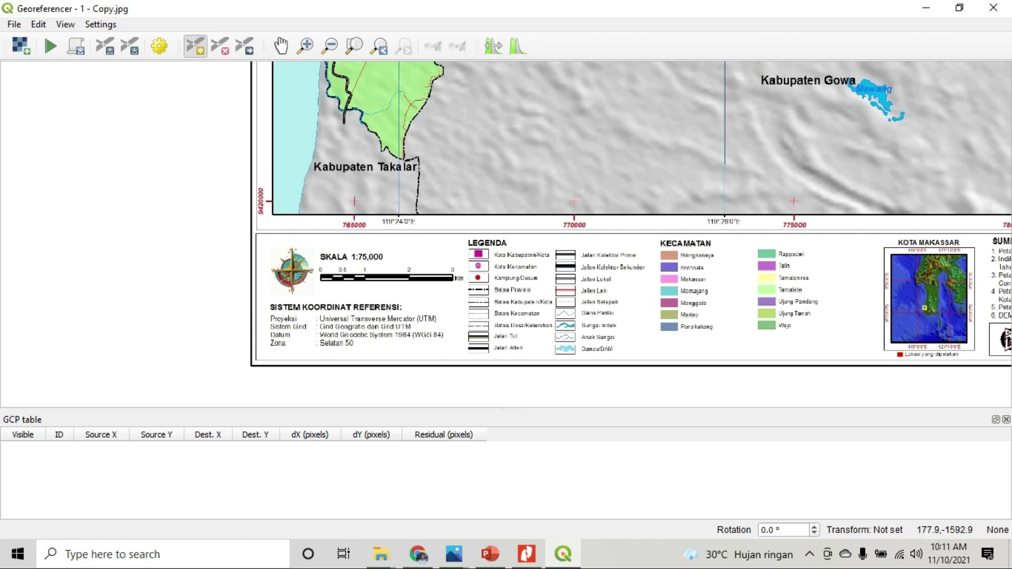
scroll(376, 225, up, 2)
scroll(376, 224, down, 3)
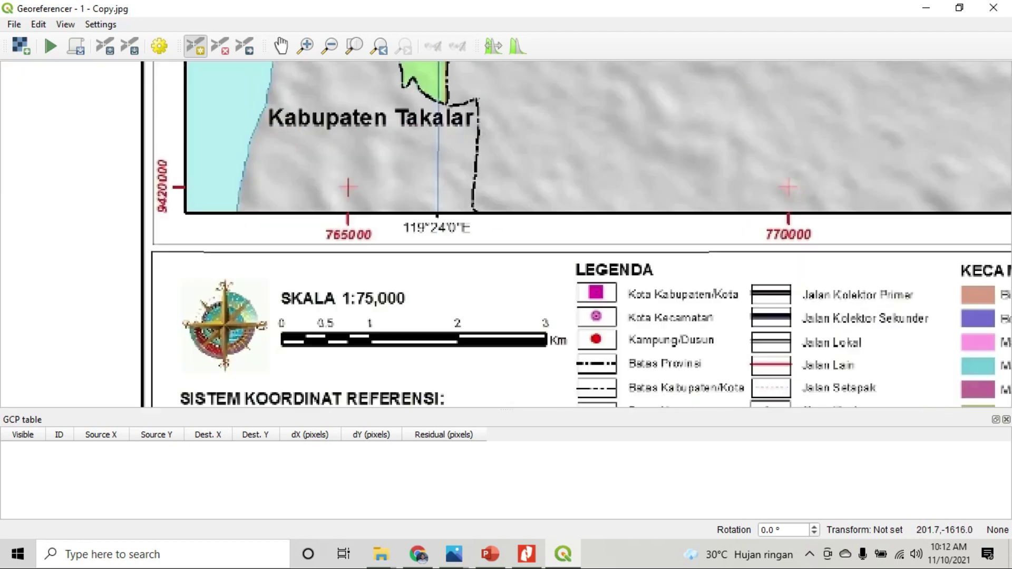
Step: Compare the map's coordinate reference system notes with the target SRS in the Georeferencer's transformation settings
drag(577, 94, 590, 186)
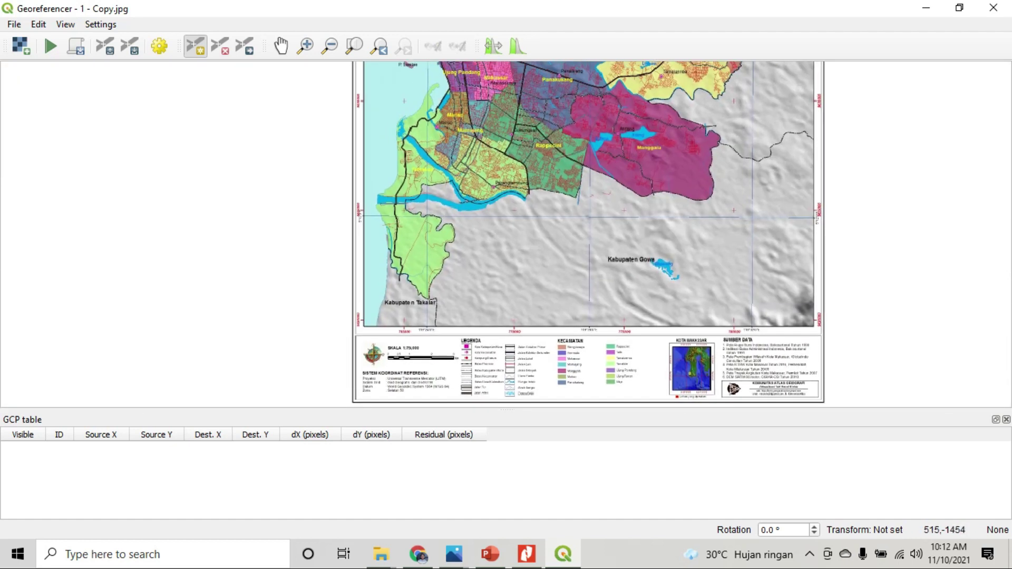
scroll(417, 361, up, 2)
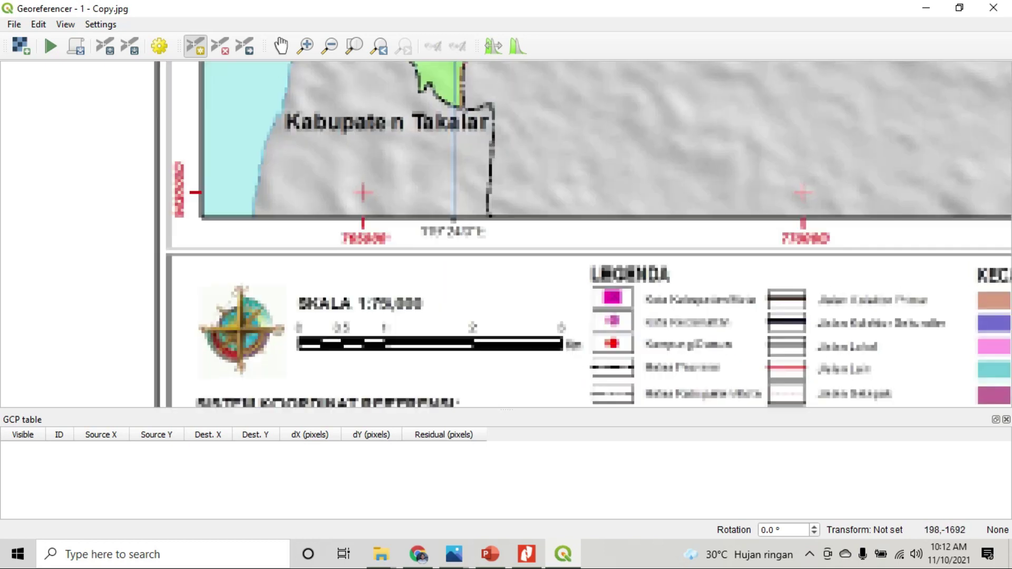
drag(418, 361, 468, 198)
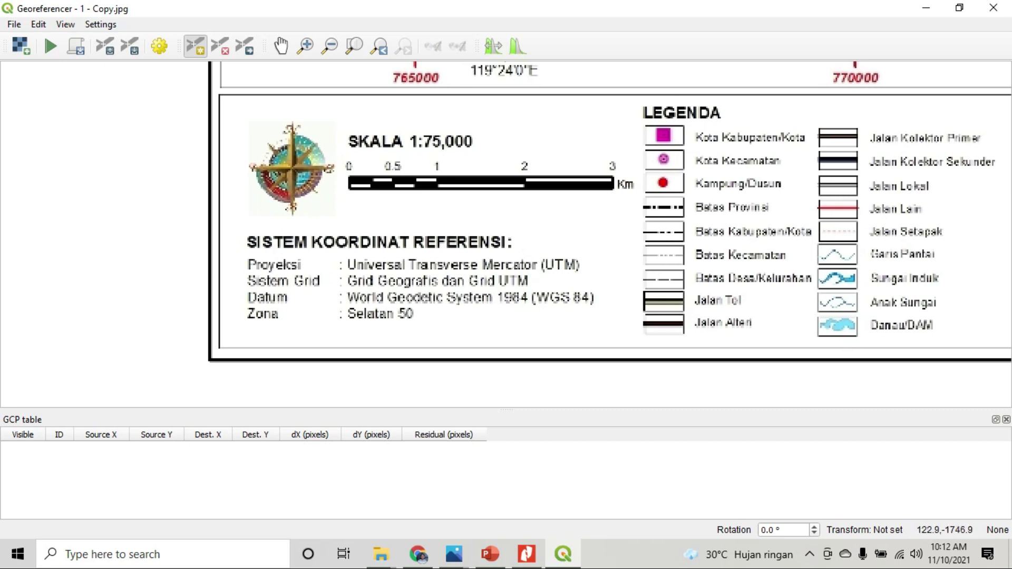
drag(527, 184, 521, 303)
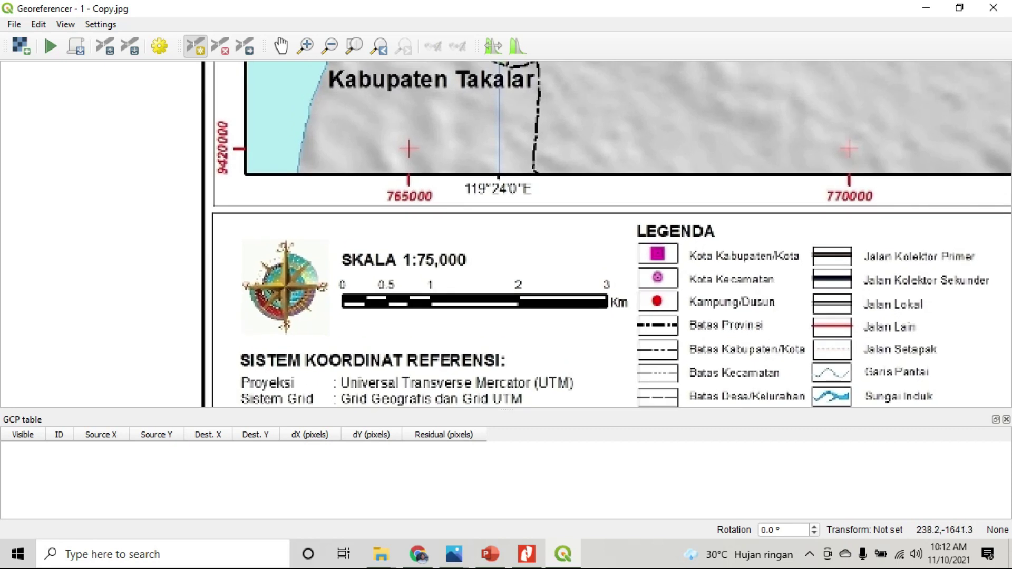
scroll(528, 269, down, 1)
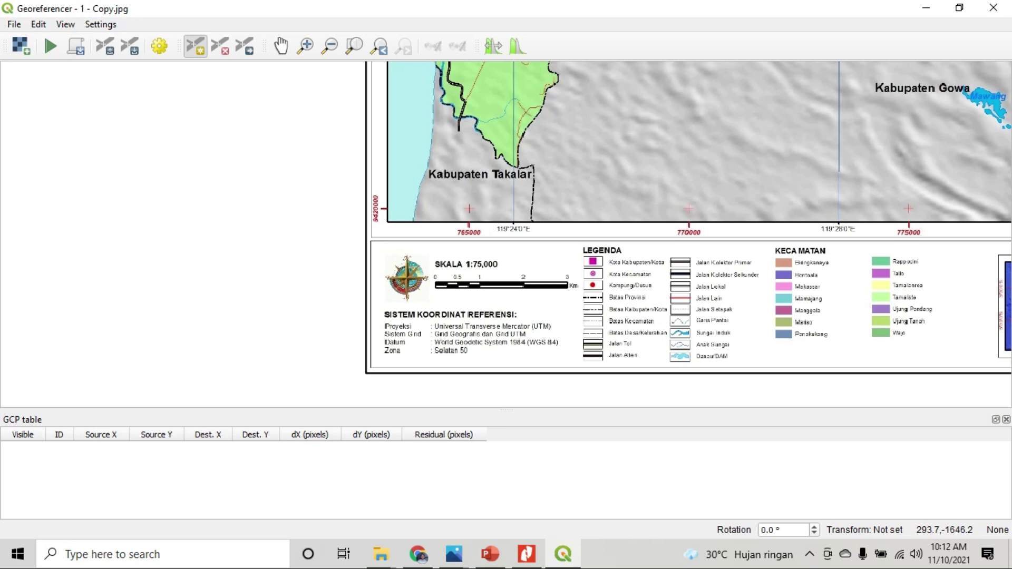
drag(512, 294, 458, 386)
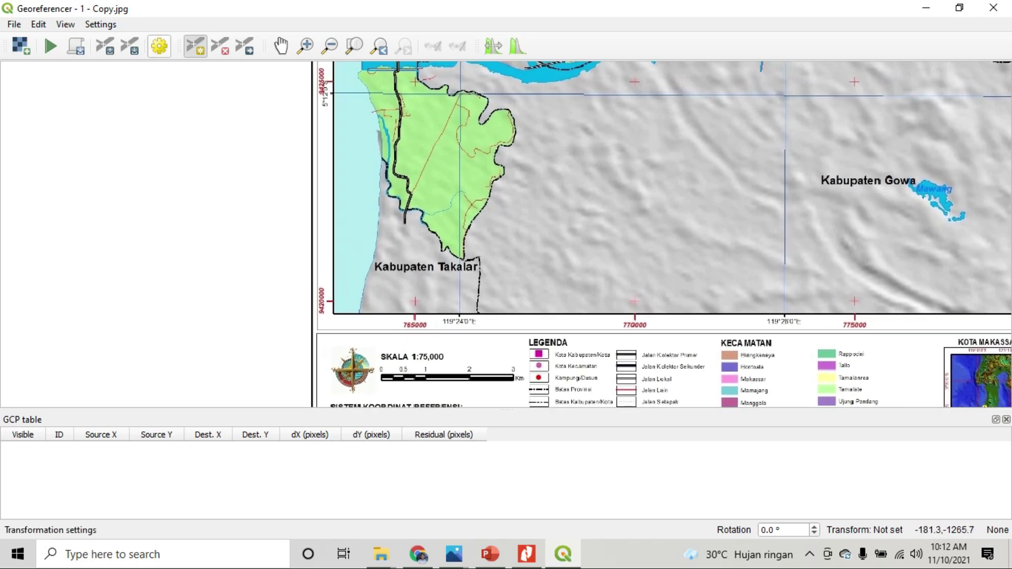
click(159, 46)
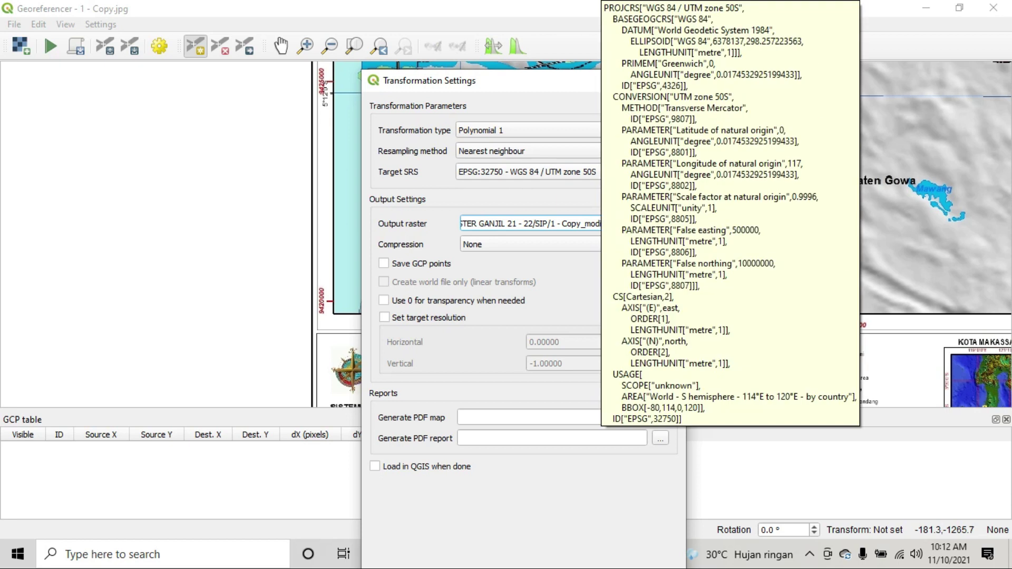
click(674, 80)
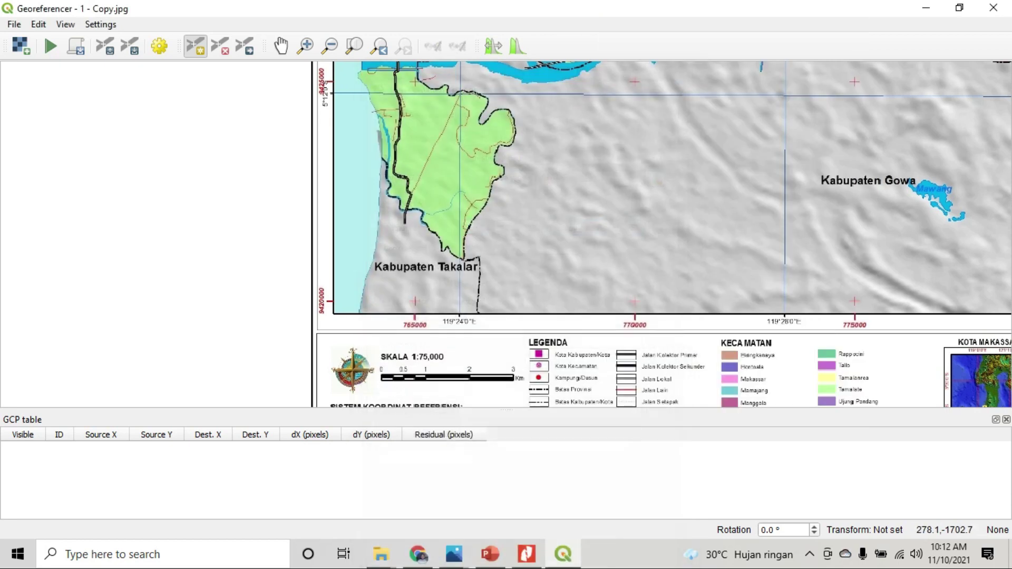
Step: Switch to Chrome to view the "pembagian zona utm" image results, and open Screenshot_3.png of Indonesia's UTM zones in Photos
click(419, 554)
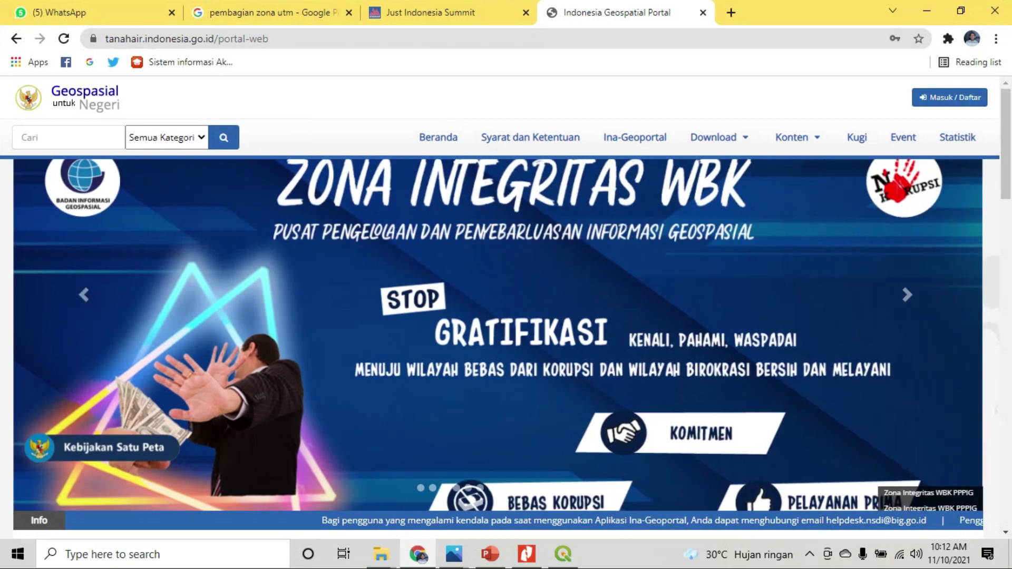
click(424, 13)
click(295, 12)
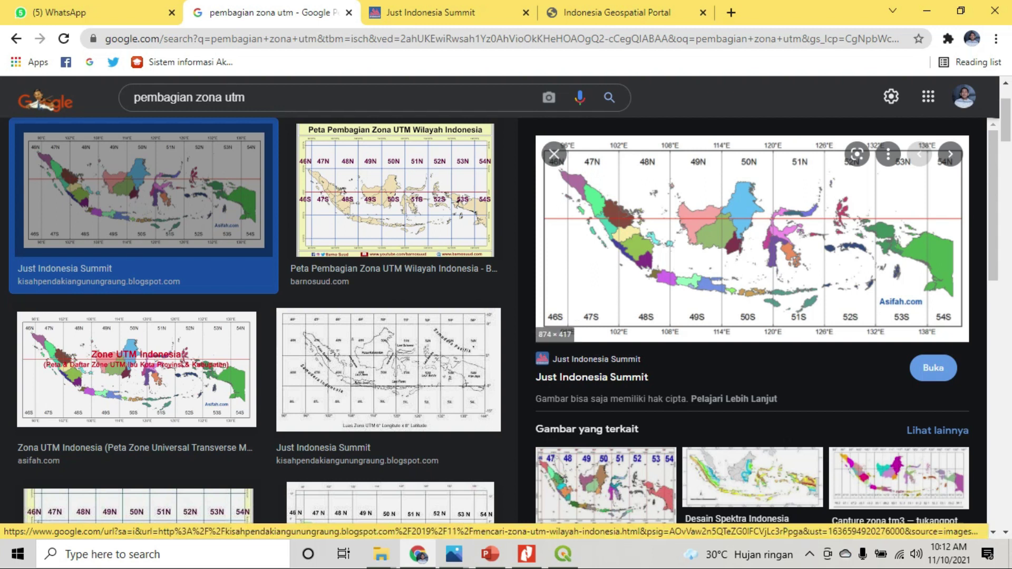
mouse_move(453, 554)
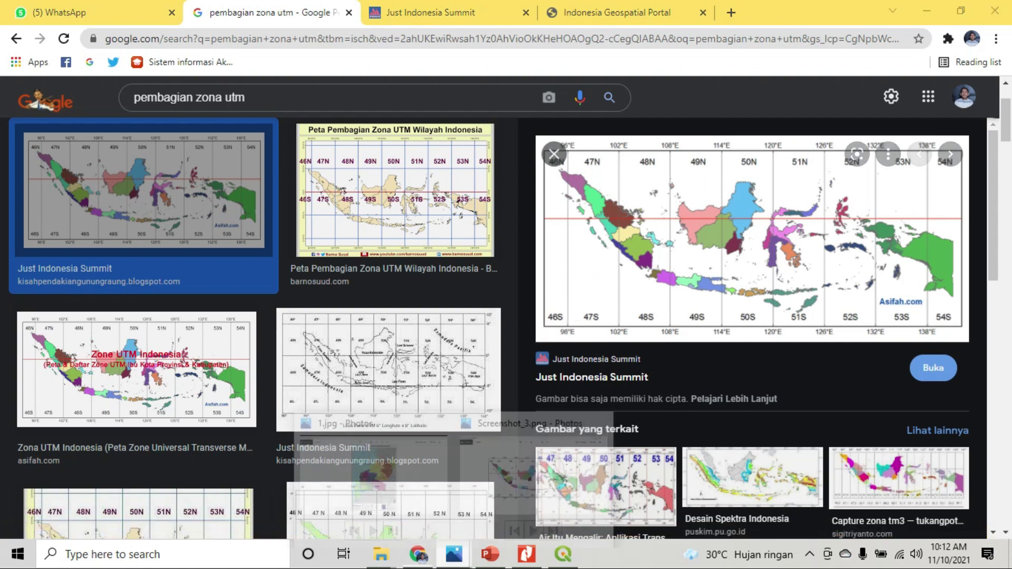
click(532, 464)
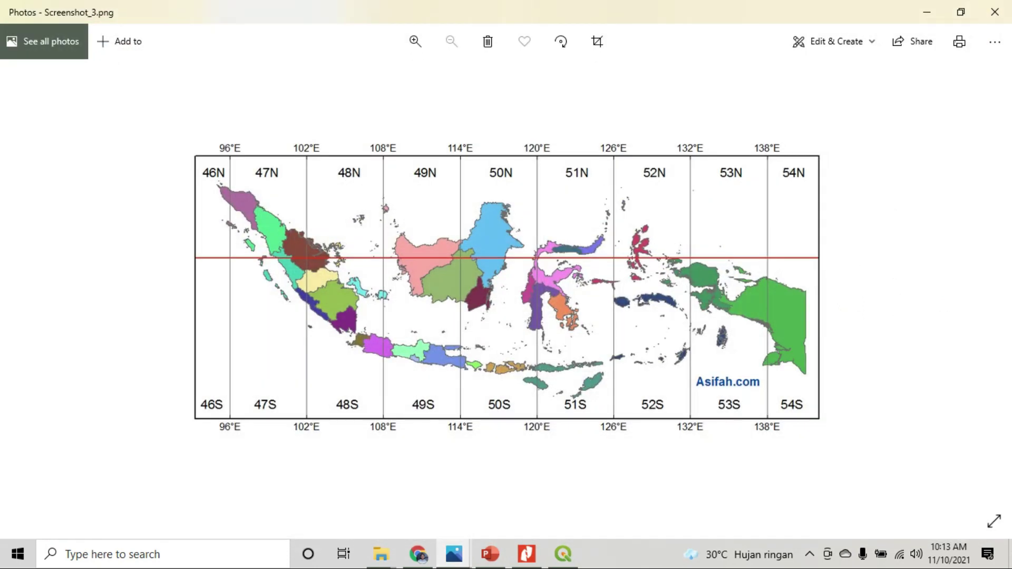
Step: Examine UTM zones 50S and 51S on the Indonesia zone map, focusing on the 120°E boundary through southern Sulawesi
scroll(506, 287, up, 3)
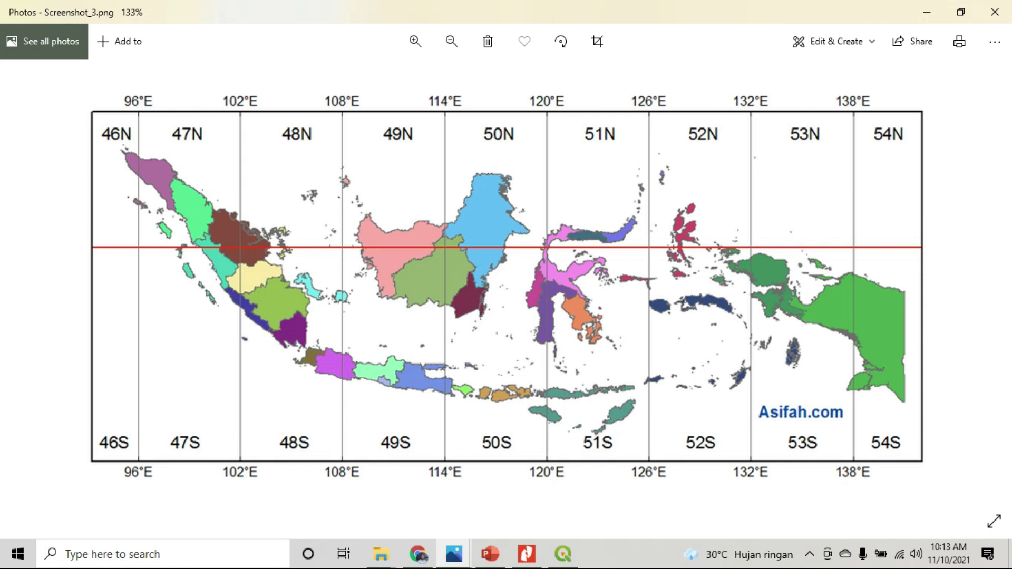
scroll(509, 448, up, 7)
drag(508, 448, 523, 421)
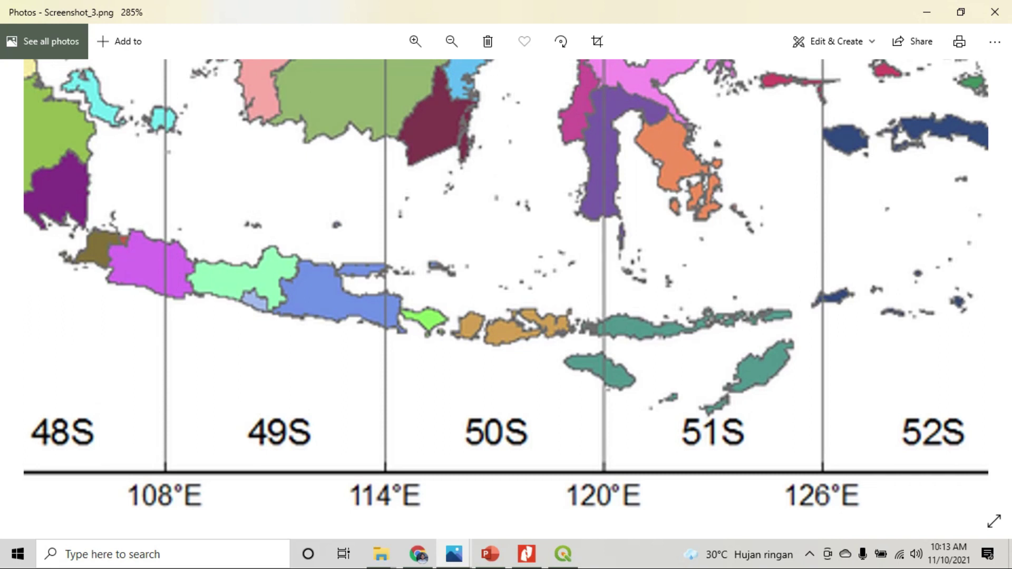
drag(523, 422, 610, 397)
scroll(544, 512, down, 3)
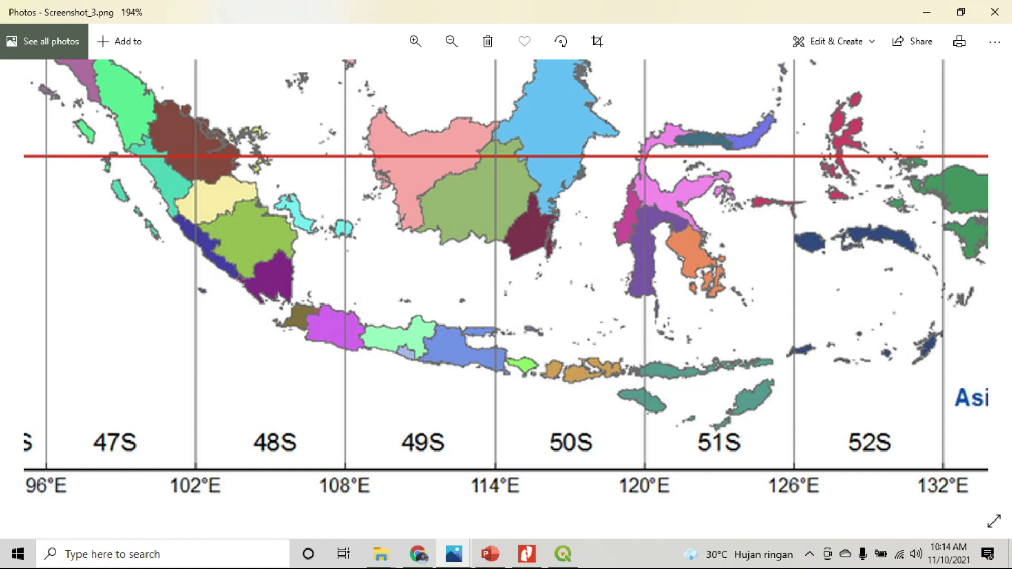
scroll(661, 270, up, 6)
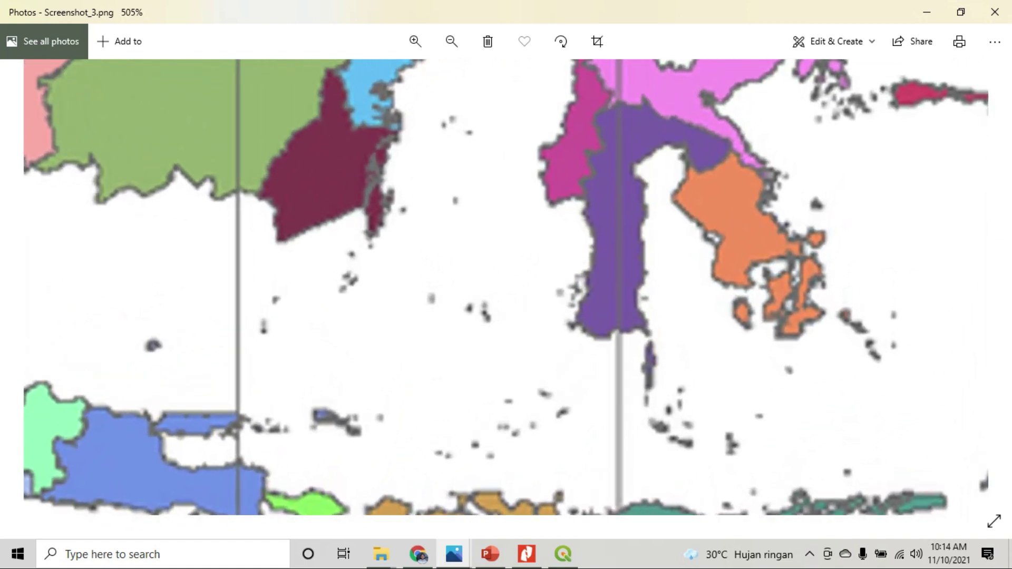
scroll(661, 270, up, 1)
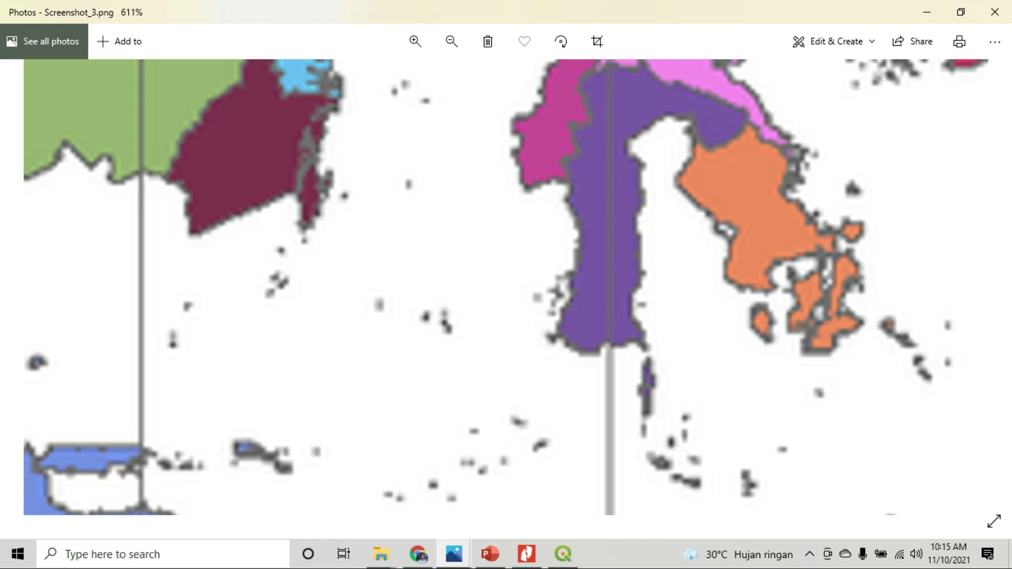
scroll(678, 307, down, 4)
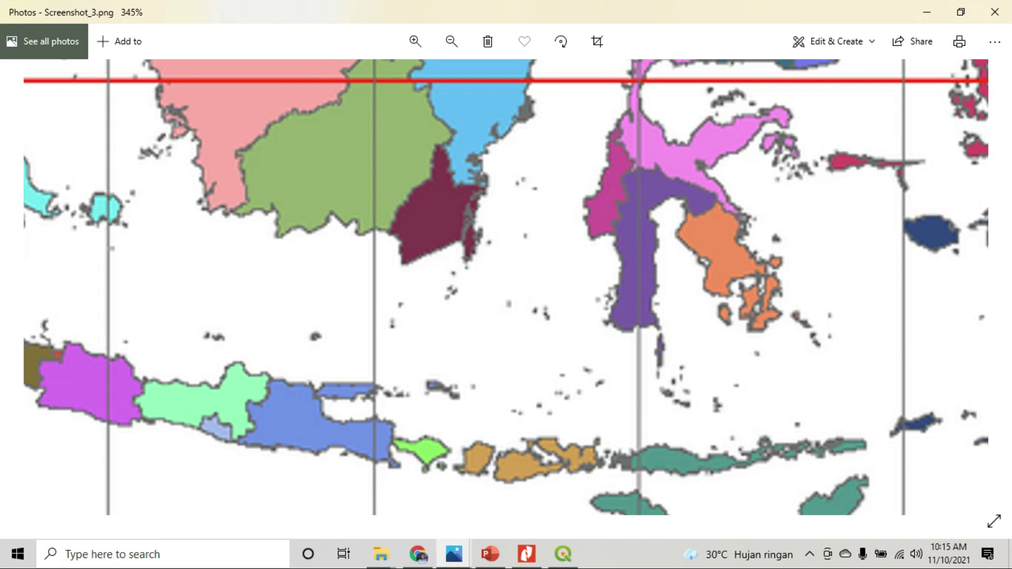
Step: Return to the QGIS Georeferencer and open the destination chooser for the output raster in the transformation settings
click(563, 553)
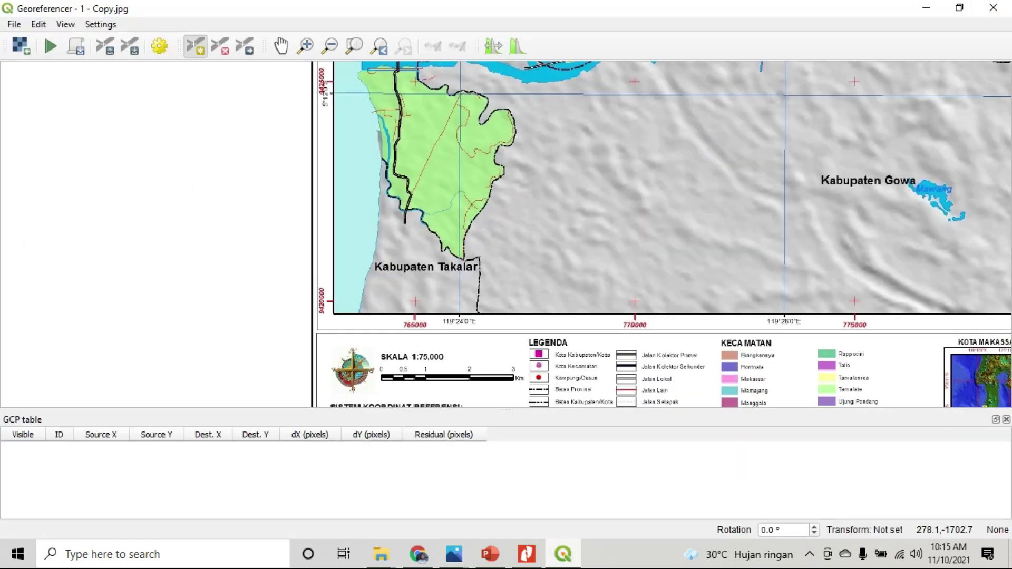
scroll(597, 205, down, 2)
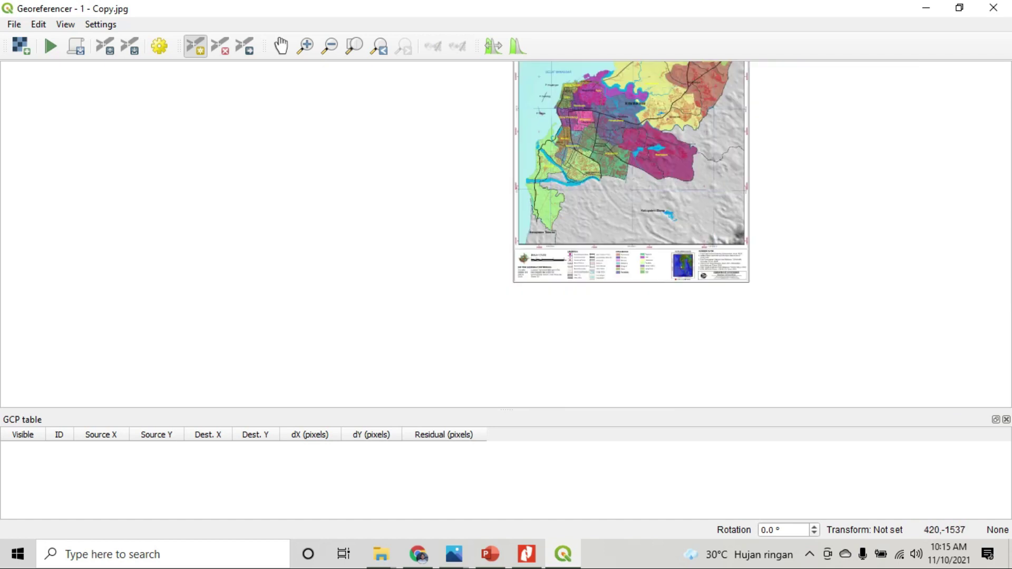
scroll(623, 256, up, 2)
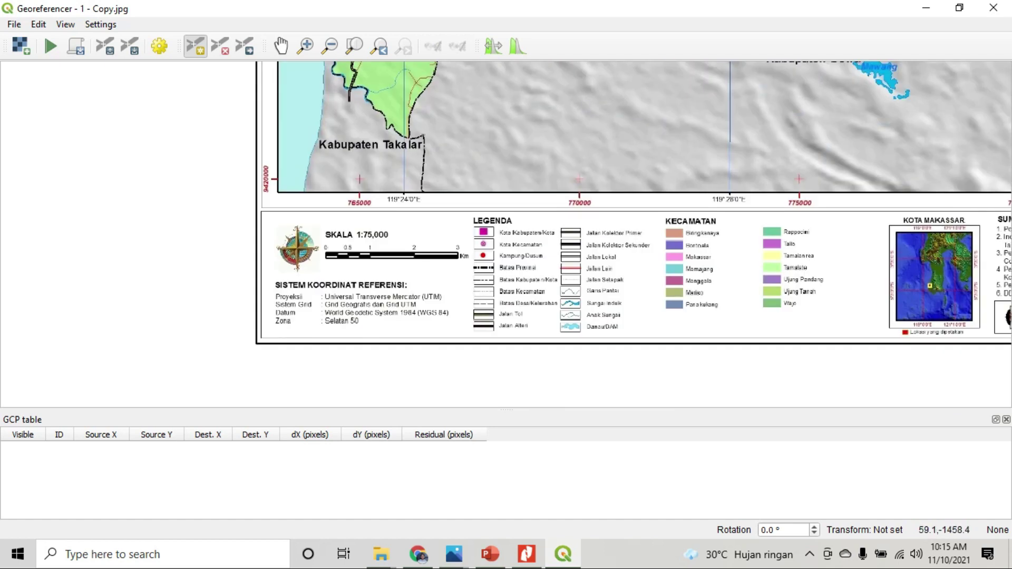
click(159, 46)
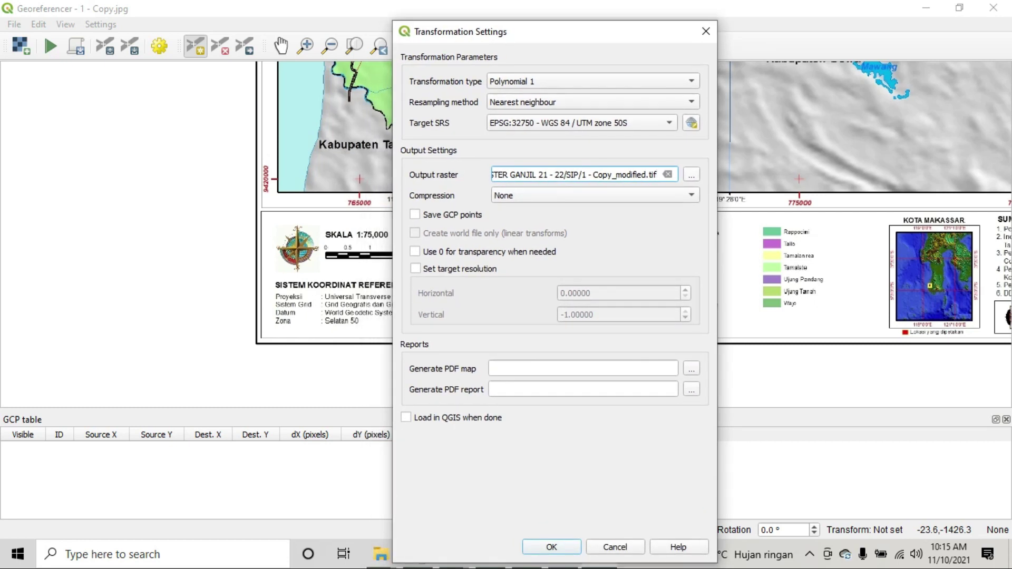
click(691, 175)
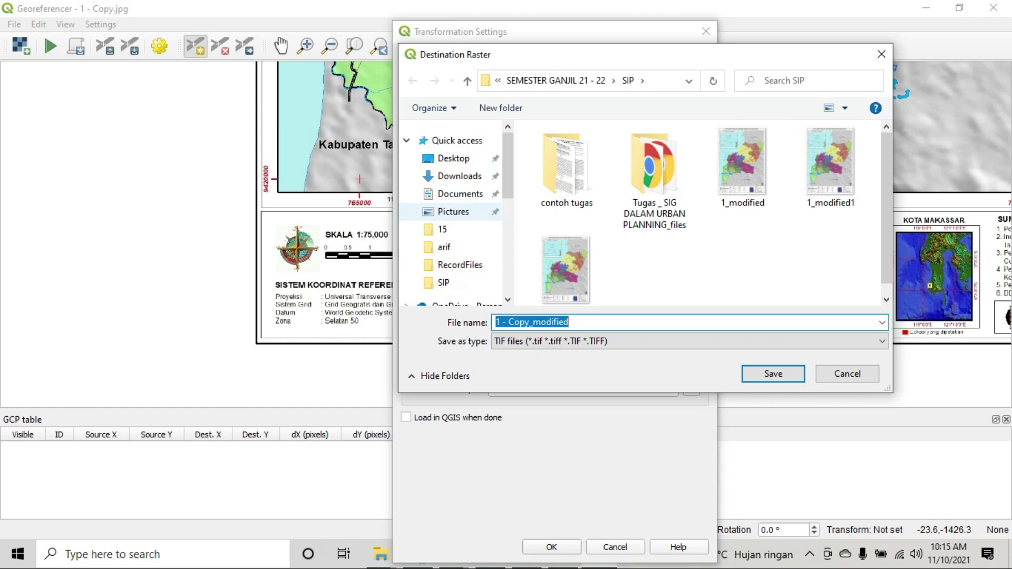
Step: Create a new folder named latihan in Documents for the output raster
click(460, 194)
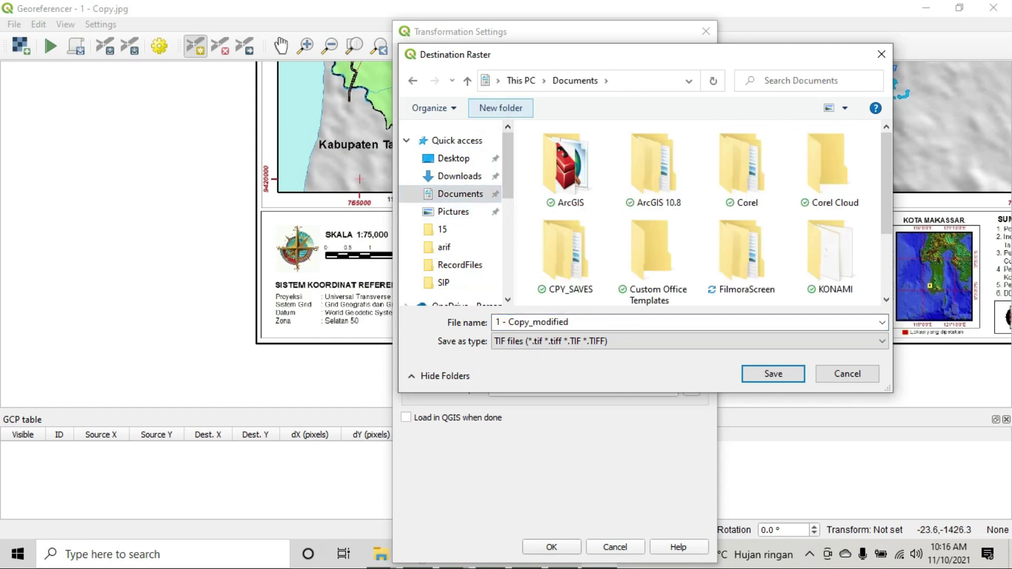
click(501, 108)
text(latihan)
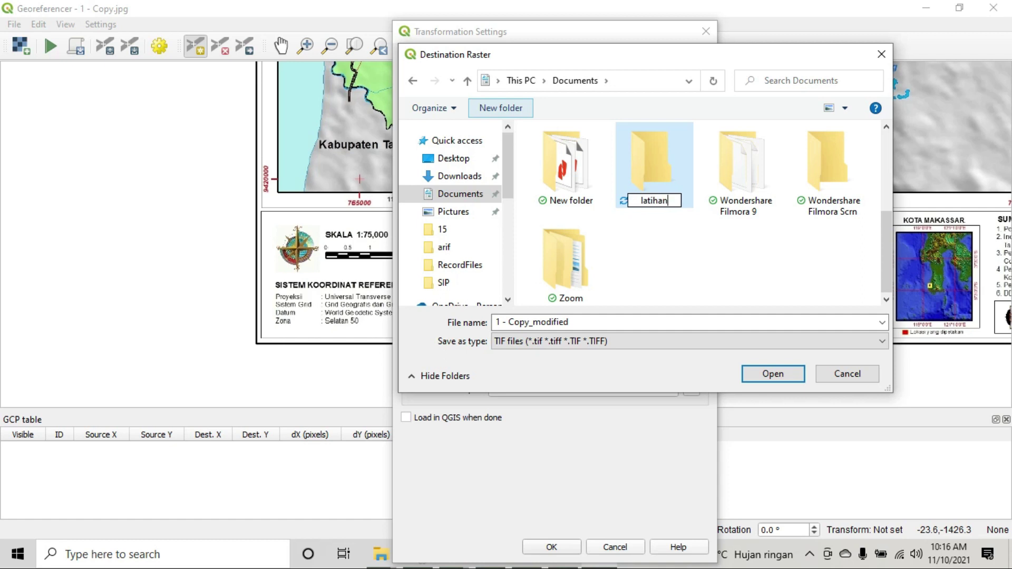
key(Return)
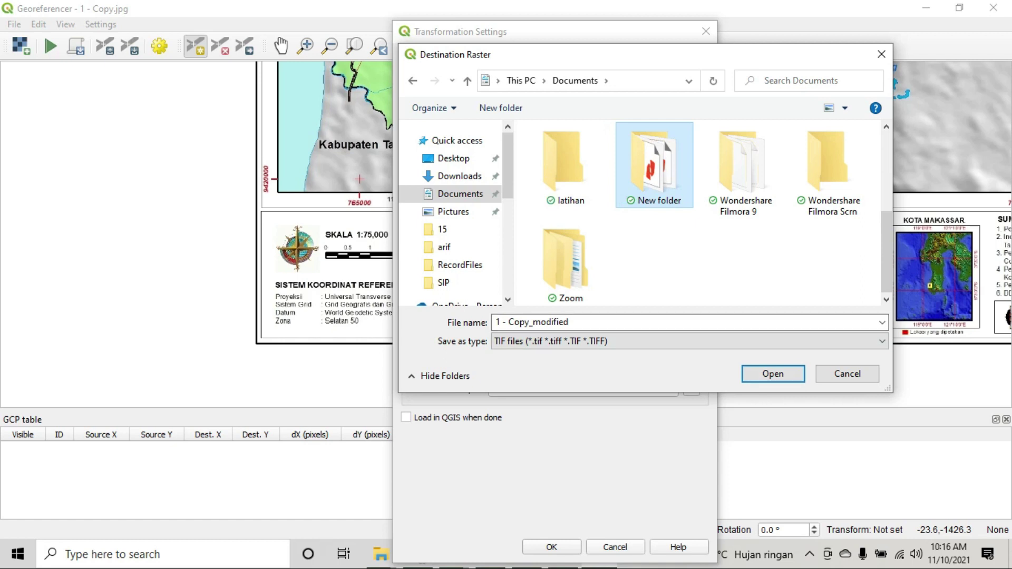
Step: Save the output raster as makassar in the latihan folder and accept the transformation settings
double_click(654, 167)
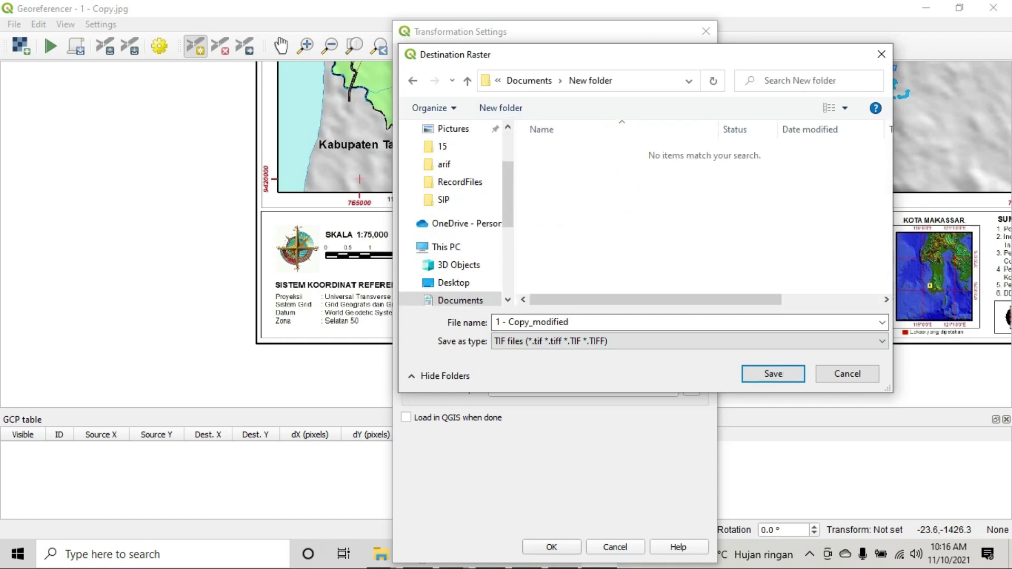
click(529, 80)
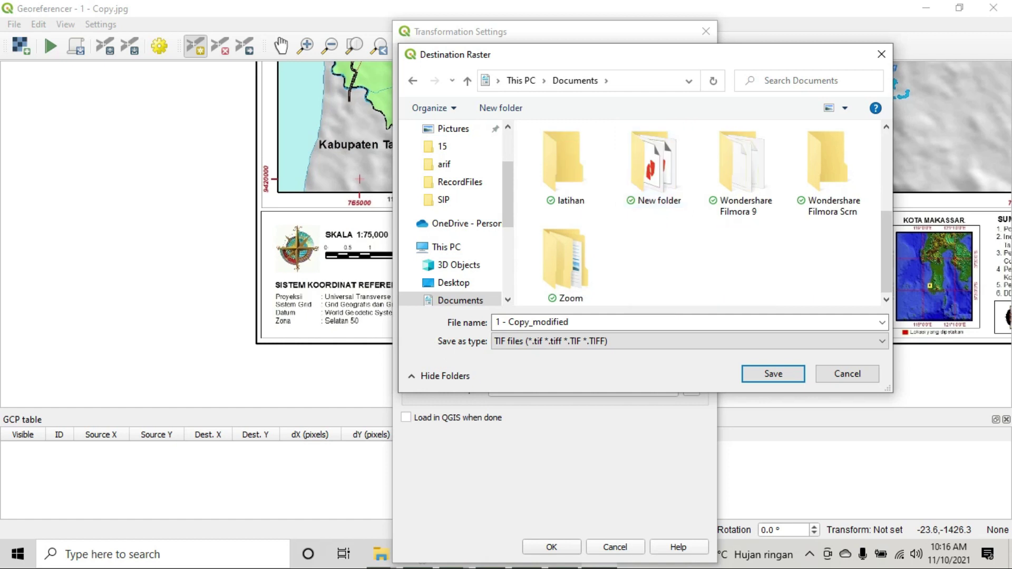
click(655, 168)
scroll(651, 224, up, 3)
scroll(611, 213, down, 3)
double_click(566, 172)
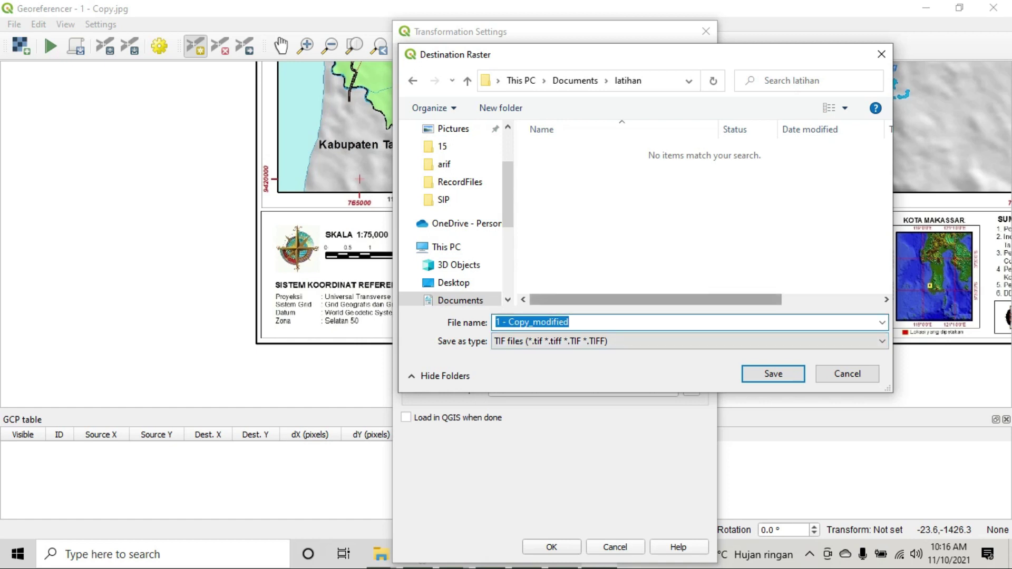
text(makassae)
key(BackSpace)
text(r)
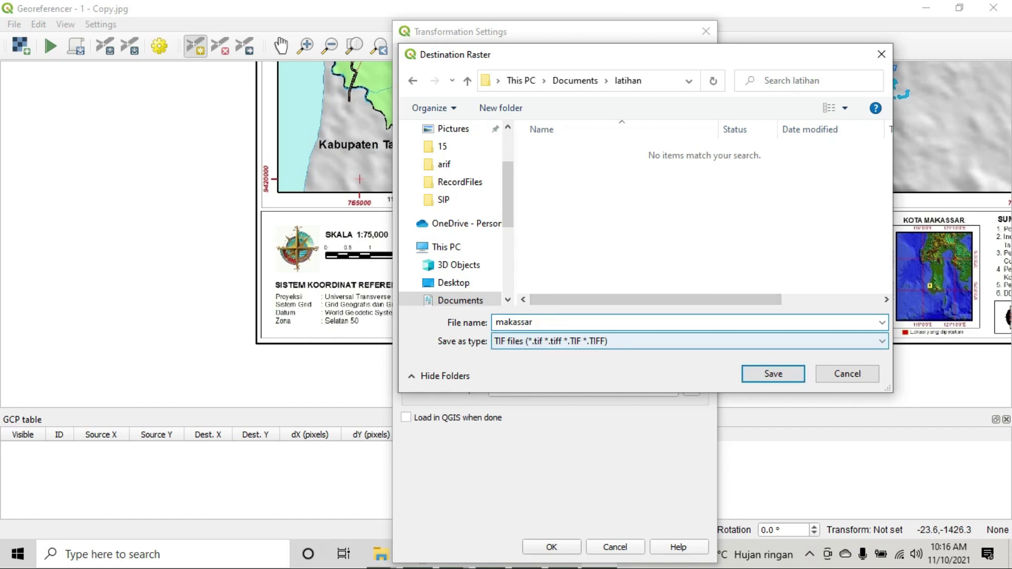
key(Return)
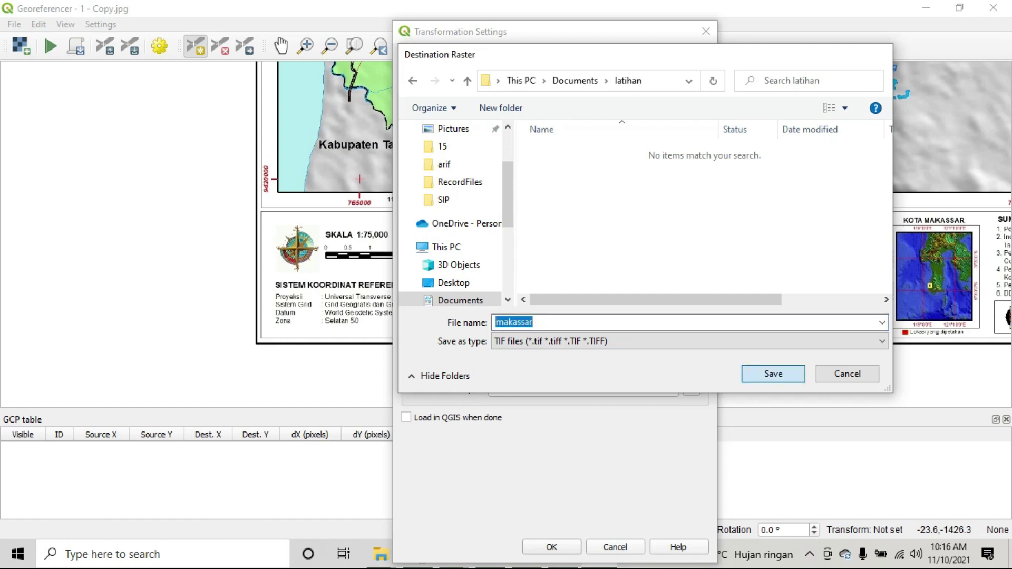
key(Return)
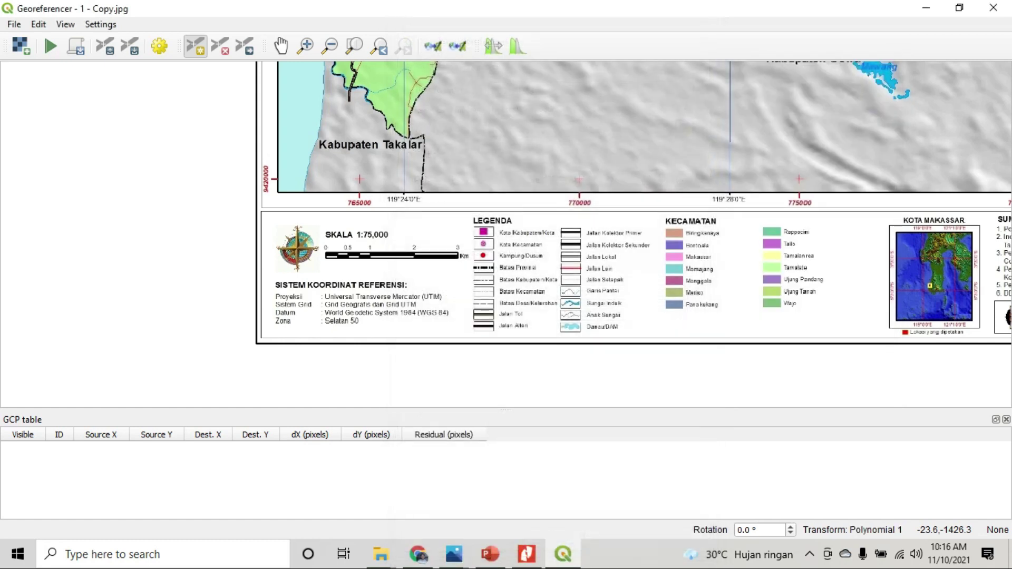
Step: Examine the grid crosses and their easting and northing labels around the map's southwest corner near Kabupaten Takalar
scroll(758, 212, down, 1)
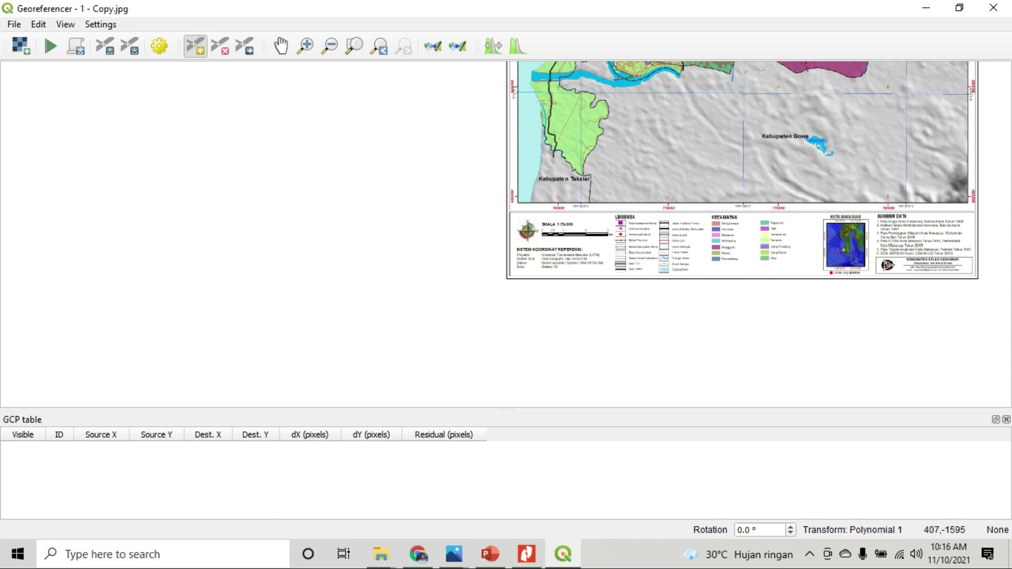
drag(652, 200, 659, 268)
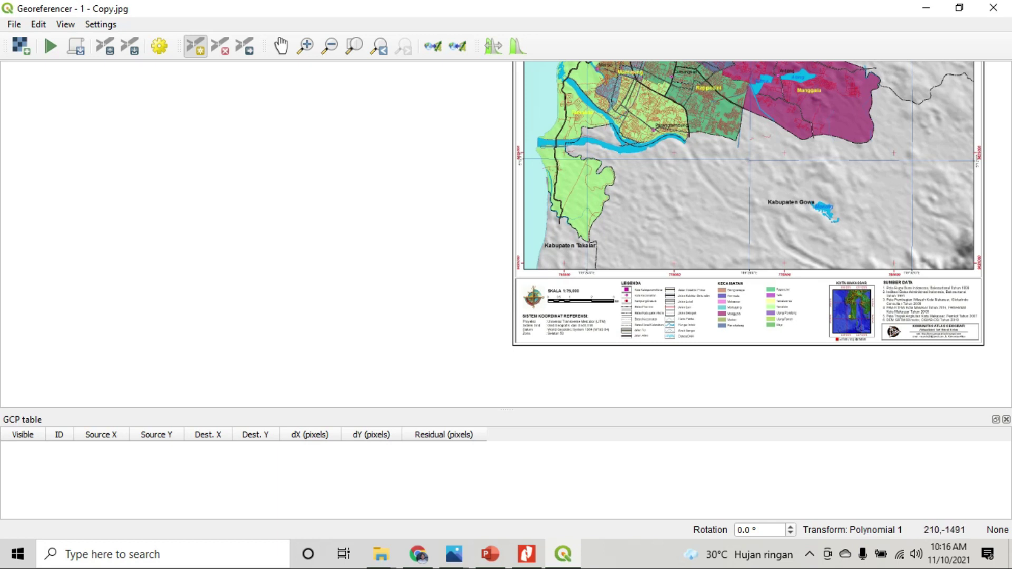
scroll(568, 285, up, 3)
drag(535, 248, 609, 387)
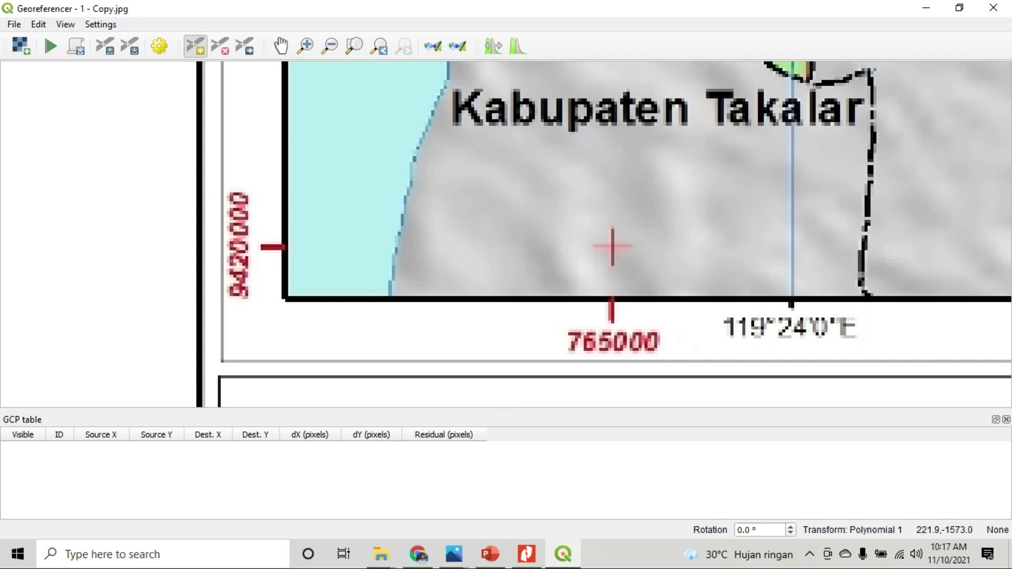
scroll(799, 232, up, 4)
scroll(627, 197, down, 10)
scroll(627, 197, up, 6)
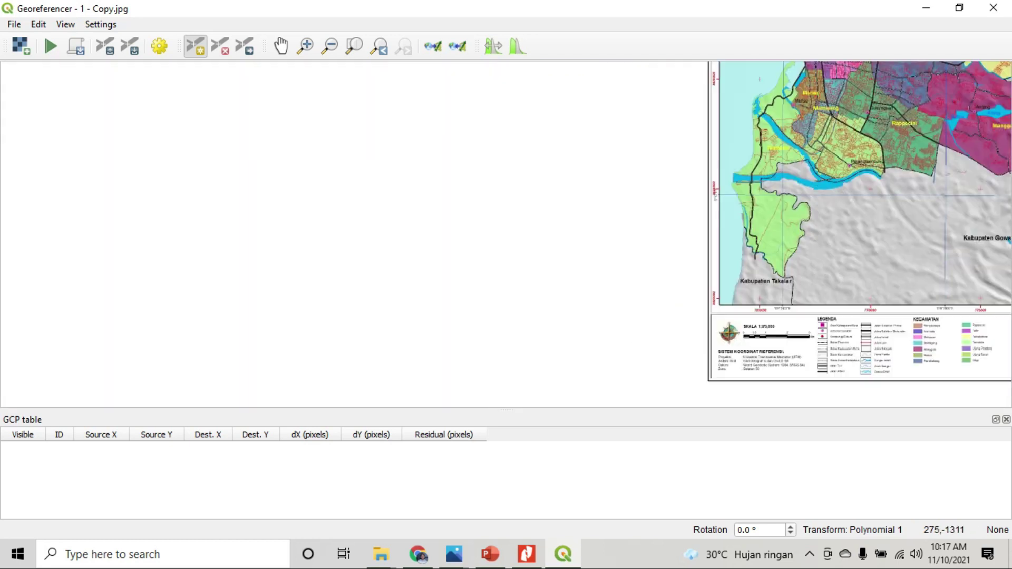
scroll(756, 230, up, 2)
scroll(579, 201, up, 3)
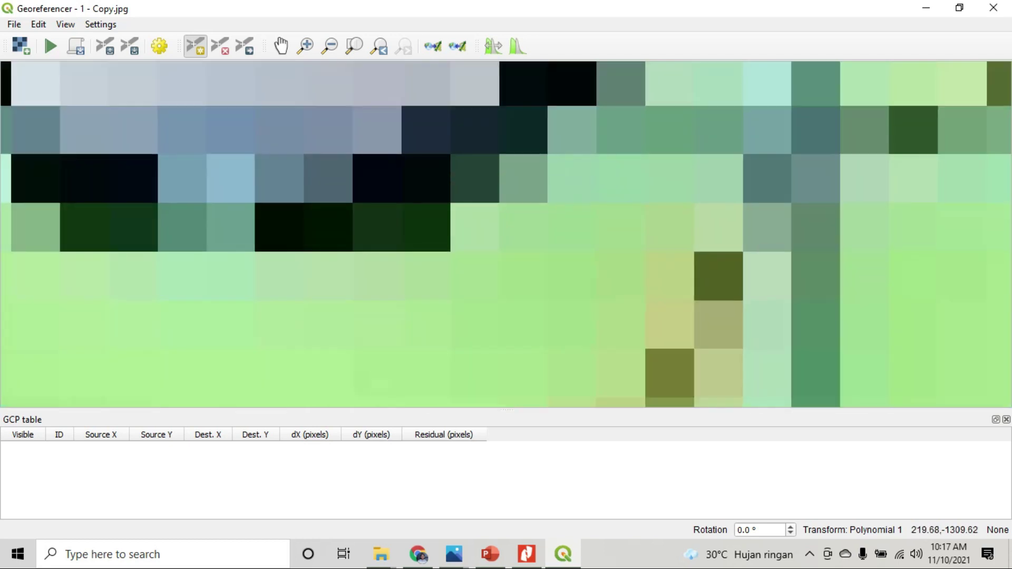
scroll(709, 187, down, 3)
scroll(720, 176, down, 3)
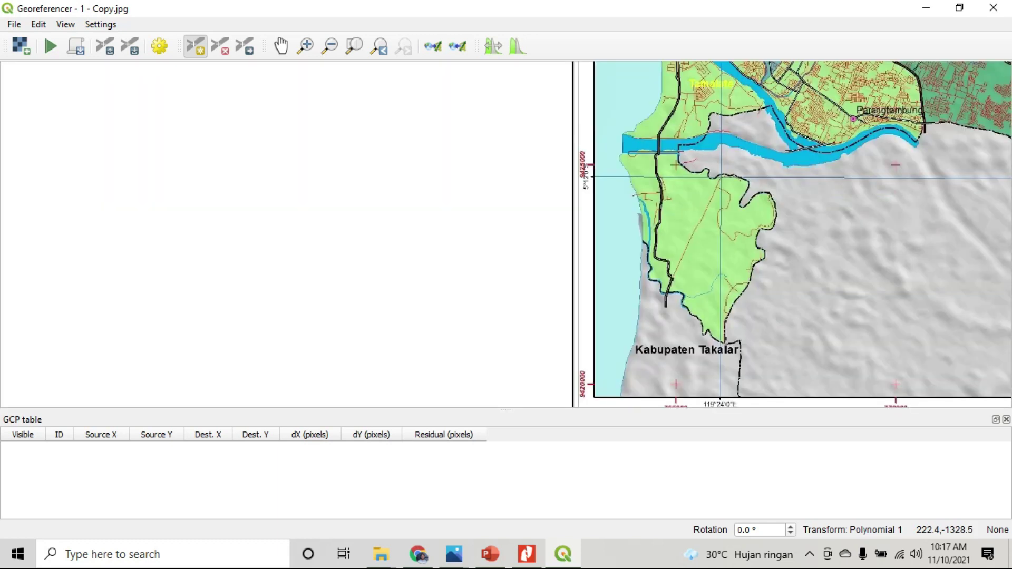
scroll(718, 250, down, 1)
scroll(694, 327, up, 4)
scroll(692, 332, down, 1)
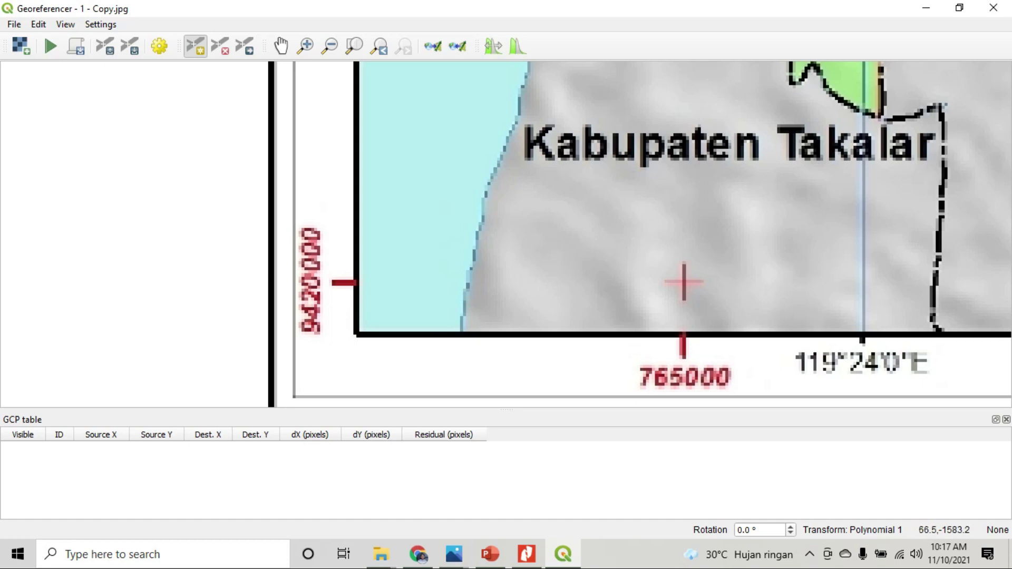
scroll(680, 289, up, 3)
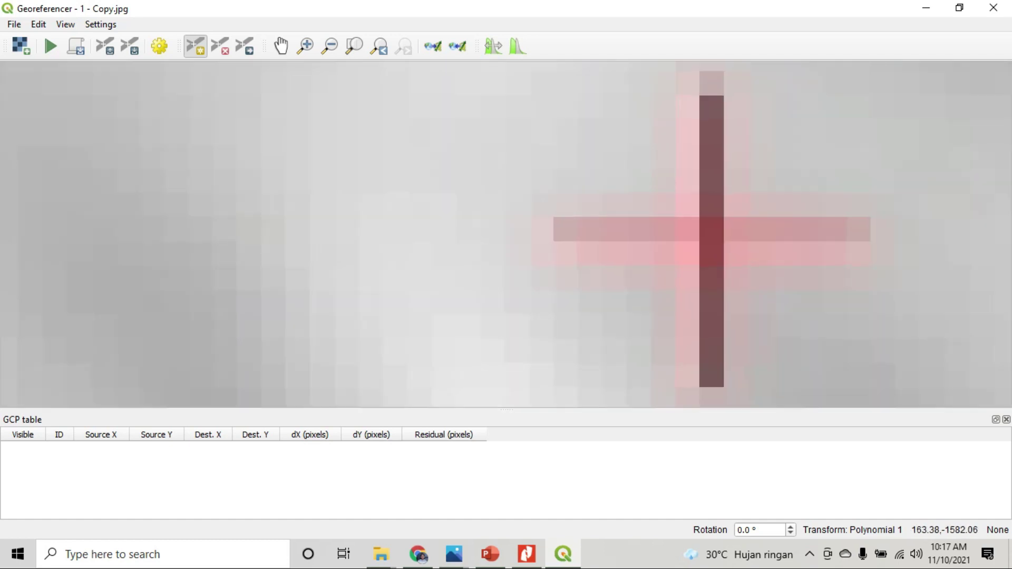
scroll(720, 354, down, 5)
scroll(718, 377, up, 2)
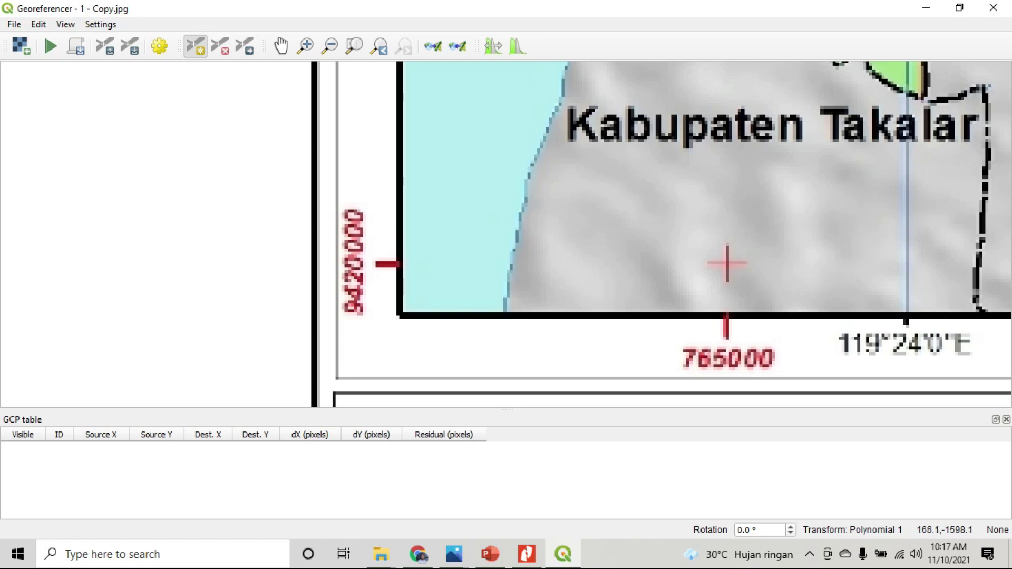
Step: Place a ground control point at the centre of the grid cross at easting 765000, northing 9420000
scroll(728, 263, up, 6)
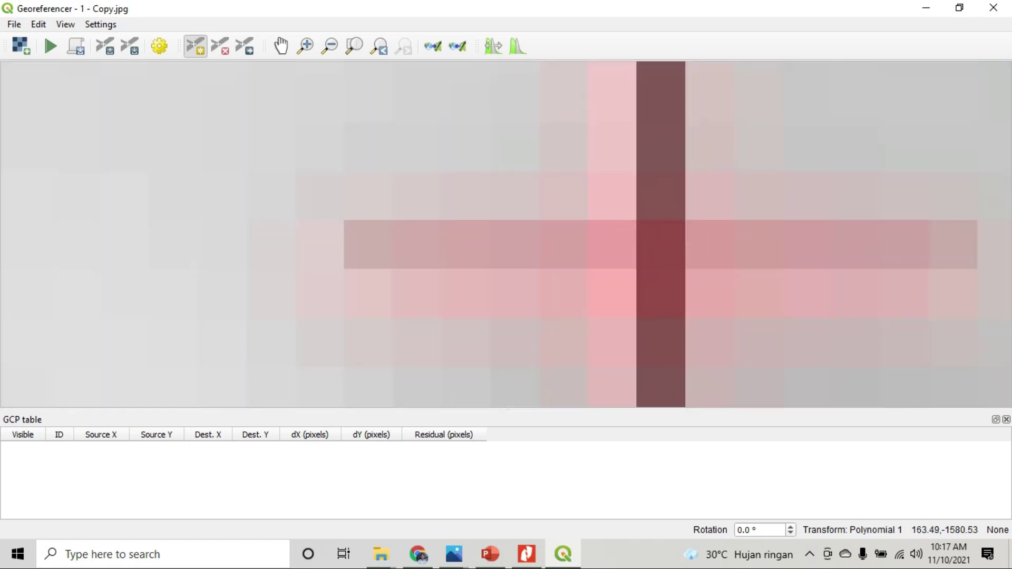
click(661, 247)
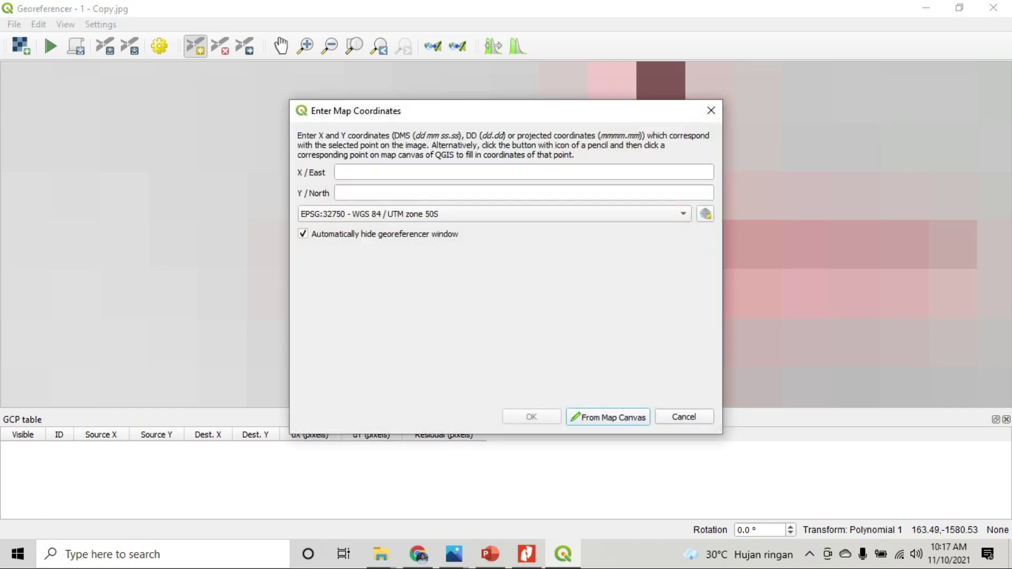
scroll(871, 304, down, 5)
click(798, 265)
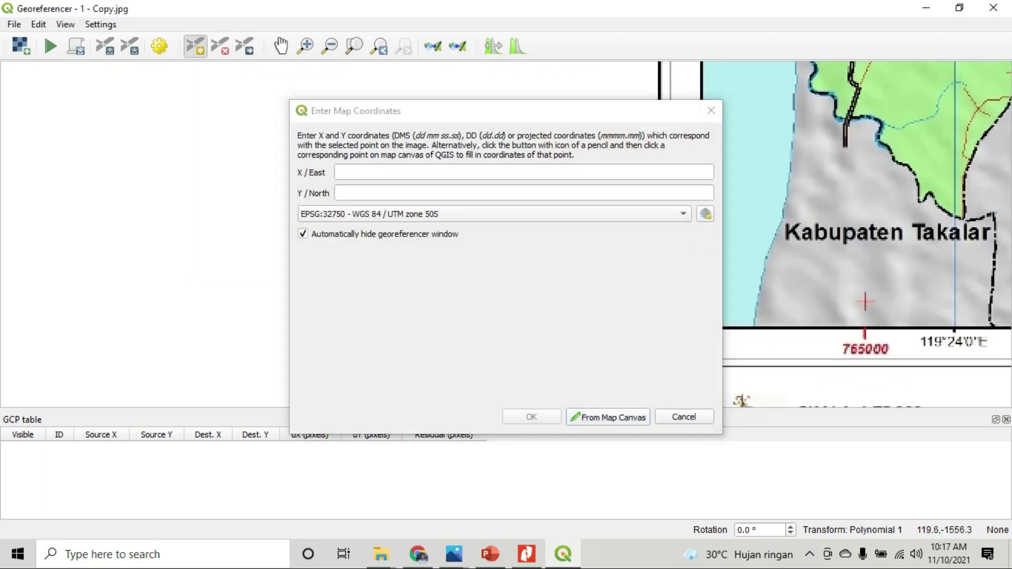
drag(798, 265, 756, 243)
Step: Enter 7650000 as X / East and 9420000 as Y / North for the control point
click(524, 172)
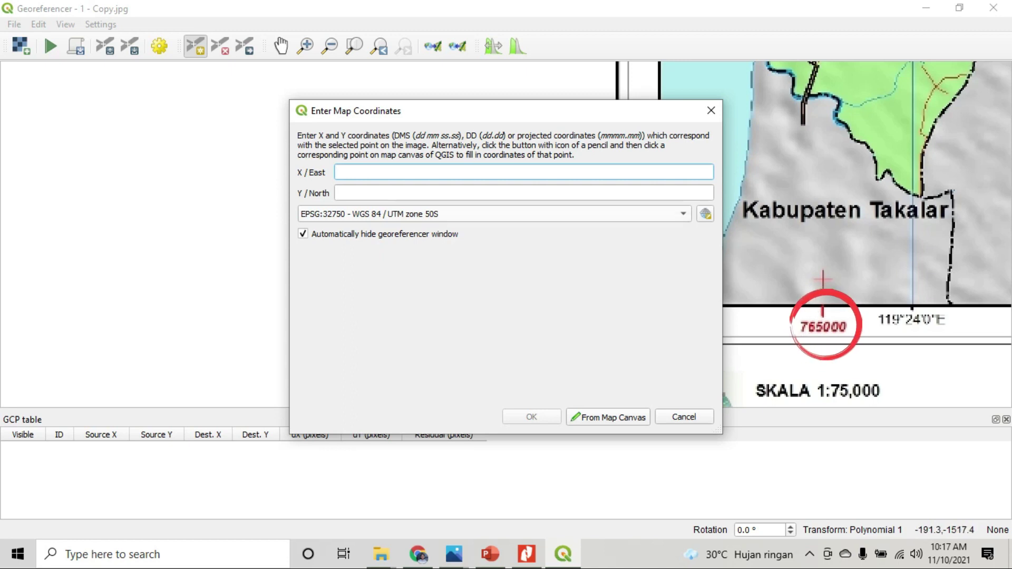
text(76)
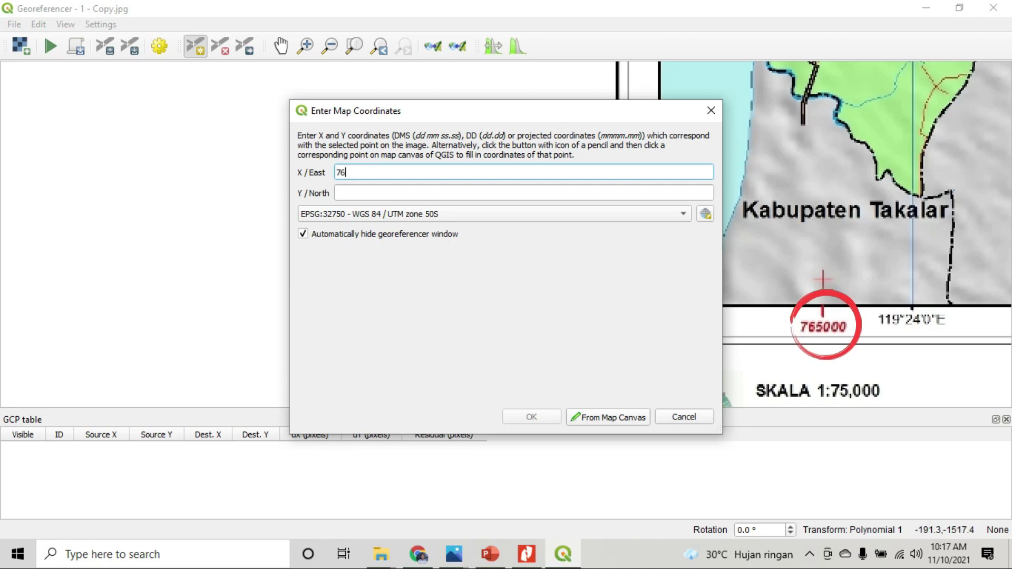
text(50000)
key(Tab)
mouse_move(506, 111)
mouse_down()
mouse_move(505, 120)
mouse_move(359, 160)
mouse_up()
text(94)
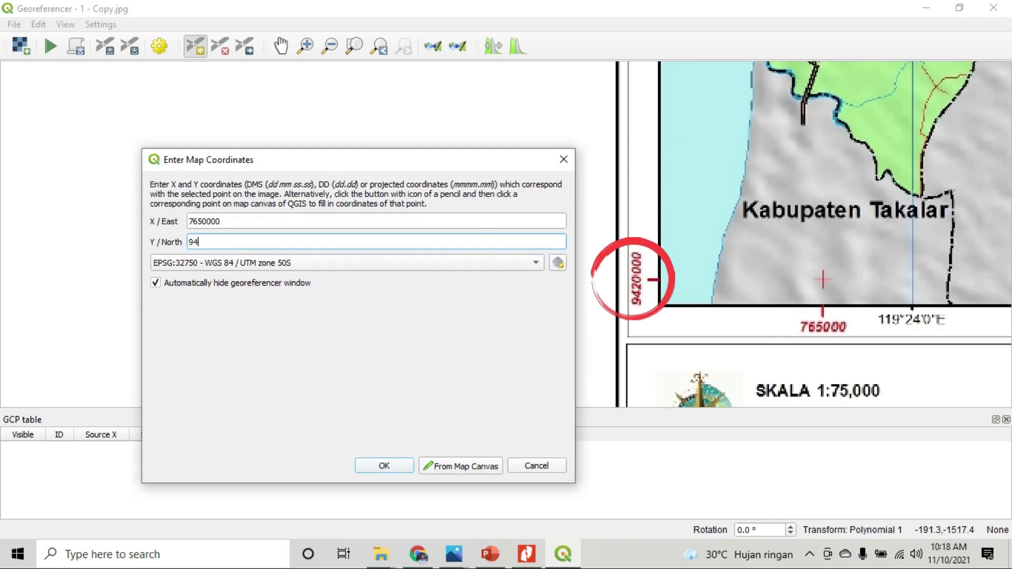
text(20)
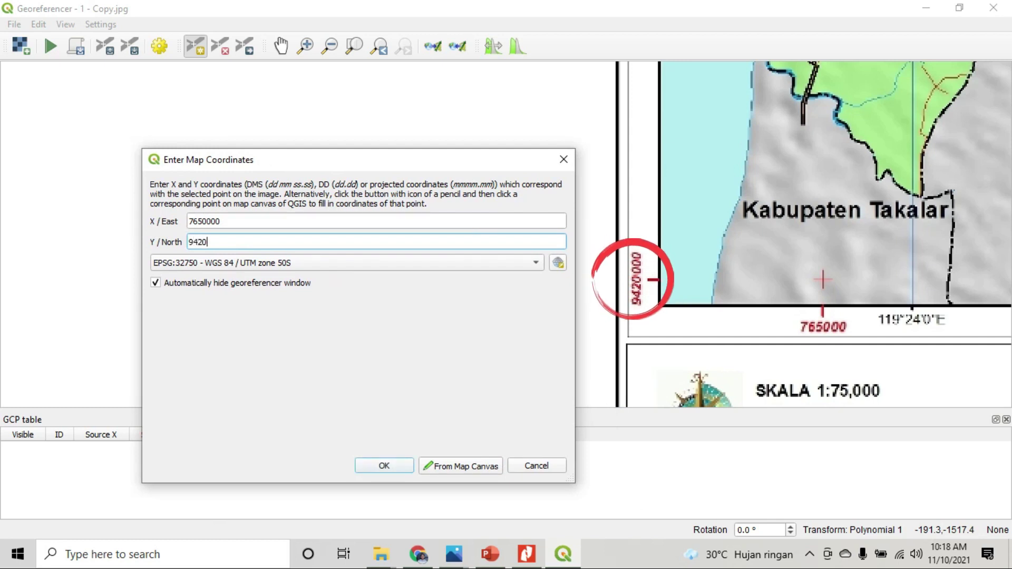
text(000)
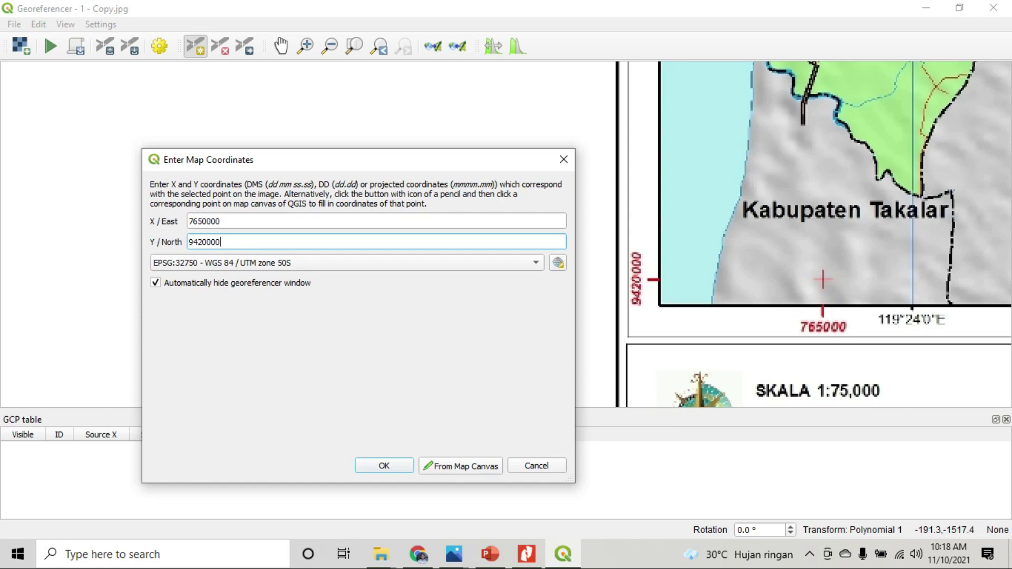
Step: Correct the control point's X / East coordinate to 765000 and accept its map coordinates
click(221, 221)
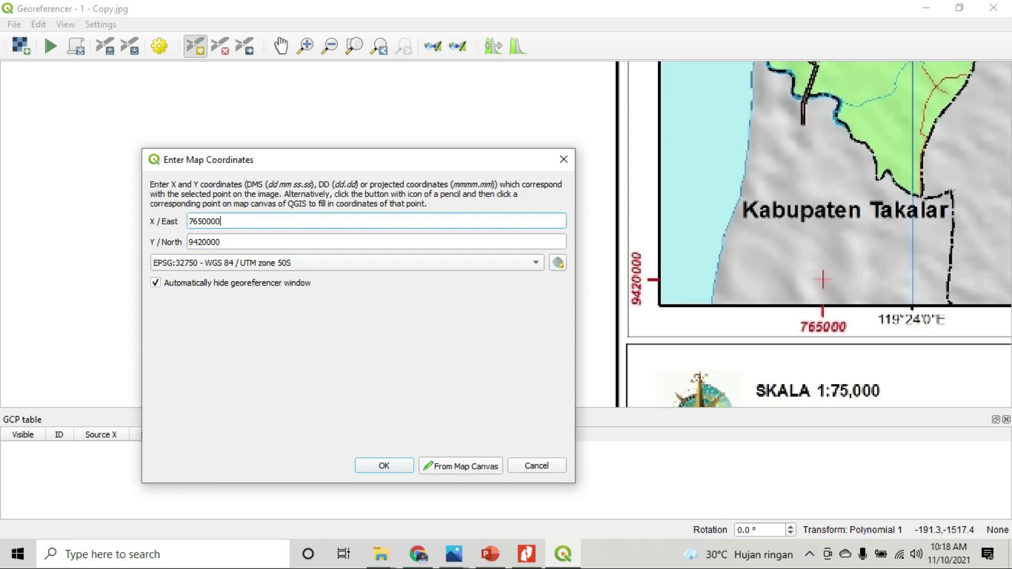
drag(221, 221, 203, 221)
click(204, 222)
click(221, 221)
key(BackSpace)
key(ctrl+a)
click(221, 242)
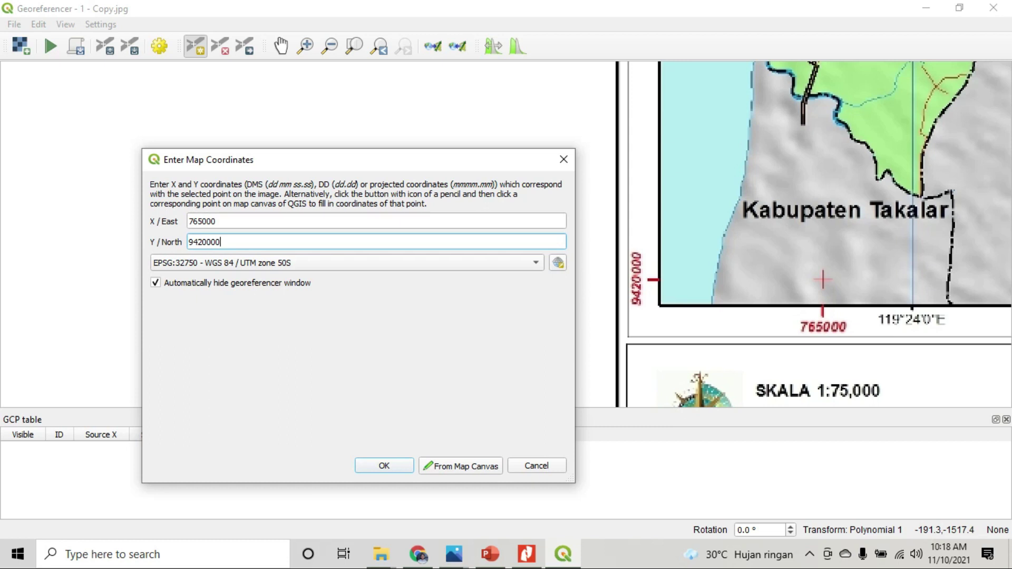
drag(221, 242, 188, 242)
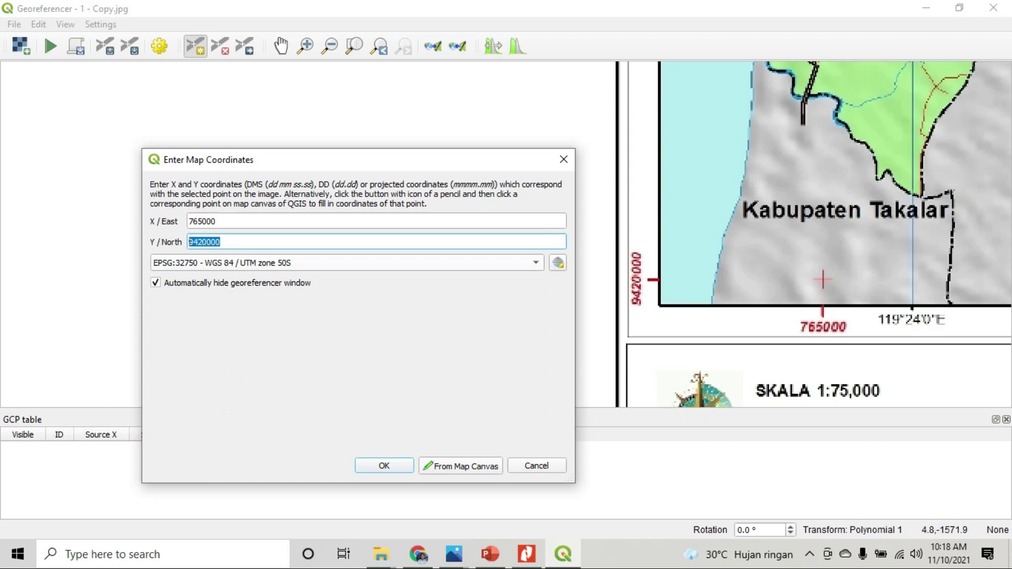
click(222, 242)
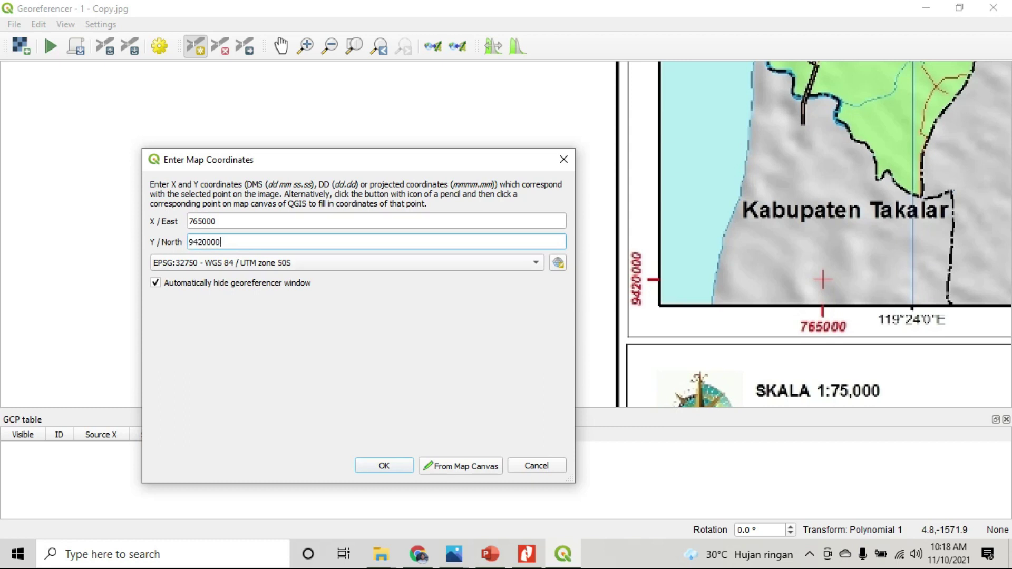
click(217, 222)
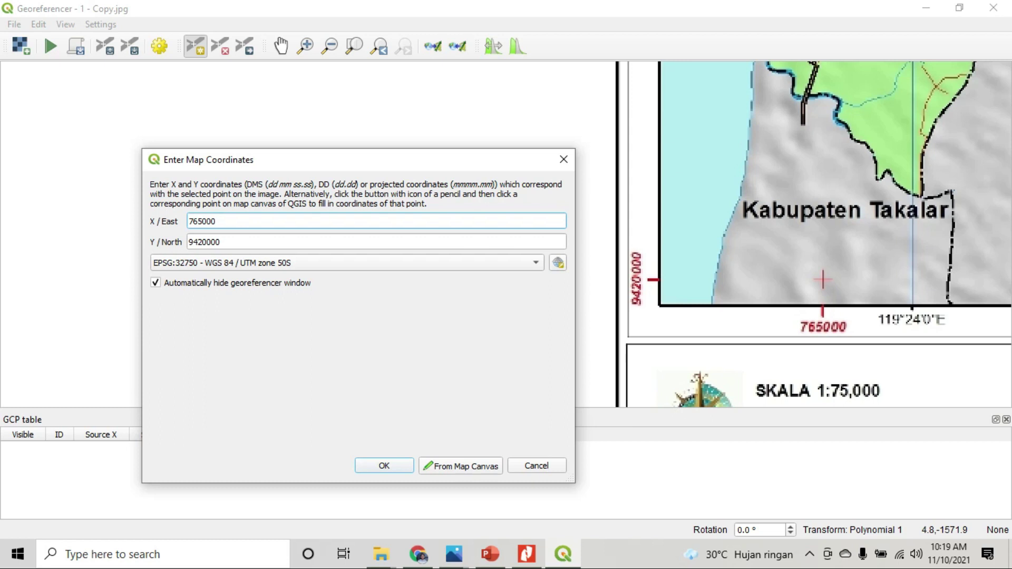
click(384, 466)
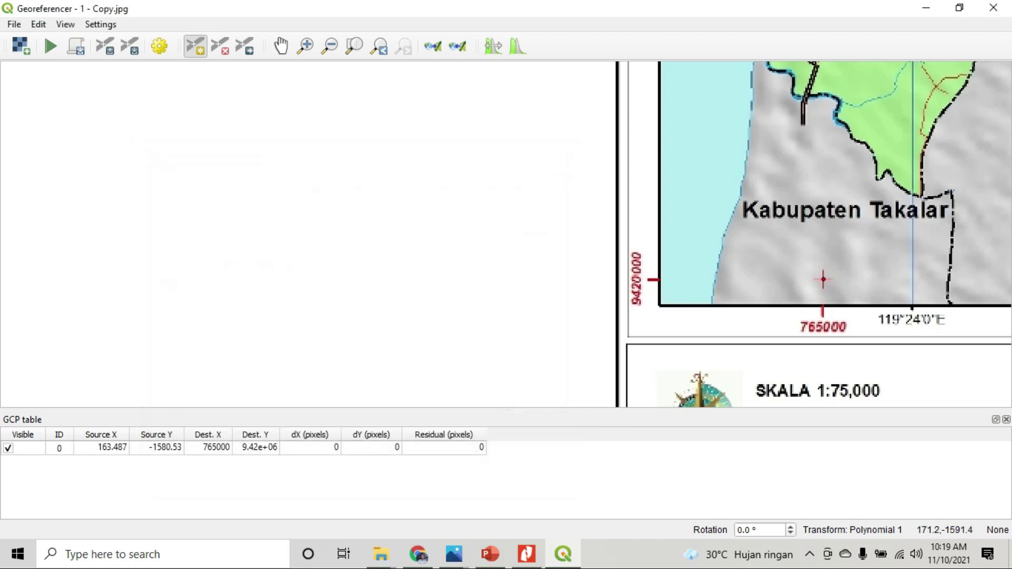
Step: Check the placed control point against the grid cross below Kabupaten Takalar
scroll(835, 296, up, 2)
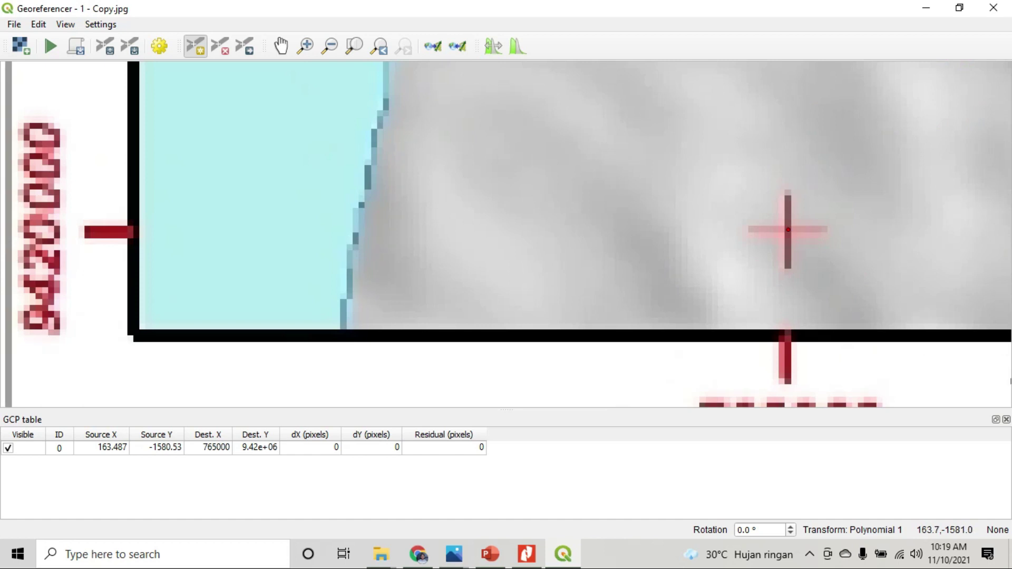
scroll(788, 229, down, 3)
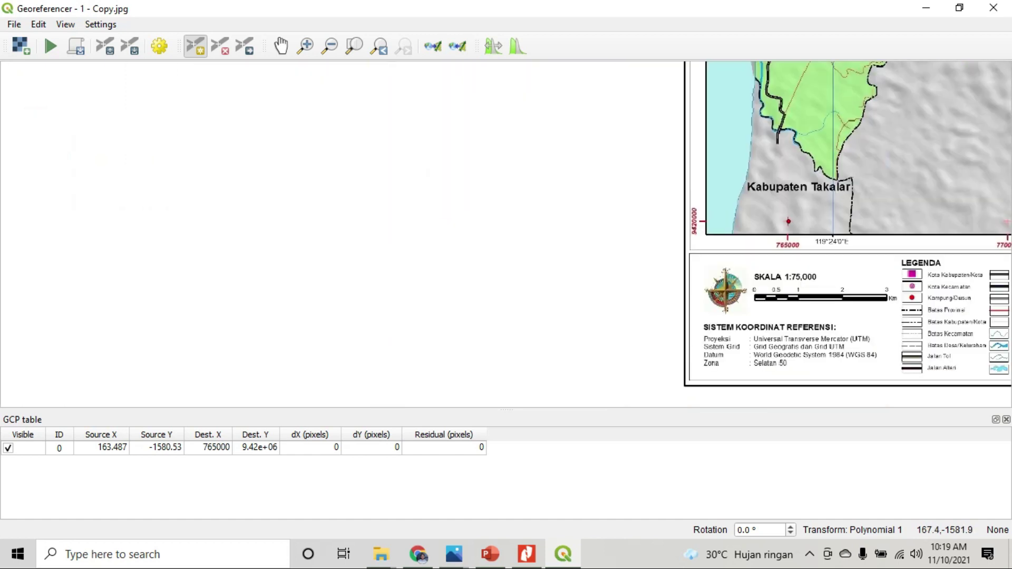
scroll(506, 232, down, 3)
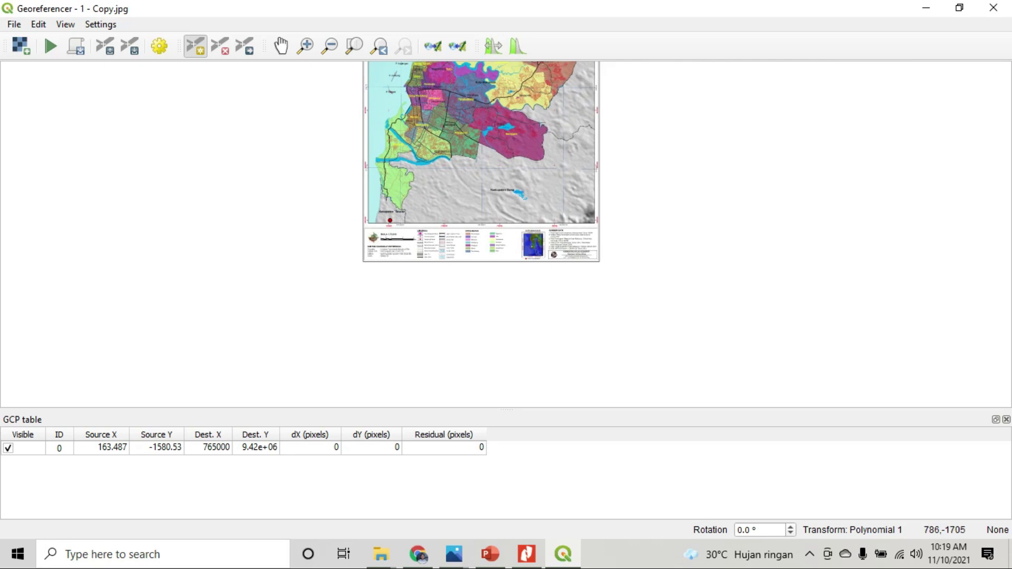
Step: Place a second ground control point at the centre of the grid cross at easting 780000, northing 9420000
scroll(581, 217, up, 2)
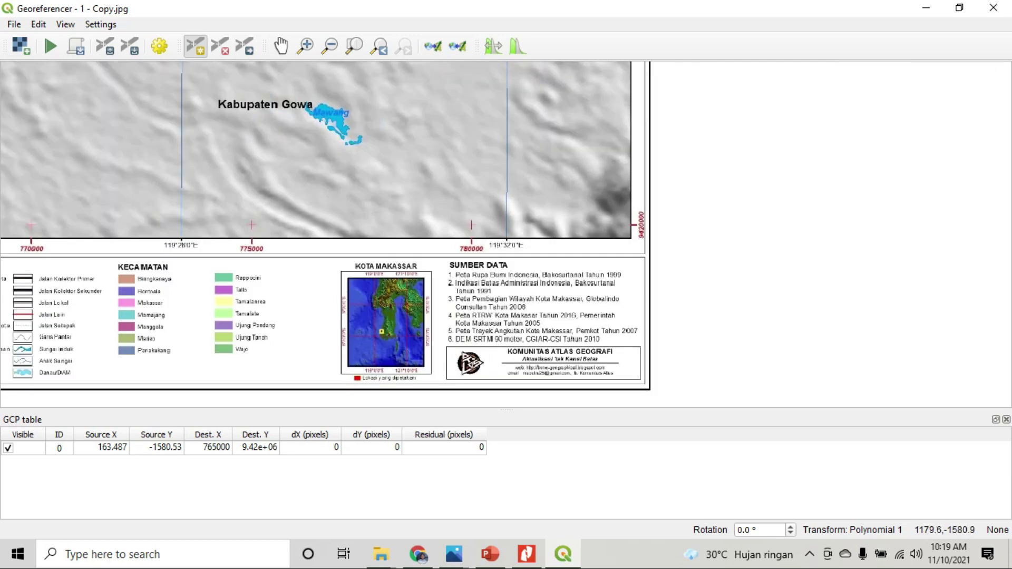
scroll(590, 258, up, 1)
scroll(388, 178, up, 1)
scroll(397, 202, down, 3)
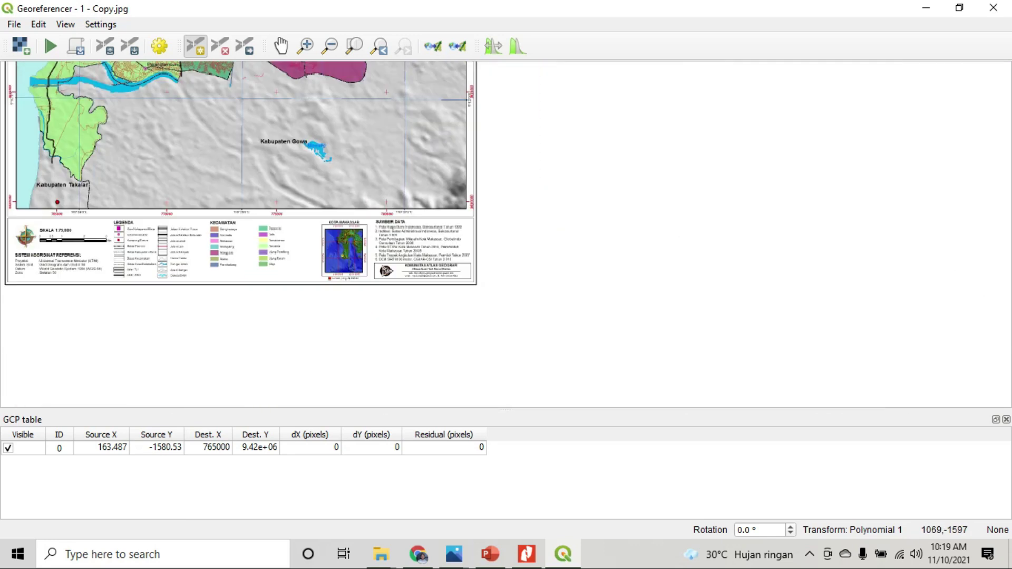
scroll(402, 207, down, 2)
scroll(321, 206, up, 3)
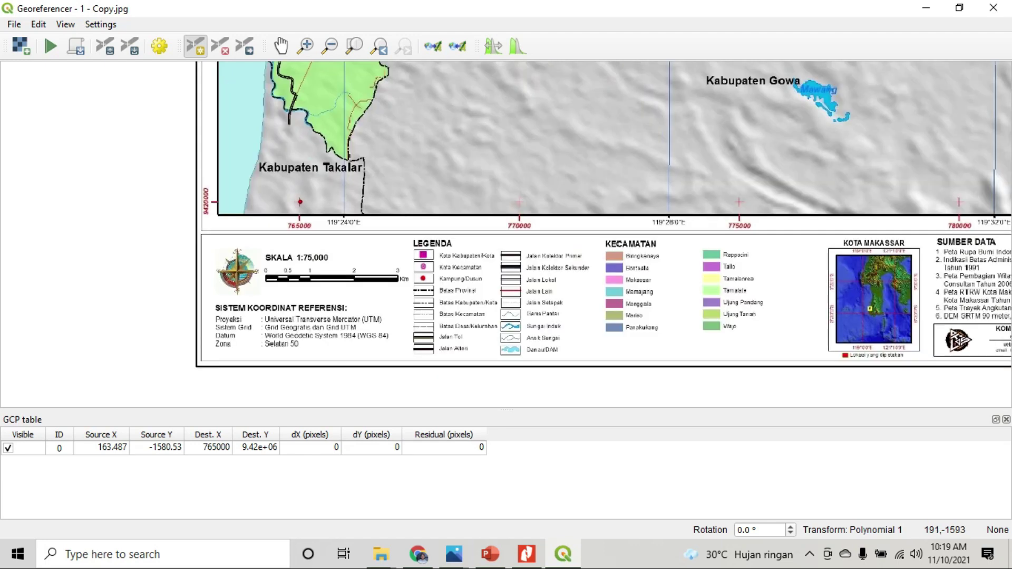
scroll(328, 210, down, 1)
drag(635, 153, 588, 230)
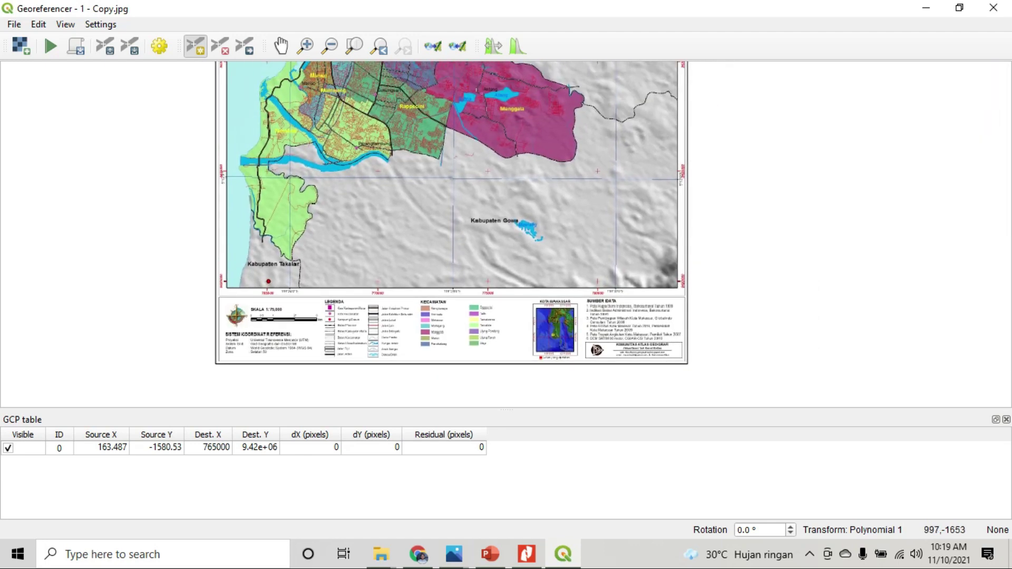
scroll(580, 300, down, 2)
scroll(580, 301, up, 5)
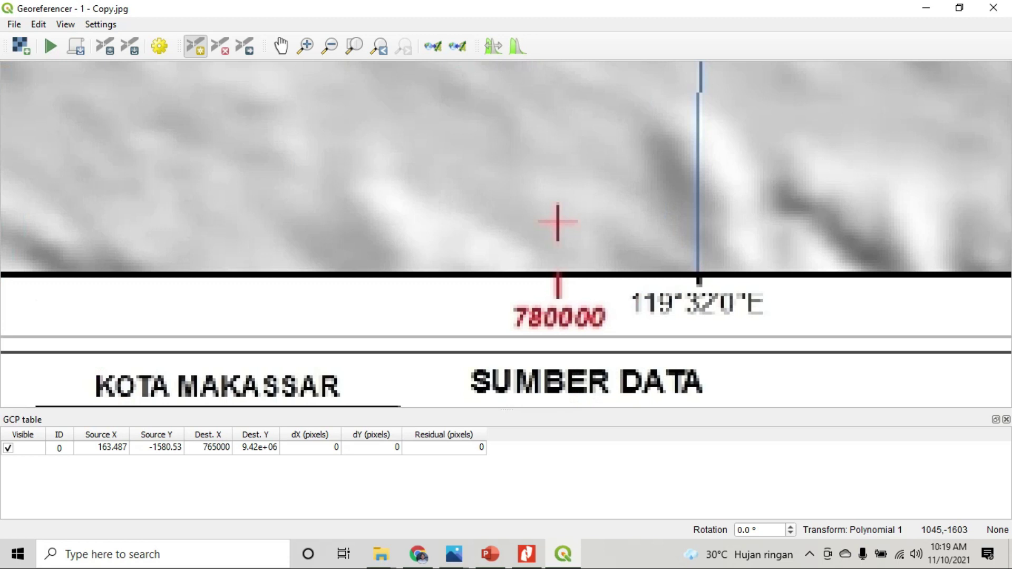
drag(559, 274, 289, 233)
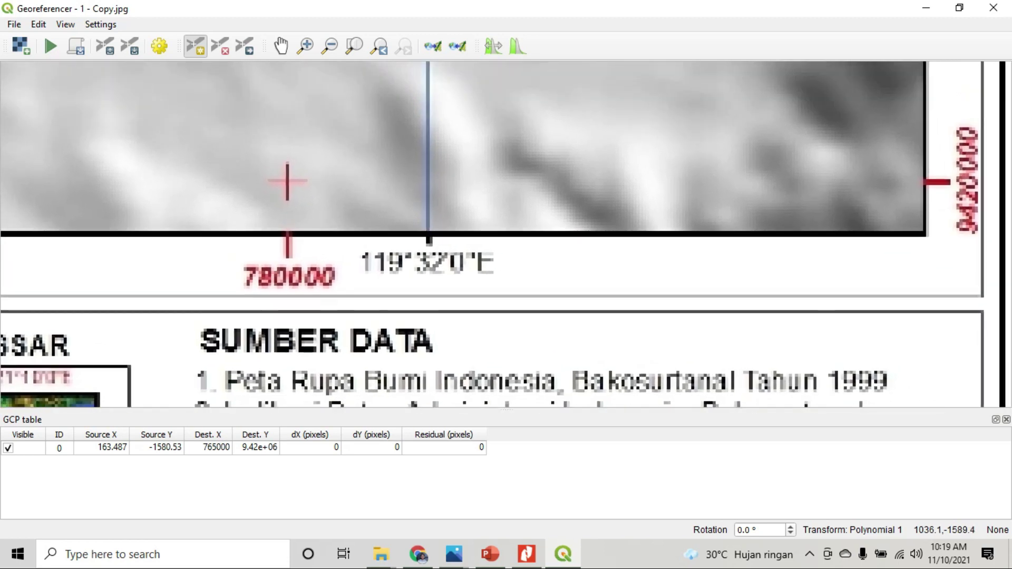
scroll(289, 181, up, 4)
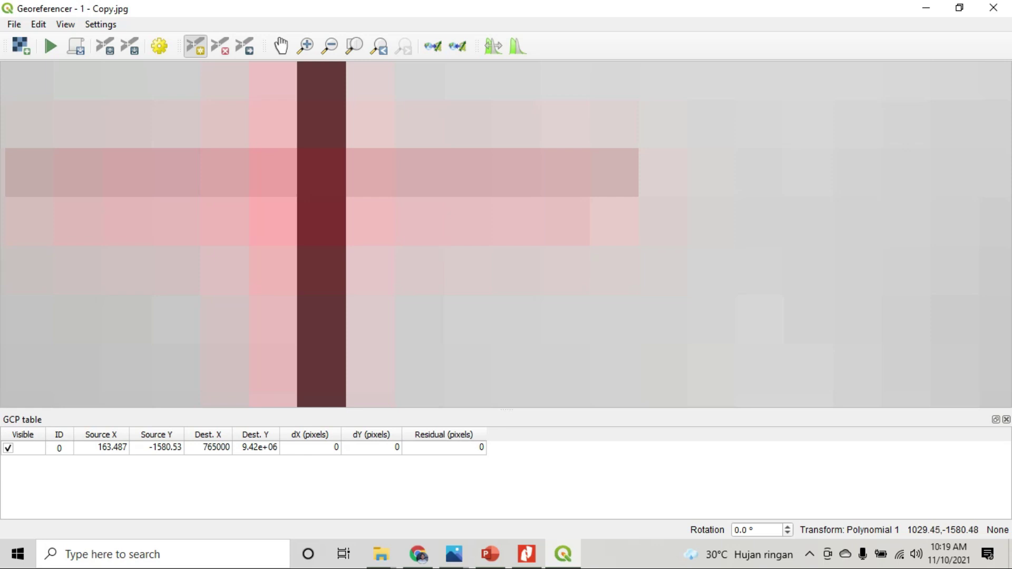
click(319, 171)
Step: Enter 780000 as X / East and 9420000 as Y / North for the control point and accept the coordinates
scroll(653, 236, down, 7)
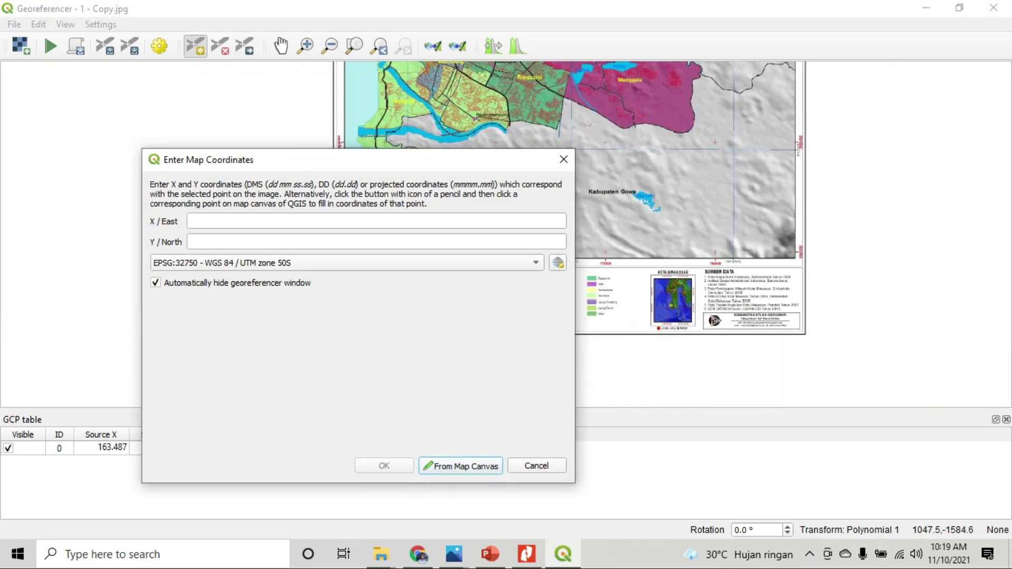
scroll(713, 269, up, 3)
click(475, 221)
text(780)
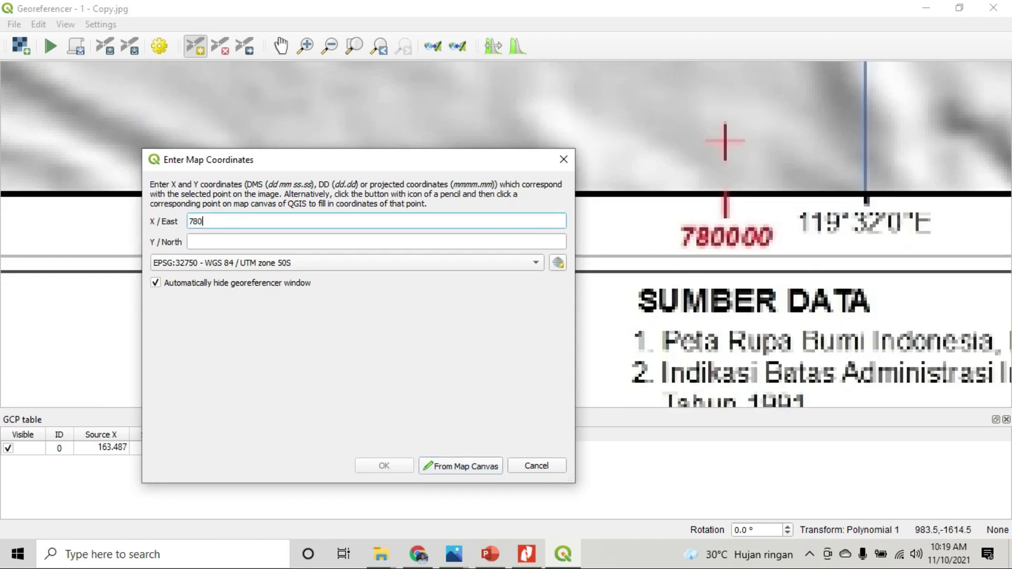
text(000)
key(Tab)
scroll(659, 275, down, 2)
scroll(877, 253, up, 3)
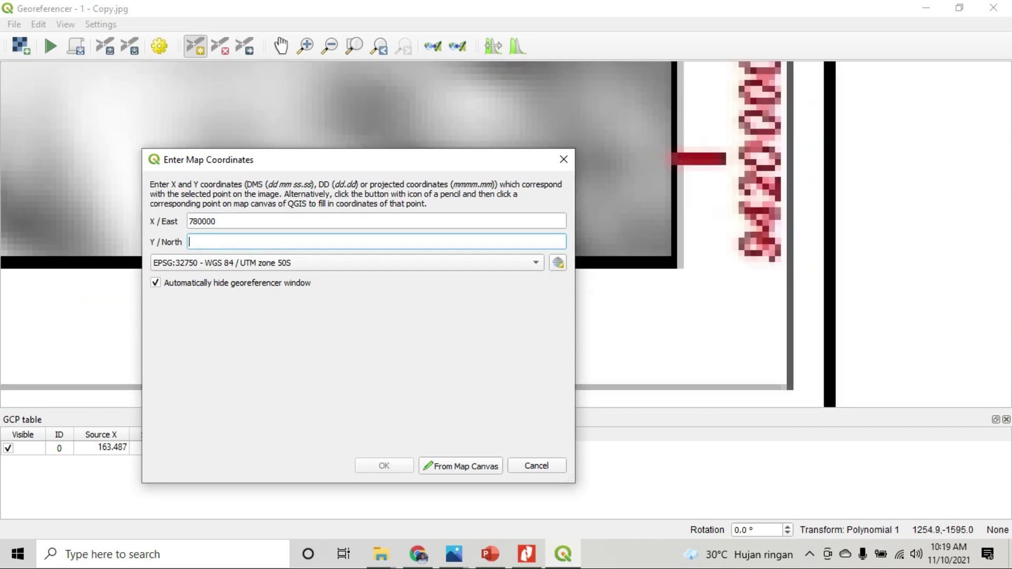
scroll(784, 246, down, 2)
text(9420000)
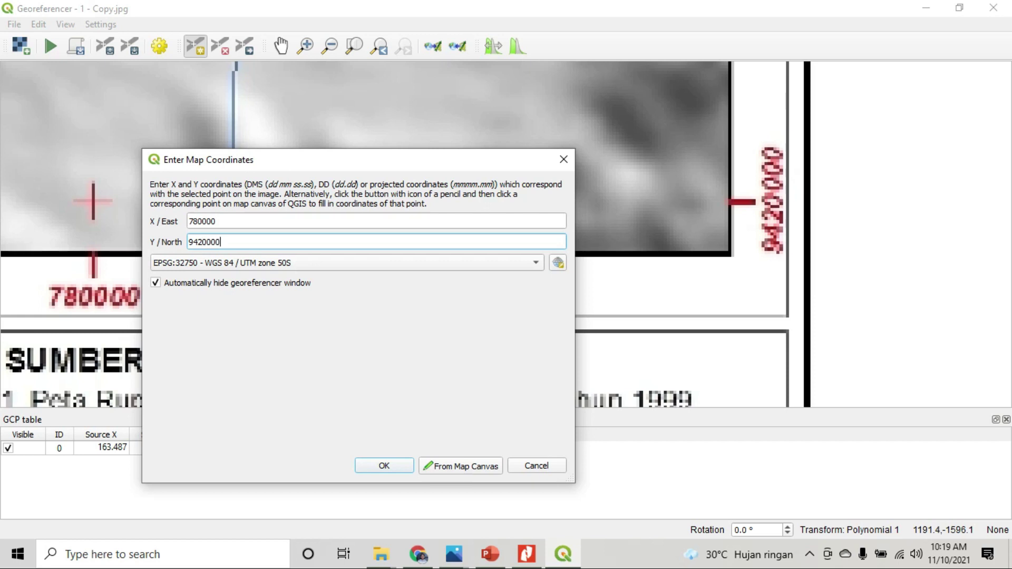
key(Return)
Step: Place a third ground control point at the centre of the grid cross at easting 780000, northing 9445000
scroll(337, 375, down, 3)
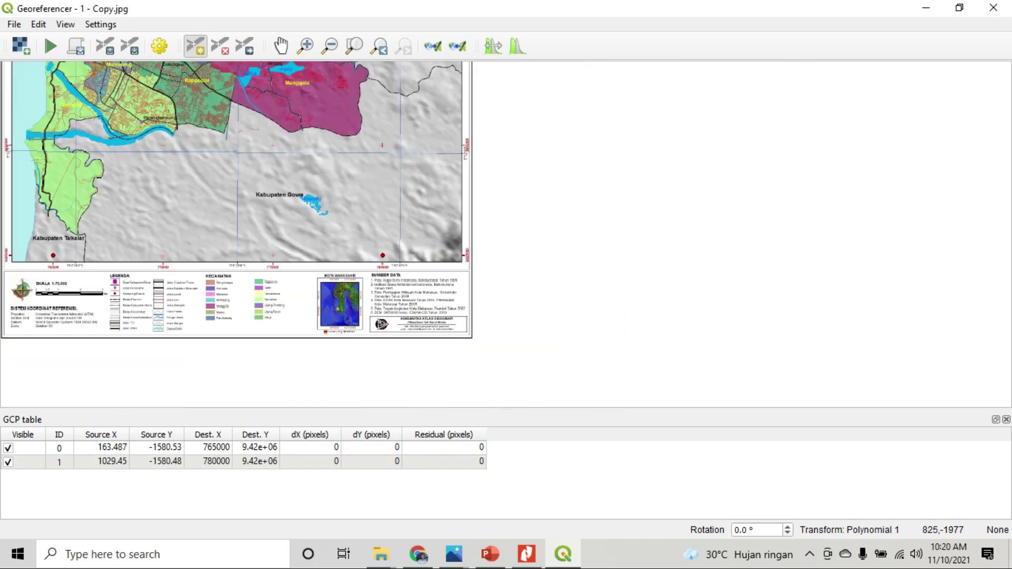
drag(291, 201, 303, 302)
mouse_move(343, 173)
mouse_down()
mouse_move(367, 324)
mouse_move(432, 369)
mouse_up()
drag(432, 128, 454, 256)
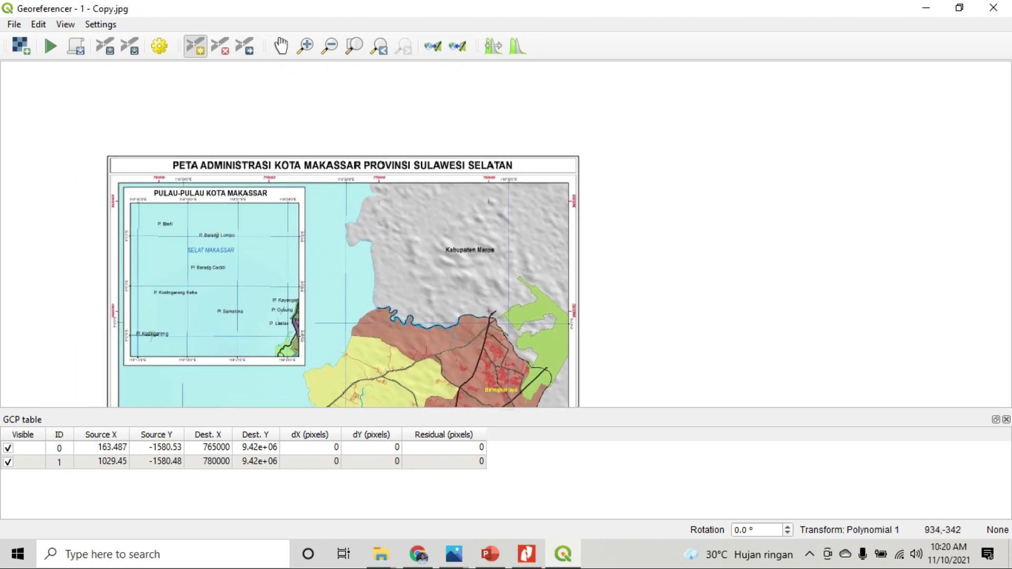
scroll(473, 227, up, 2)
drag(514, 203, 473, 331)
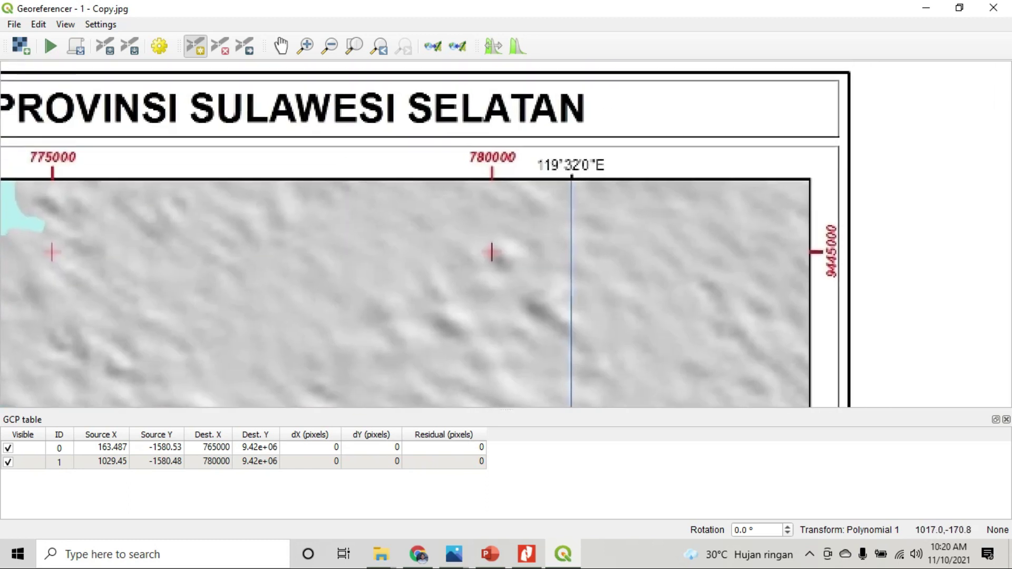
scroll(525, 242, up, 1)
scroll(432, 239, down, 4)
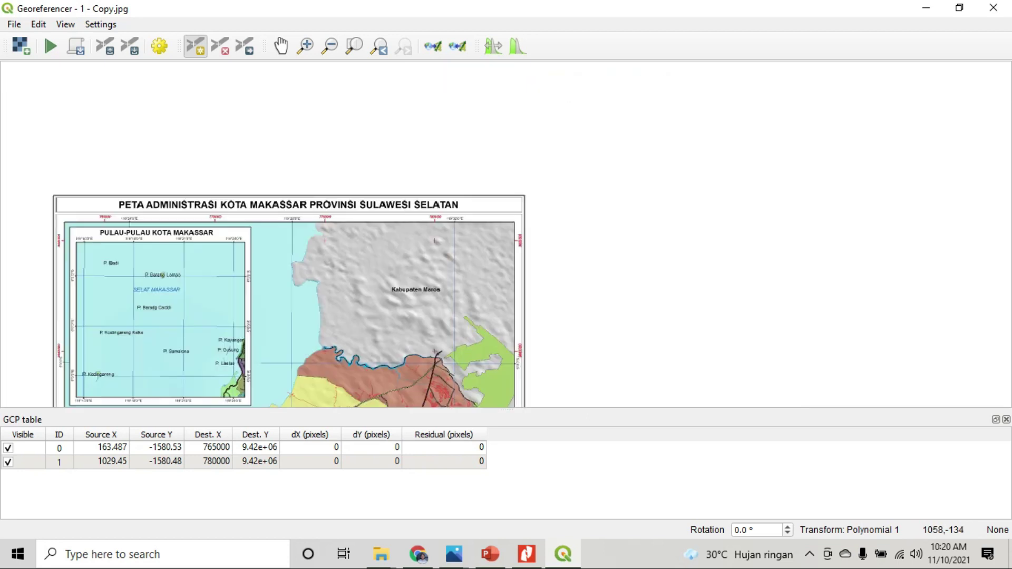
scroll(436, 247, up, 3)
mouse_move(436, 247)
mouse_down()
mouse_move(374, 351)
mouse_move(316, 407)
mouse_move(272, 287)
mouse_up()
scroll(292, 245, up, 2)
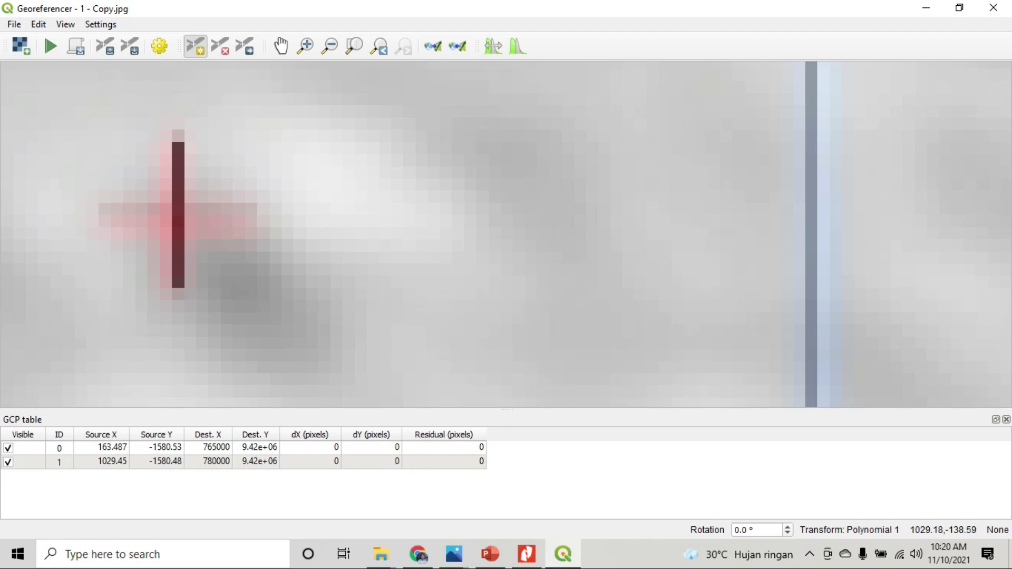
click(179, 218)
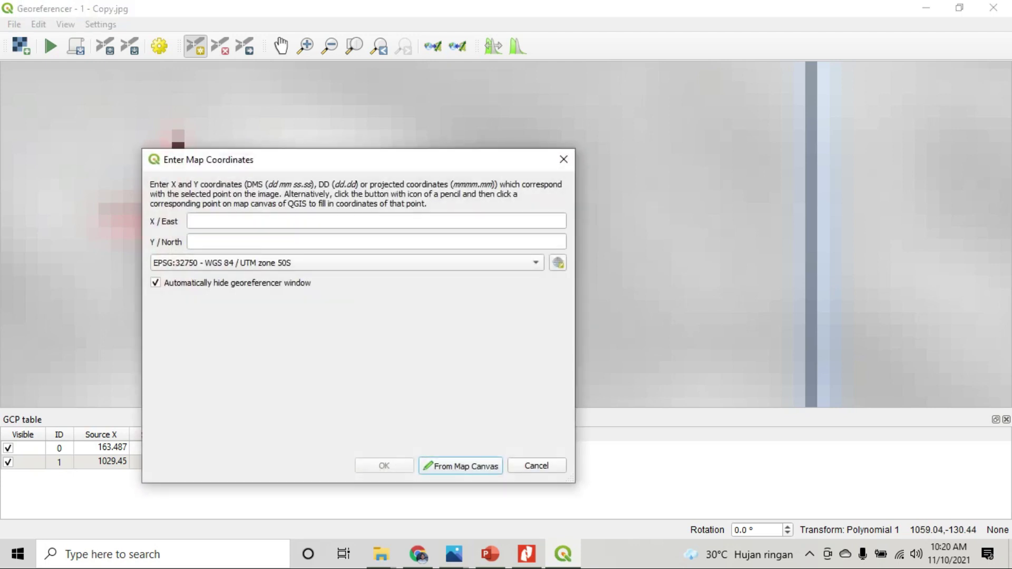
Step: Enter 780000 as X / East and 9445000 as Y / North for the third control point and accept them
scroll(573, 133, down, 1)
scroll(671, 165, down, 3)
drag(676, 155, 702, 247)
scroll(695, 180, up, 2)
scroll(646, 168, down, 1)
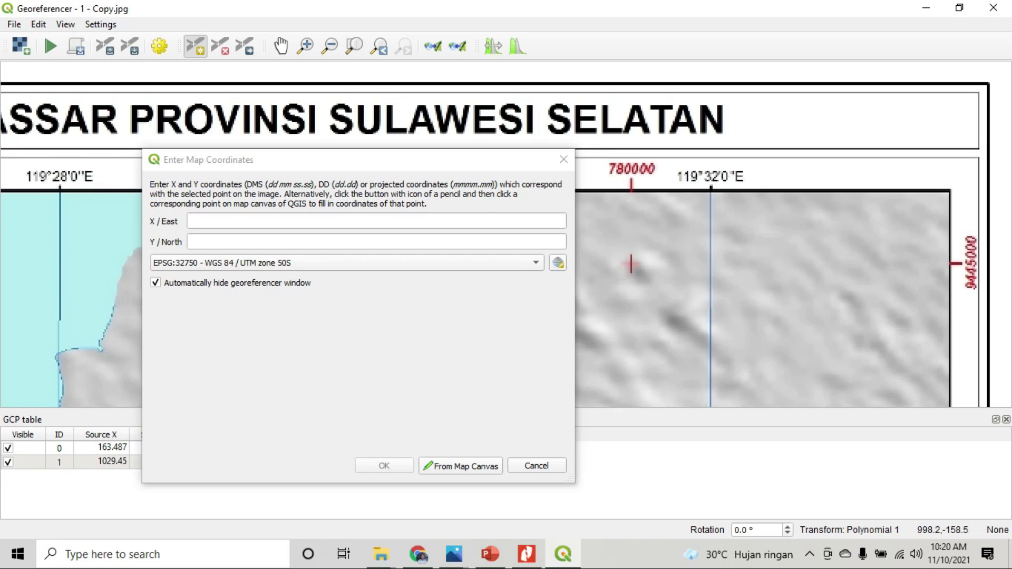
click(316, 221)
text(780000)
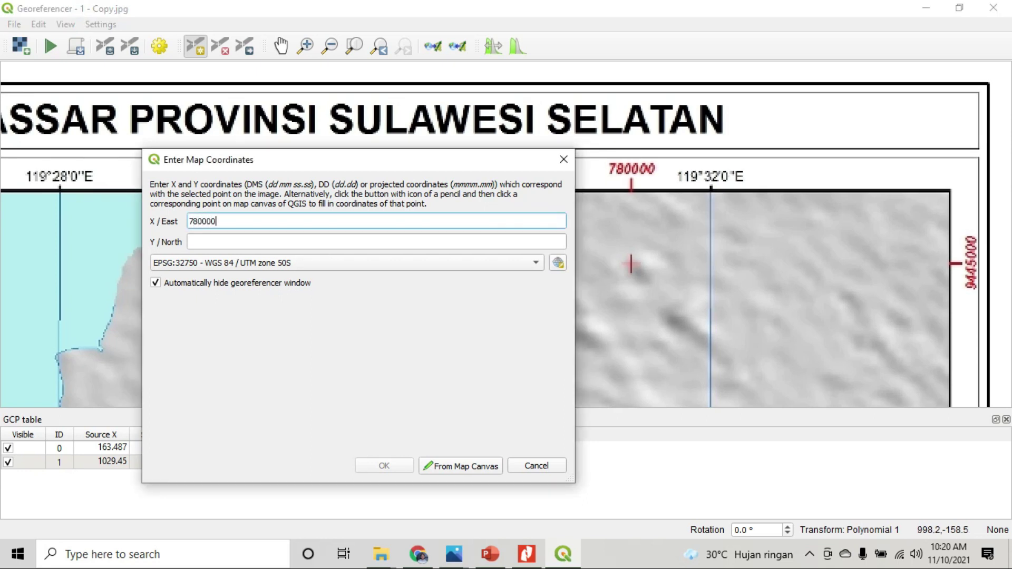
click(211, 241)
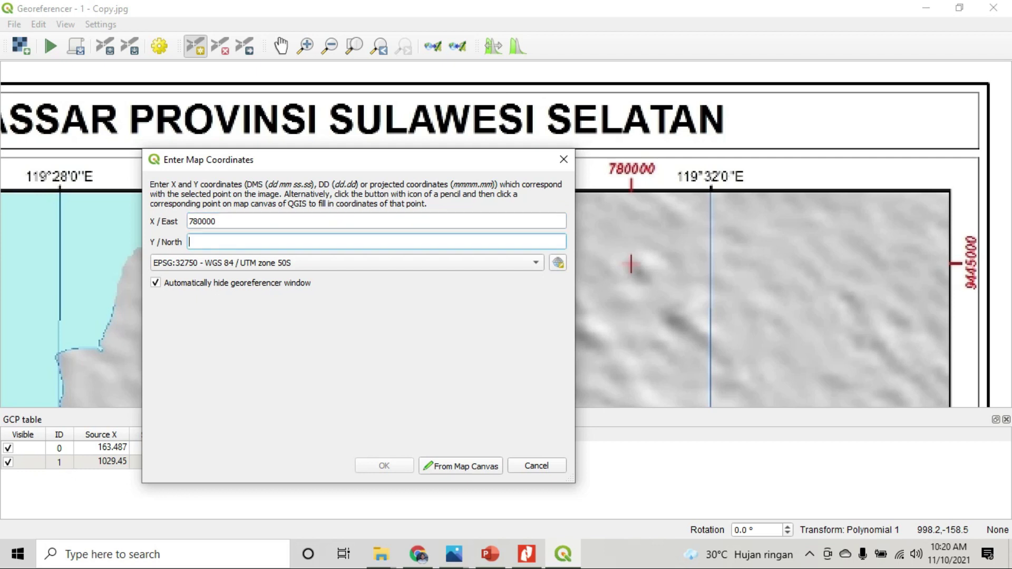
click(203, 220)
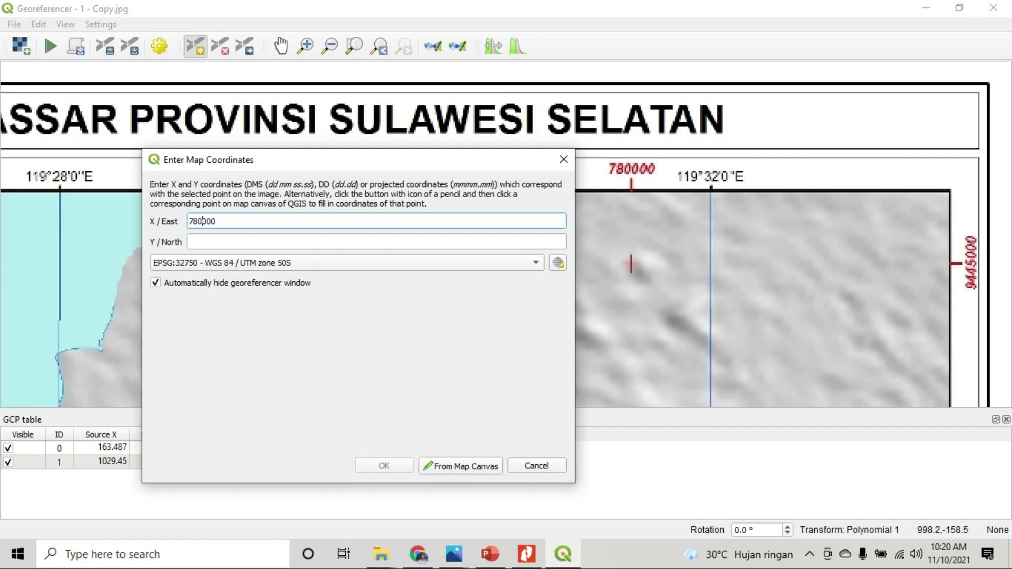
click(211, 242)
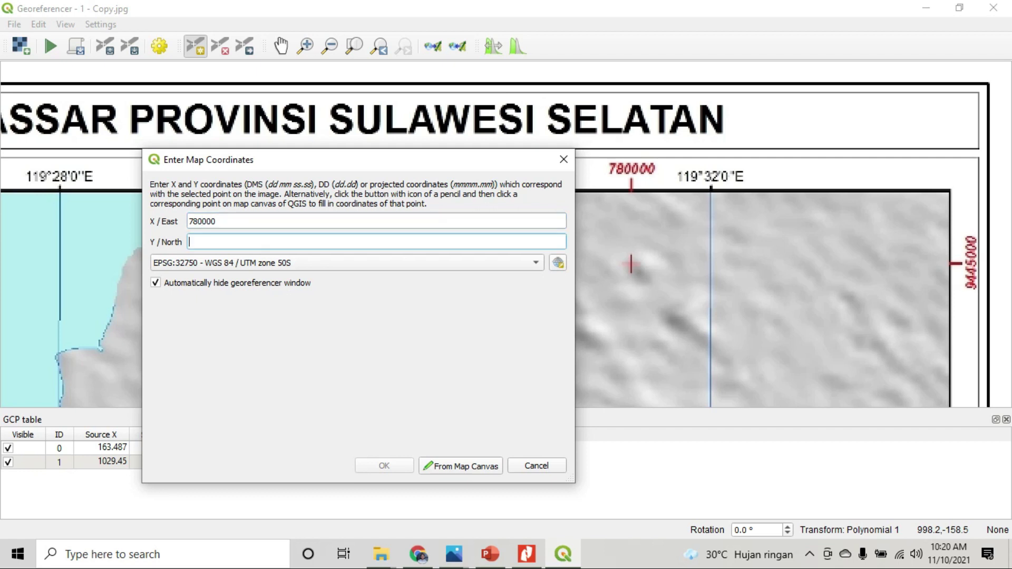
text(9445000)
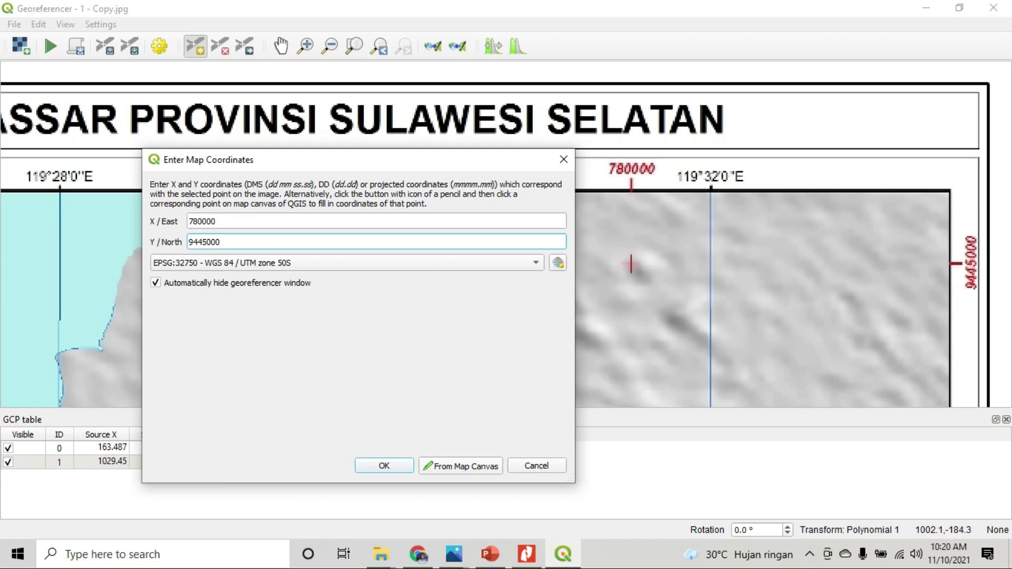
key(Return)
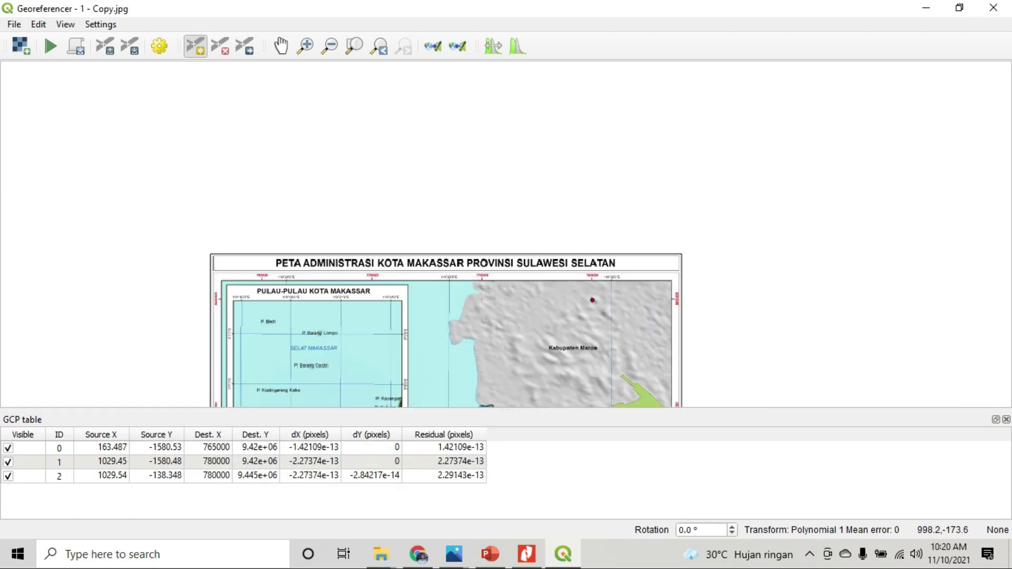
Step: Start georeferencing the scanned map with the three control points
drag(507, 367, 600, 230)
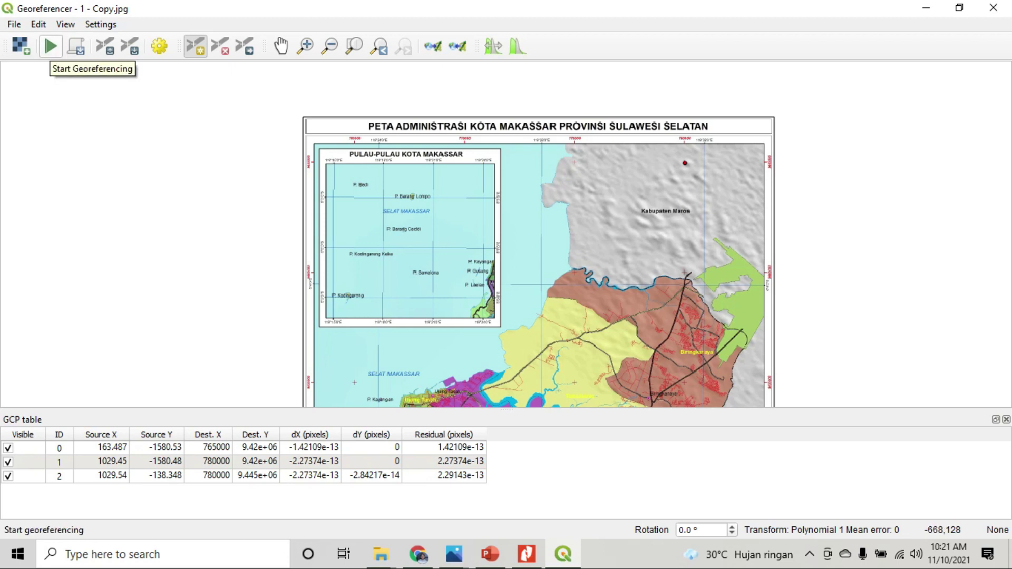
click(51, 48)
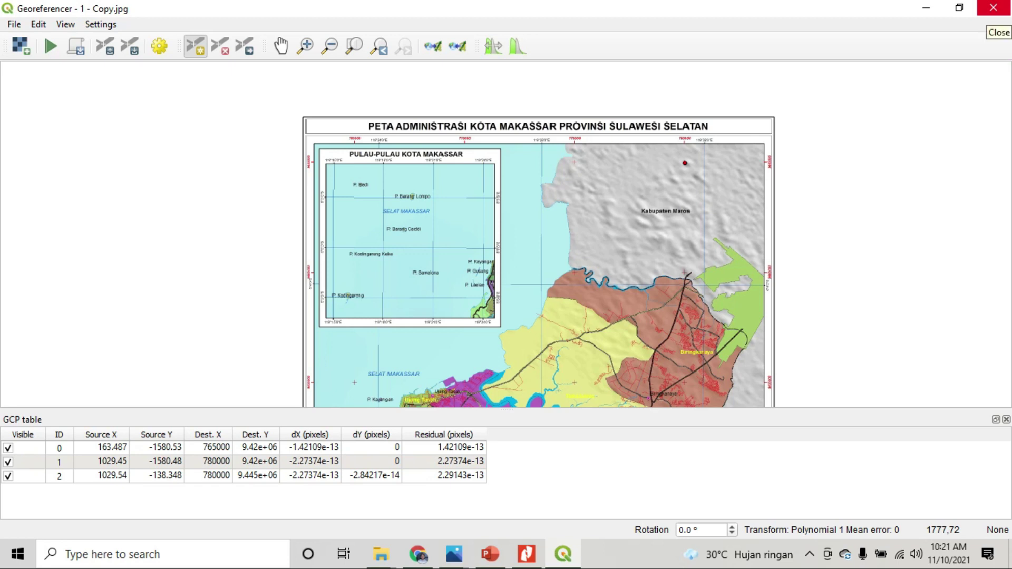
Step: Close the Georeferencer and save the GCP points as 1 - Copy.jpg in a folder under Documents
click(993, 8)
key(Return)
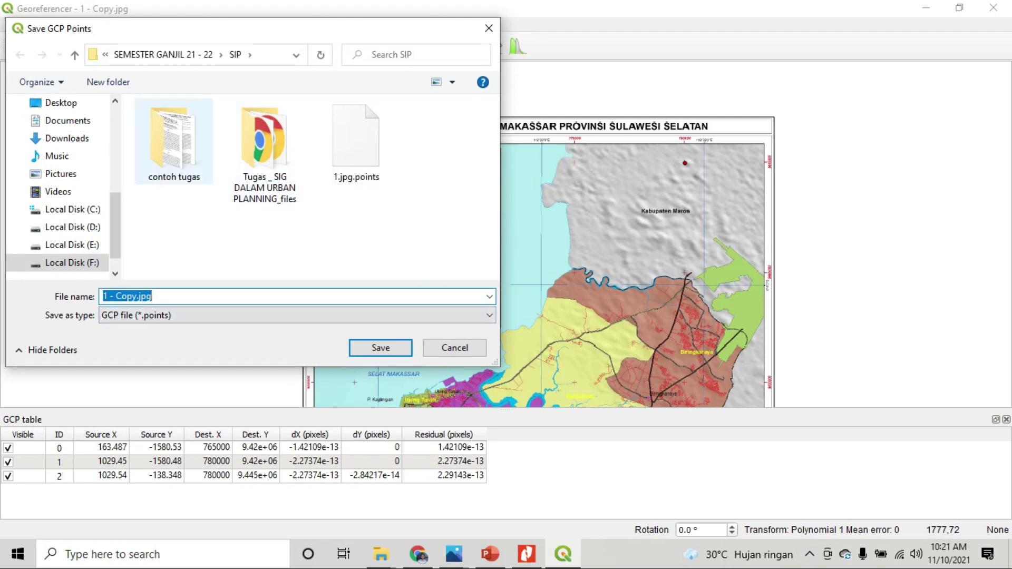
scroll(68, 164, up, 1)
click(67, 162)
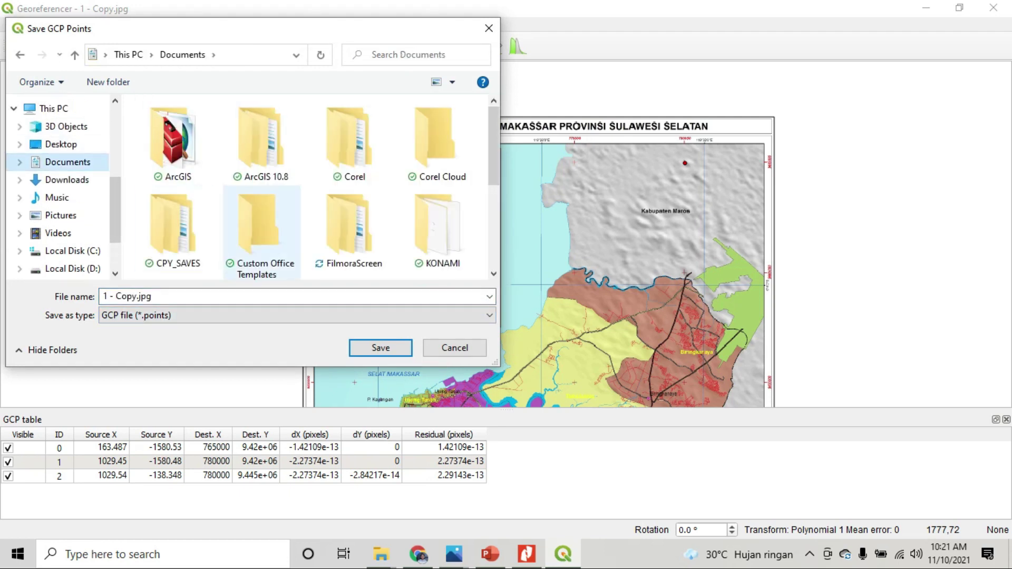
scroll(221, 227, down, 1)
double_click(174, 224)
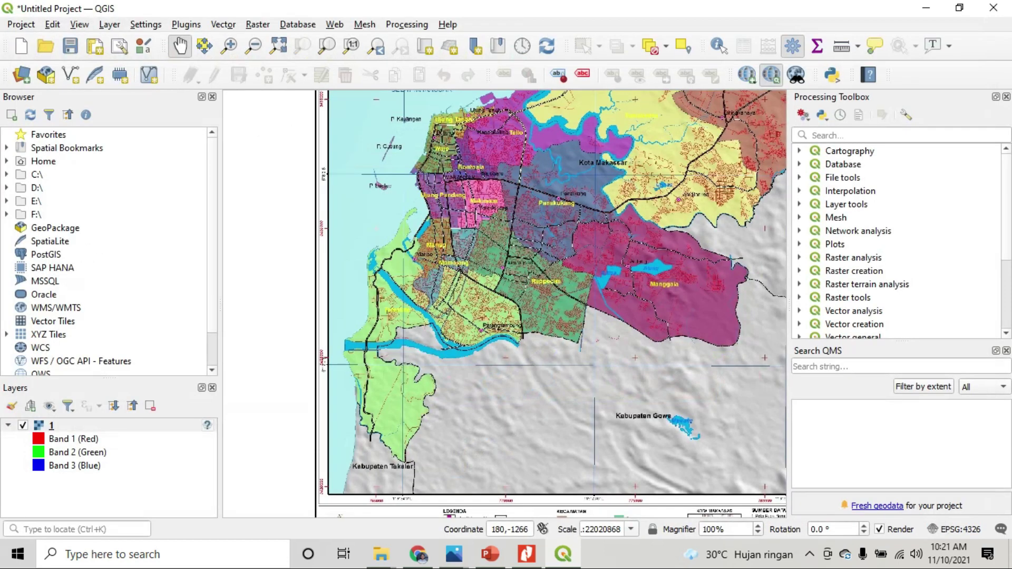
Step: Remove the ungeoreferenced raster layer 1 from the project
scroll(512, 325, down, 2)
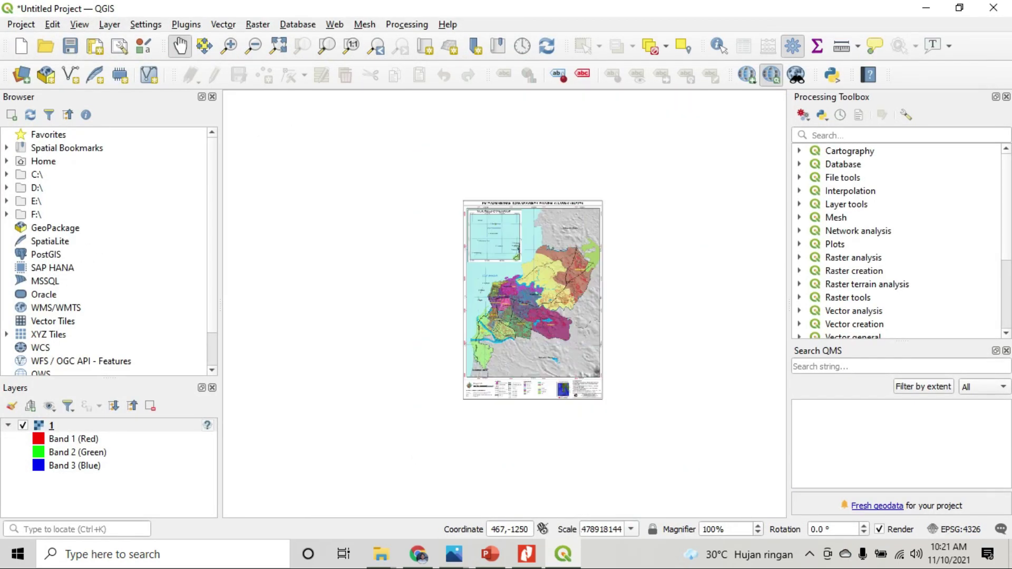
scroll(528, 339, up, 2)
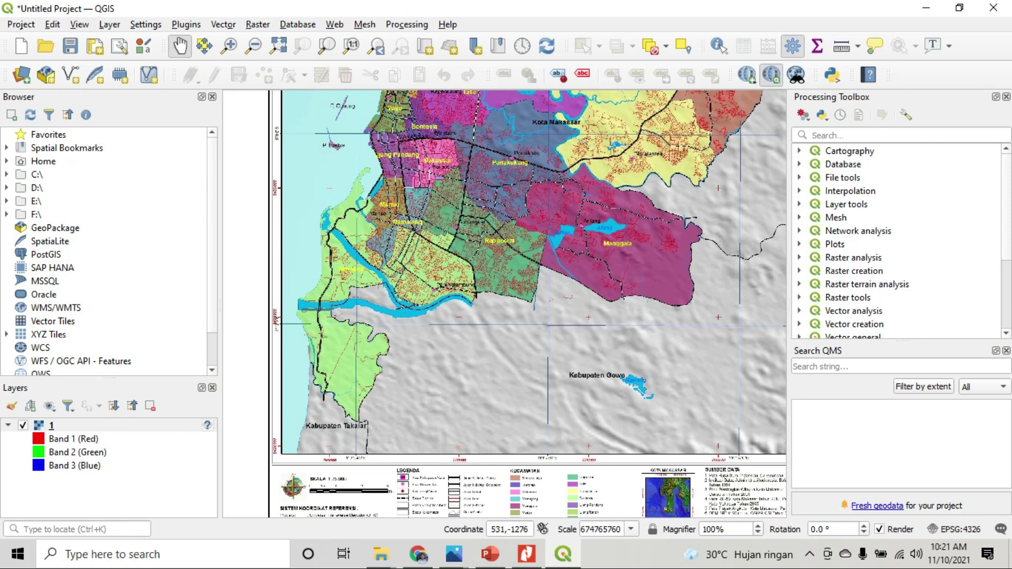
right_click(43, 425)
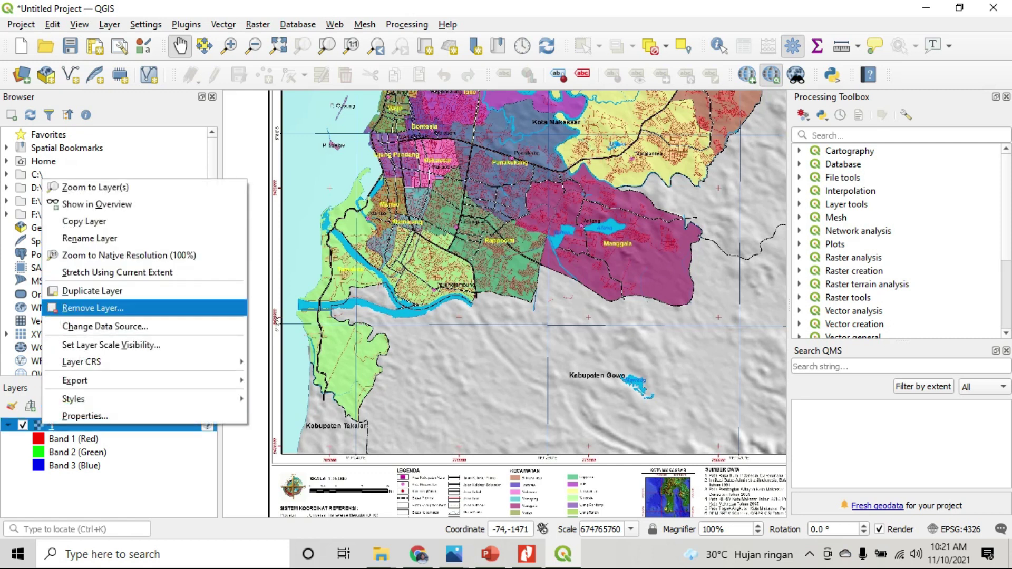
click(93, 309)
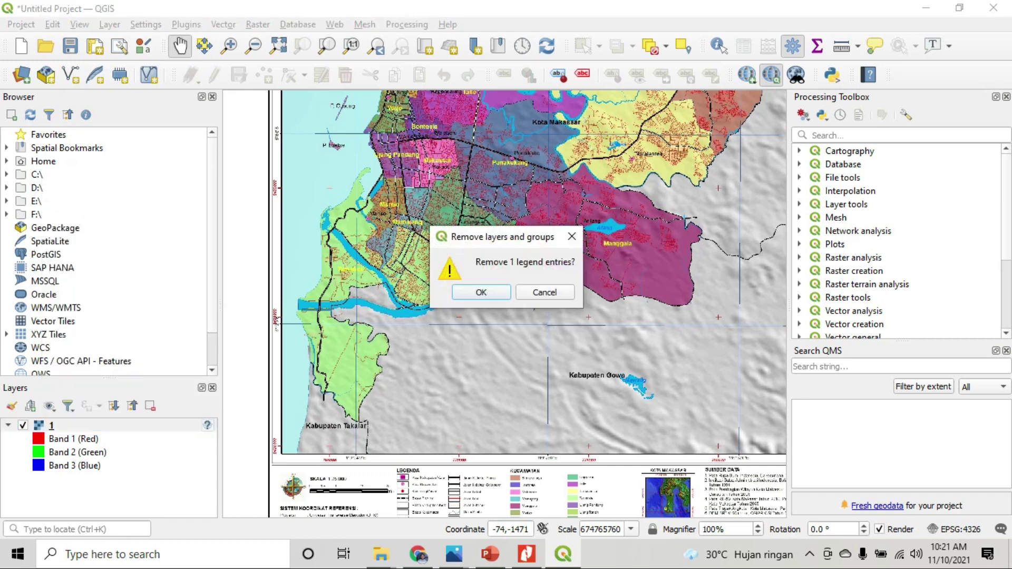
key(Return)
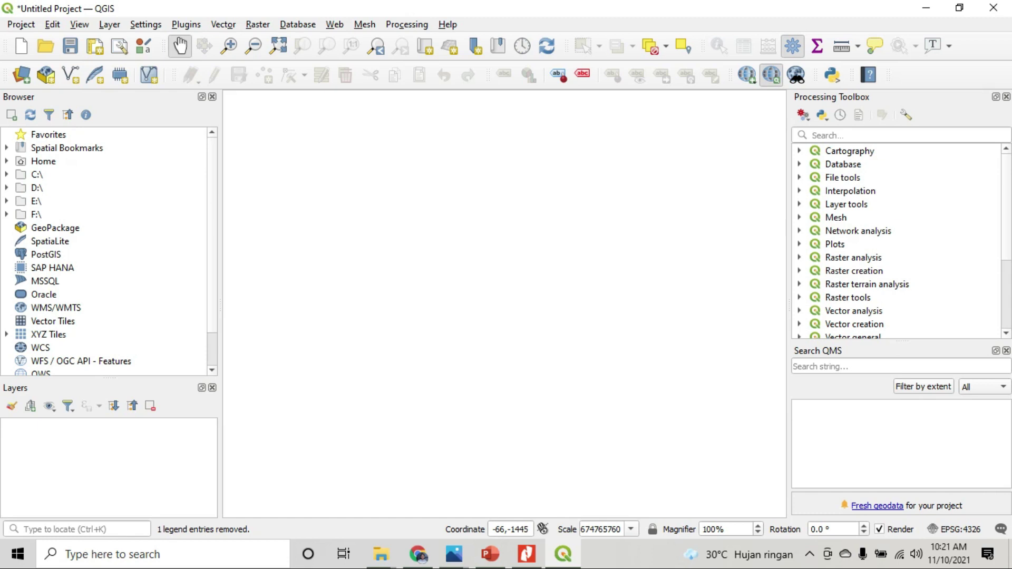
click(7, 174)
click(6, 174)
click(7, 174)
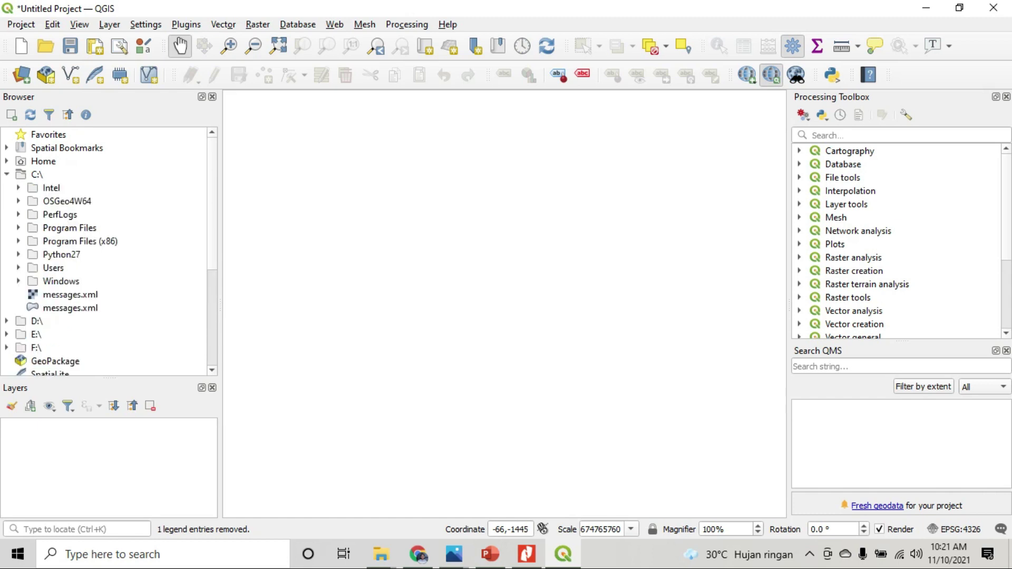
scroll(105, 253, down, 5)
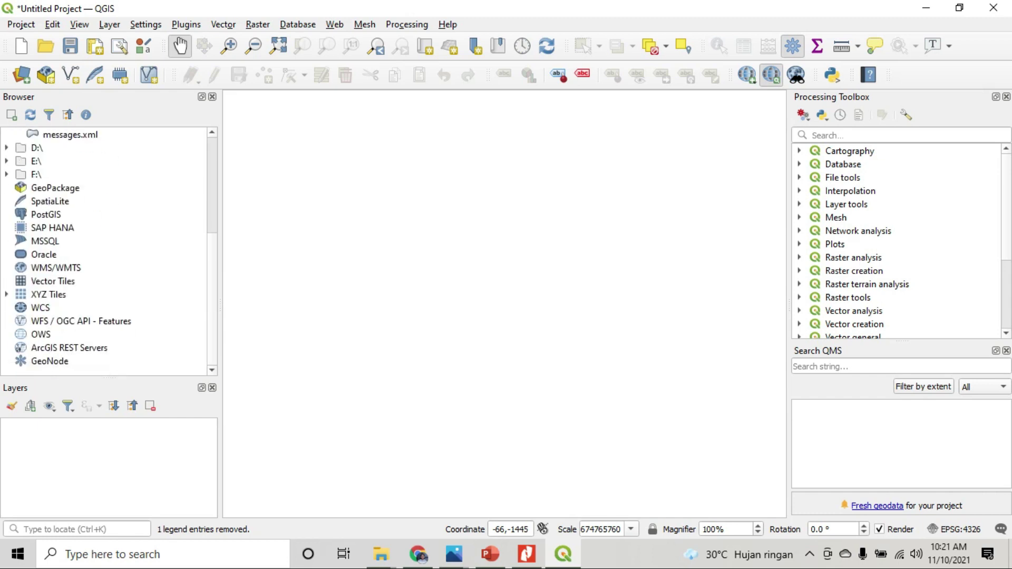
scroll(106, 253, up, 5)
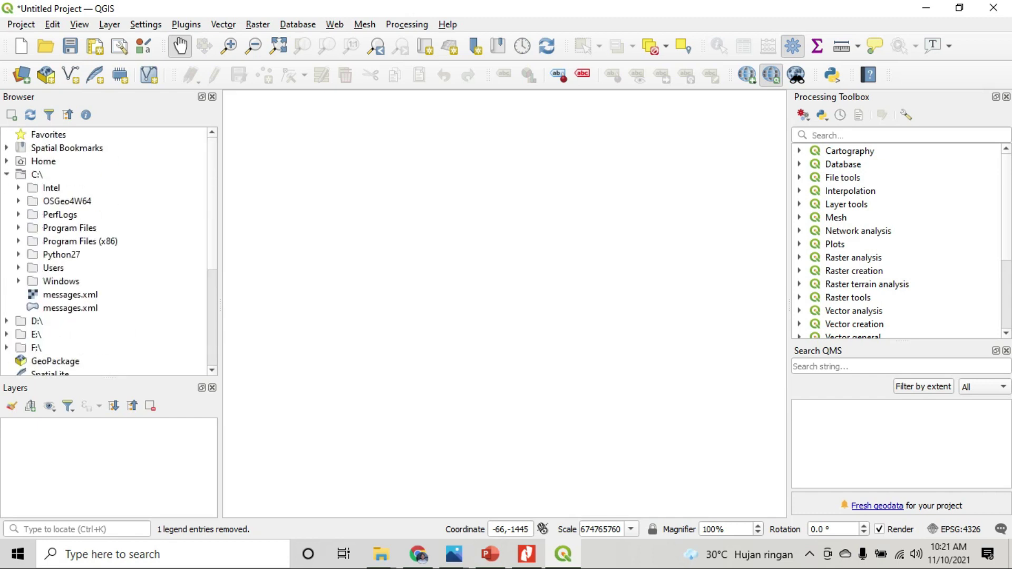
click(6, 175)
click(67, 147)
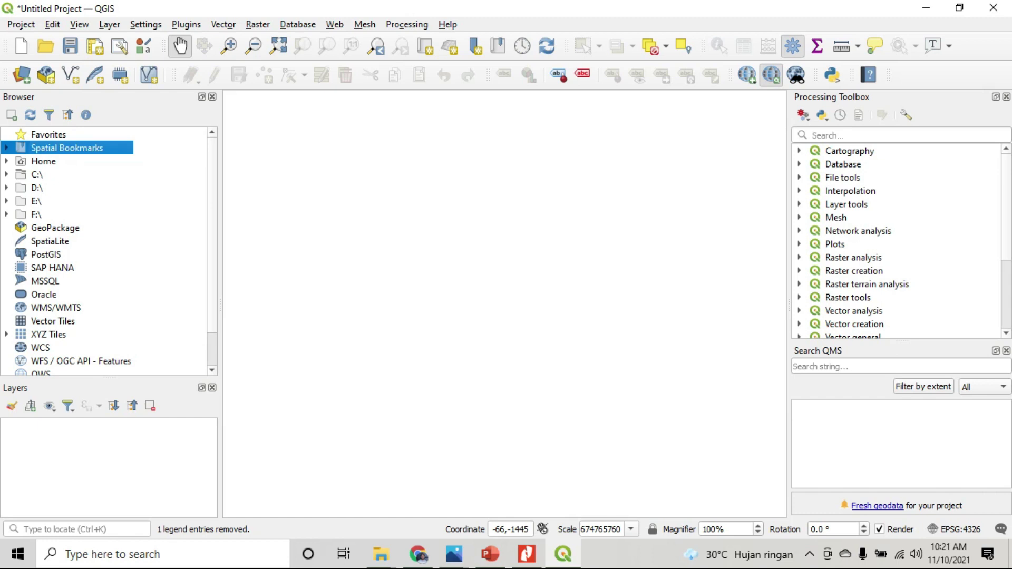
click(7, 148)
click(7, 148)
Step: Switch to File Explorer and add the makassar TIF file from the latihan folder in Documents to the QGIS map
click(380, 553)
click(301, 475)
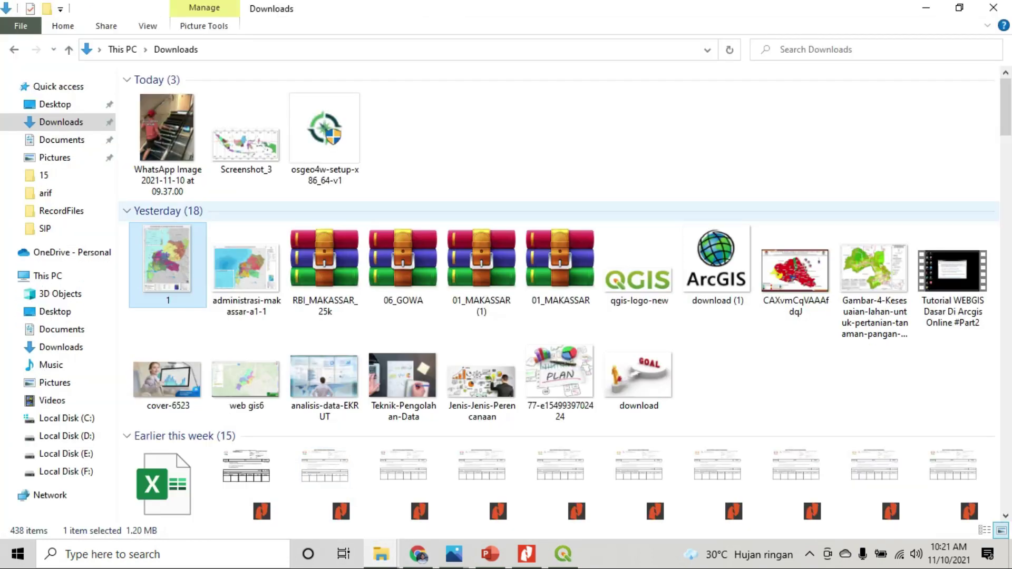
click(62, 139)
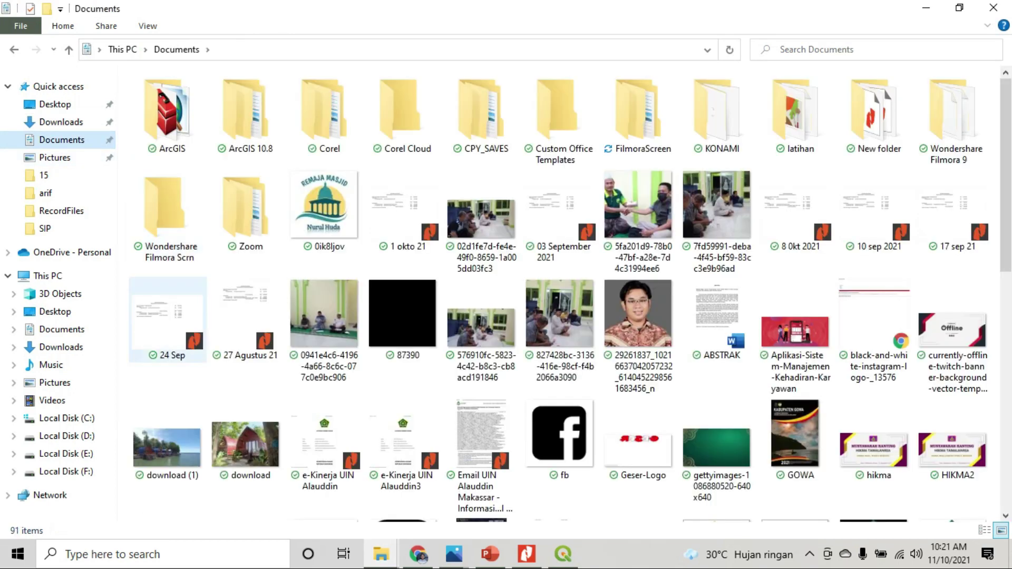
double_click(796, 113)
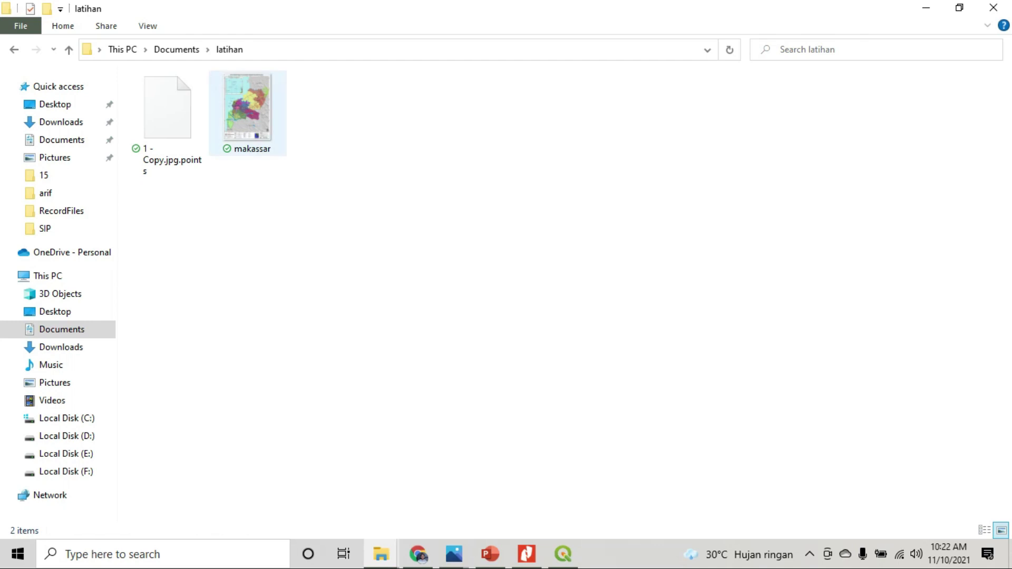
click(247, 111)
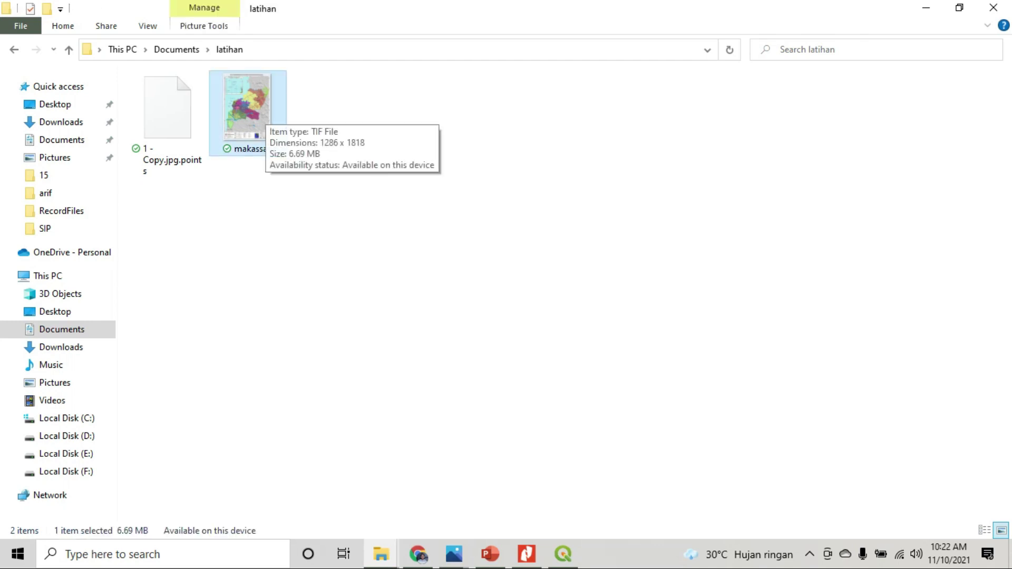
drag(259, 116, 139, 480)
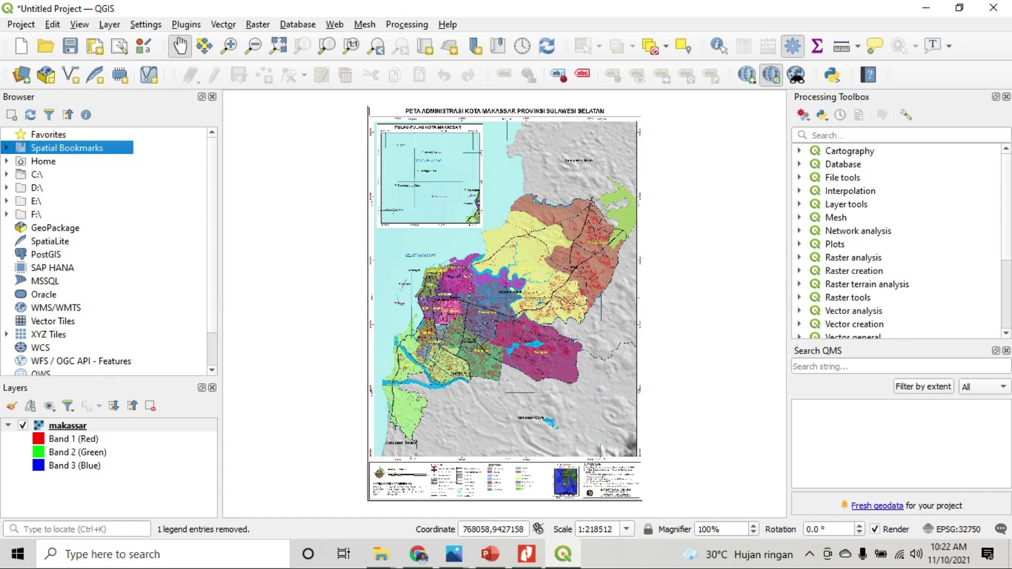
Step: Examine the georeferenced makassar raster, including its grid crosses, edge coordinates and coordinate reference notes
scroll(506, 427, up, 1)
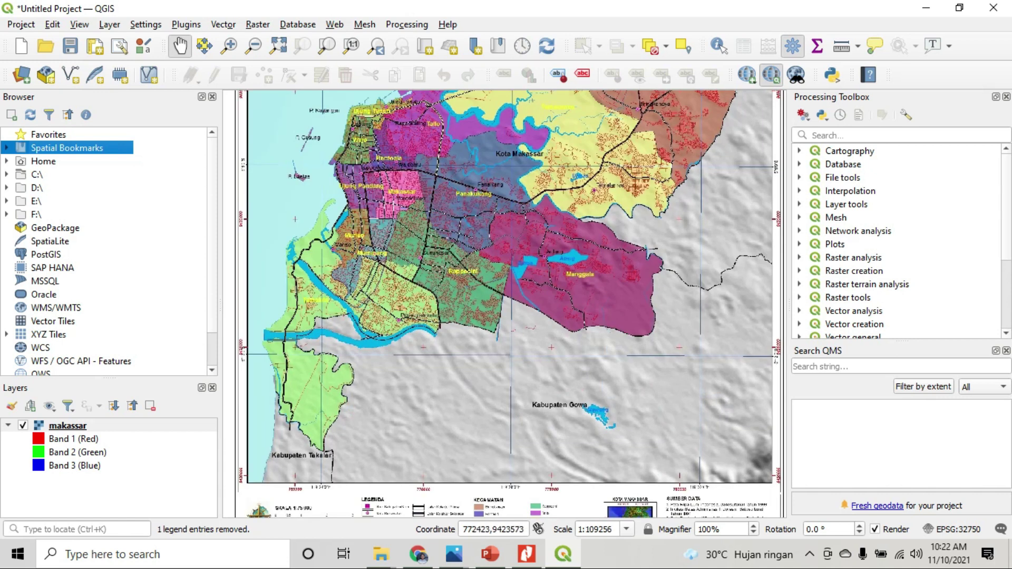
scroll(493, 363, down, 2)
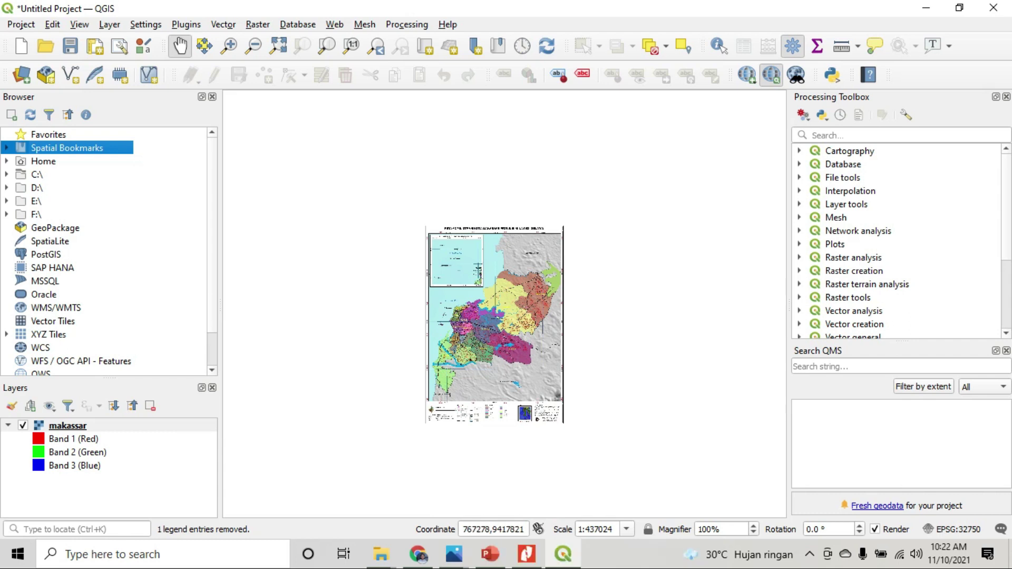
scroll(454, 414, up, 4)
scroll(367, 301, down, 2)
scroll(315, 220, up, 1)
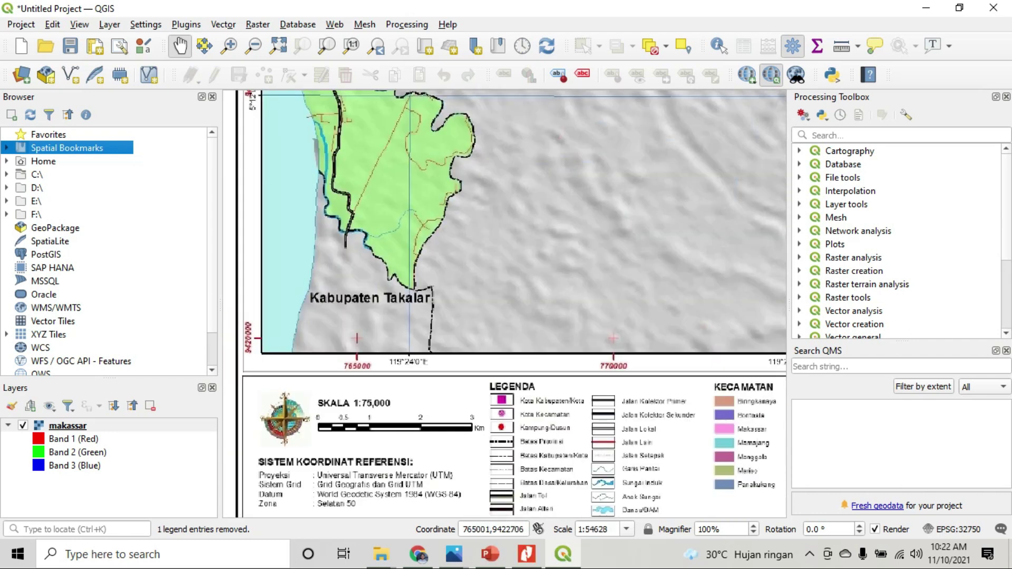
scroll(360, 196, down, 2)
drag(449, 146, 504, 346)
scroll(519, 337, down, 1)
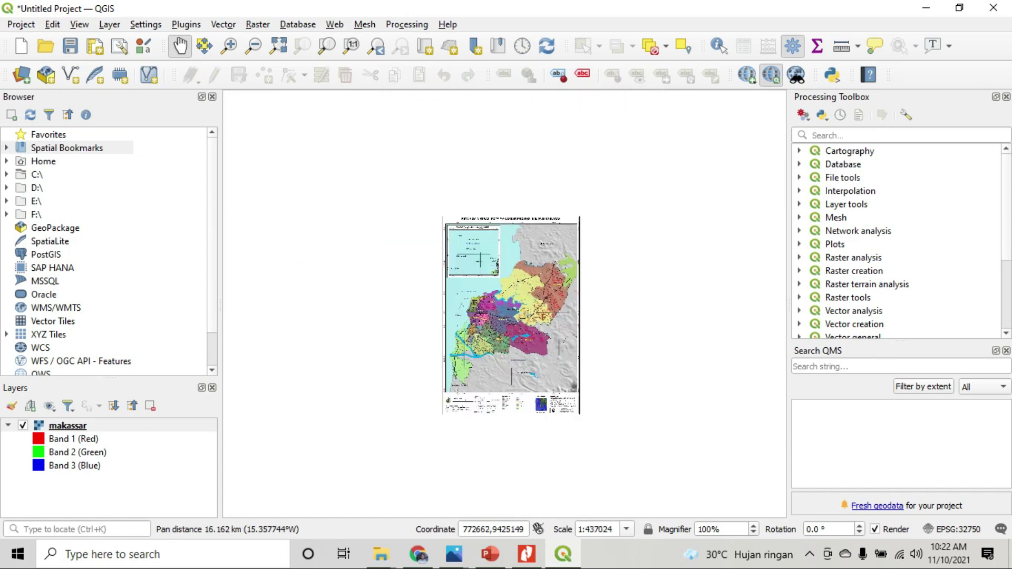
scroll(519, 338, up, 1)
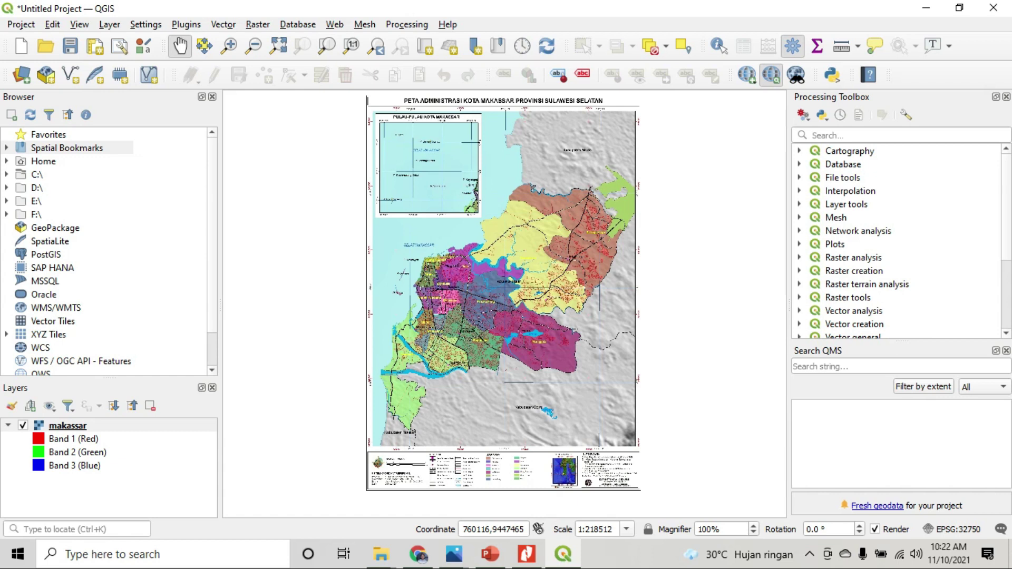
Step: Add the OSM Standard basemap from QuickMapServices to the project
key(alt+w)
mouse_move(379, 57)
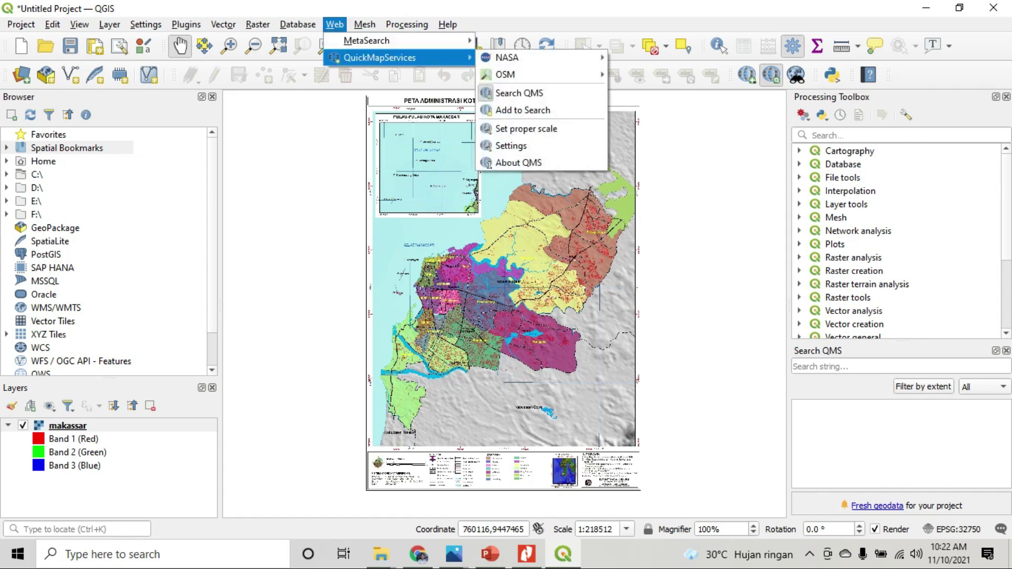
mouse_move(527, 75)
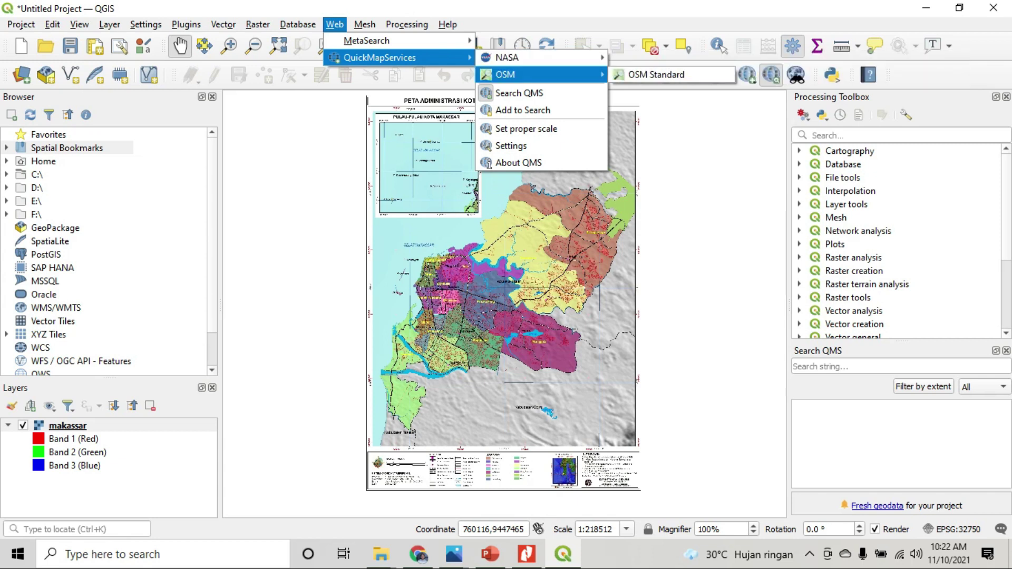
click(656, 75)
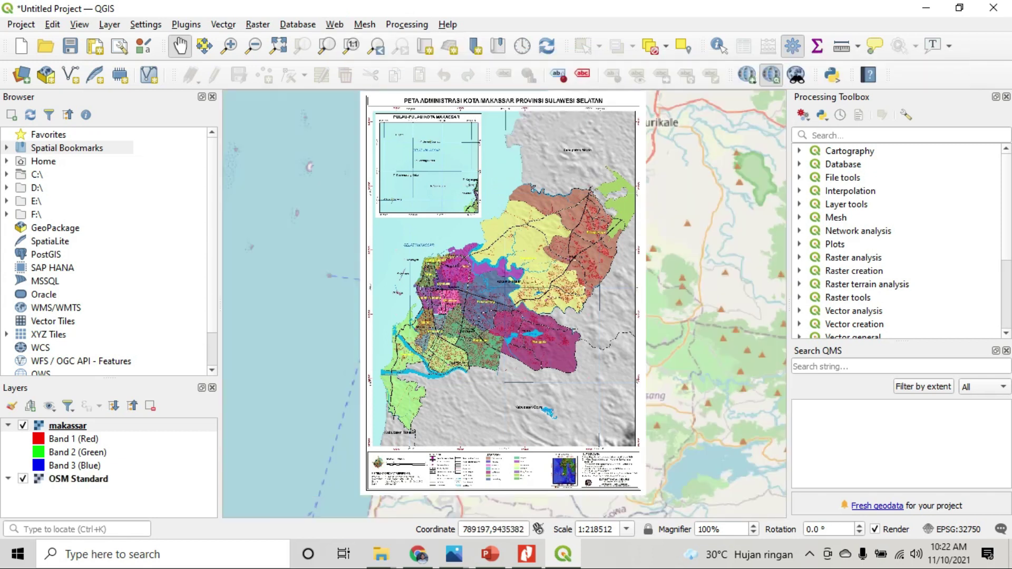
Step: Check the makassar raster's placement against the surrounding coastline and roads of the OSM basemap
scroll(685, 256, down, 3)
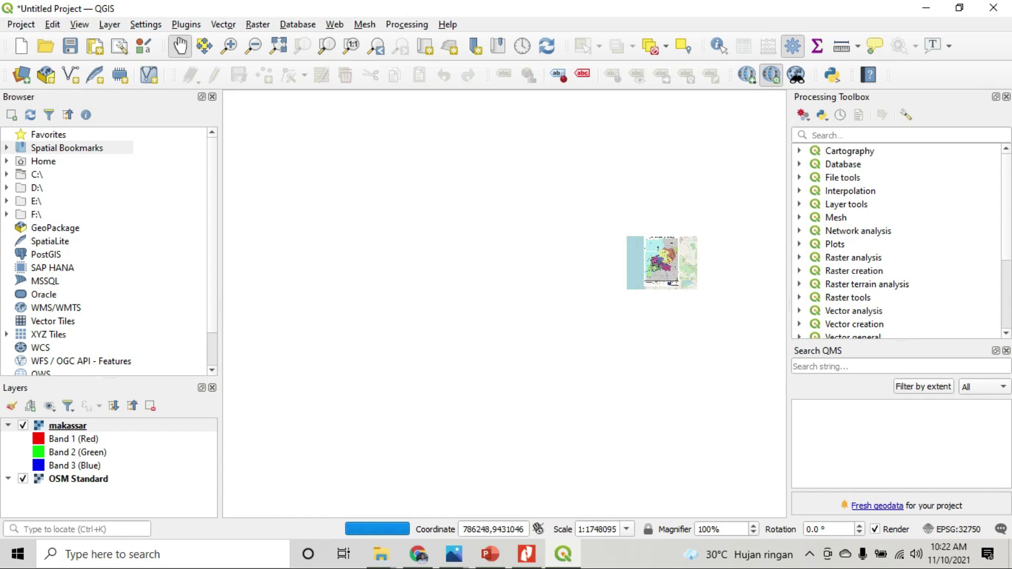
drag(684, 256, 508, 346)
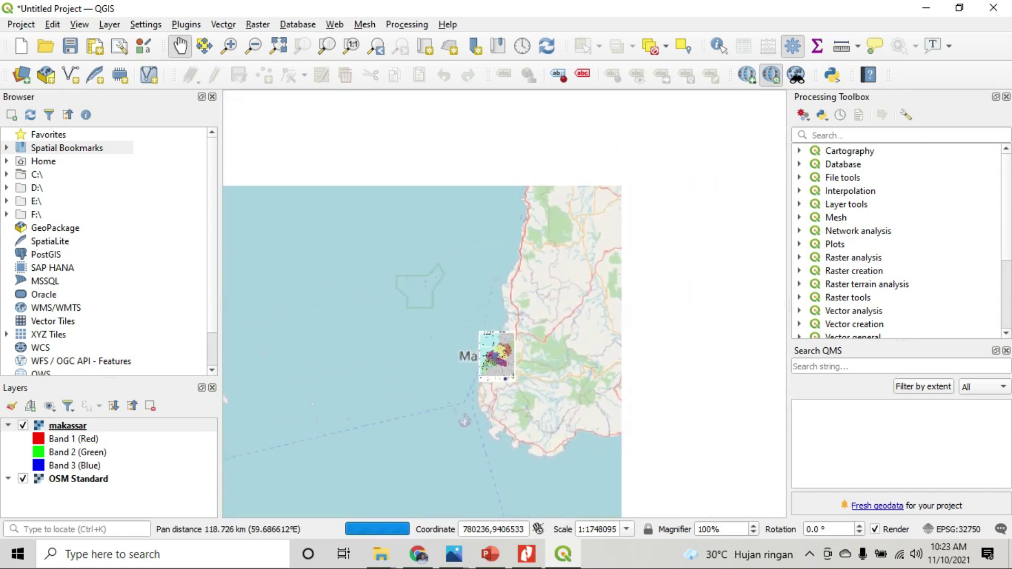
scroll(619, 184, up, 1)
drag(464, 369, 549, 166)
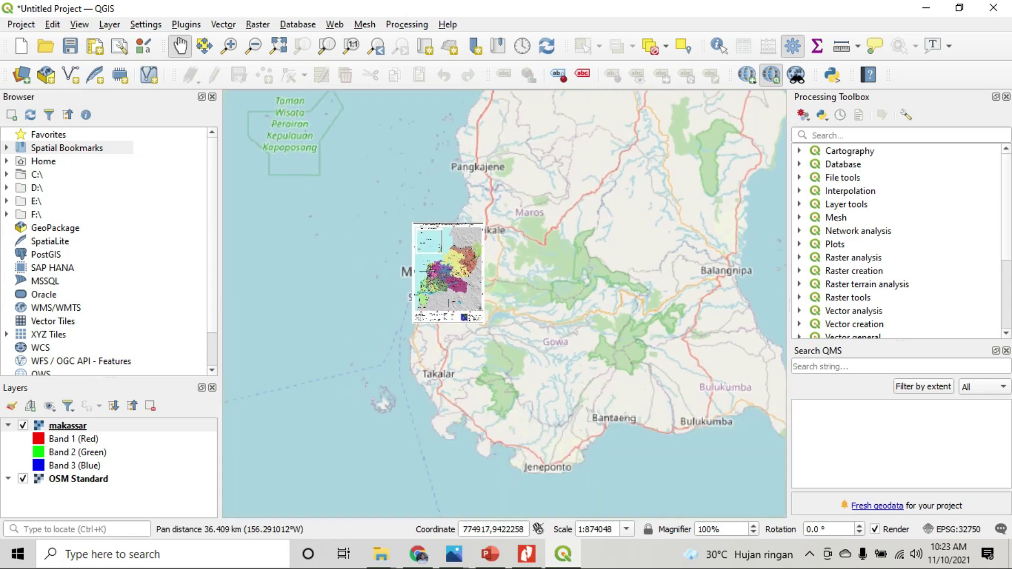
scroll(445, 306, up, 2)
drag(464, 295, 461, 401)
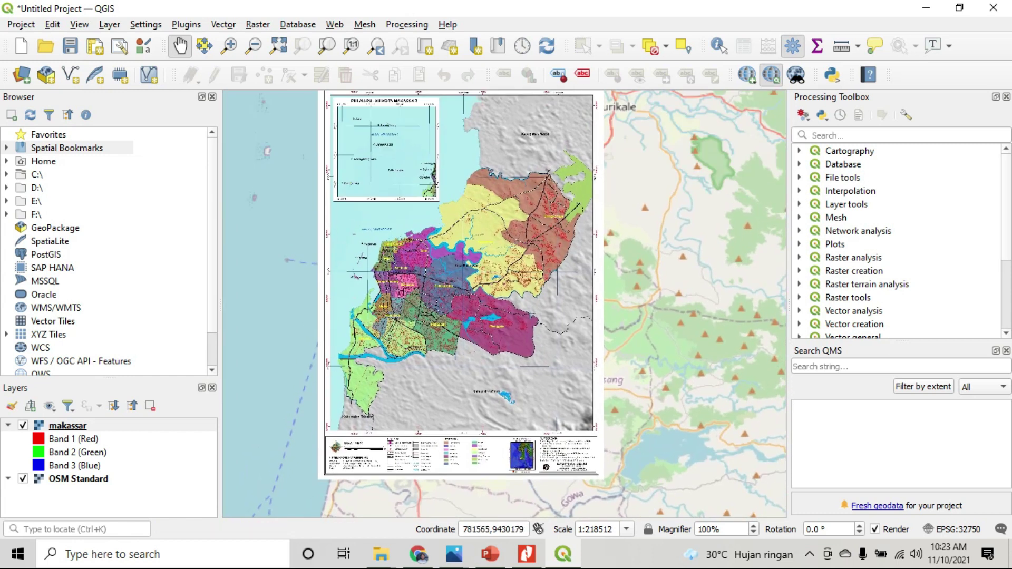
scroll(637, 243, down, 1)
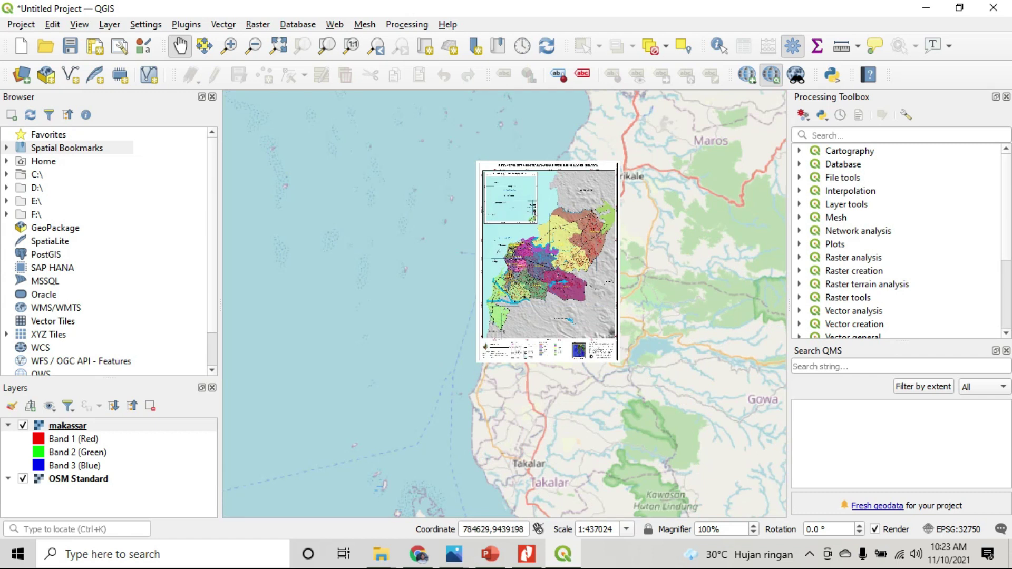
scroll(559, 253, up, 1)
drag(559, 253, 466, 308)
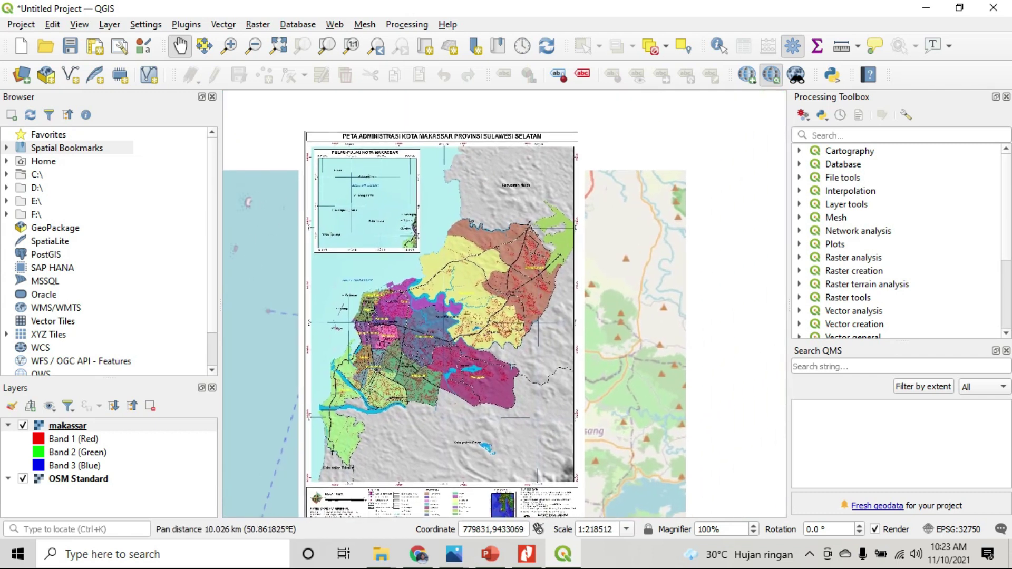
drag(524, 322, 524, 325)
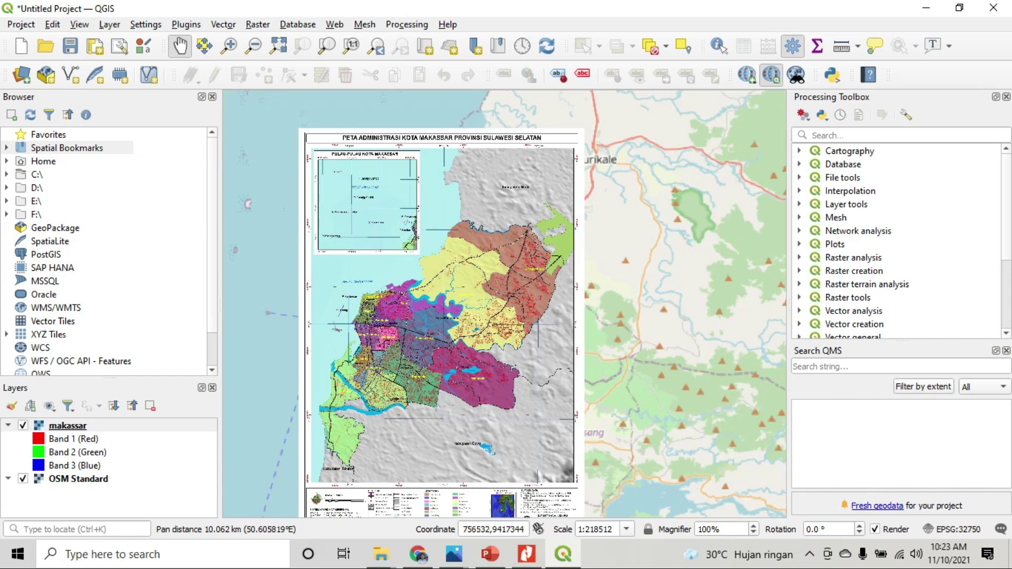
Step: Set the makassar layer's blending mode to Overlay in its symbology properties and apply it
right_click(66, 426)
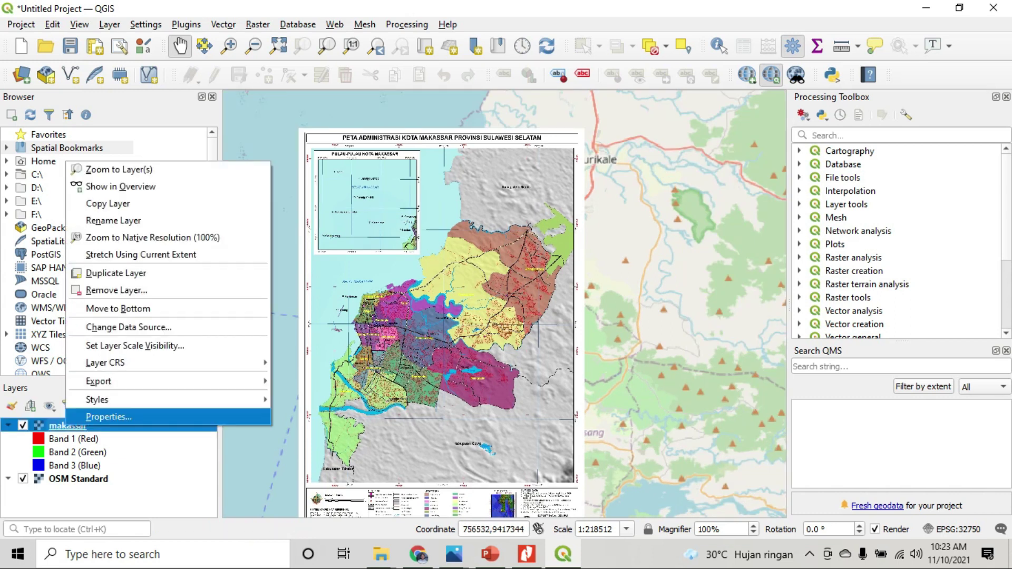
click(109, 416)
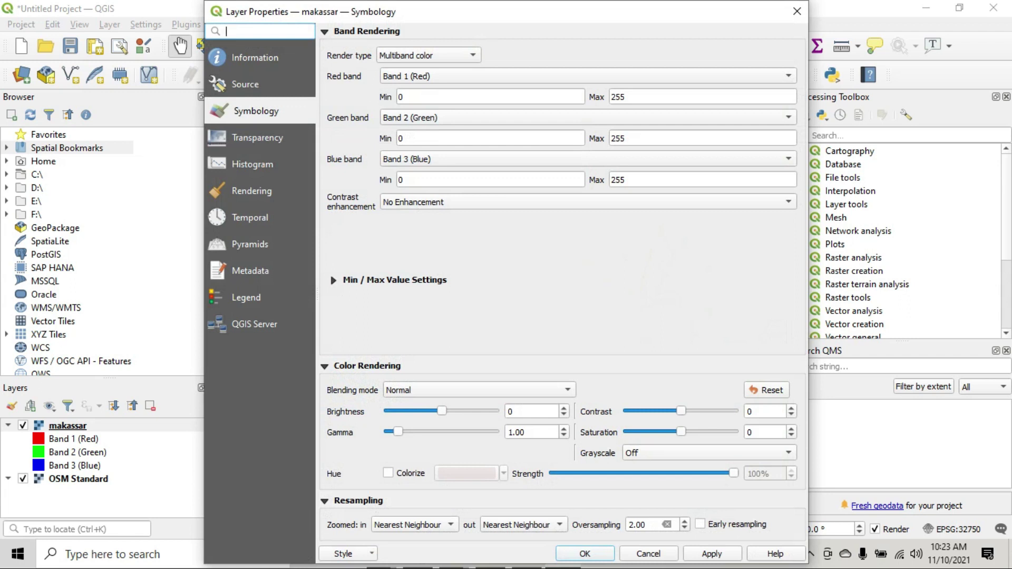
click(474, 390)
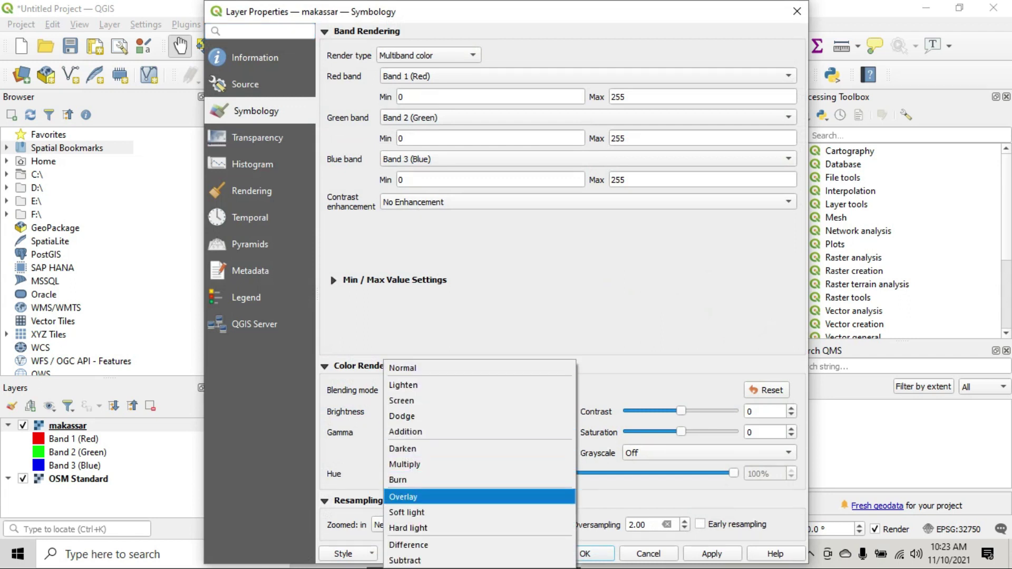
key(Return)
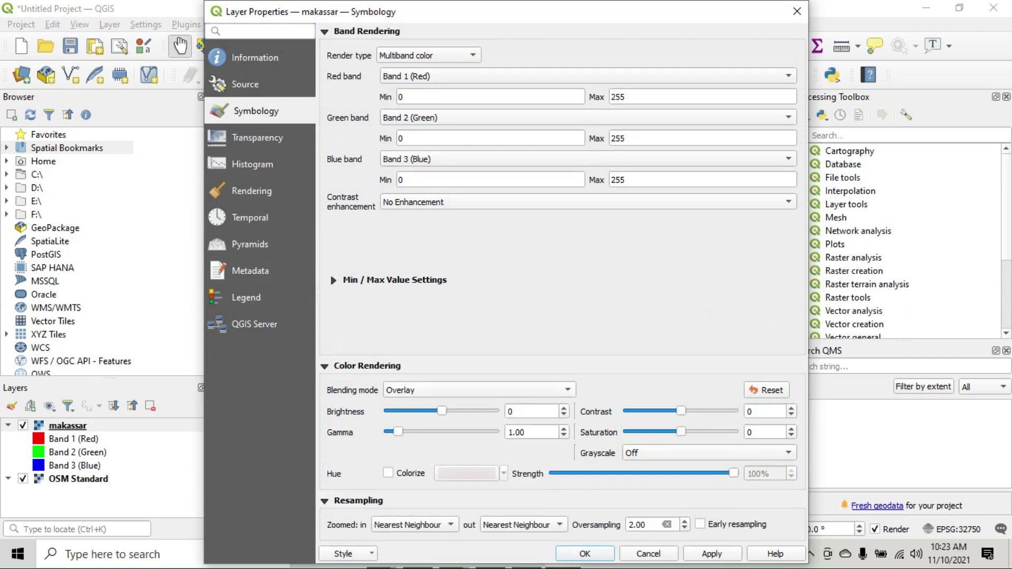
key(Return)
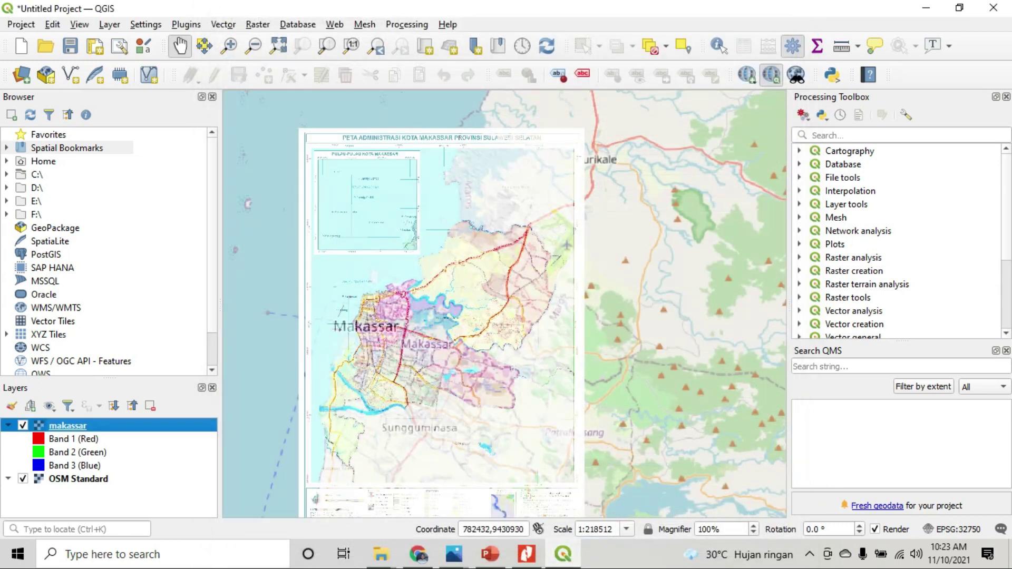
Step: Compare the blended makassar raster with the OSM basemap by repeatedly switching the raster layer off and on
drag(349, 460, 362, 400)
scroll(411, 291, up, 2)
scroll(411, 291, down, 2)
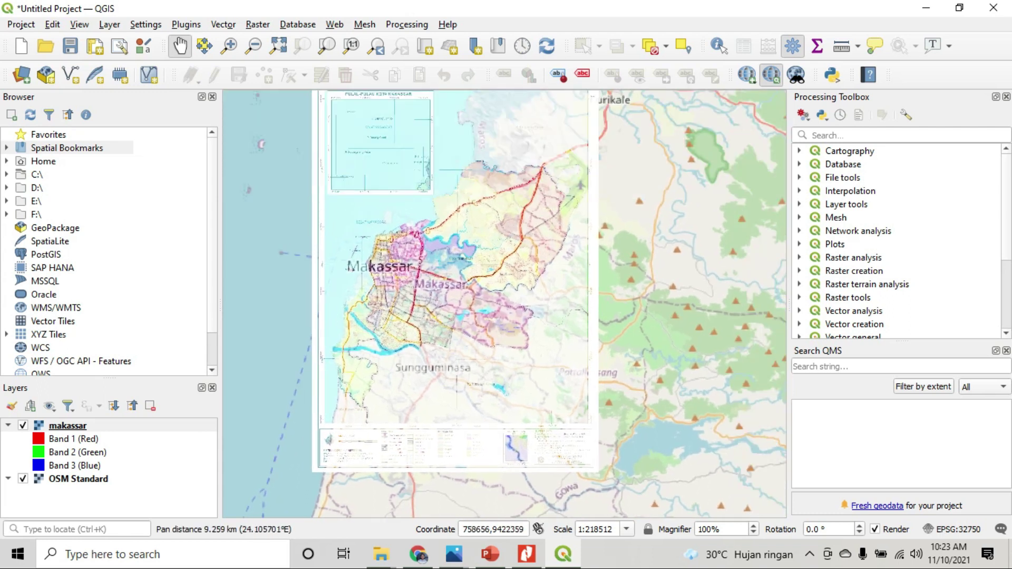
click(23, 425)
click(23, 425)
click(22, 425)
click(23, 425)
click(23, 426)
click(23, 426)
click(23, 425)
click(22, 425)
click(23, 426)
click(22, 426)
click(22, 425)
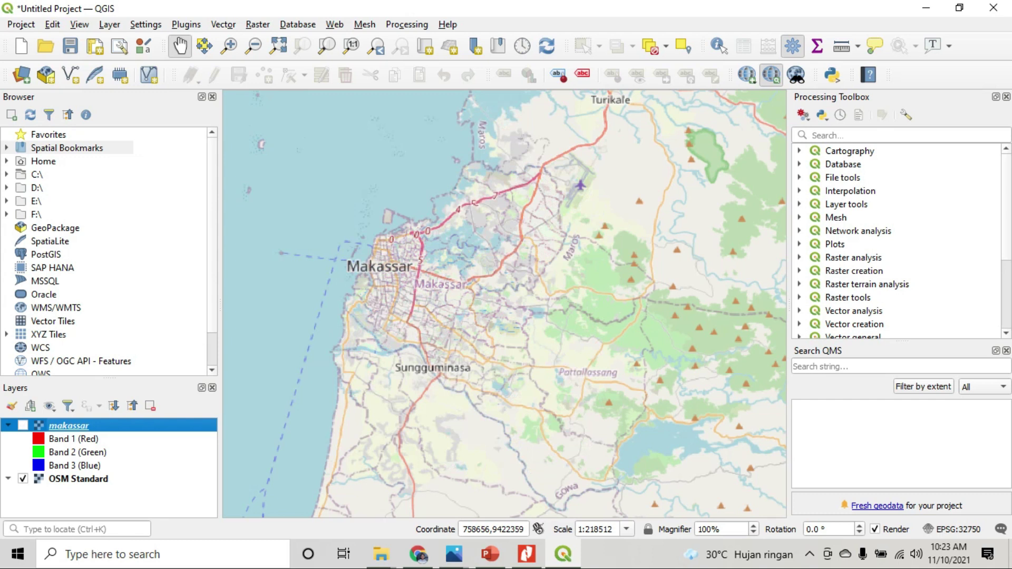
click(23, 425)
click(22, 426)
click(23, 425)
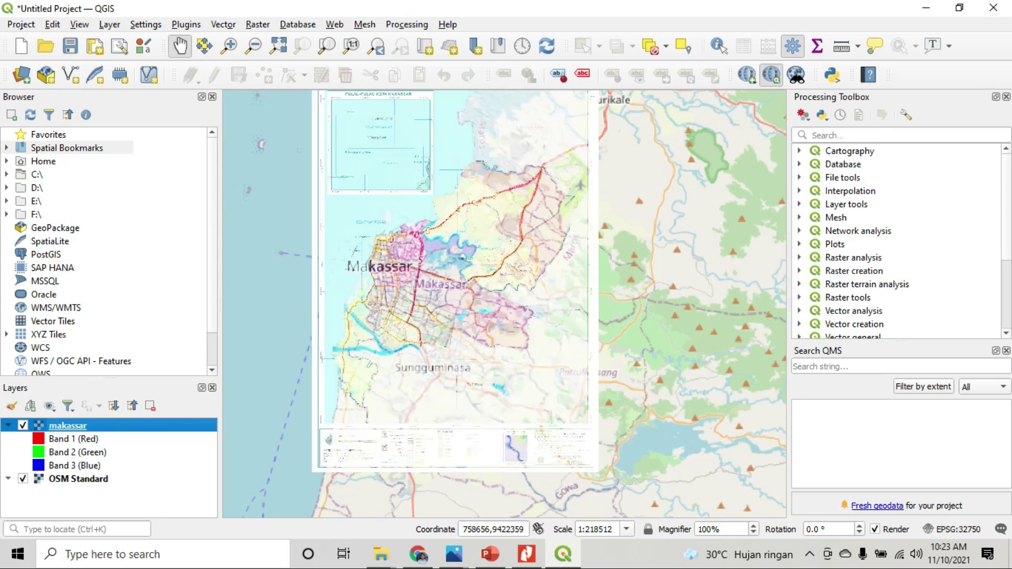
Step: Hide the makassar layer and inspect the OSM basemap around Makassar city
click(23, 426)
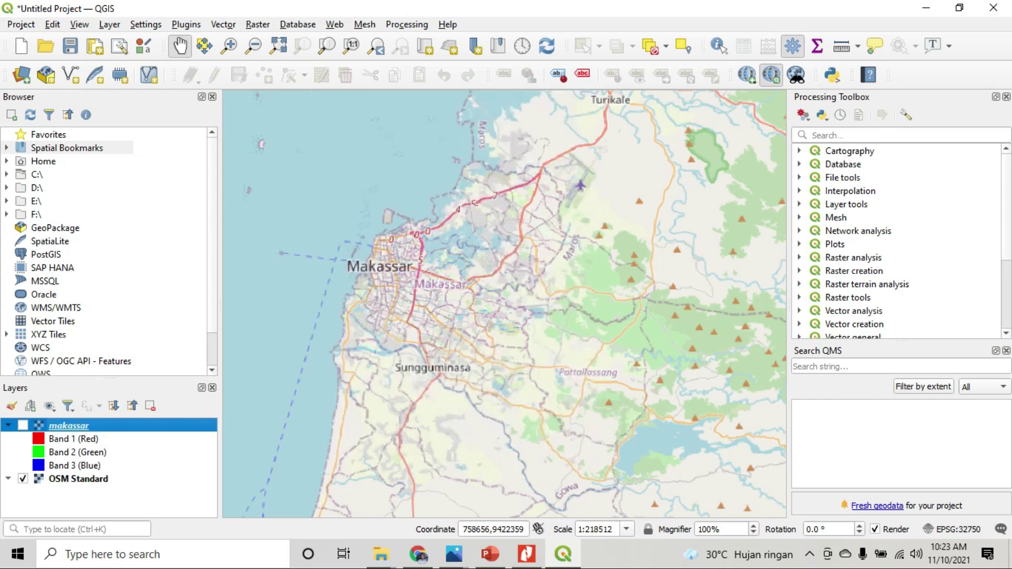
scroll(416, 237, up, 2)
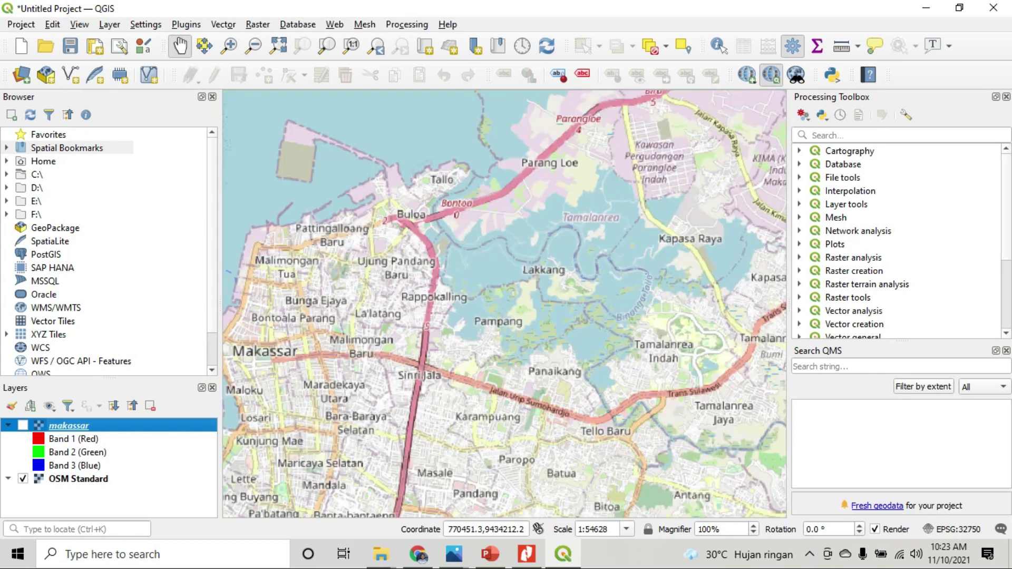
scroll(419, 236, down, 2)
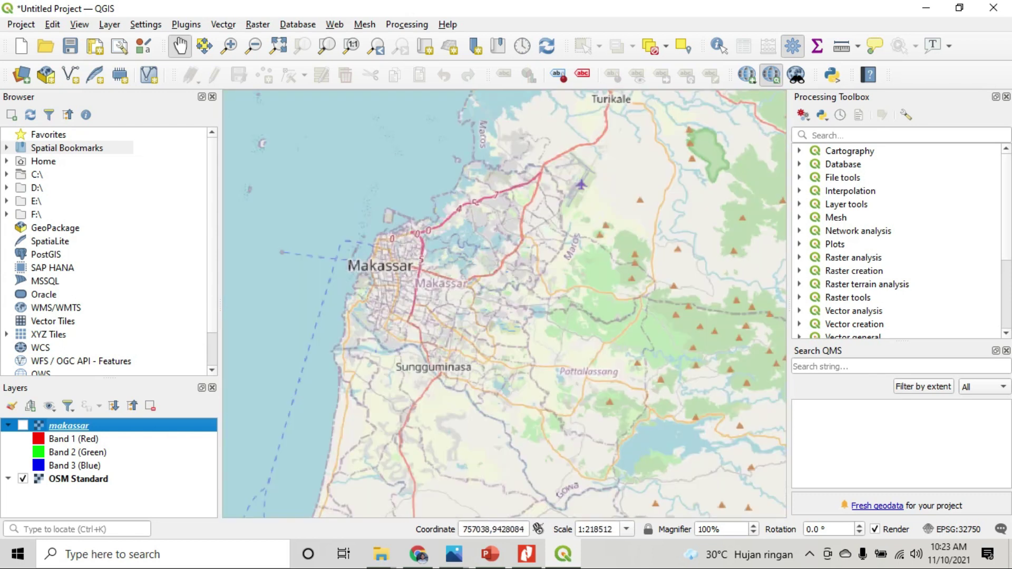
Step: Show the makassar layer over the OSM basemap again and switch to the PowerPoint presentation
key(space)
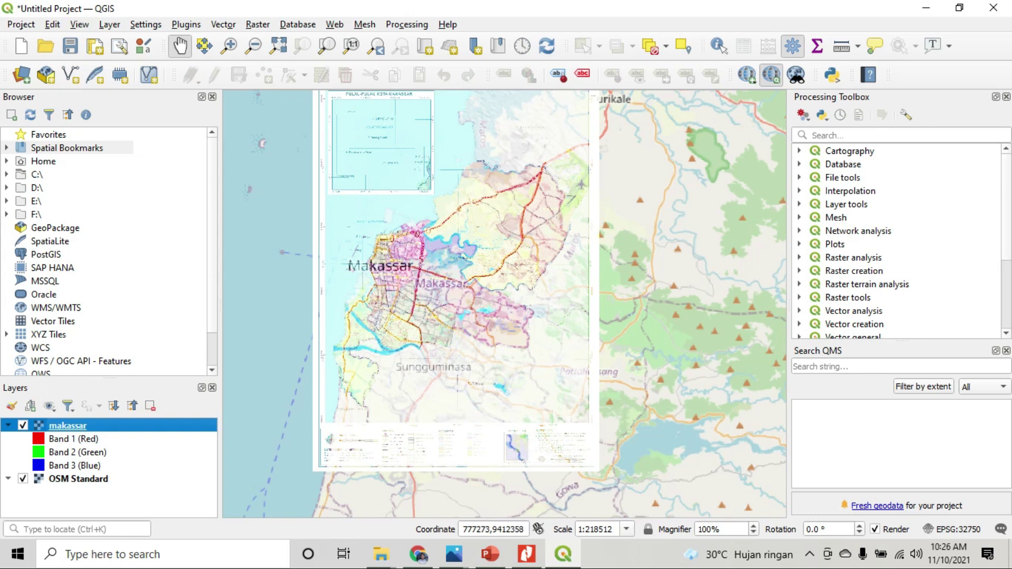
click(489, 553)
click(78, 321)
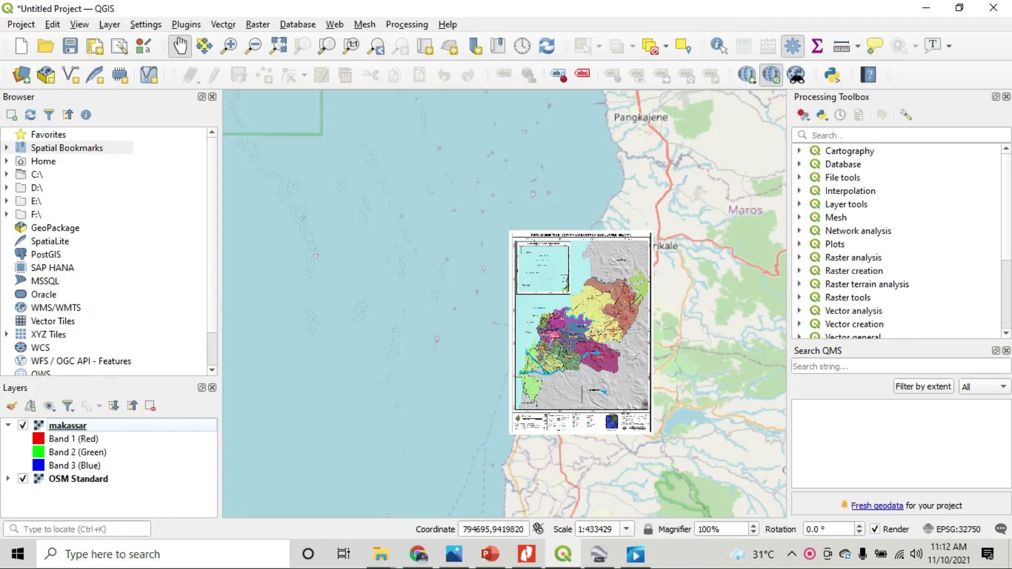
Step: Examine how the makassar raster sits on the OSM basemap, both in close detail and in its wider coastal surroundings
scroll(653, 342, up, 1)
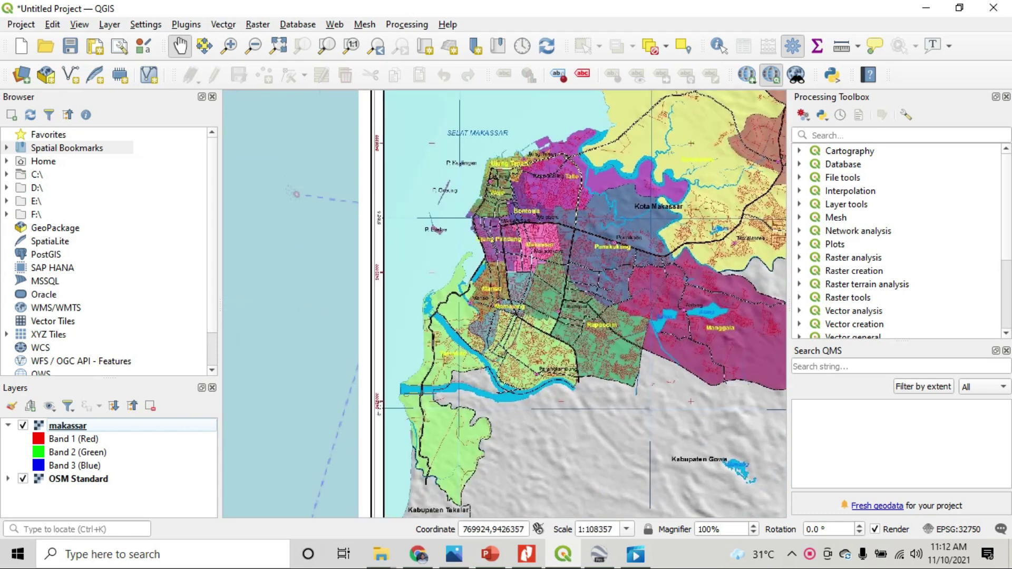
scroll(653, 342, down, 1)
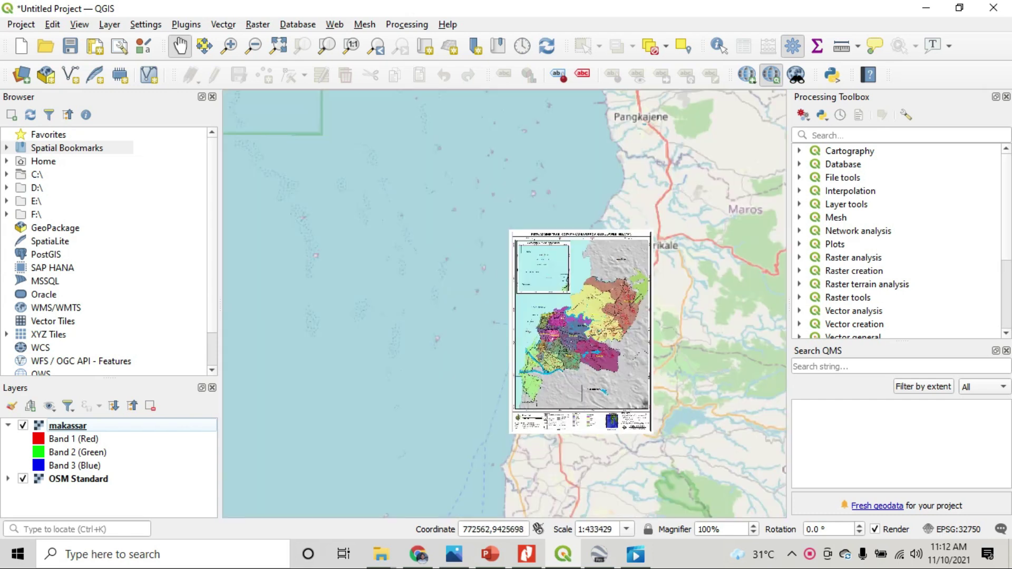
scroll(607, 375, up, 1)
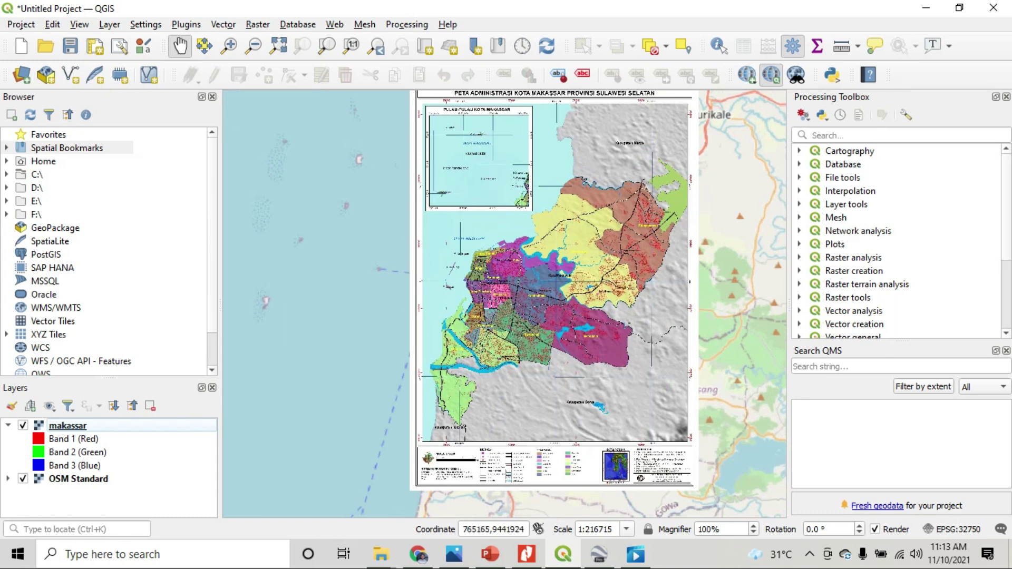
drag(506, 295, 500, 324)
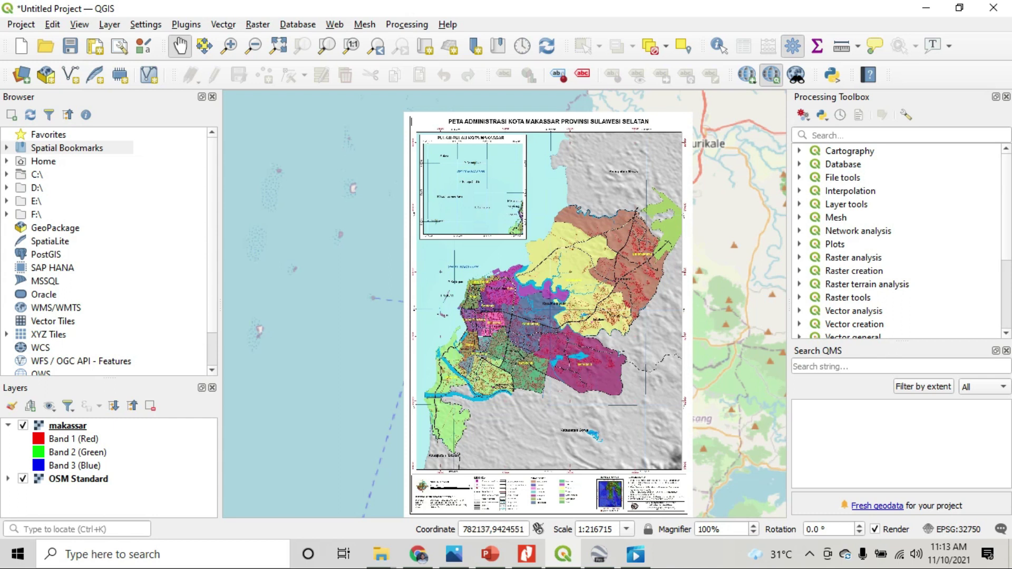
scroll(563, 257, down, 1)
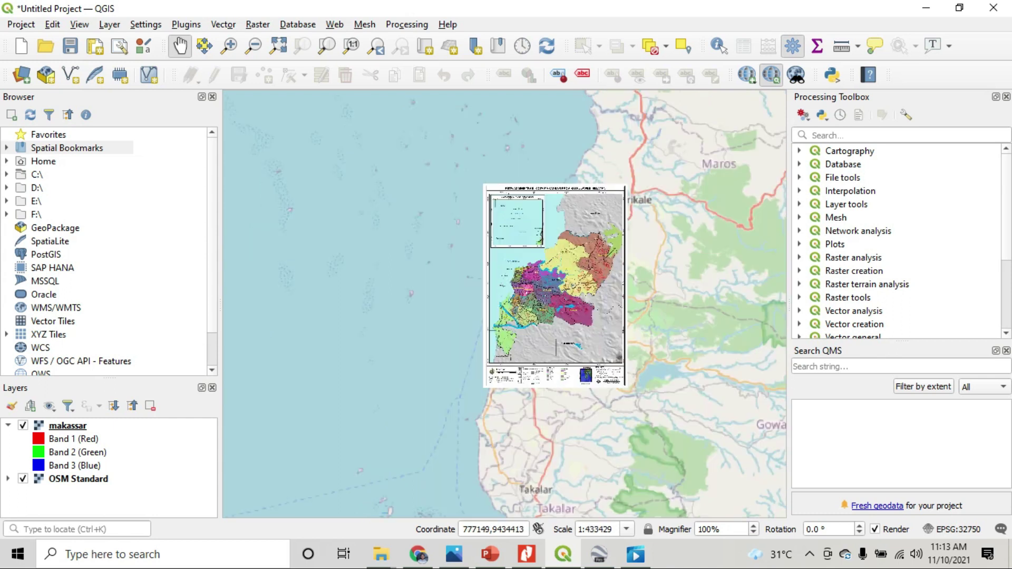
scroll(581, 268, up, 1)
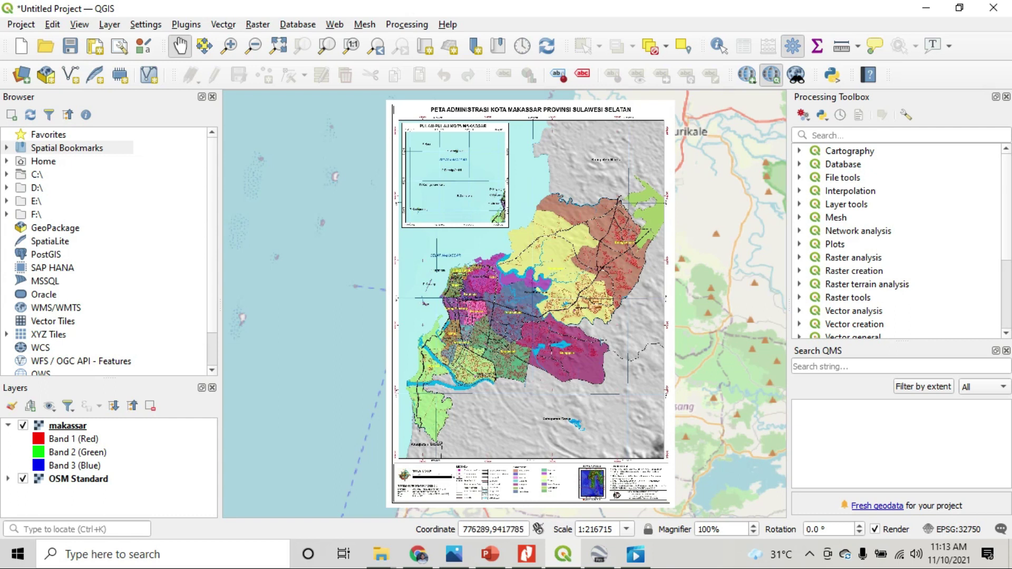
Step: Switch to Google Earth Pro and examine the reclaimed land and small island off Makassar's west coast
click(599, 554)
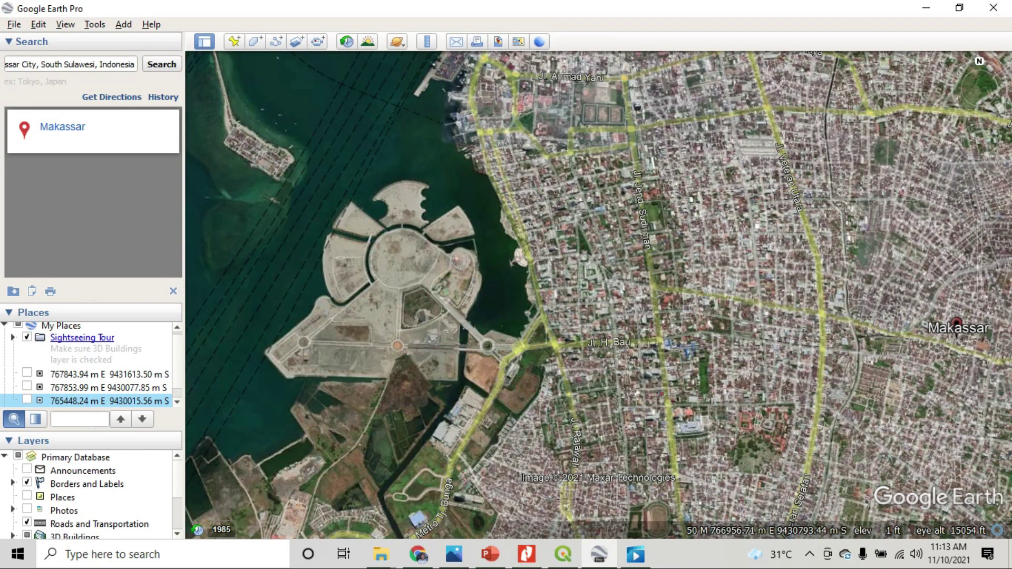
scroll(517, 283, down, 2)
drag(453, 298, 476, 355)
scroll(470, 328, up, 3)
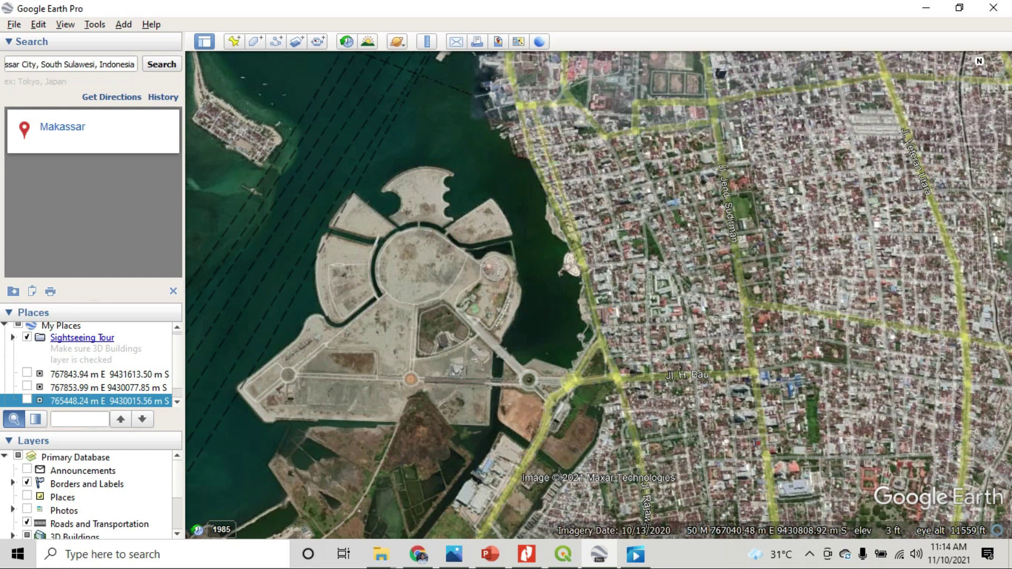
Step: Set the latitude/longitude display in the Google Earth options to Degrees, Minutes, Seconds
click(95, 25)
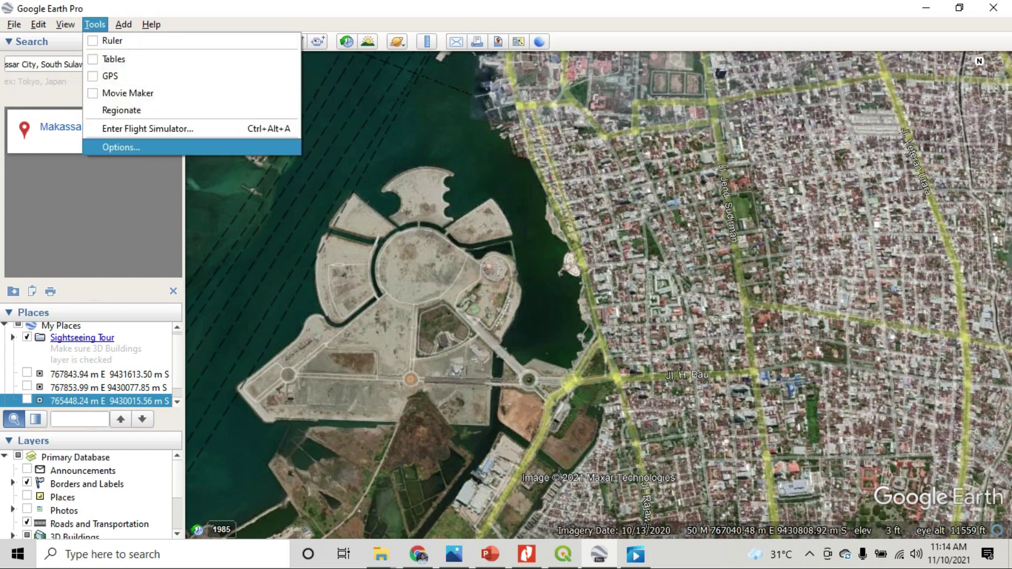
click(121, 147)
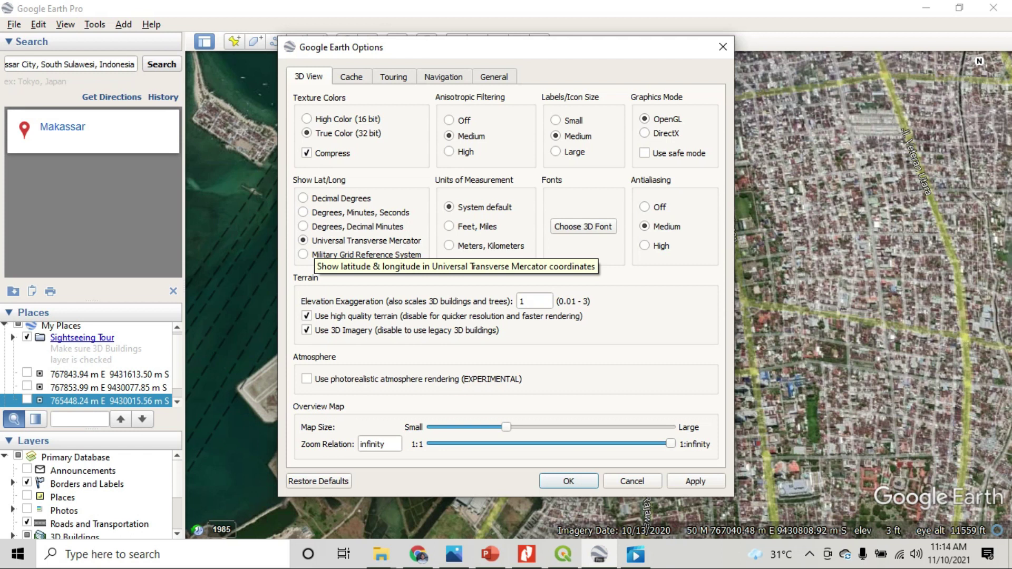
click(360, 212)
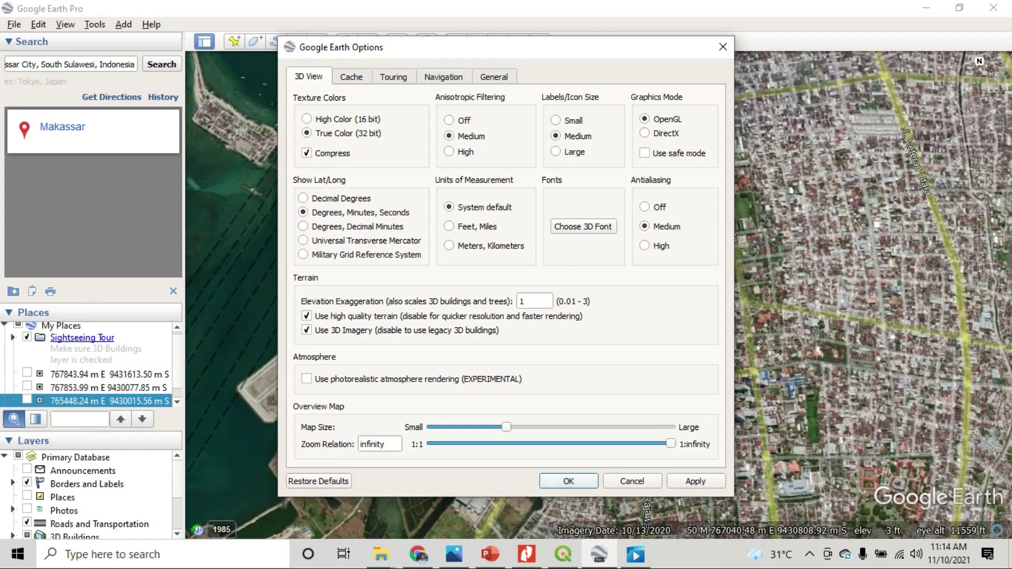
key(Return)
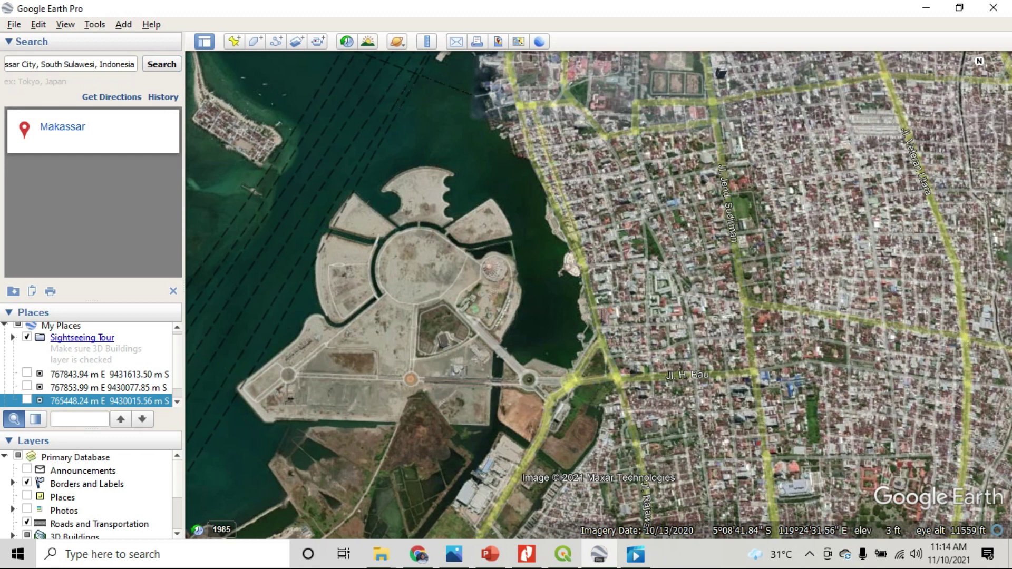
Step: Set the latitude/longitude display in the Google Earth options to Universal Transverse Mercator
key(alt+t)
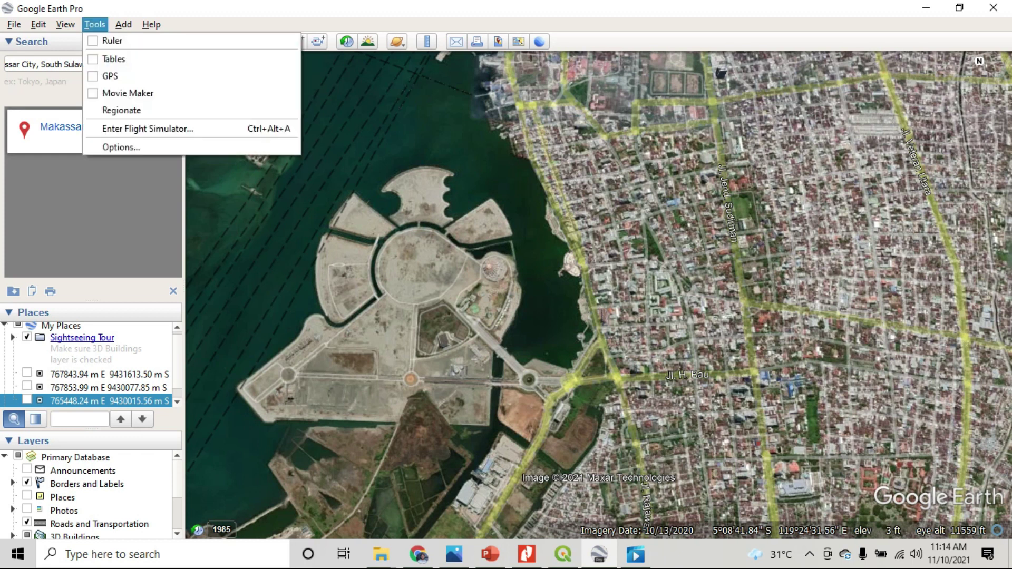
key(Up)
key(Return)
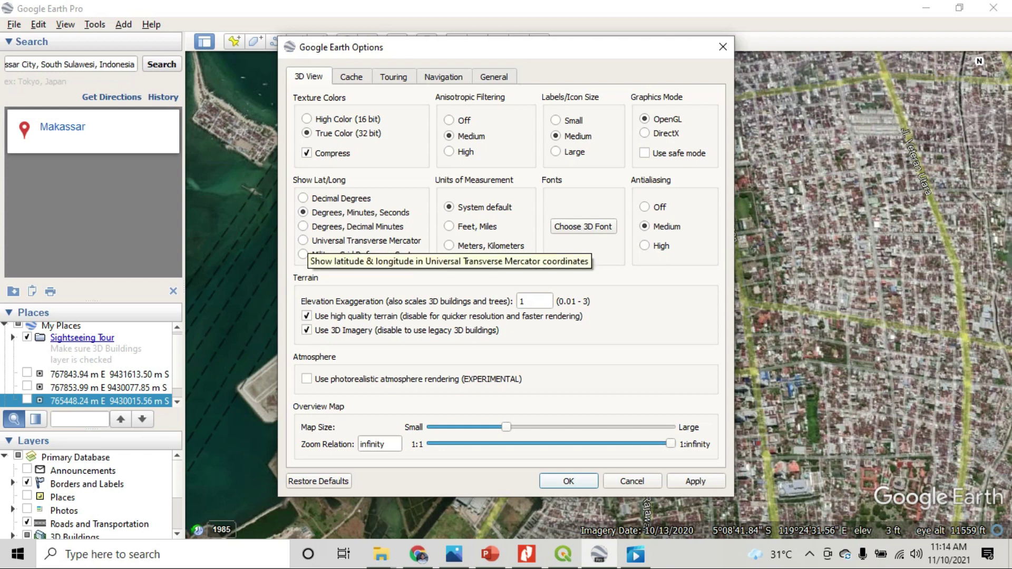
click(311, 240)
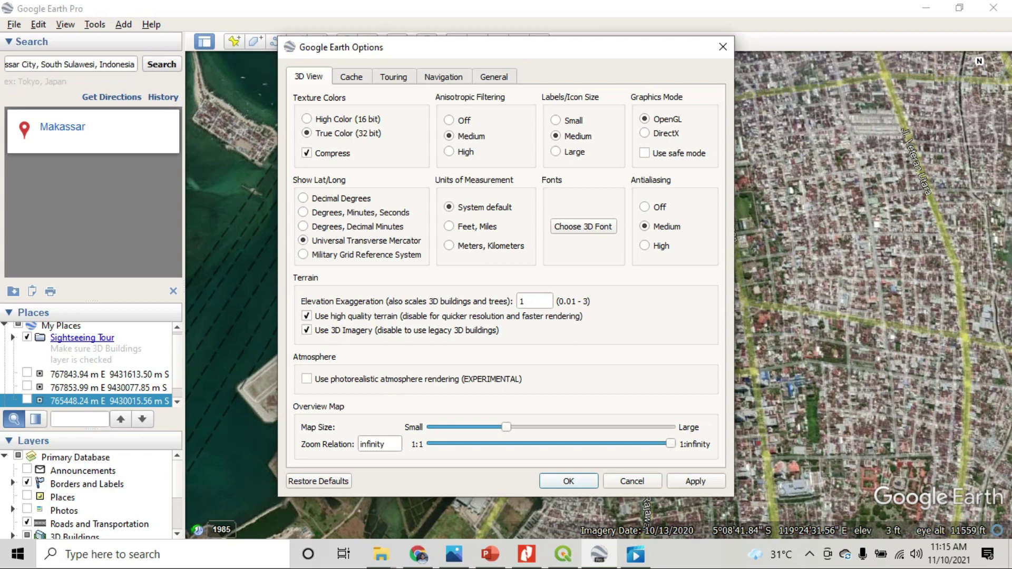
click(568, 481)
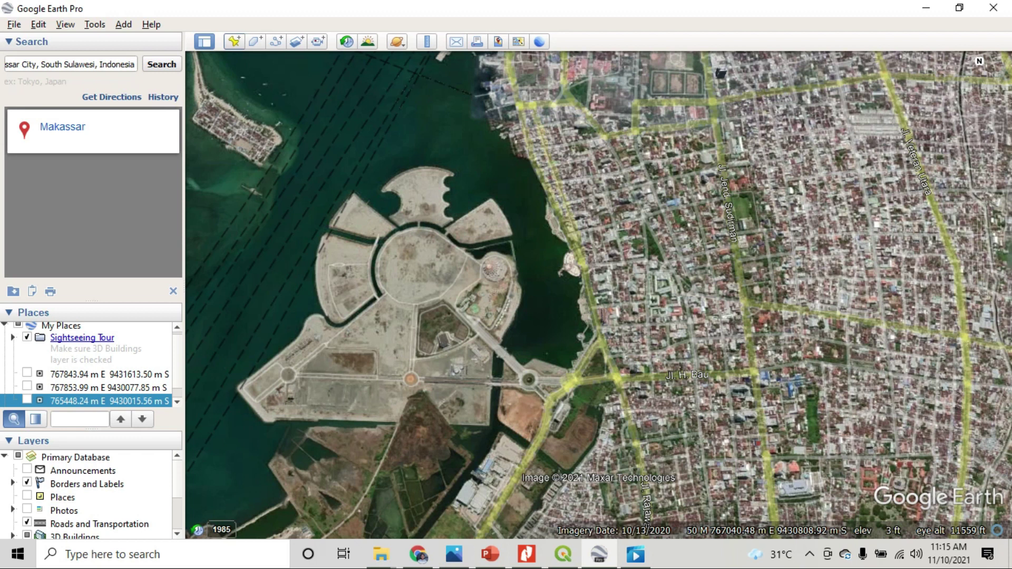
Step: Start a new placemark with the placemark_square icon and position it on the small offshore island at about 765353 m E, 9431620 m S
key(ctrl+shift+p)
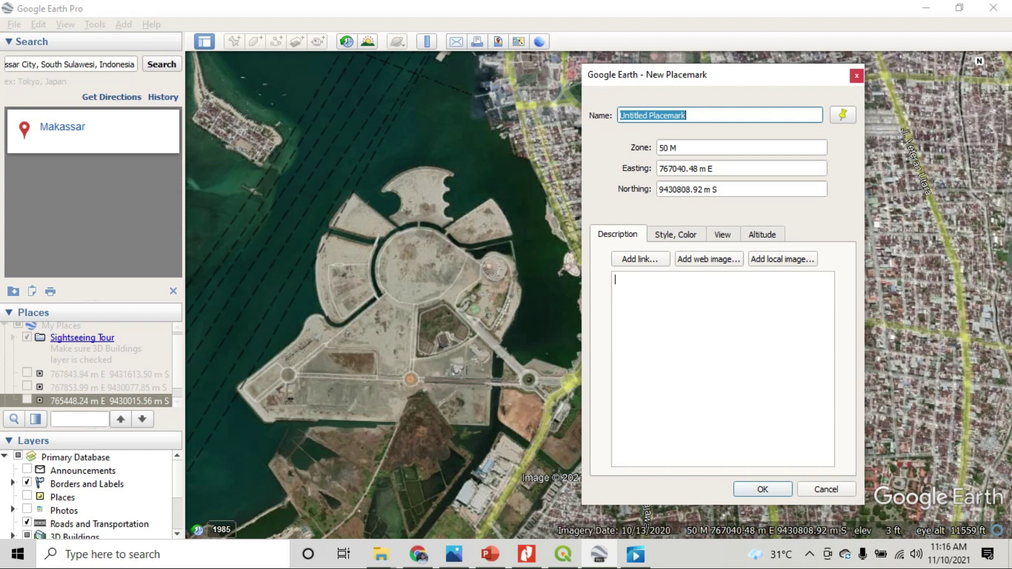
click(856, 75)
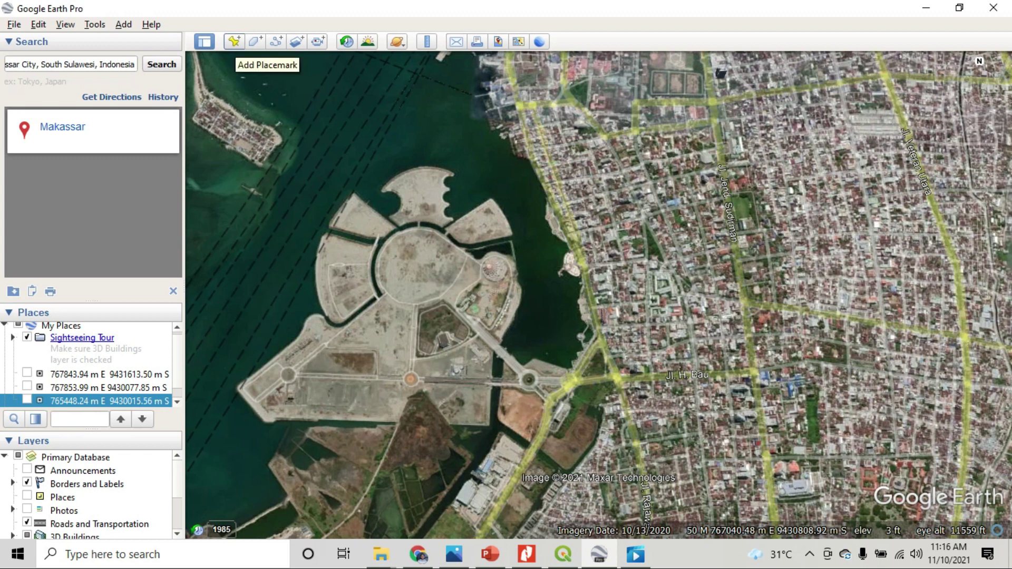
click(234, 41)
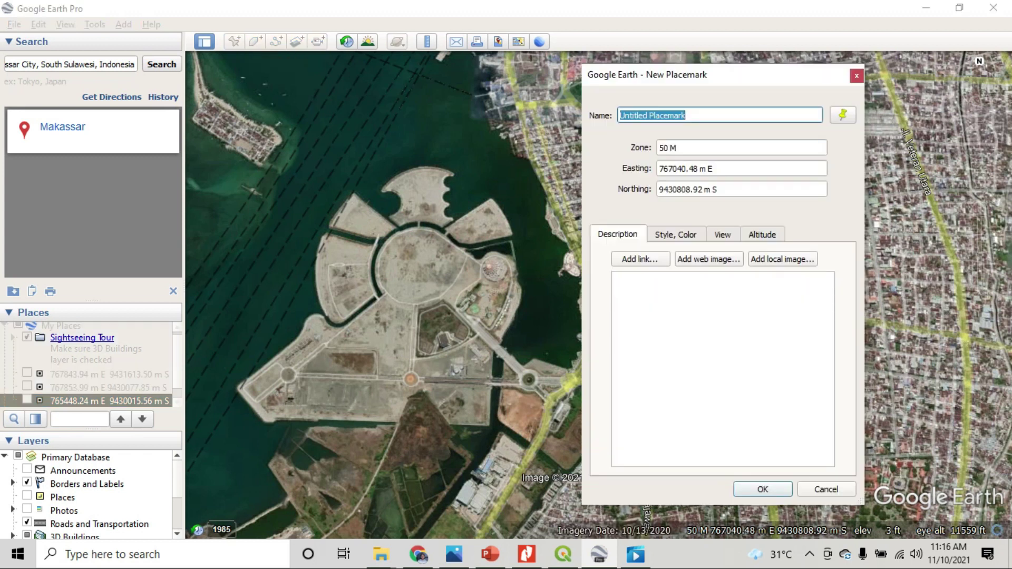
click(843, 114)
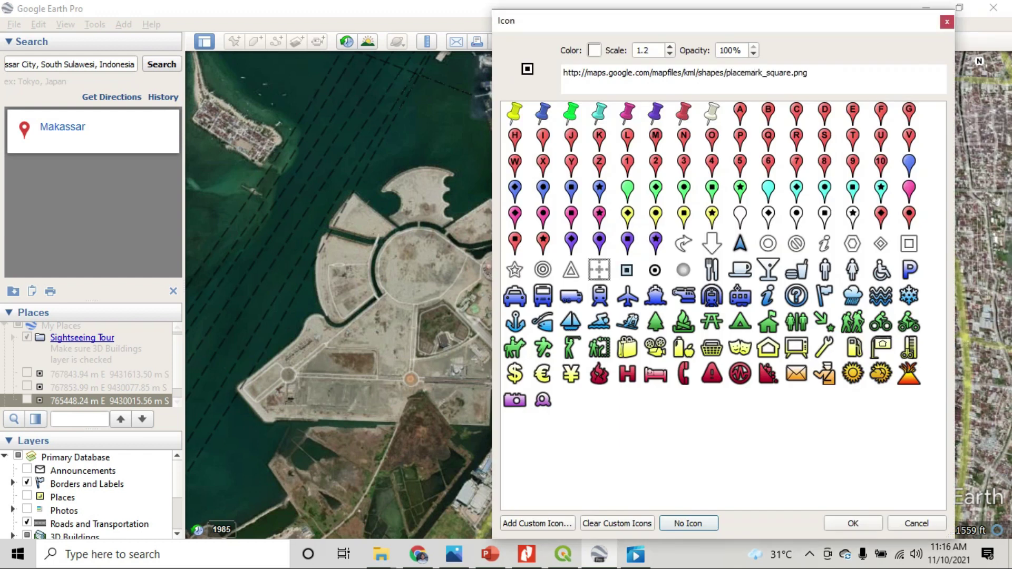
click(853, 523)
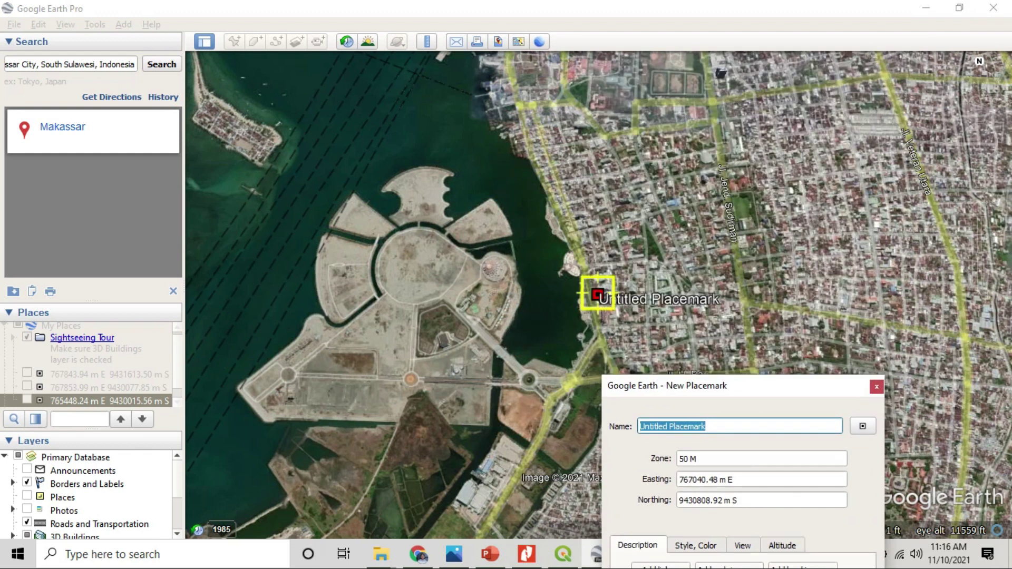
drag(597, 294, 293, 134)
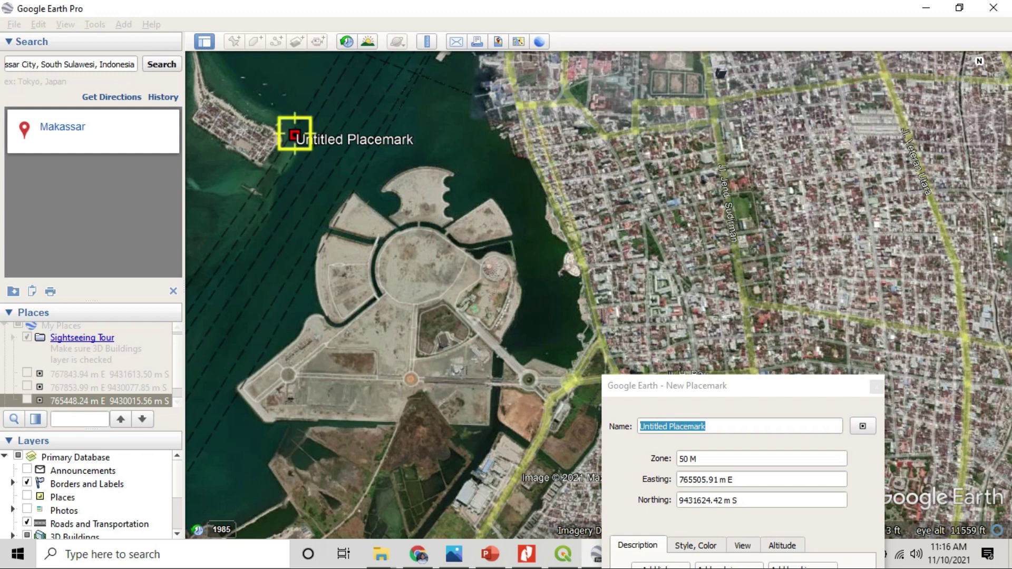
drag(294, 136, 264, 136)
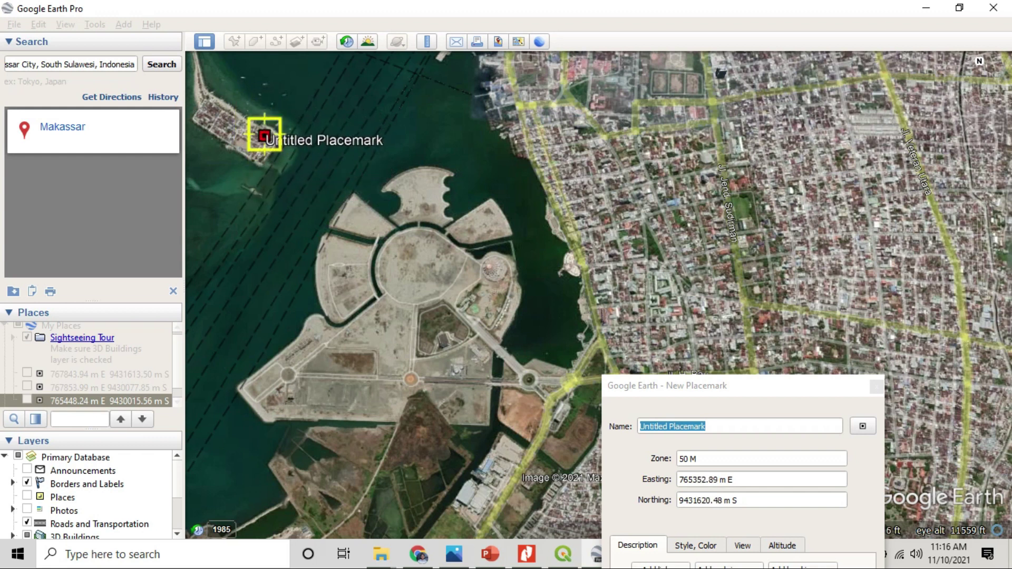
Step: Name the placemark with its copied easting and northing, 765352.89 m E and 9431620.48 m S
drag(736, 479, 678, 479)
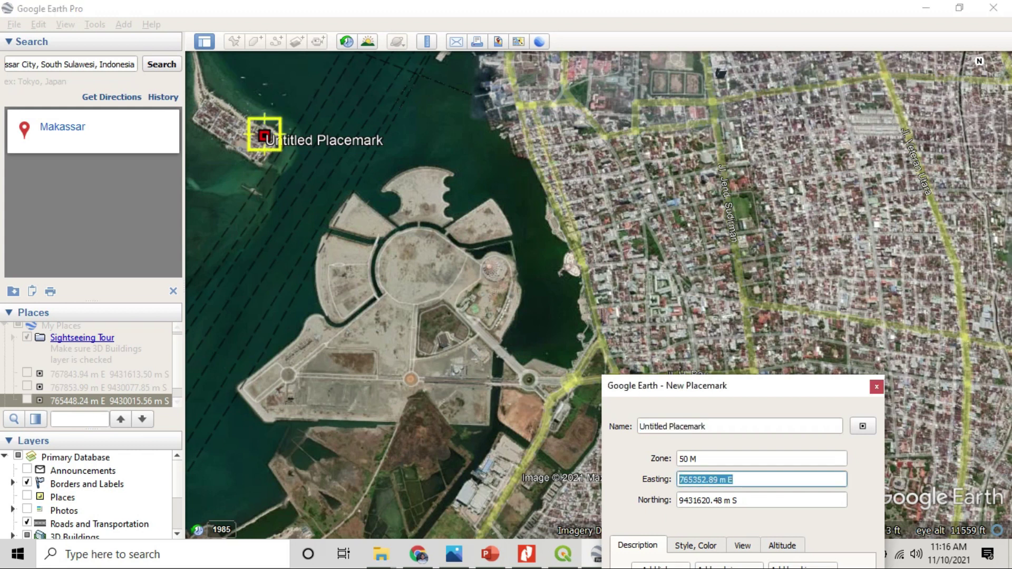
right_click(722, 480)
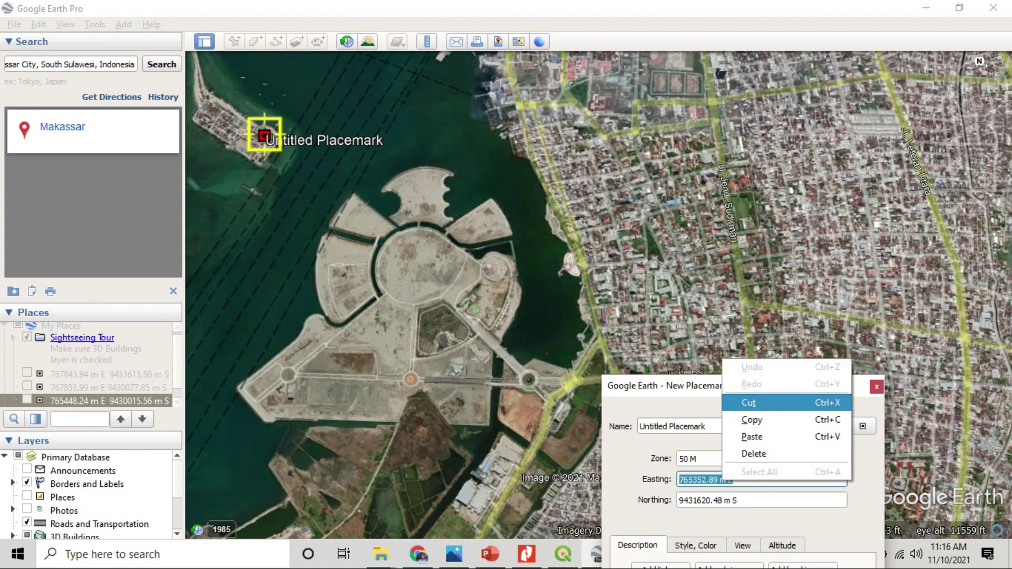
click(752, 420)
drag(706, 426, 639, 427)
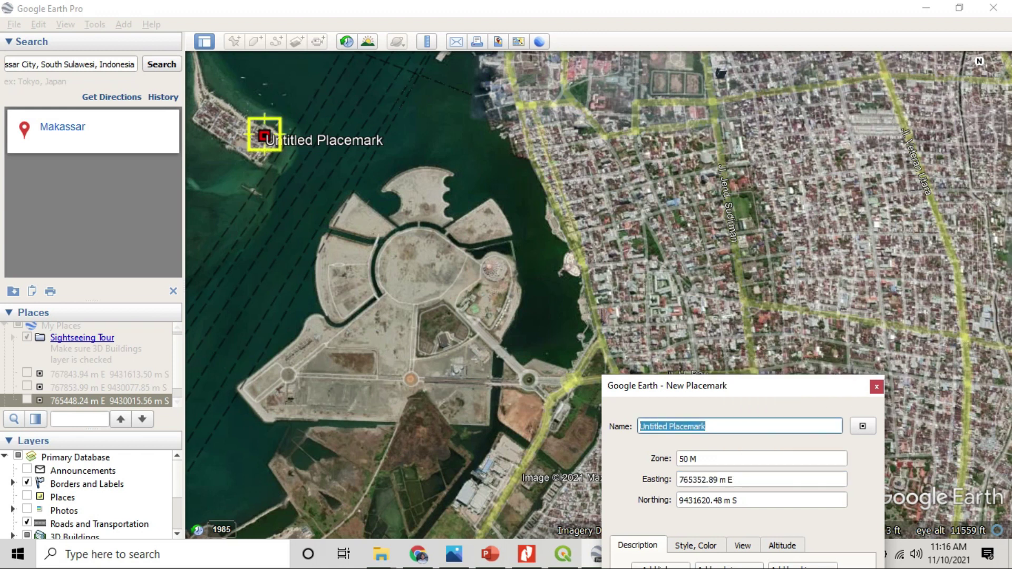
right_click(669, 423)
click(698, 500)
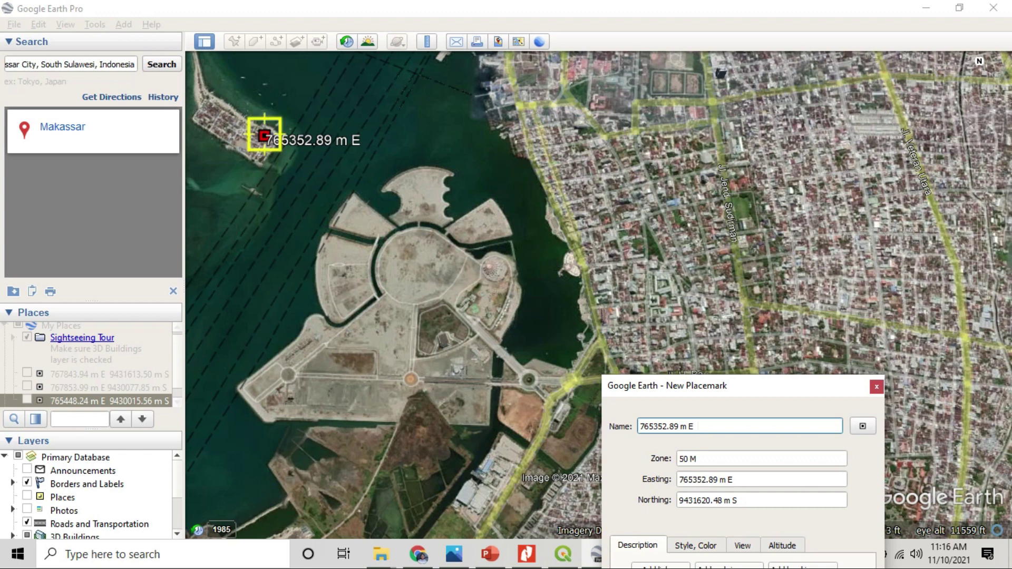
drag(739, 500, 678, 500)
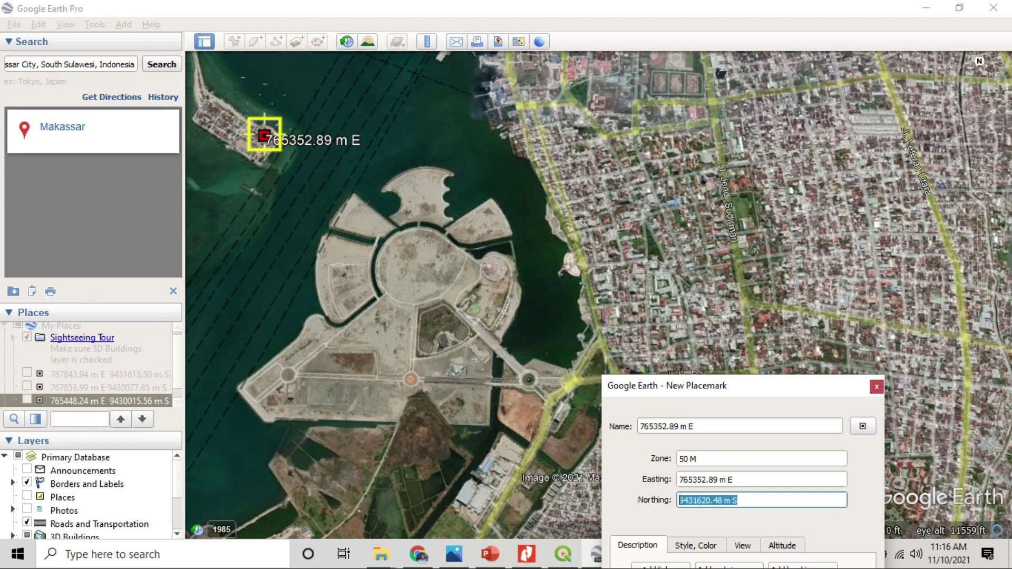
click(733, 427)
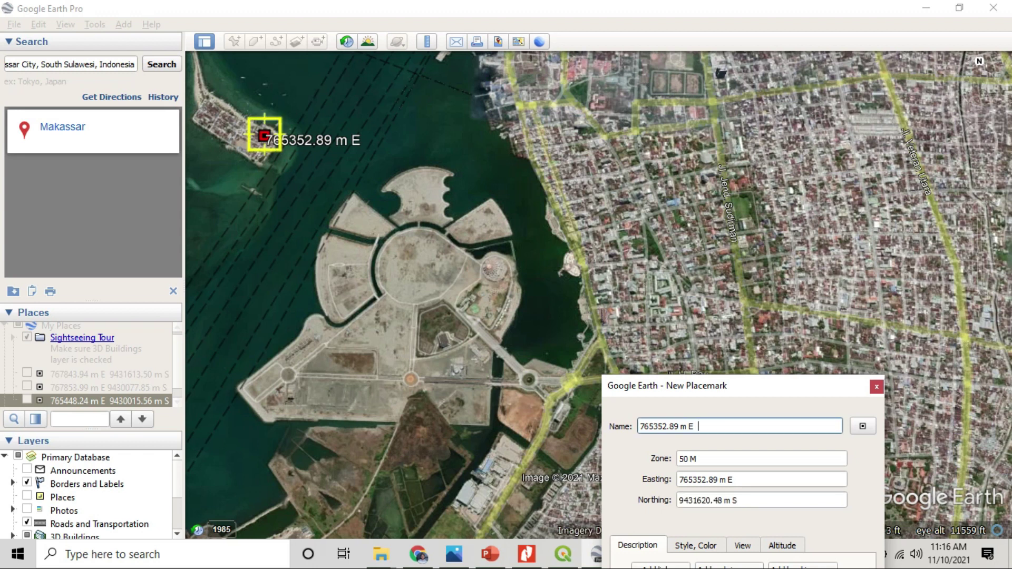
right_click(732, 428)
click(762, 507)
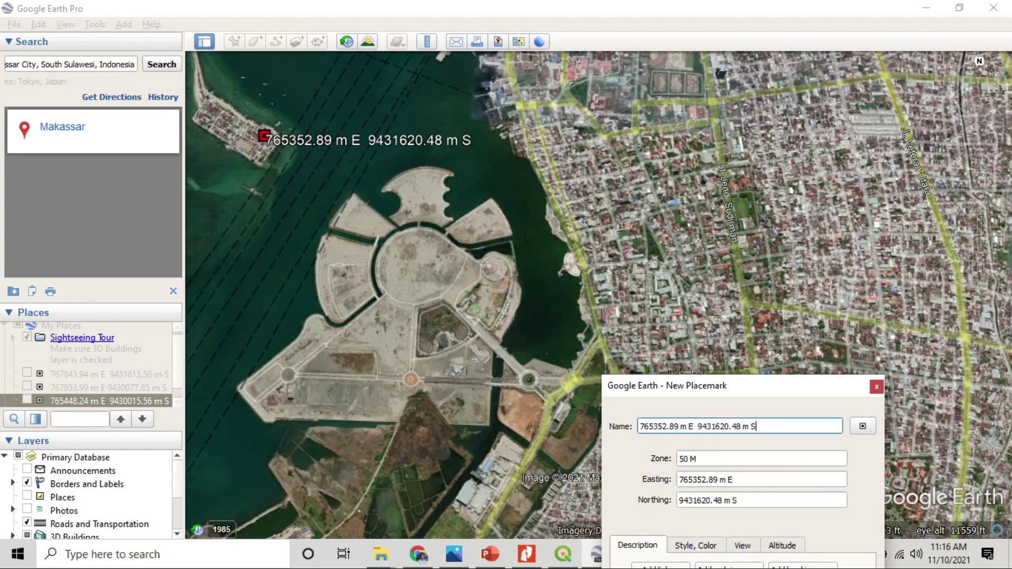
Step: Save the placemark on the northwestern island and place a new one at the shoreline southwest of the reclaimed land
drag(764, 386, 710, 103)
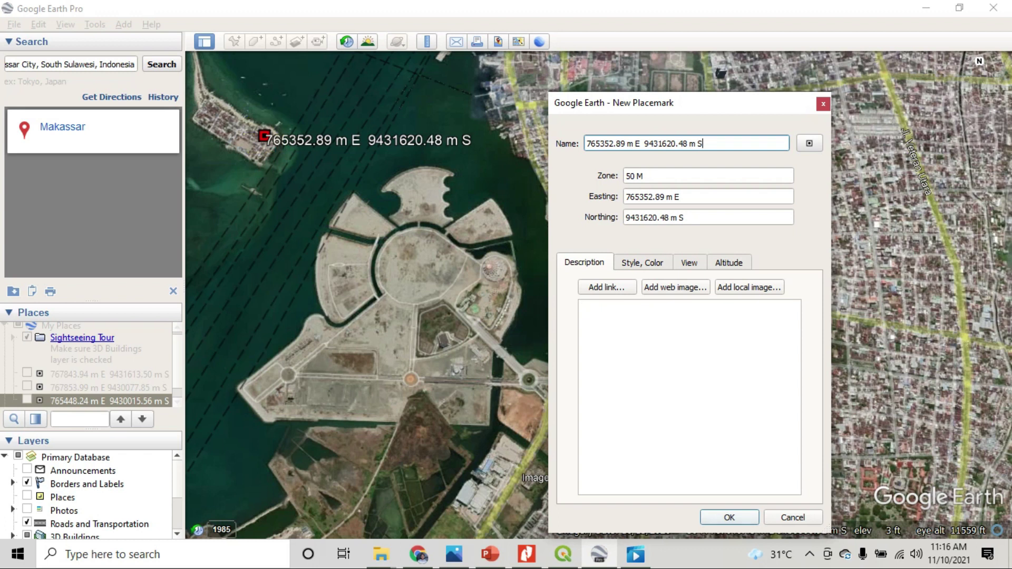
key(Return)
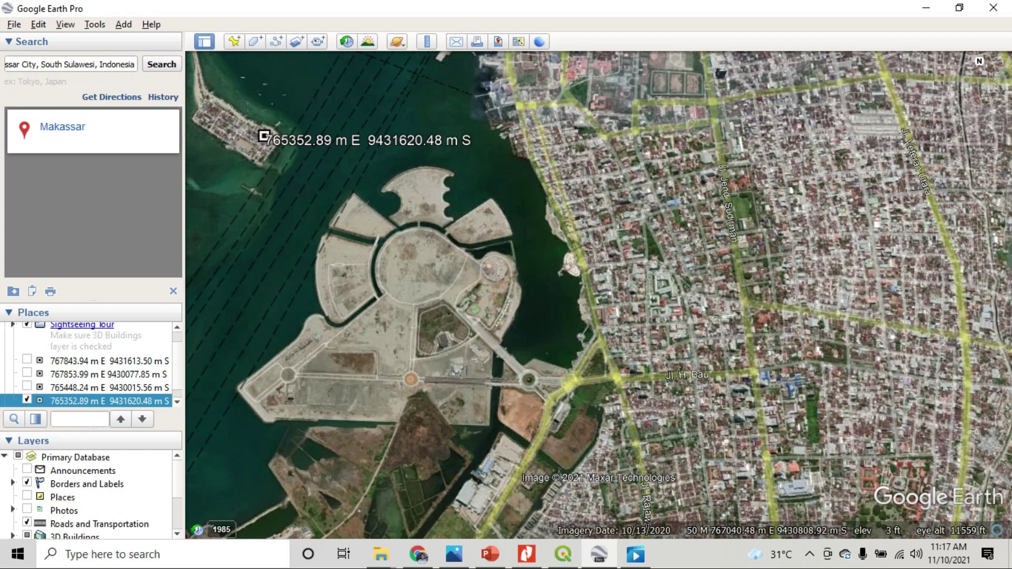
click(234, 41)
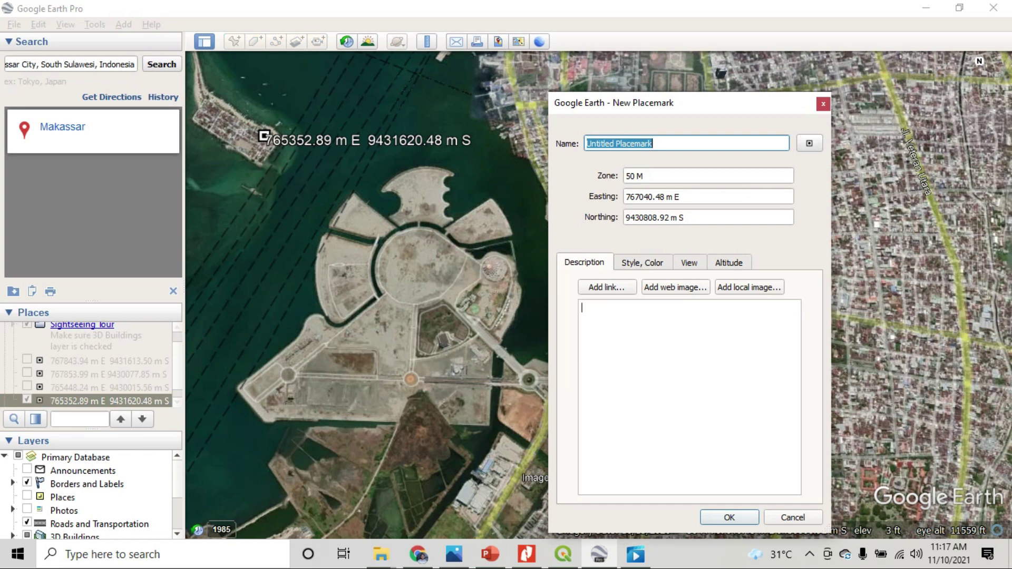
drag(685, 103, 861, 260)
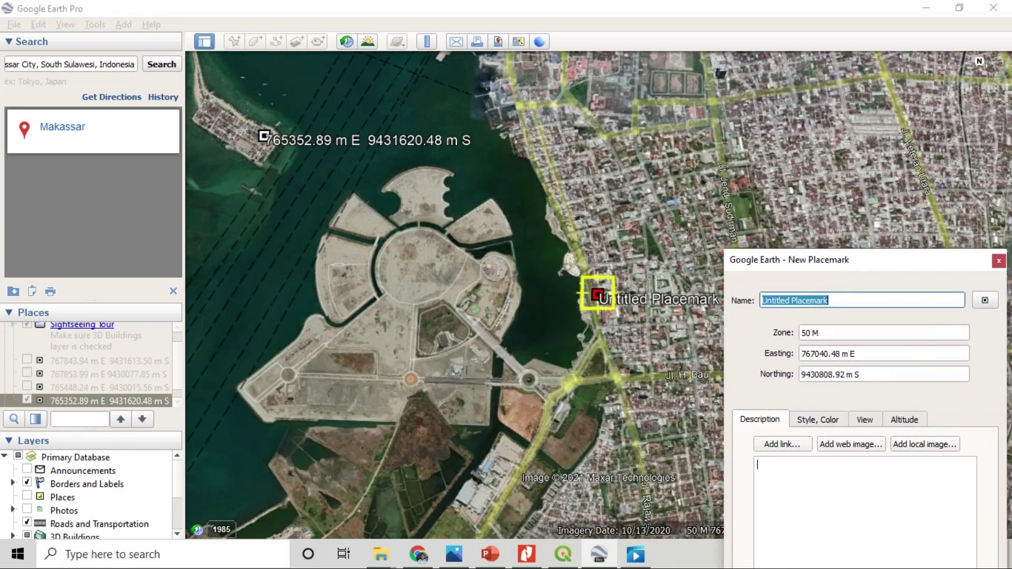
mouse_move(598, 294)
mouse_down()
mouse_move(189, 473)
mouse_move(248, 438)
mouse_move(270, 457)
mouse_up()
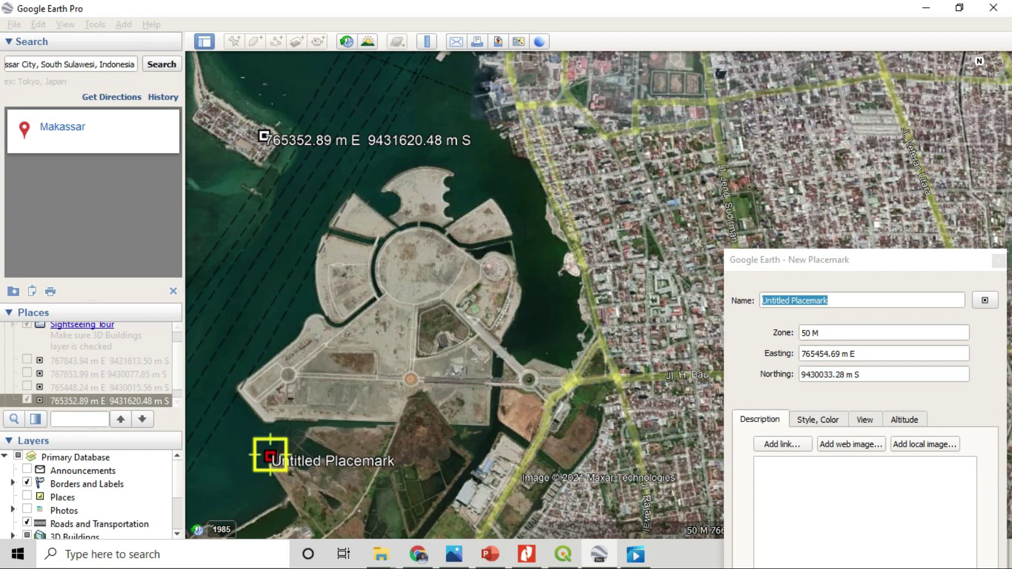
Step: Replace the new placemark's name with its easting, 765454.69 m E
drag(859, 354, 799, 354)
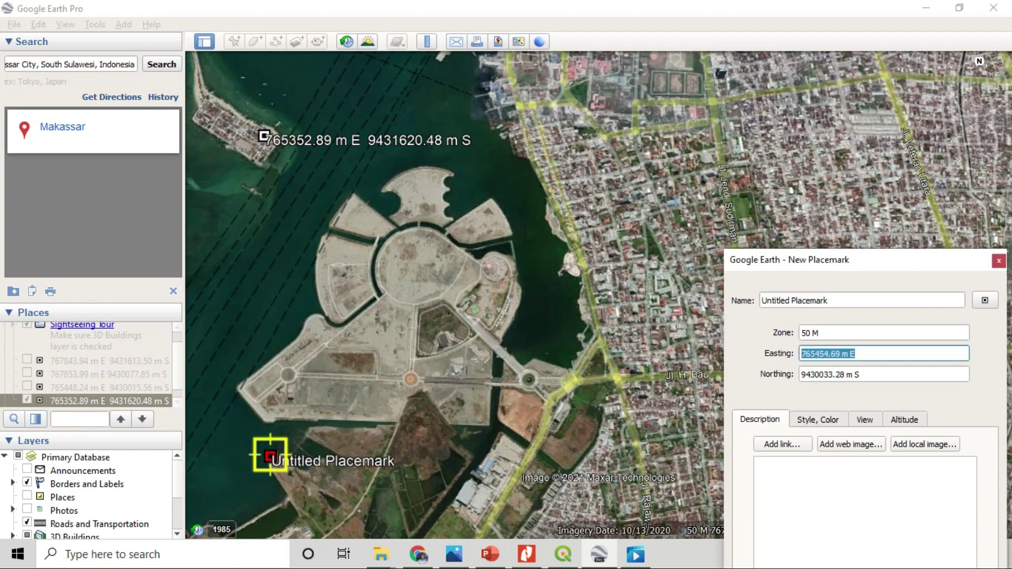
right_click(834, 354)
click(867, 433)
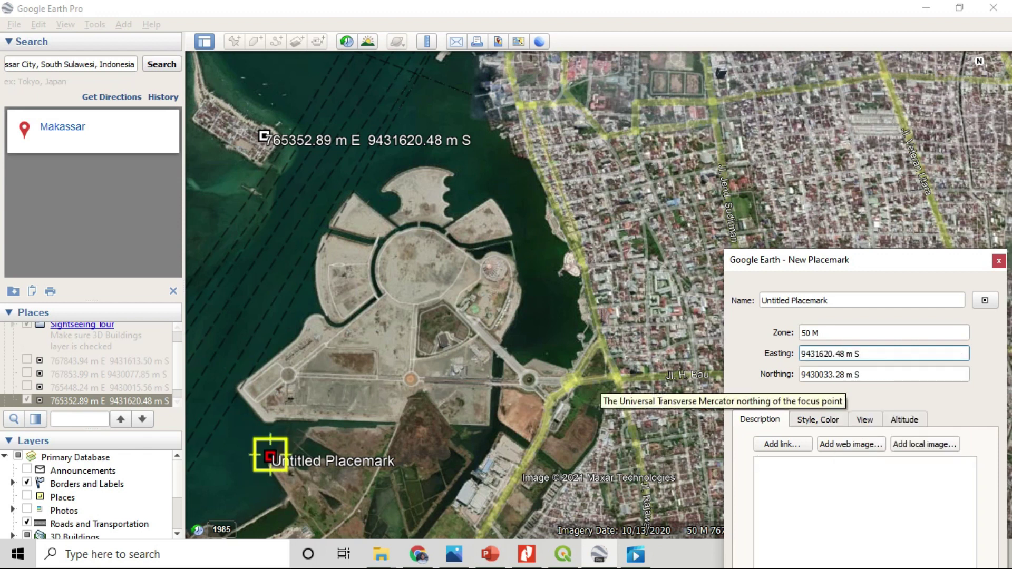
key(ctrl+z)
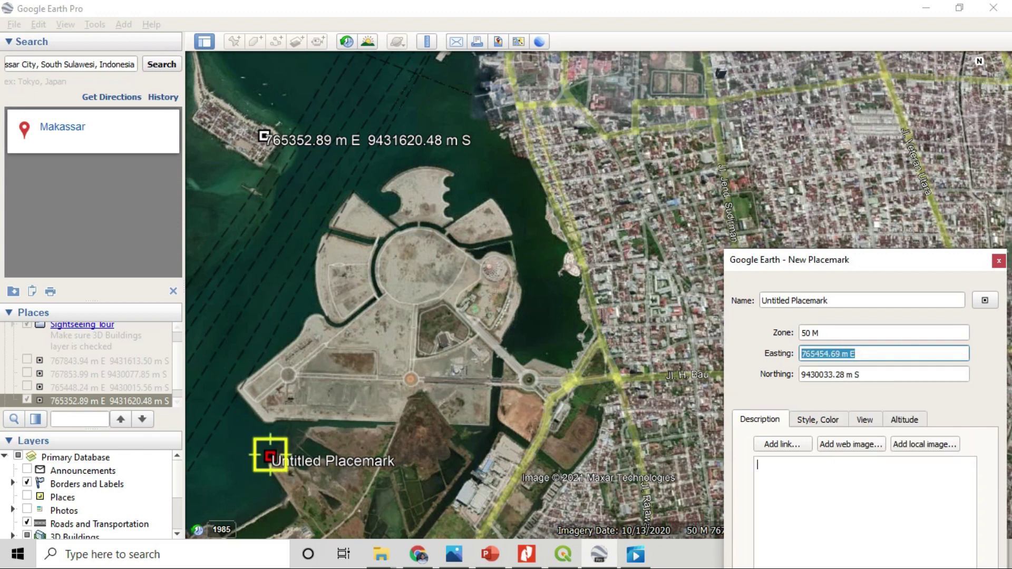
key(ctrl+c)
click(862, 301)
key(ctrl+a)
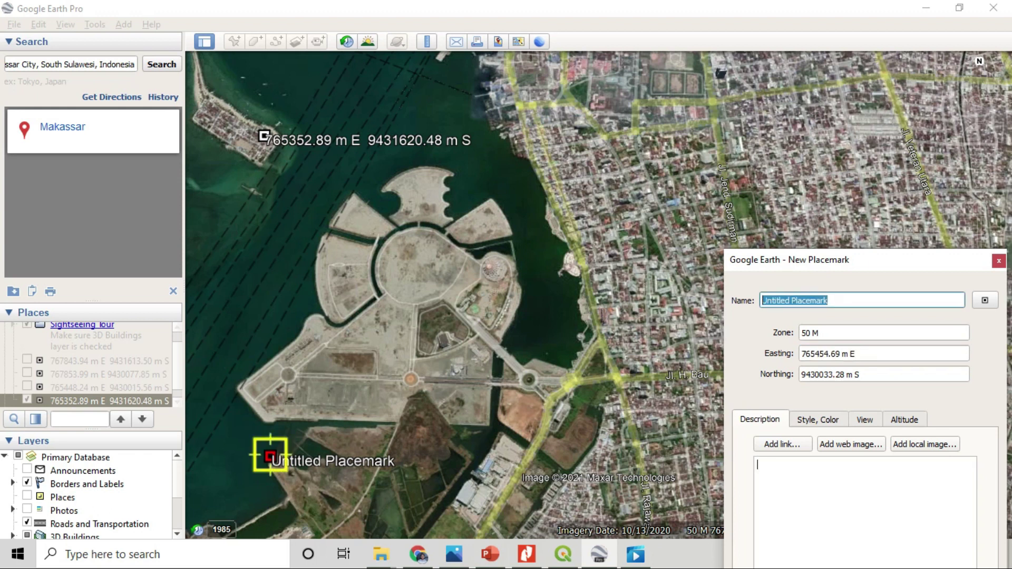
key(ctrl+v)
Step: Append the northing 9430033.28 m S to the placemark's name and save the placemark
drag(864, 375, 799, 375)
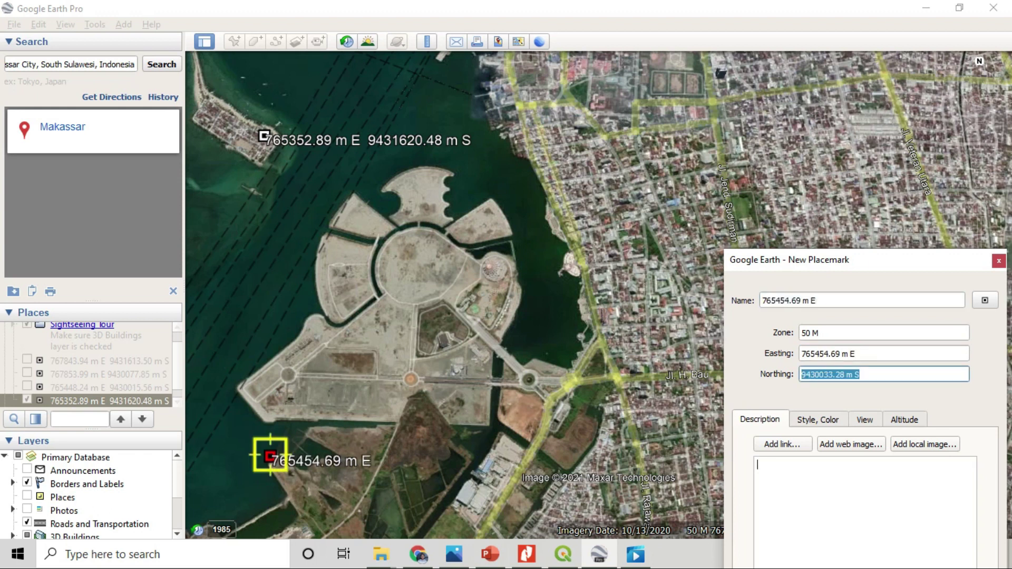
click(865, 301)
key(ctrl+v)
drag(896, 260, 814, 156)
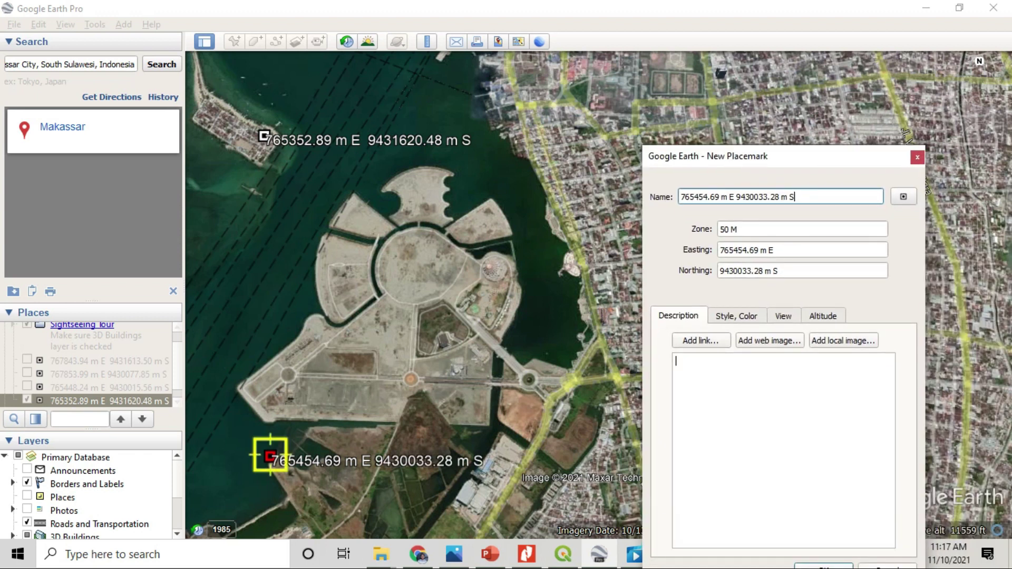
click(823, 566)
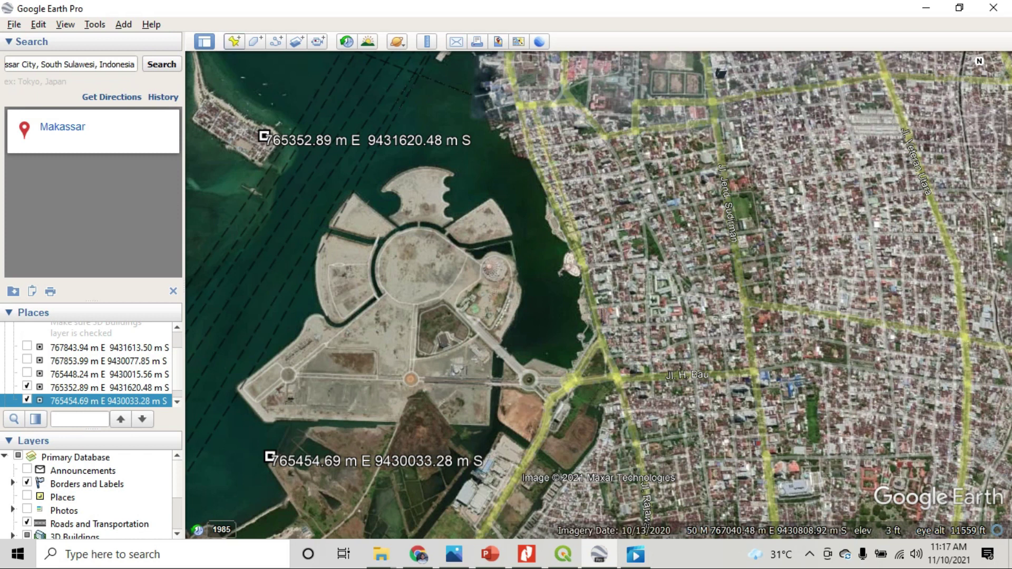
Step: Add a placemark in the southeastern city blocks and name it with its easting, 768059.40 m E
key(ctrl+shift+p)
drag(738, 156, 303, 151)
drag(598, 293, 810, 461)
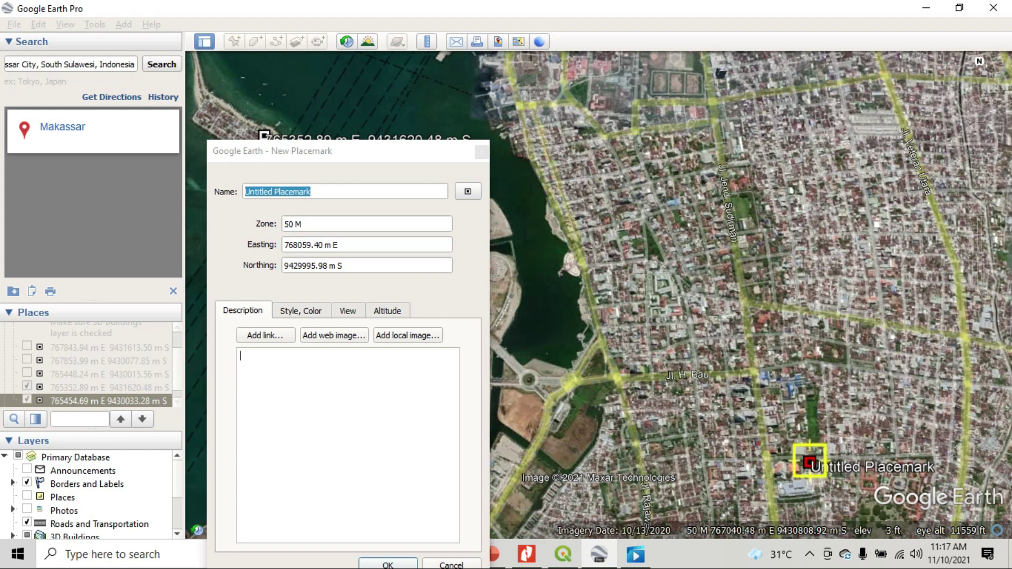
drag(289, 245, 340, 244)
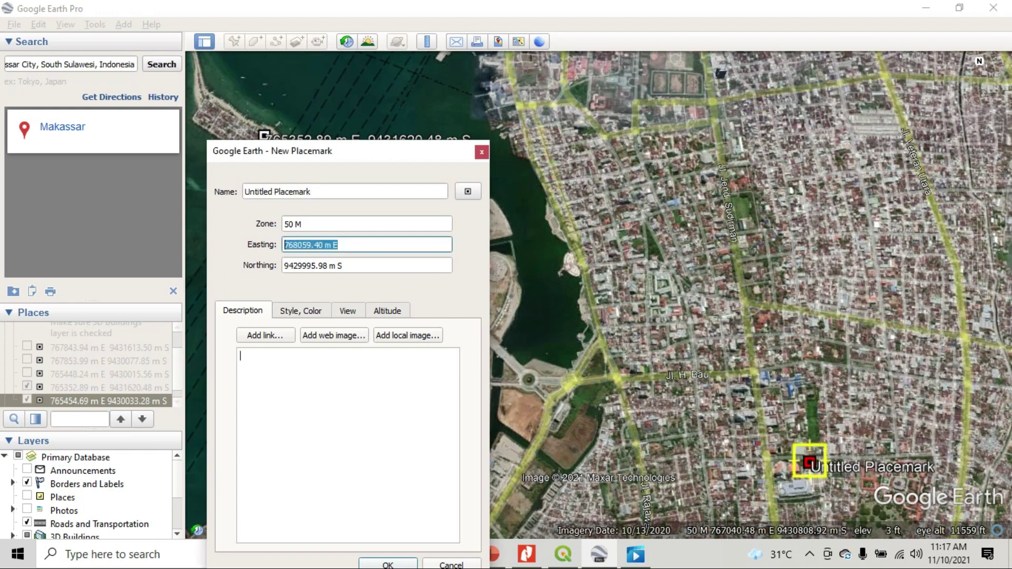
drag(315, 192, 244, 192)
key(ctrl+v)
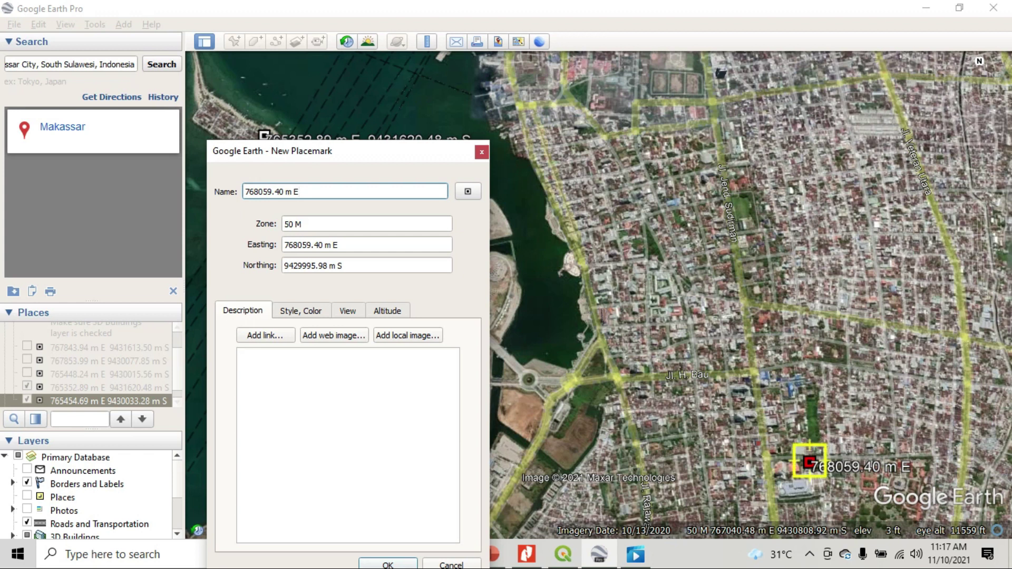
Step: Append the northing 9429995.98 m S to the southeastern placemark's name and save the placemark
drag(347, 266, 284, 266)
click(306, 192)
key(ctrl+v)
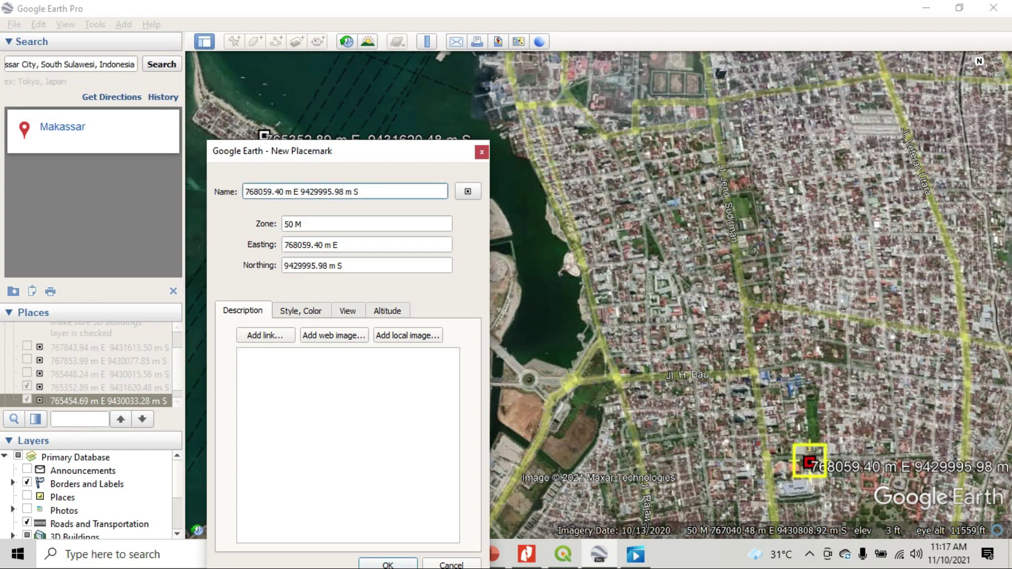
click(388, 564)
mouse_move(454, 555)
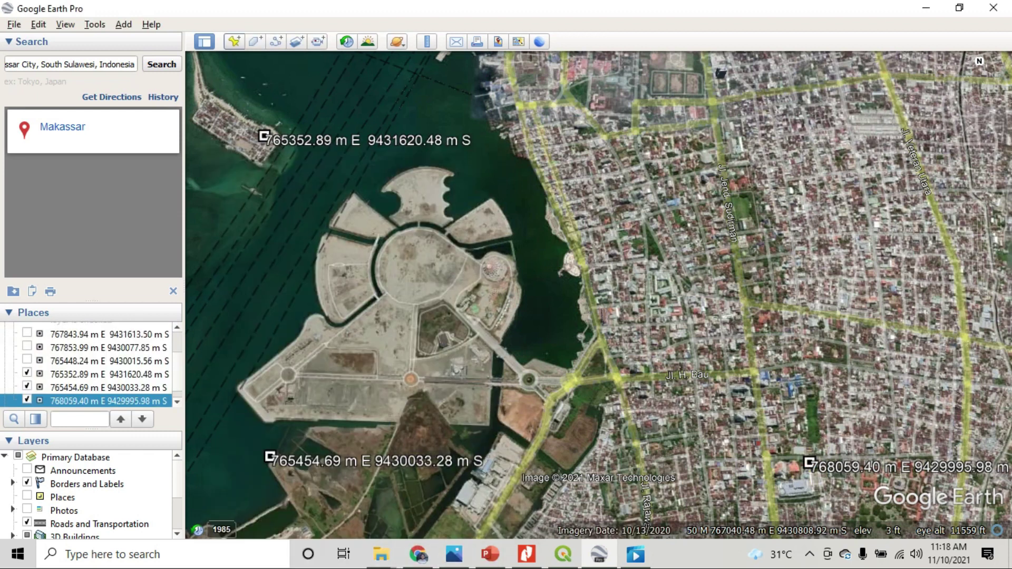
Step: Add a placemark in the northeastern city blocks and name it with its easting, 768033.06 m E
key(ctrl+shift+p)
drag(597, 294, 792, 147)
drag(342, 245, 284, 244)
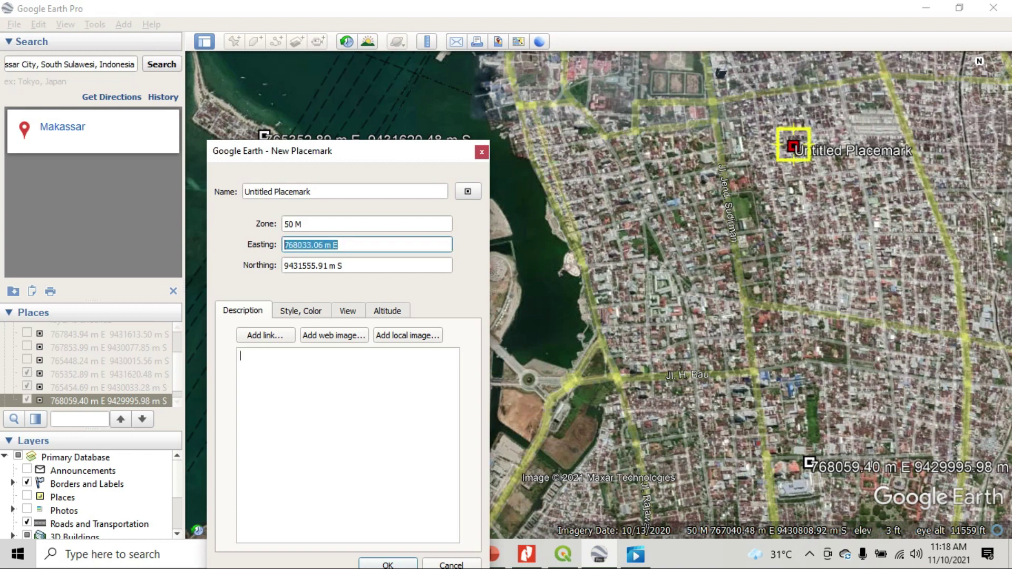
drag(312, 191, 243, 192)
key(ctrl+v)
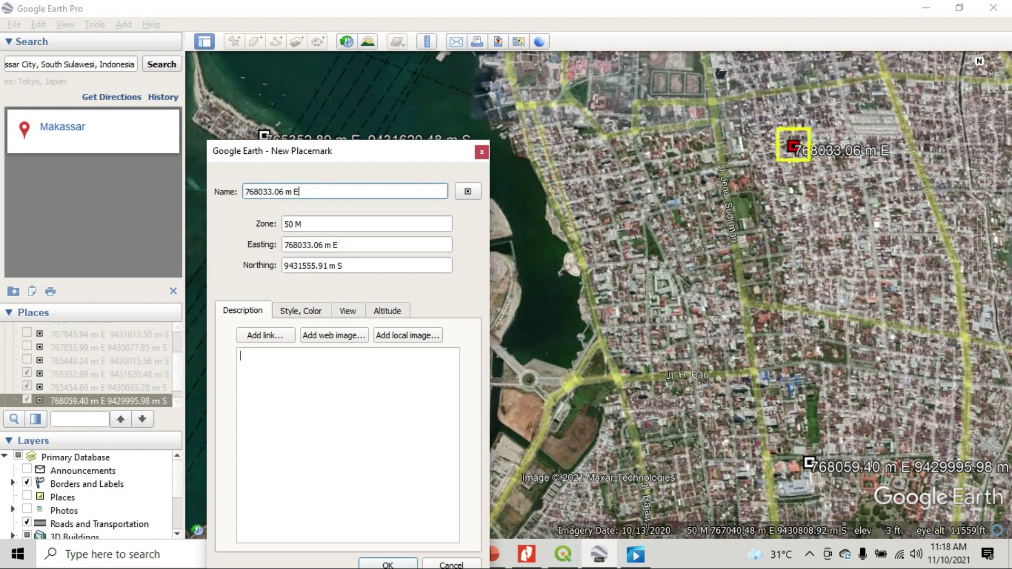
Step: Append the northing 9431555.91 m S to the northeastern placemark's name and save the placemark
key(Tab)
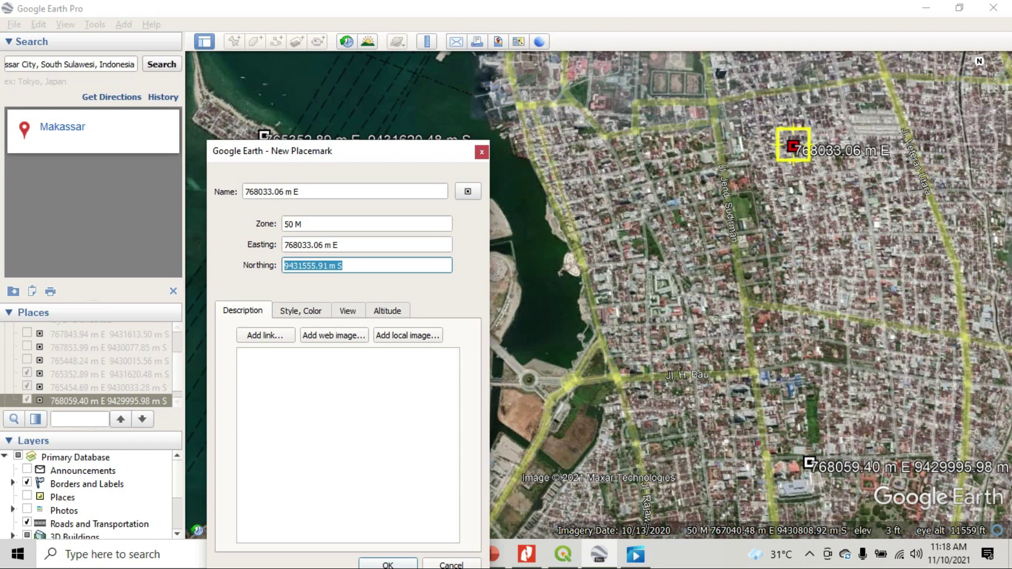
key(ctrl+c)
click(299, 192)
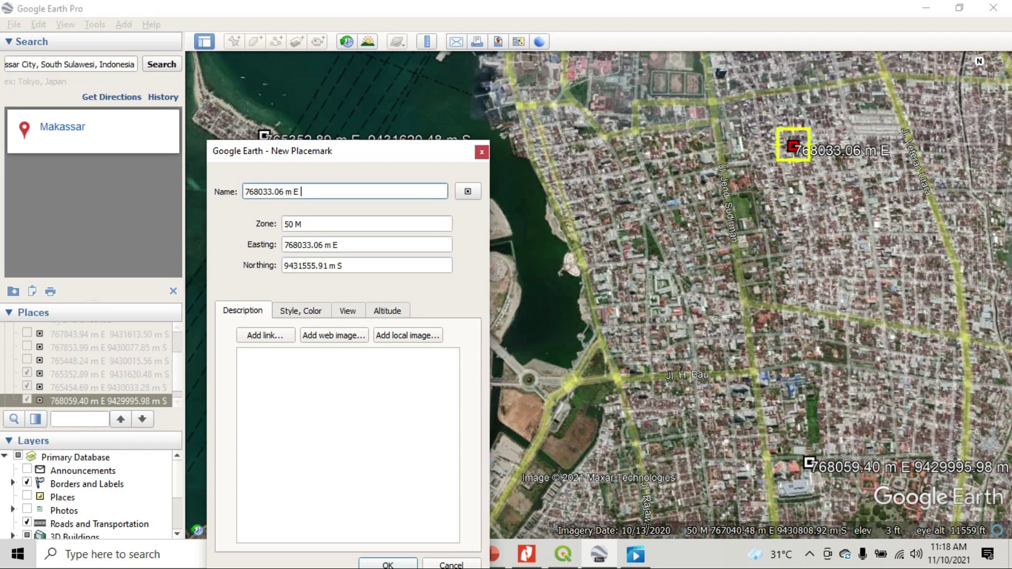
key(ctrl+v)
drag(359, 151, 345, 55)
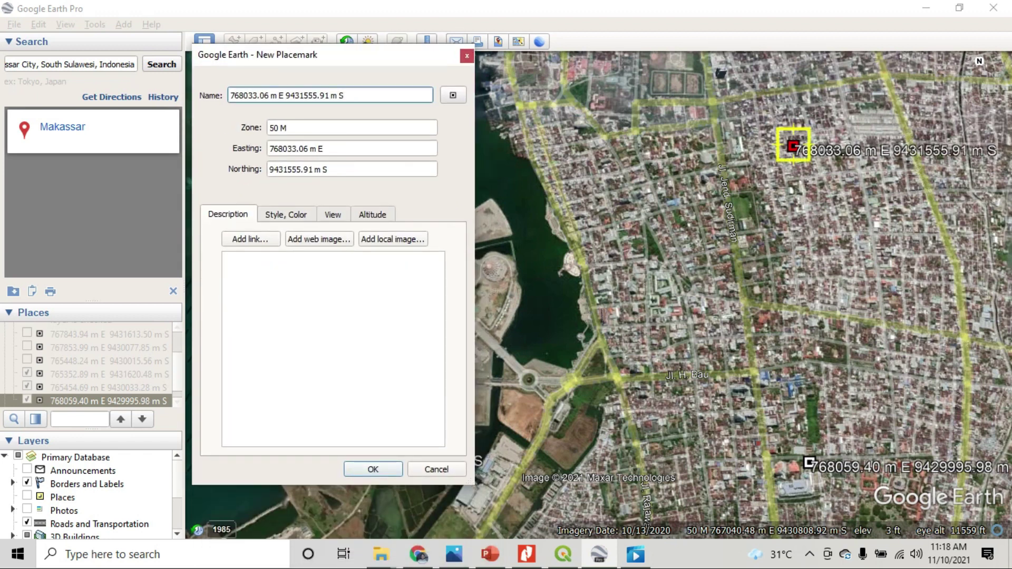
key(Return)
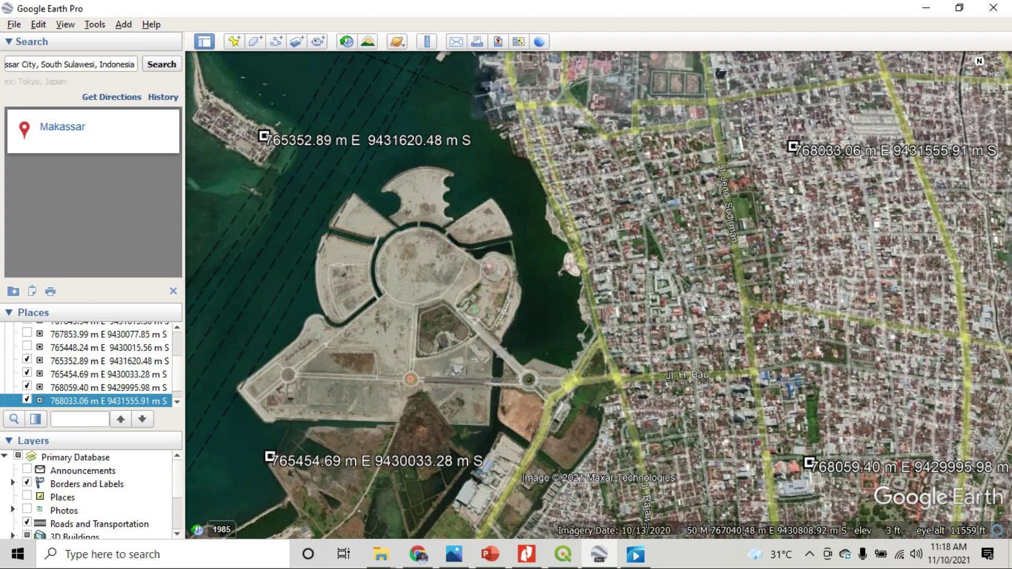
Step: Save the current map view with its four placemarks as the JPEG image cpi2 in the latihan folder
click(14, 24)
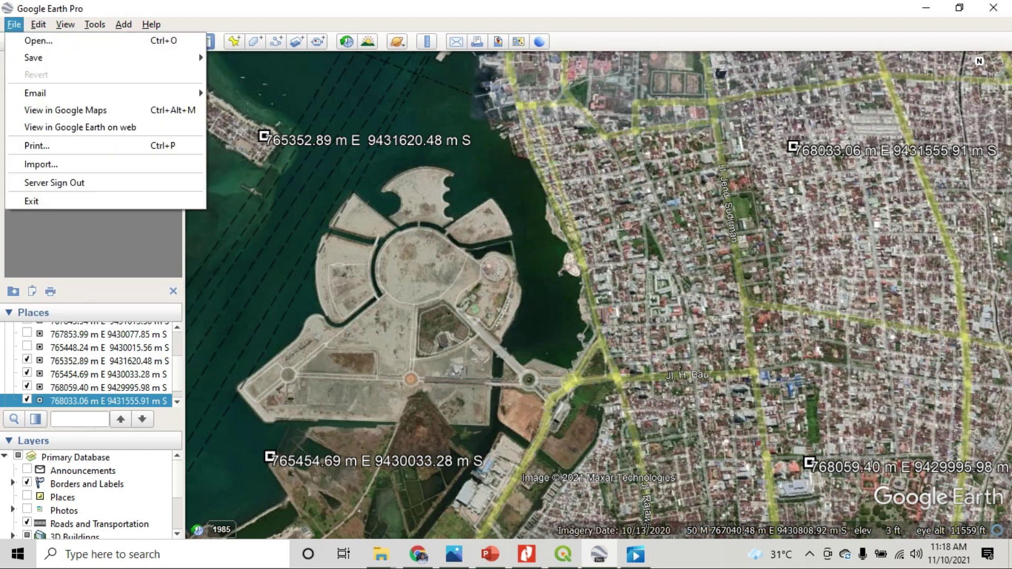
mouse_move(34, 58)
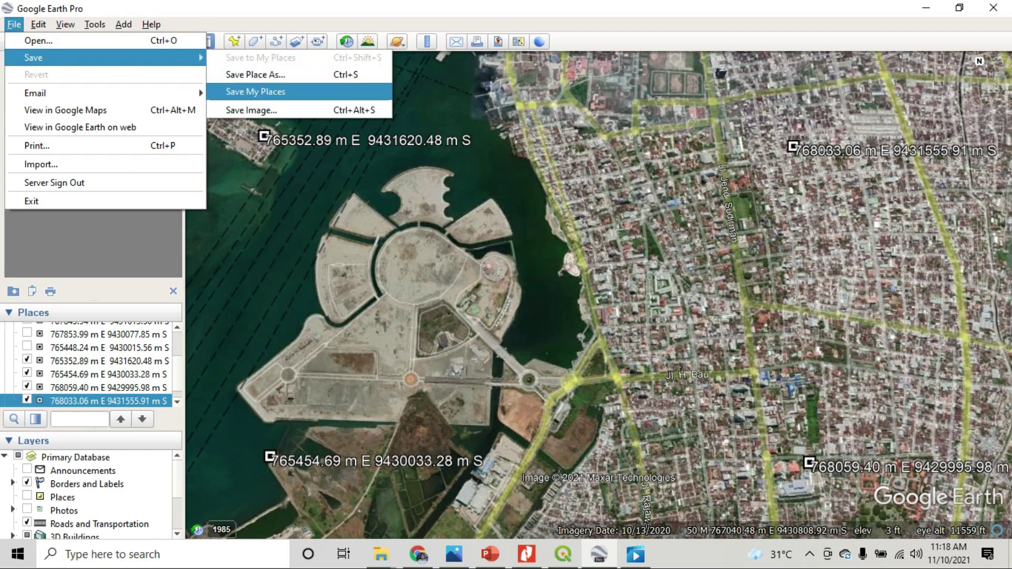
click(251, 110)
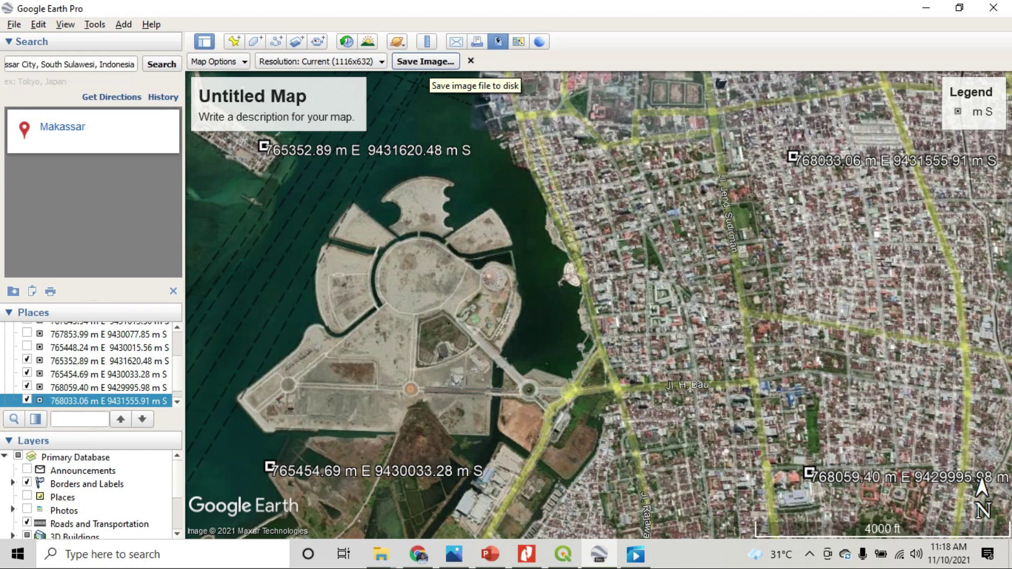
click(425, 61)
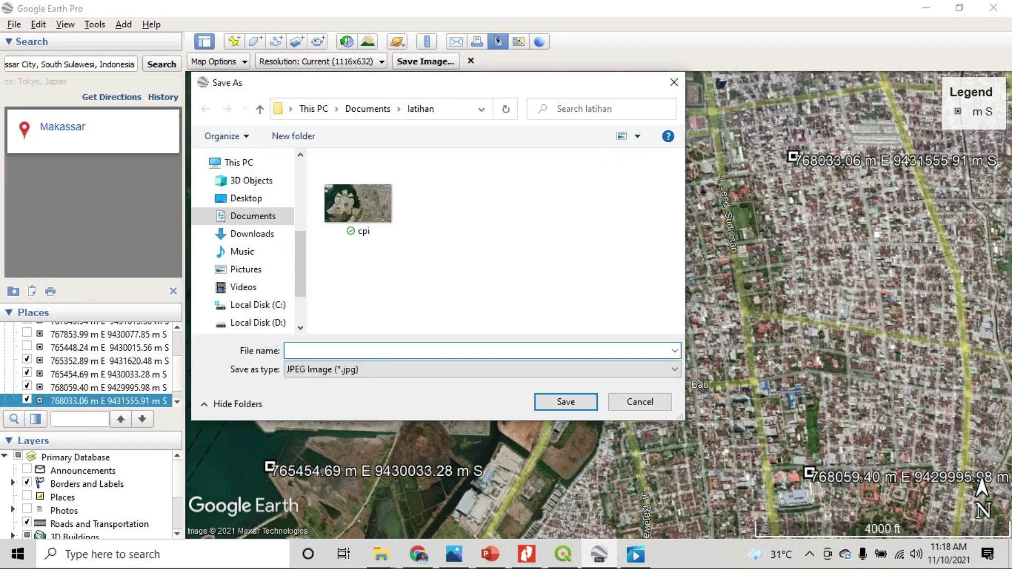
click(483, 370)
click(358, 203)
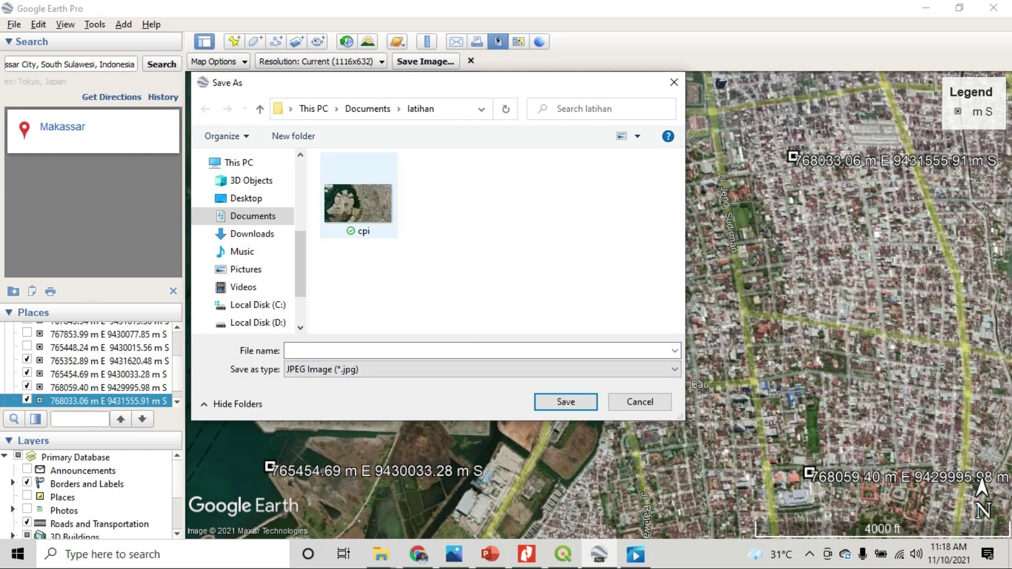
click(358, 203)
click(316, 350)
click(316, 351)
text(2)
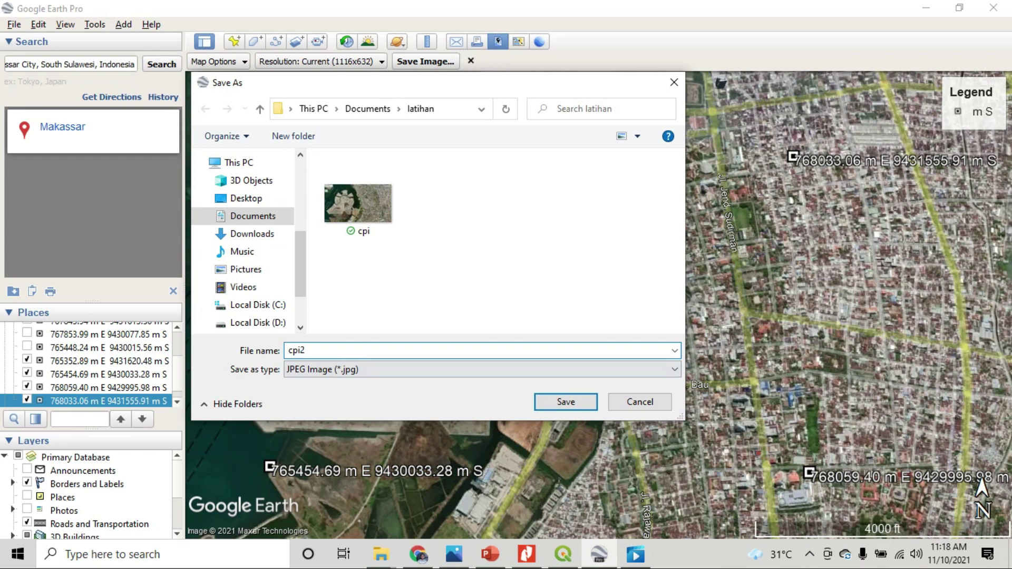
click(566, 402)
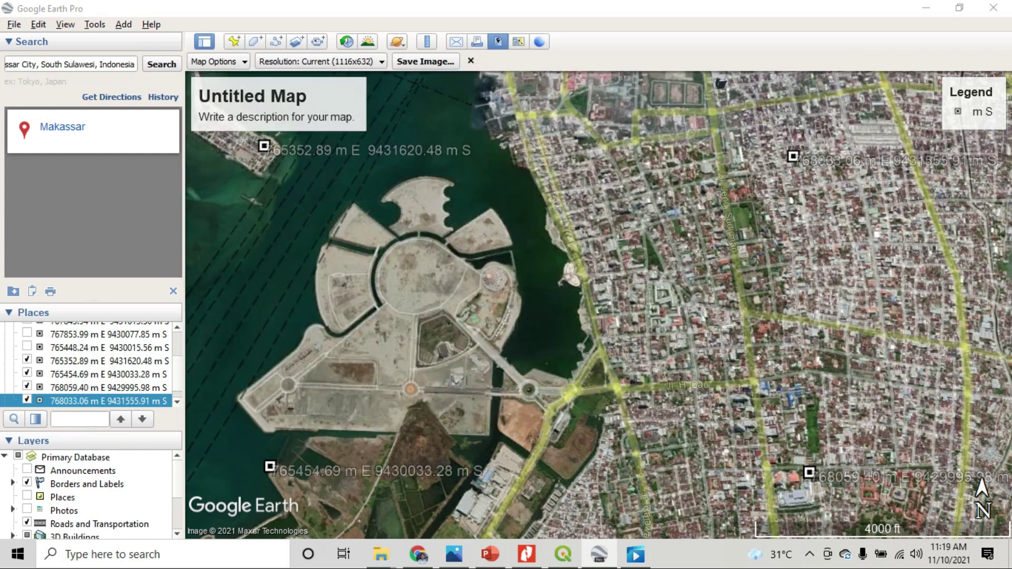
Step: Switch to QGIS and load the cpi2.jpg raster into the Georeferencer
click(926, 8)
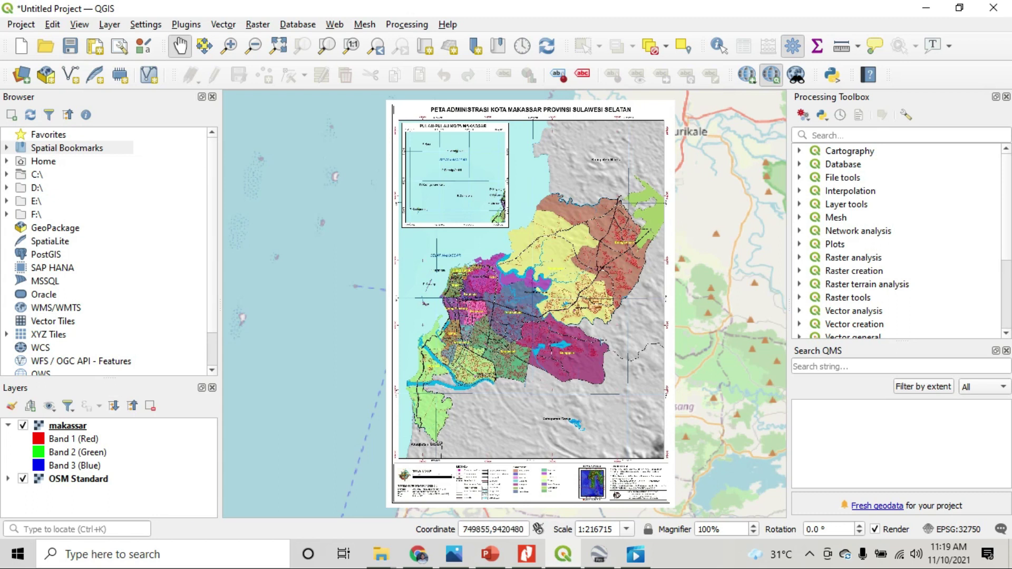
click(223, 24)
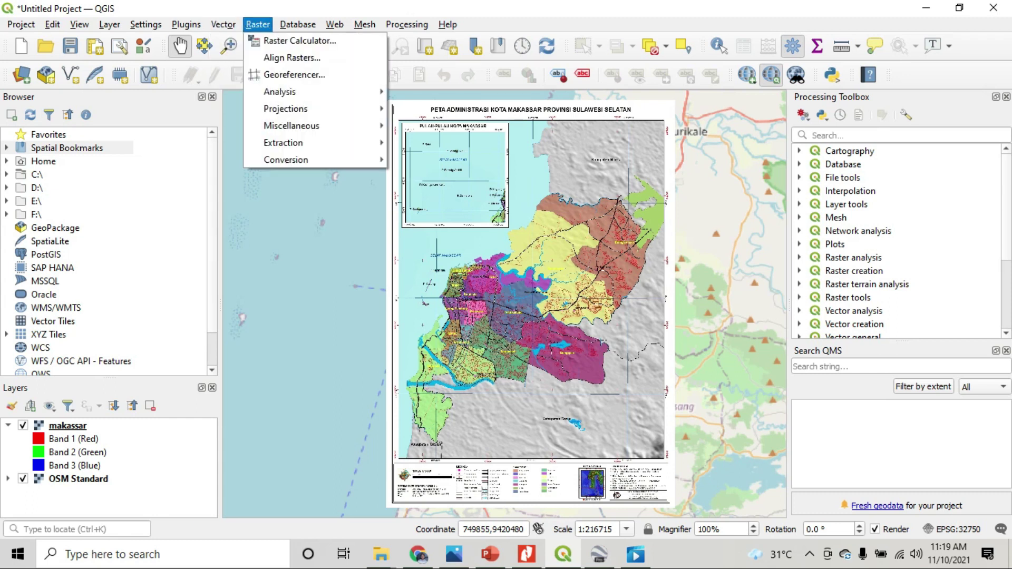
click(294, 74)
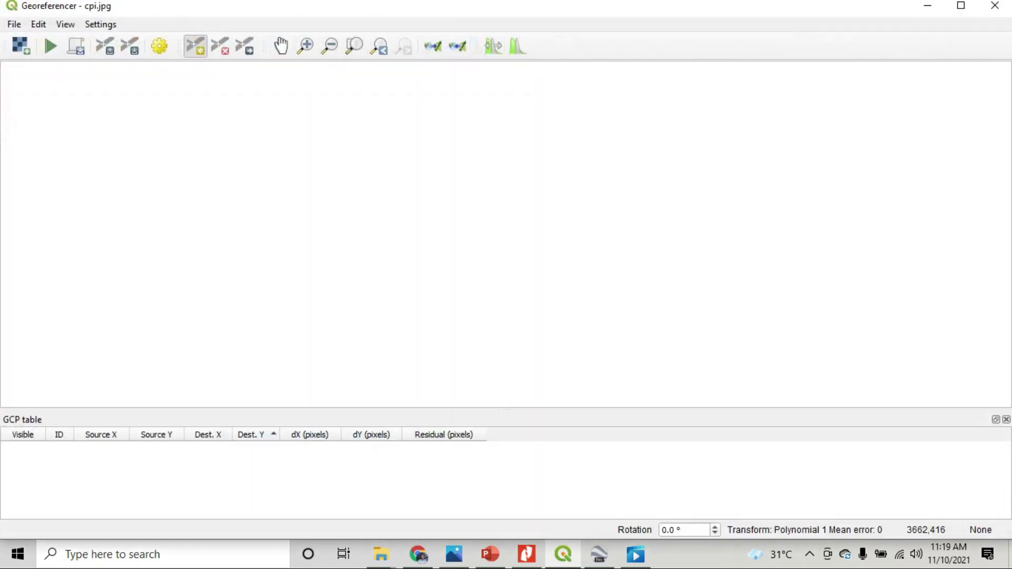
click(21, 45)
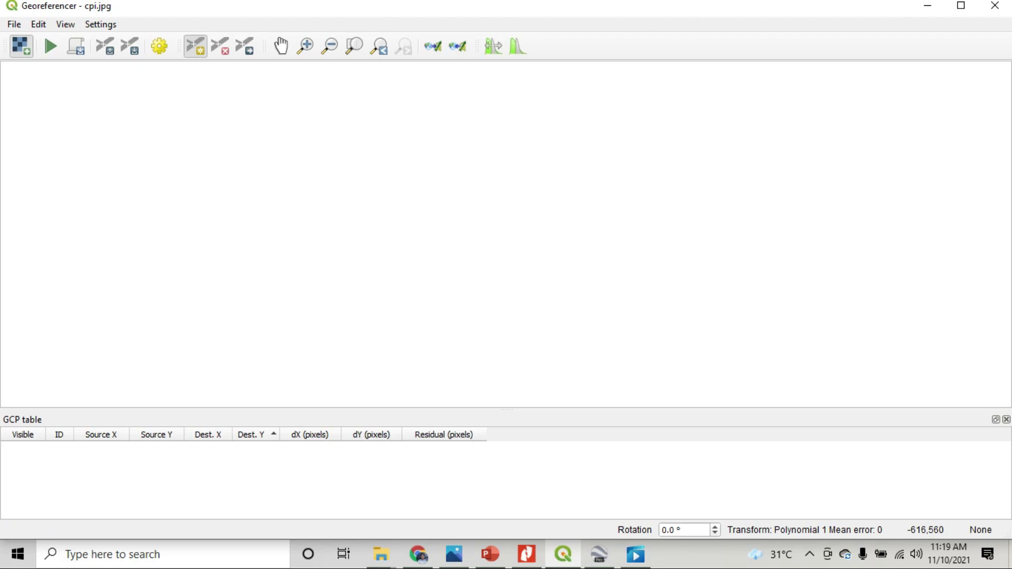
click(264, 259)
double_click(263, 258)
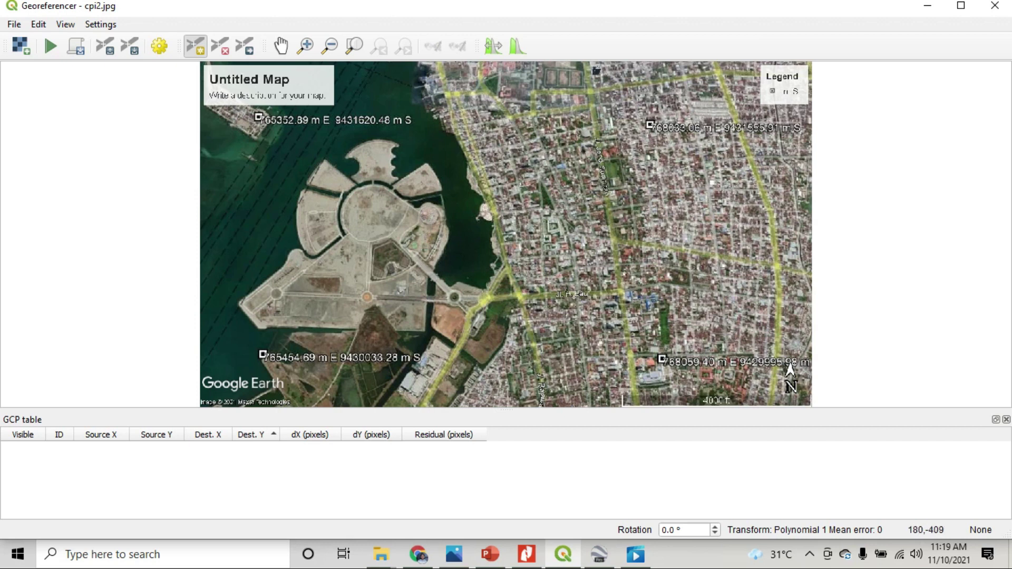
Step: Set the transformation's output raster to cpi_modified2.tif in the latihan folder and accept the settings
scroll(268, 372, up, 2)
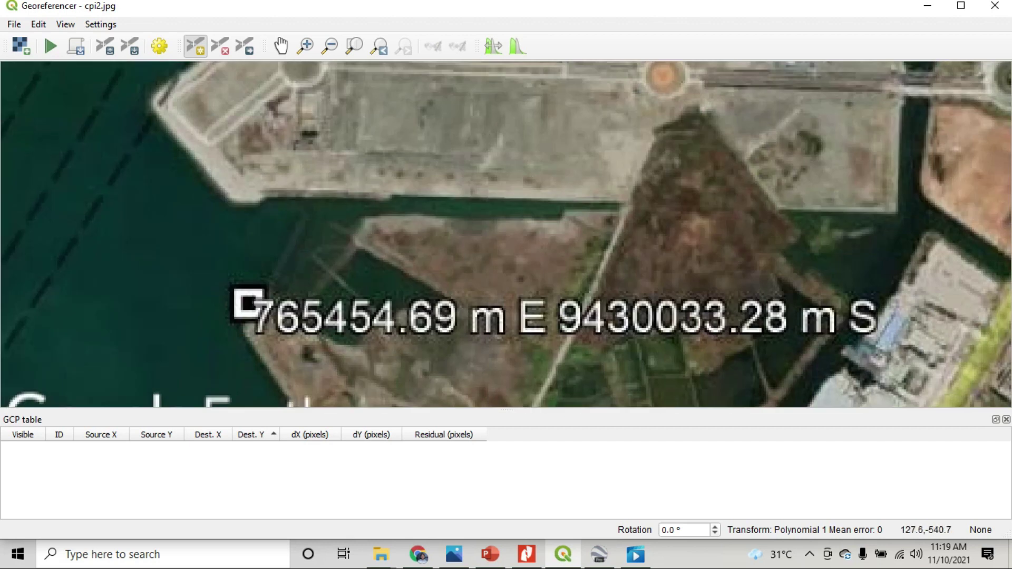
scroll(275, 319, up, 1)
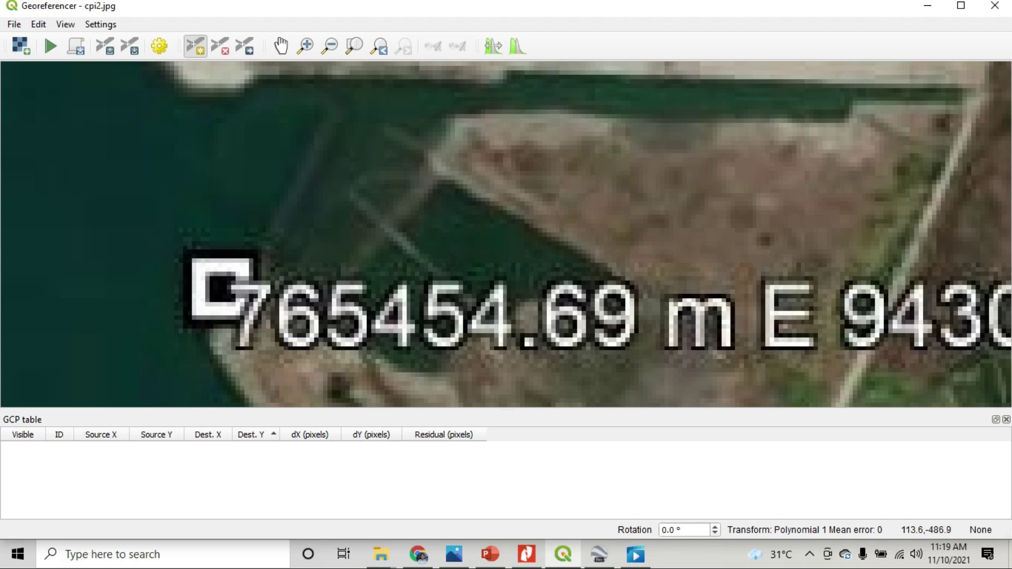
click(160, 46)
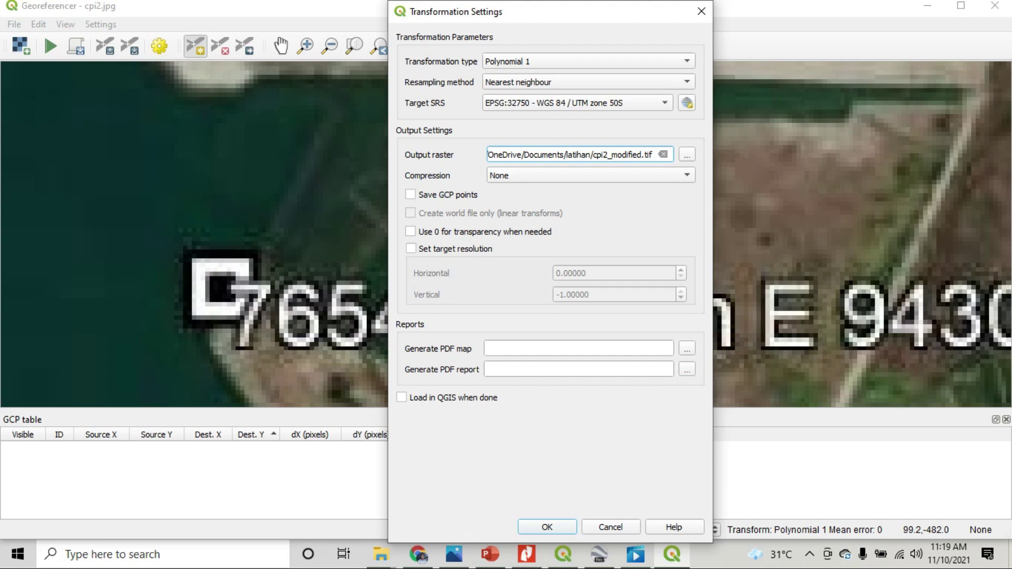
click(687, 155)
click(562, 154)
key(Tab)
key(End)
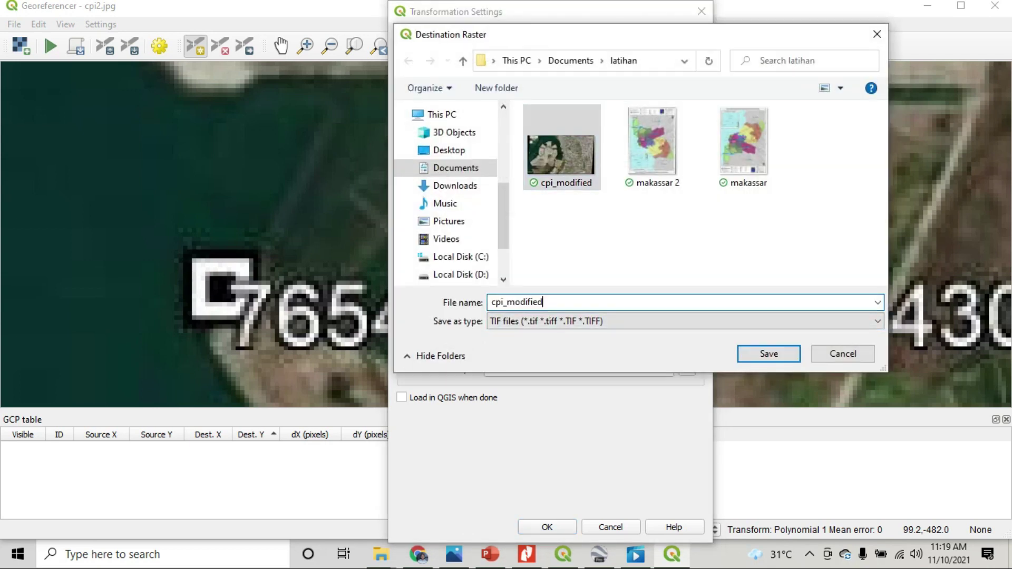
text(2)
key(Return)
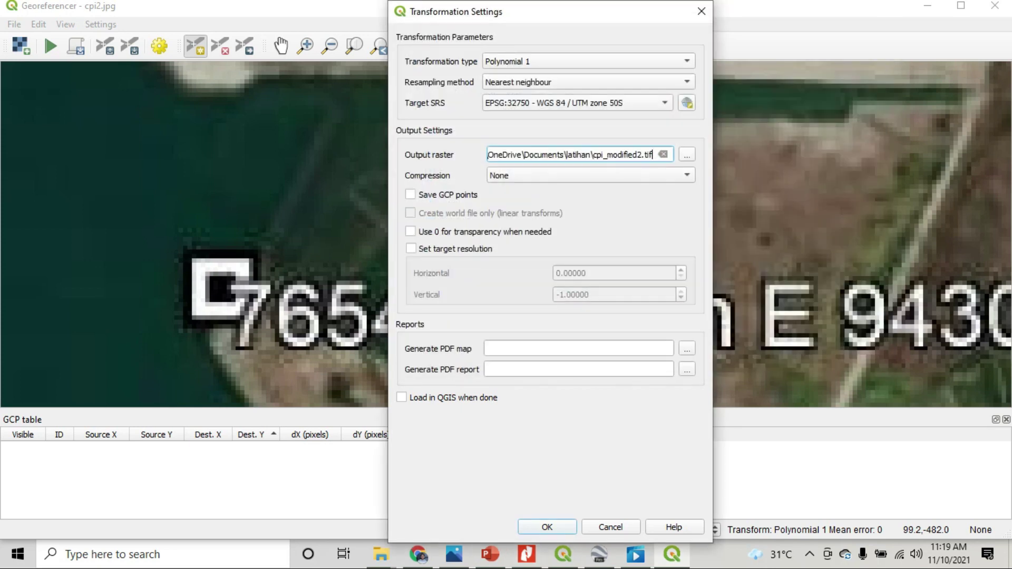
key(Return)
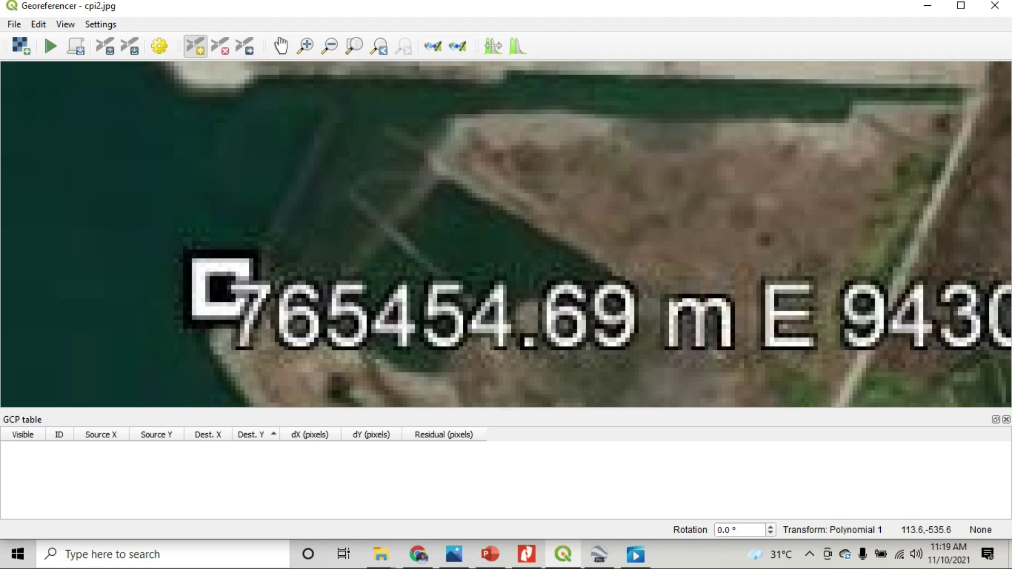
Step: Place a ground control point at the centre of the southwestern marker and enter its easting, 765454.69
click(221, 288)
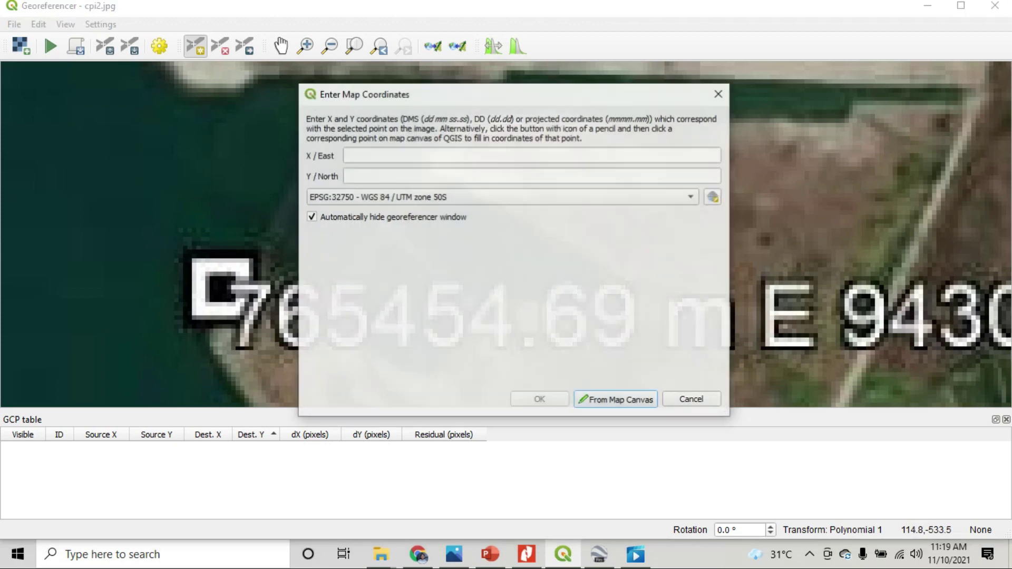
drag(368, 94, 573, 383)
click(572, 445)
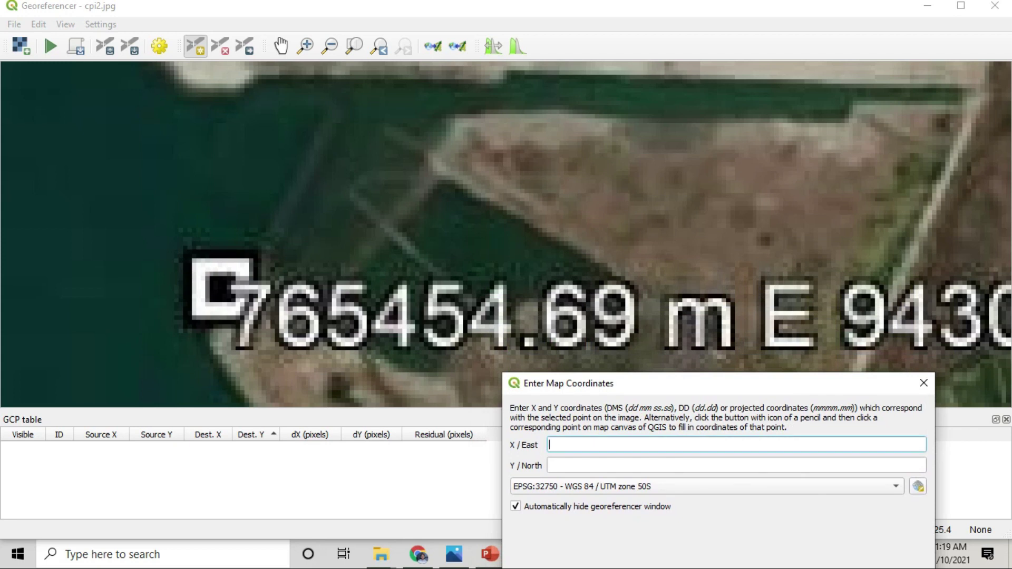
text(765454.69)
Step: Enter the northing 9430033.28 for the southwestern control point and add the point to the GCP table
drag(790, 295, 375, 253)
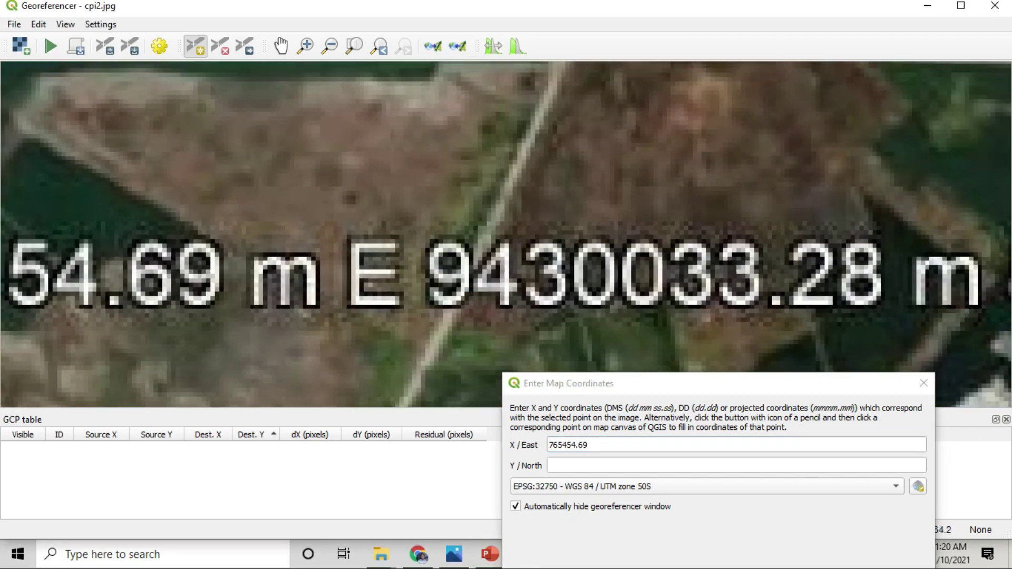
click(585, 465)
text(94300)
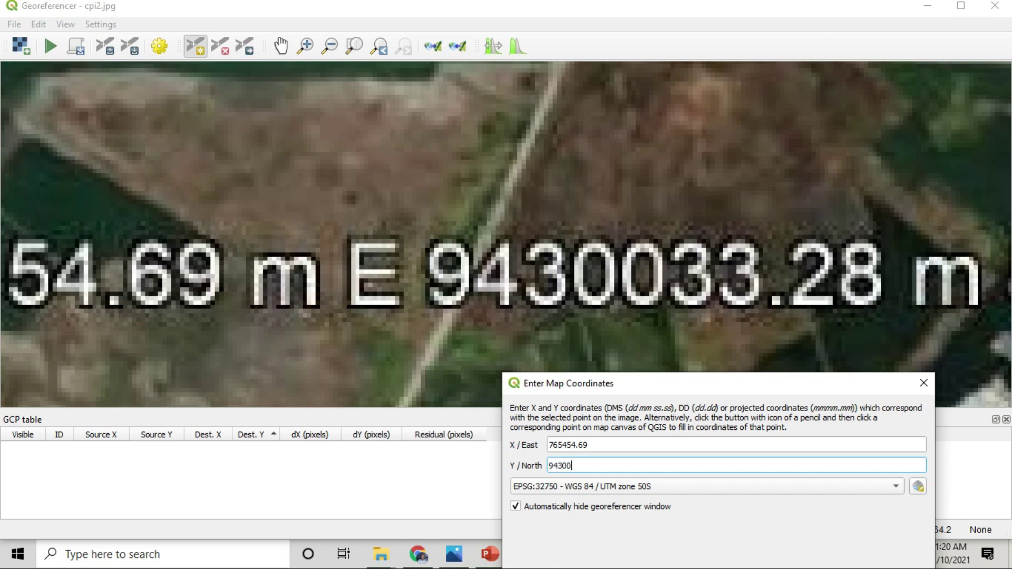
text(33.28)
drag(659, 383, 561, 110)
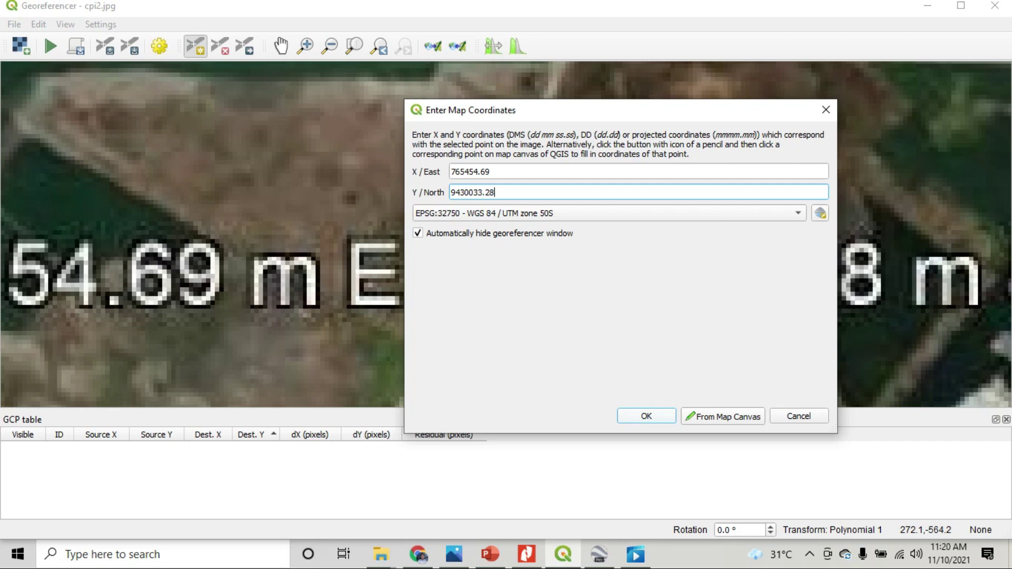
key(Return)
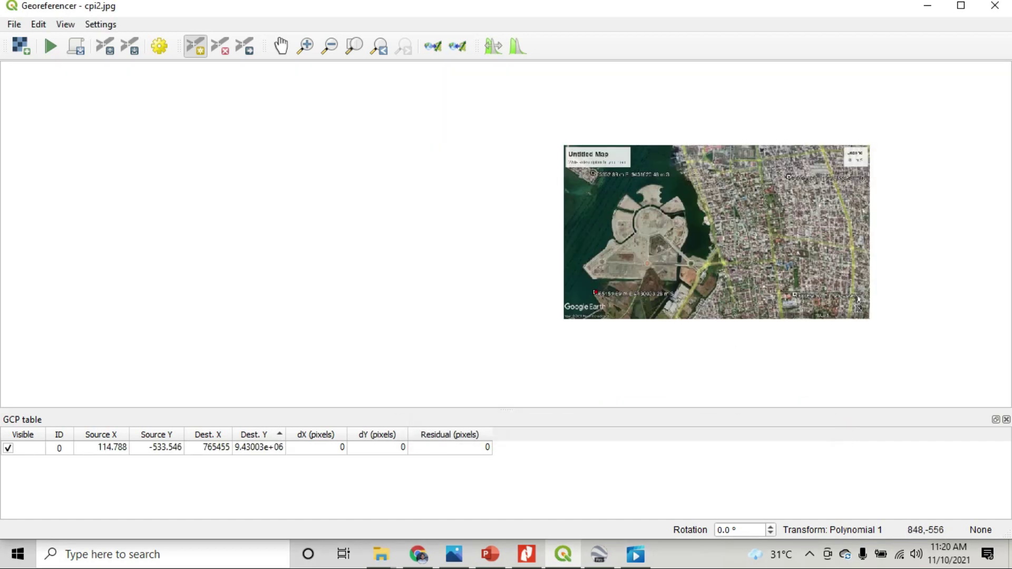
scroll(805, 296, up, 3)
drag(640, 290, 355, 279)
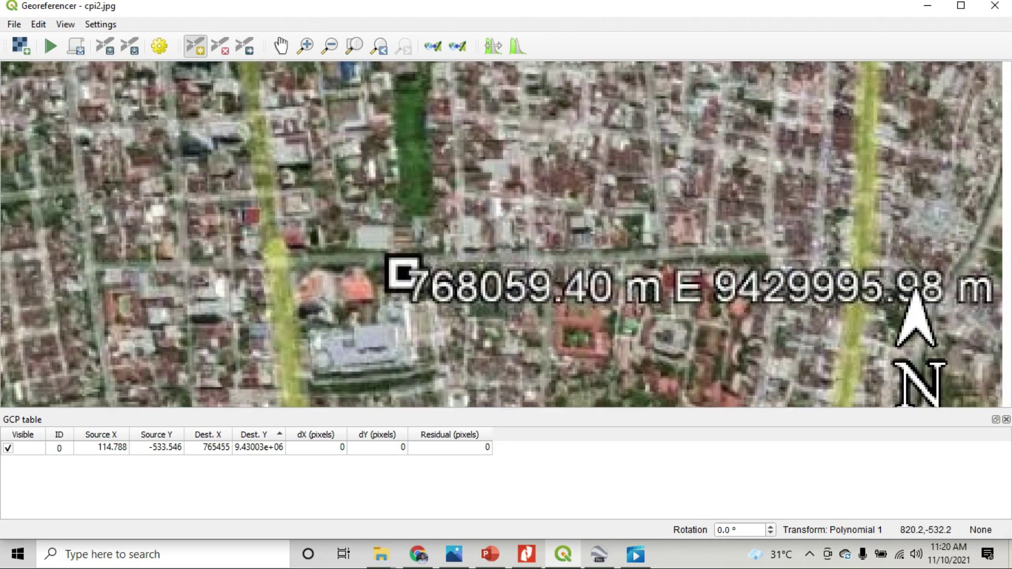
scroll(410, 245, up, 2)
scroll(407, 254, down, 2)
drag(406, 253, 378, 252)
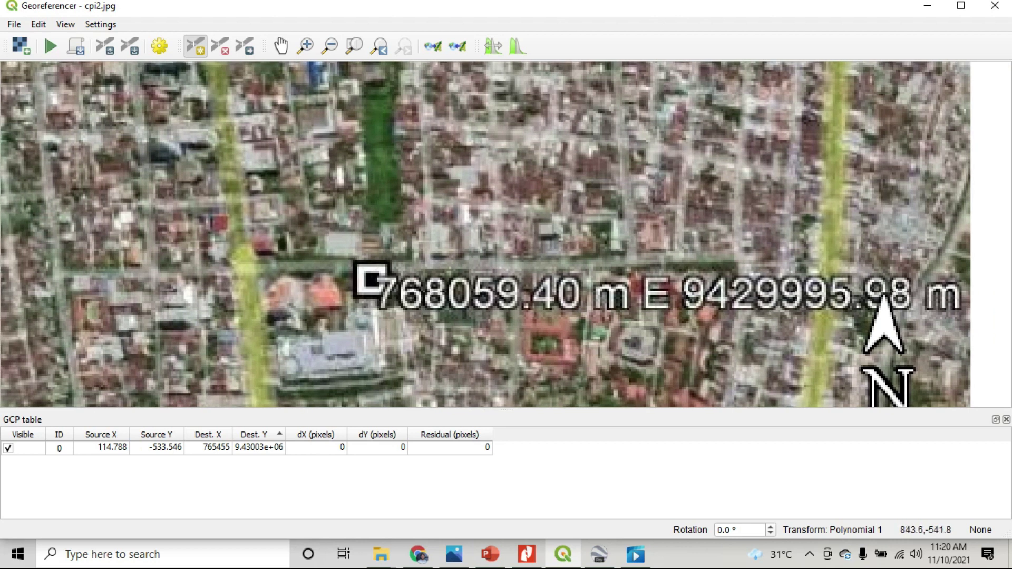
click(369, 280)
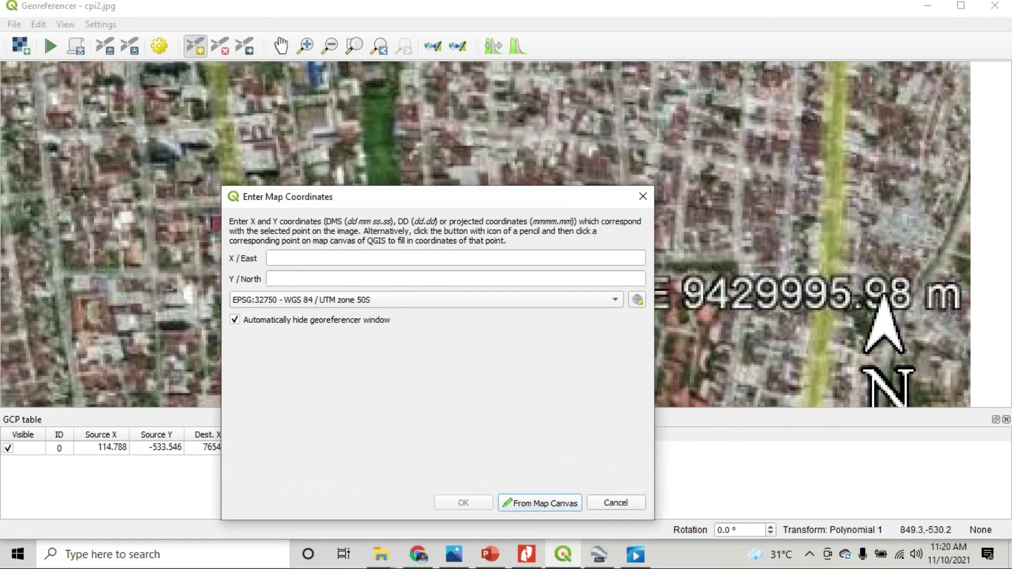
drag(400, 197, 470, 335)
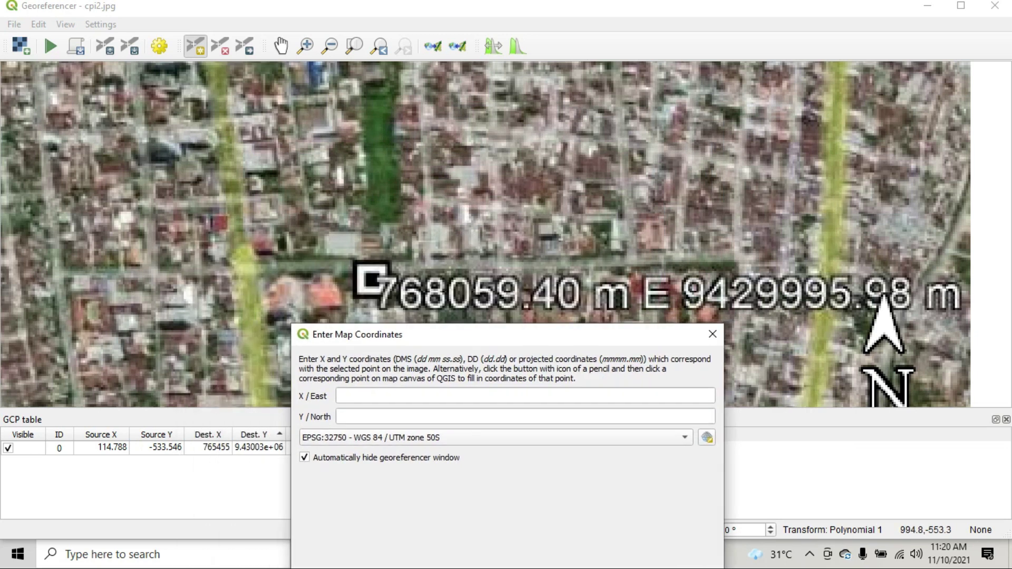
click(713, 334)
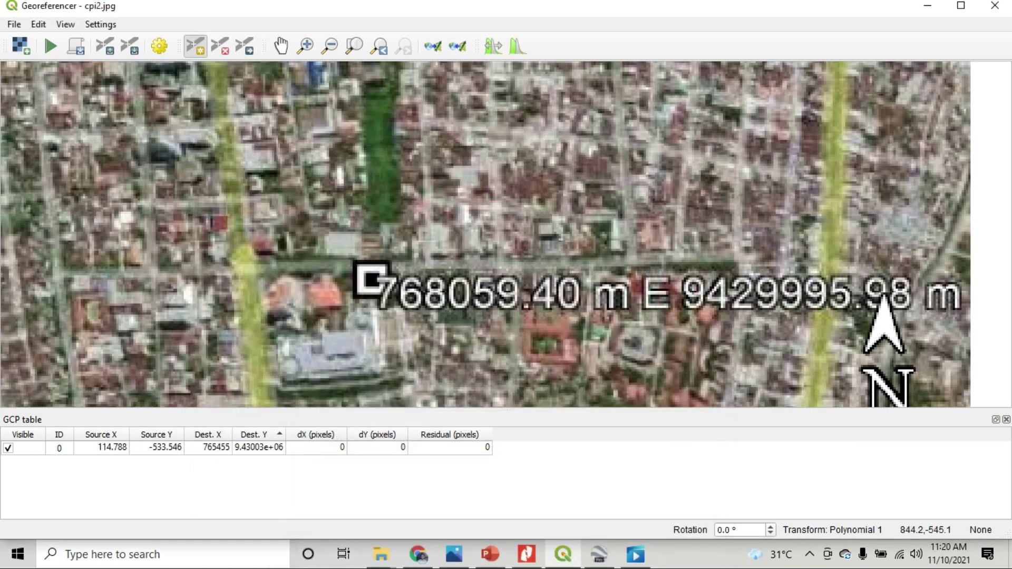
Step: Place a ground control point precisely at the centre of the southeastern marker and enter its easting, 768059.40
scroll(375, 289, up, 3)
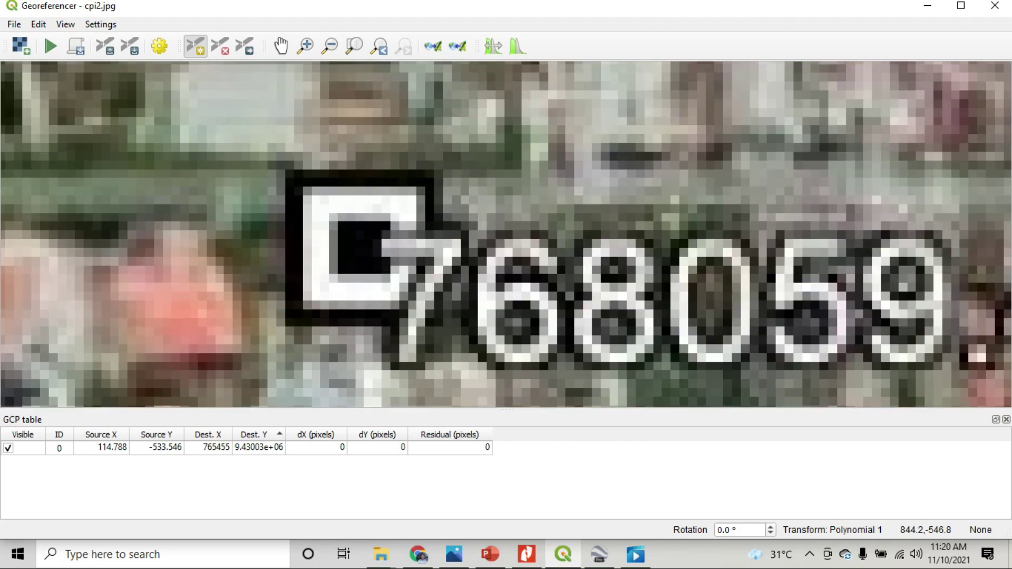
scroll(369, 241, up, 3)
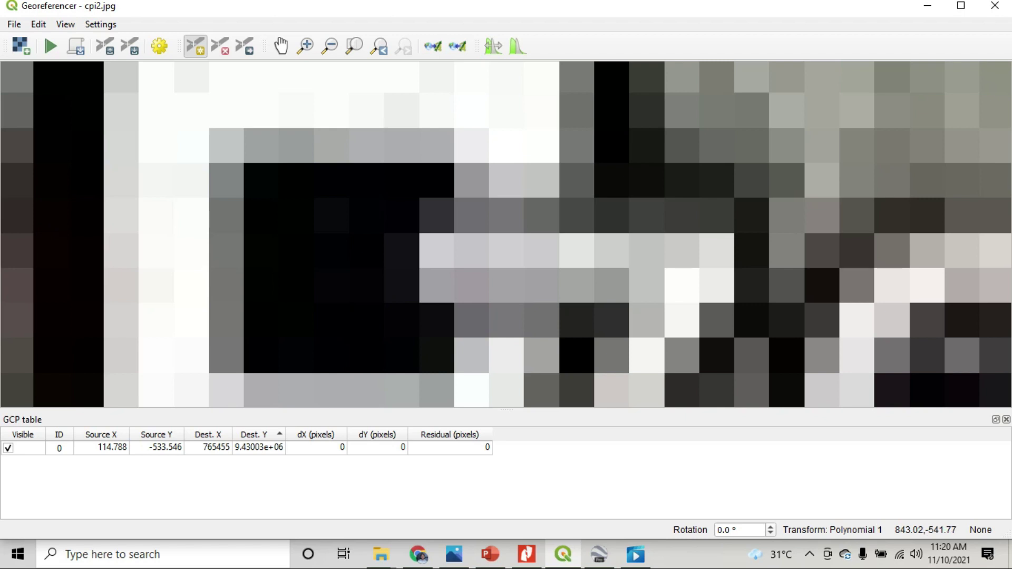
scroll(351, 259, down, 1)
scroll(351, 260, up, 2)
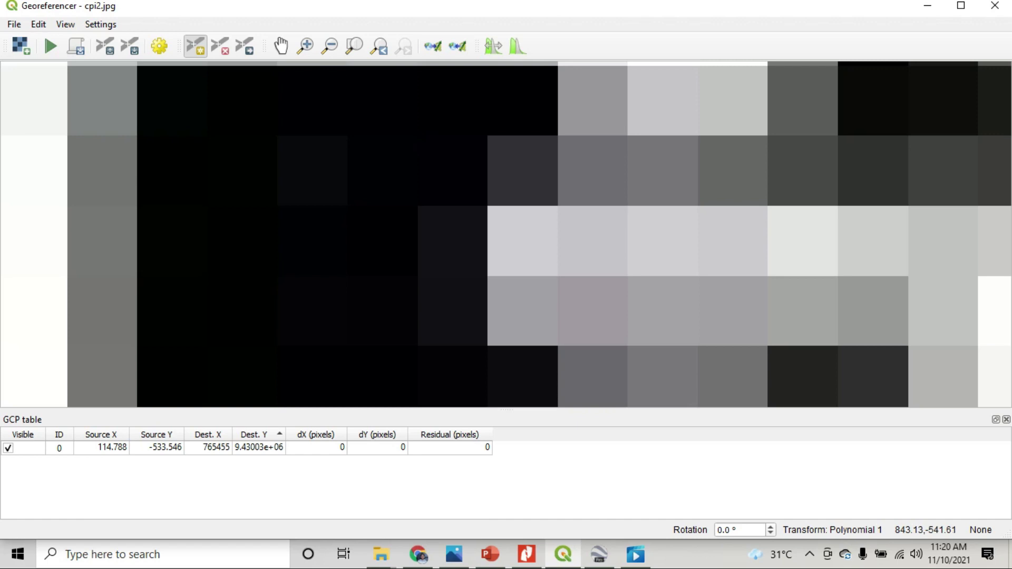
click(356, 249)
scroll(357, 248, down, 5)
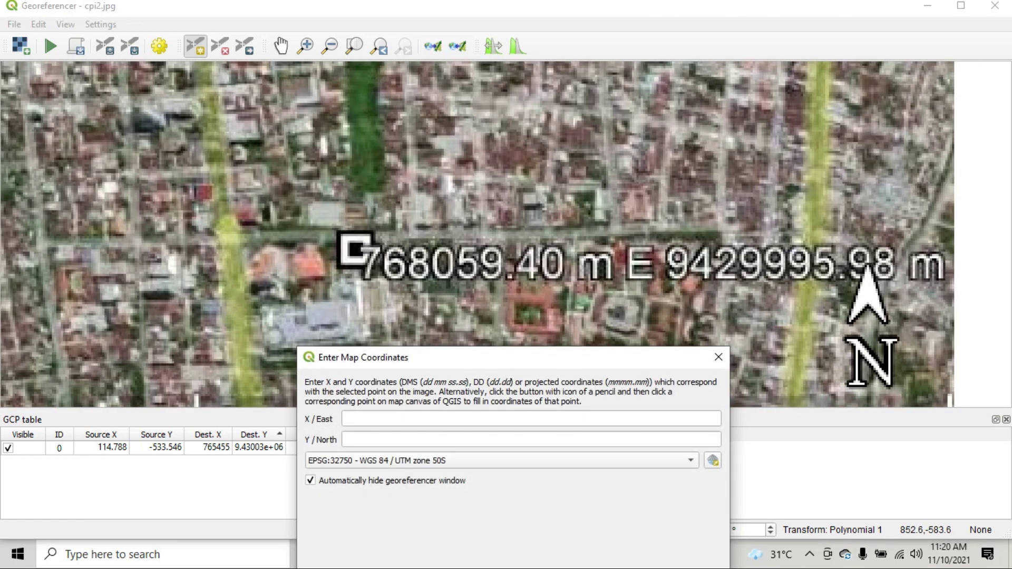
click(387, 419)
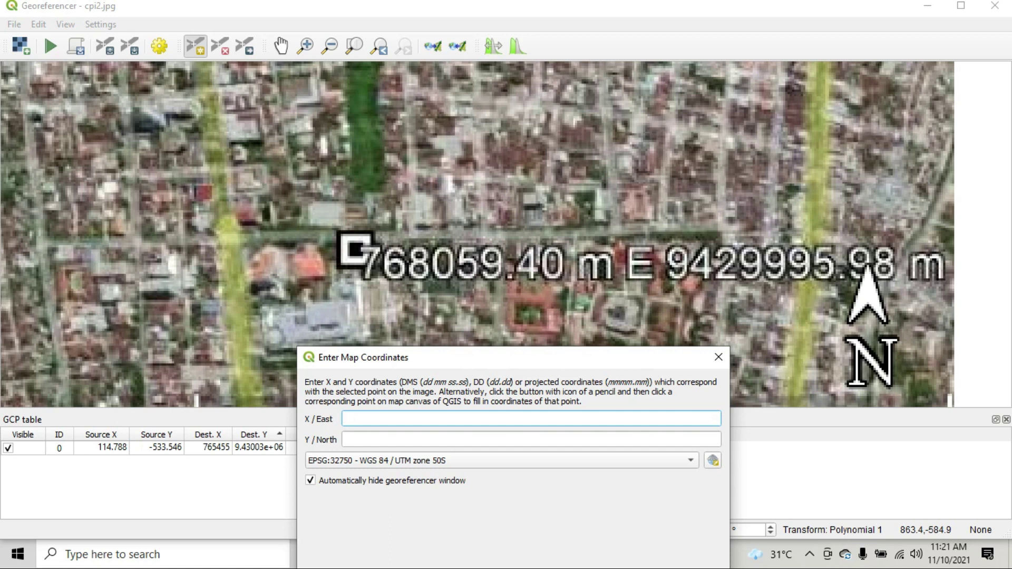
text(768059.40)
Step: Enter the northing 9429995.98 for the southeastern control point and add the point to the GCP table
key(Tab)
text(9429995)
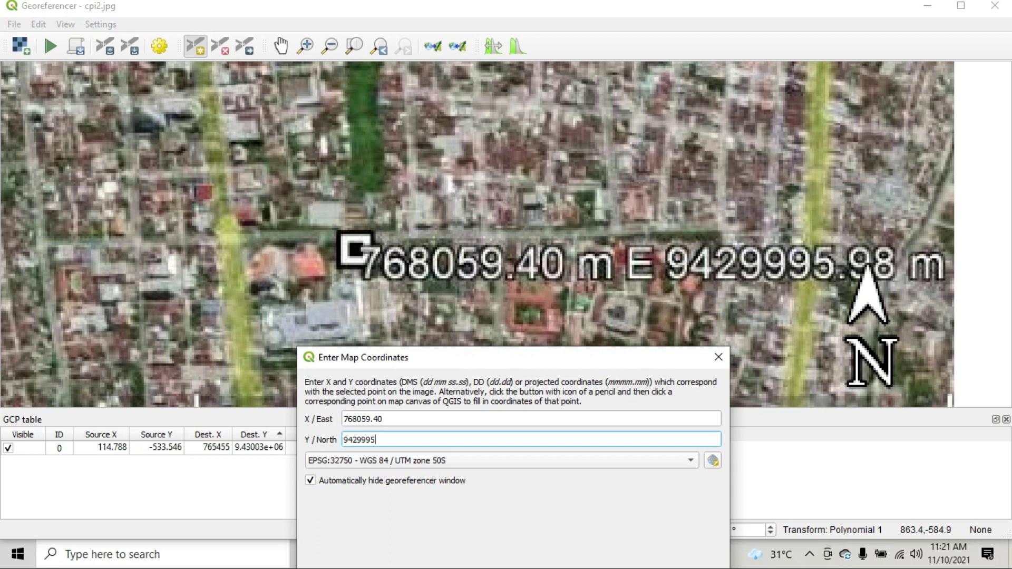
text(.98)
drag(501, 358, 466, 204)
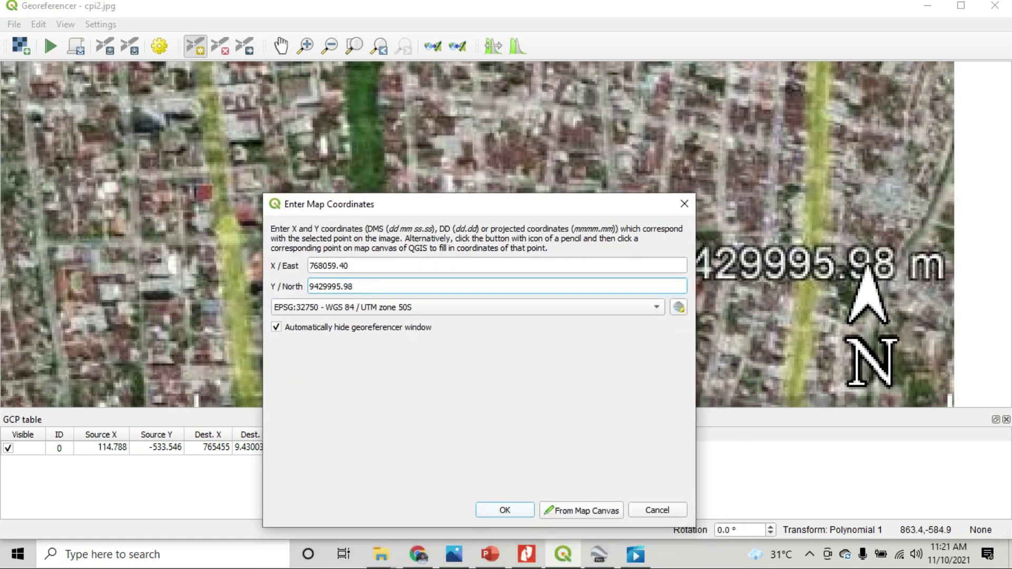
key(Return)
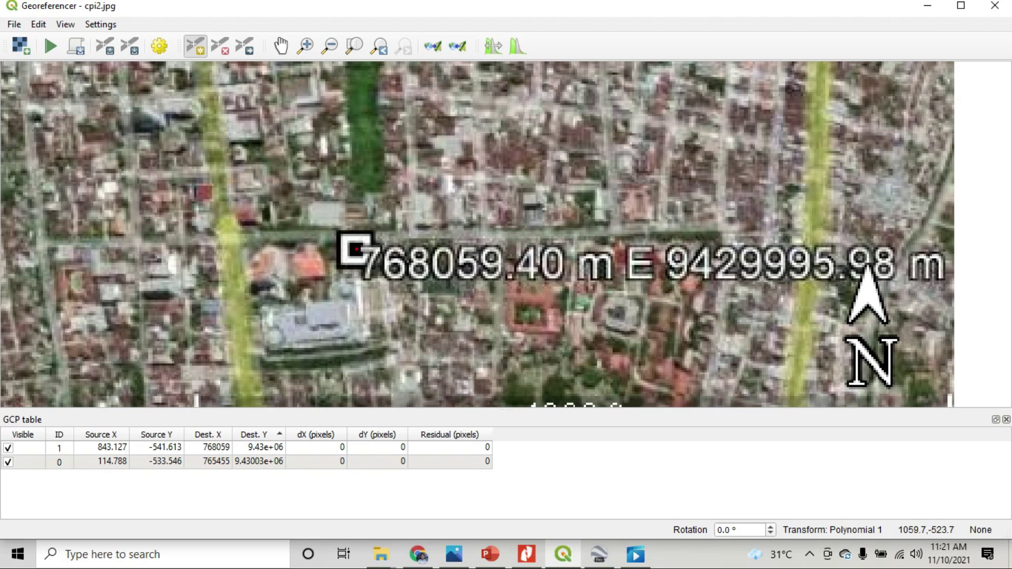
Step: Place a ground control point at the centre of the northeastern marker and enter its easting, 768033.06
scroll(853, 112, down, 2)
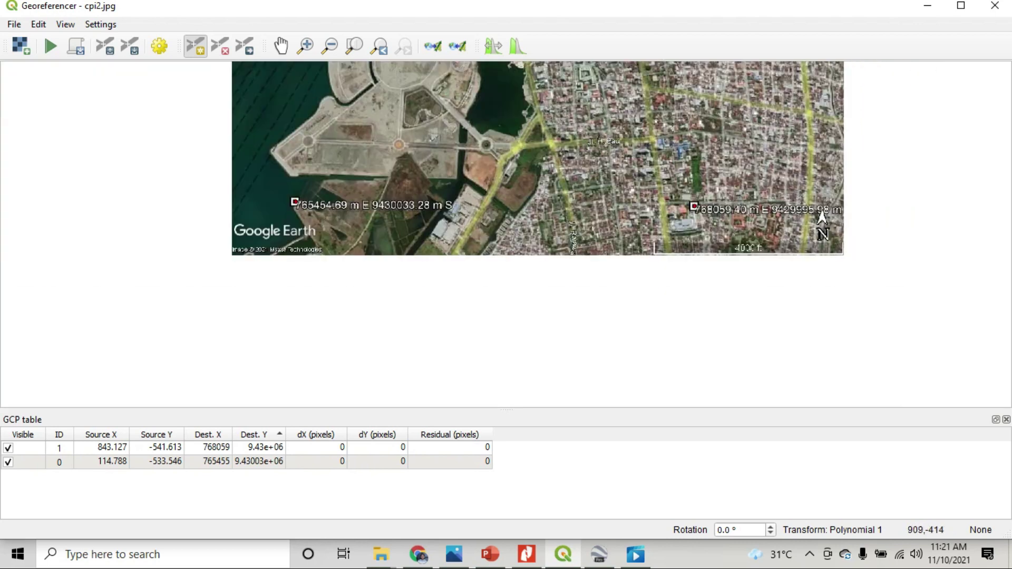
drag(729, 133, 672, 442)
scroll(684, 292, up, 2)
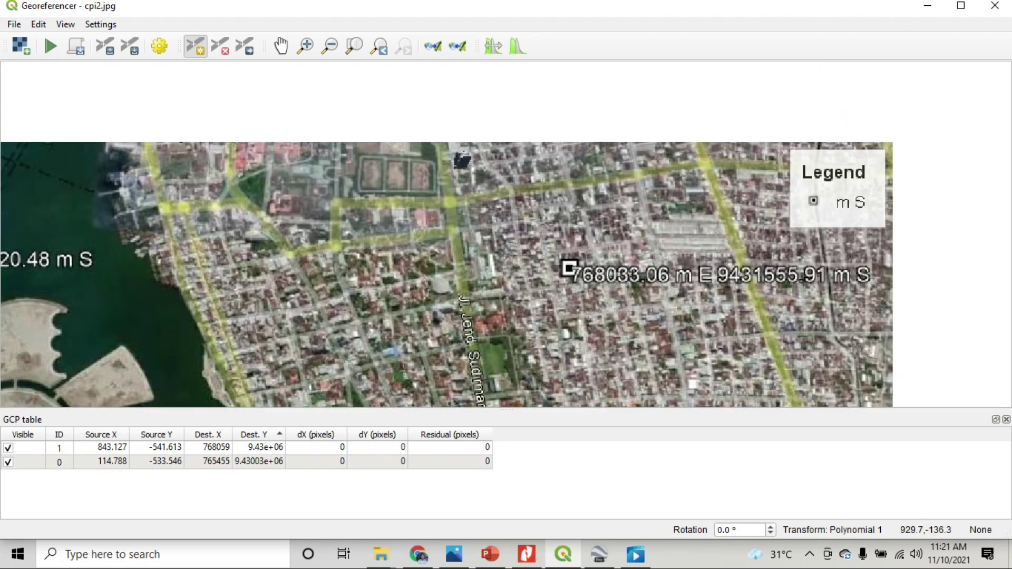
scroll(448, 245, up, 5)
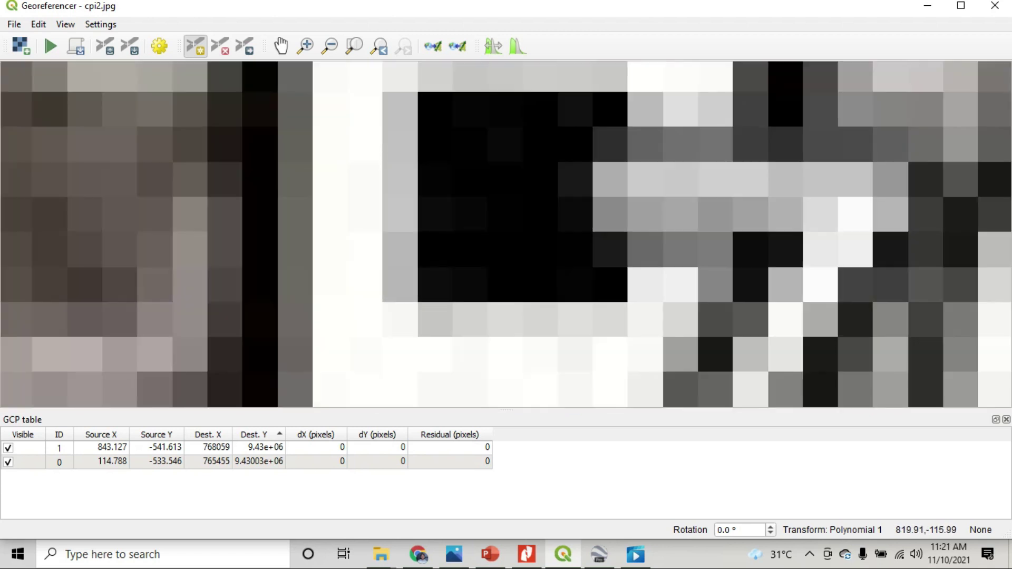
click(504, 209)
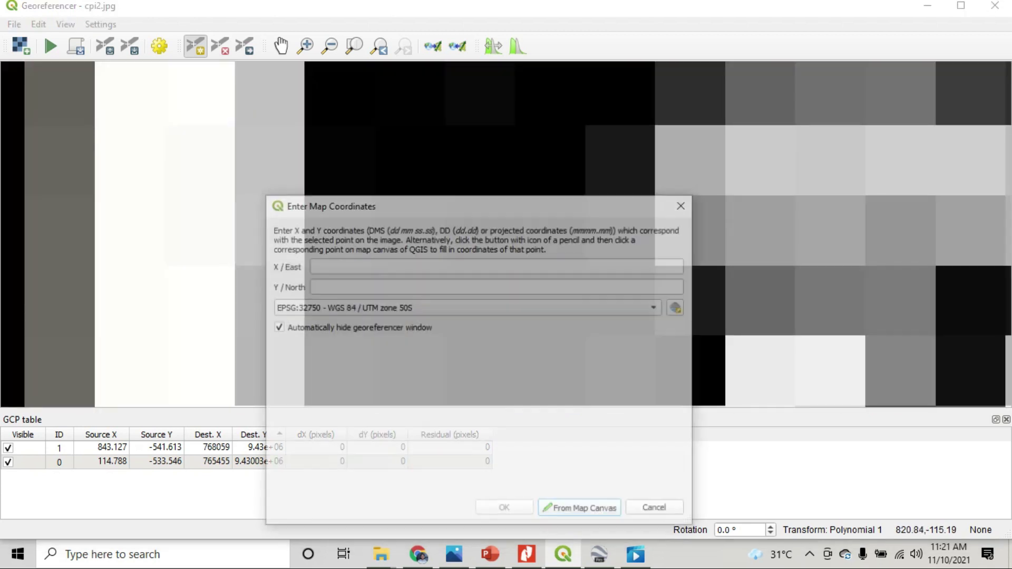
scroll(543, 178, down, 4)
drag(604, 204, 781, 283)
click(738, 345)
text(7680)
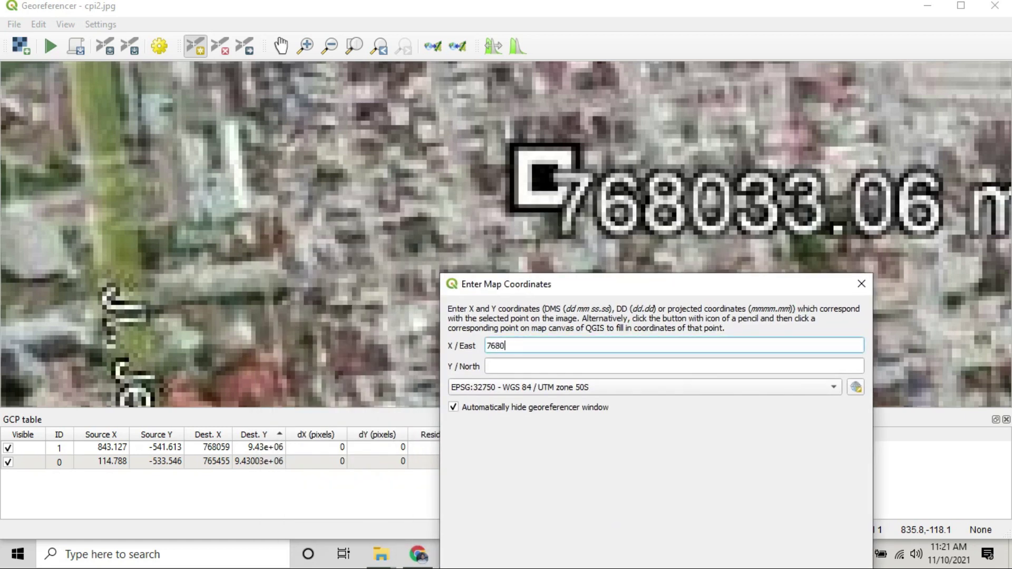
text(33.06)
Step: Enter the northing 9431555.91 for the northeastern control point and add the point to the GCP table
drag(764, 197, 689, 179)
drag(589, 200, 276, 189)
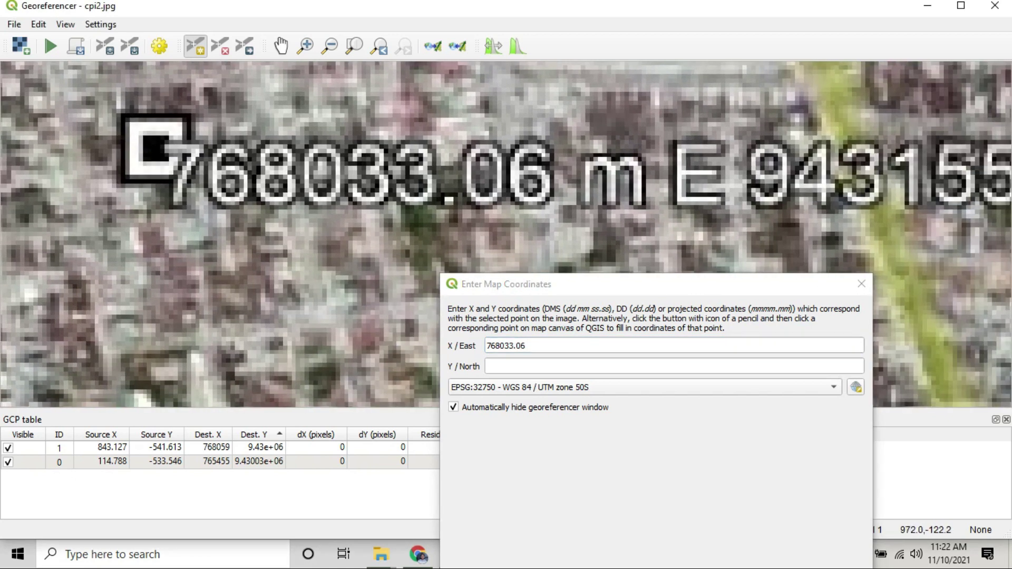
drag(606, 201, 285, 214)
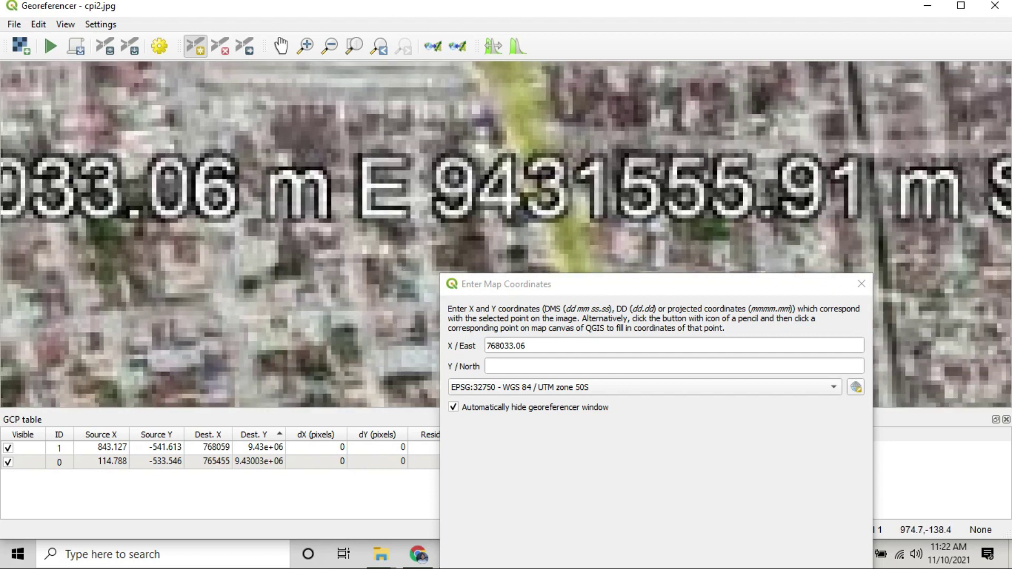
click(527, 366)
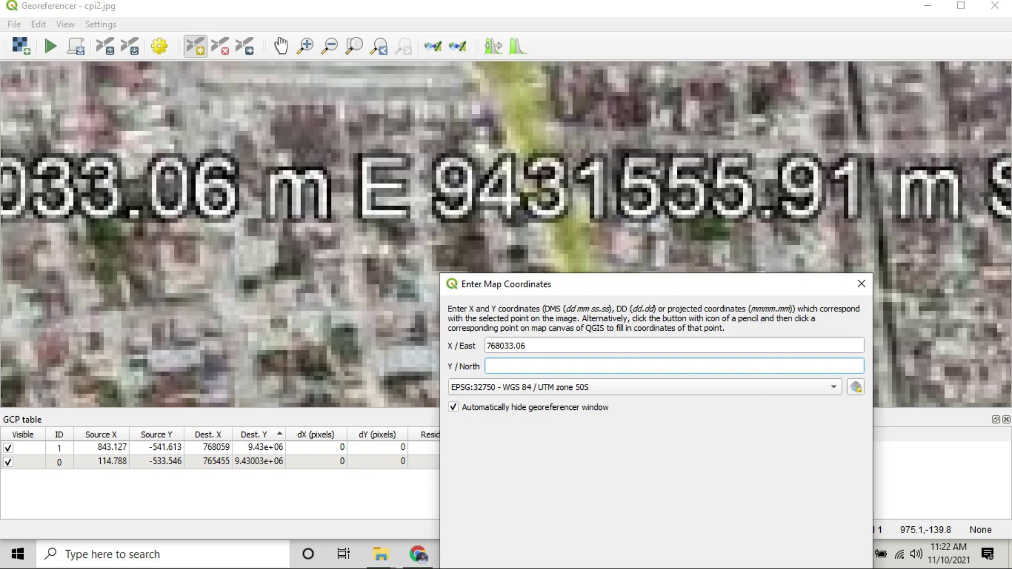
text(9431555.91)
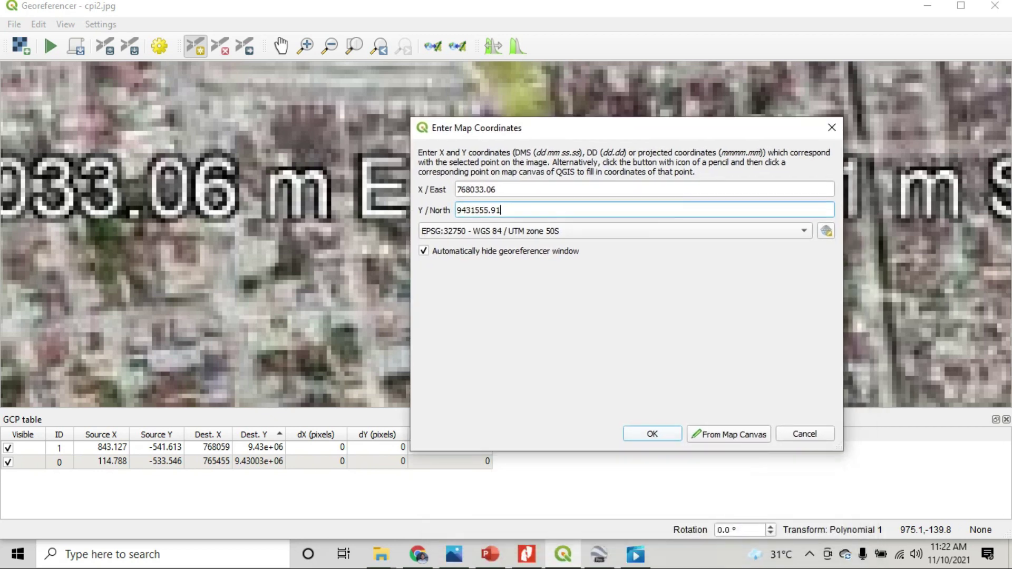
key(Return)
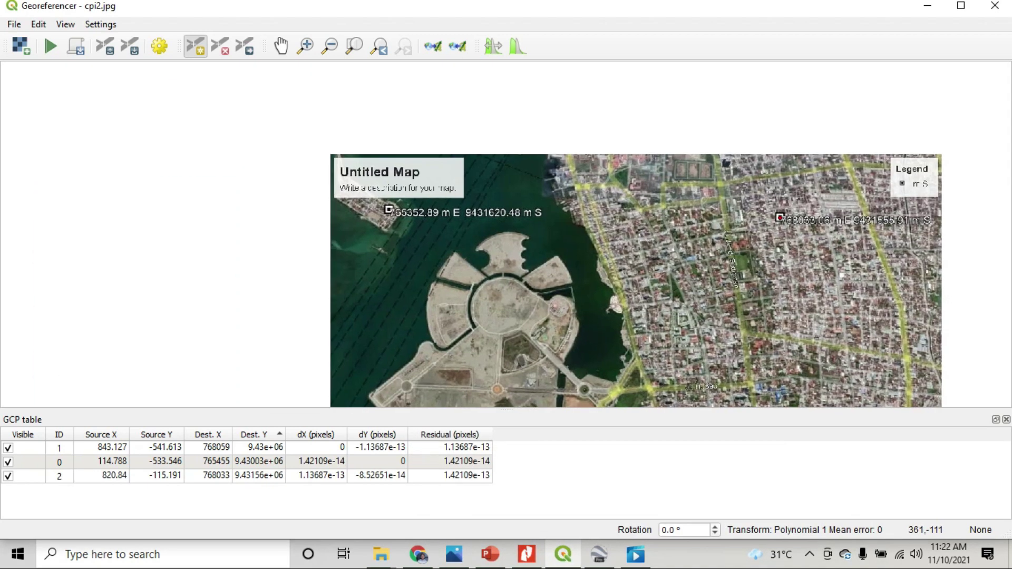
Step: Place a ground control point at the centre of the northwestern marker and enter its easting, 765352.89
scroll(435, 183, up, 2)
scroll(213, 308, up, 2)
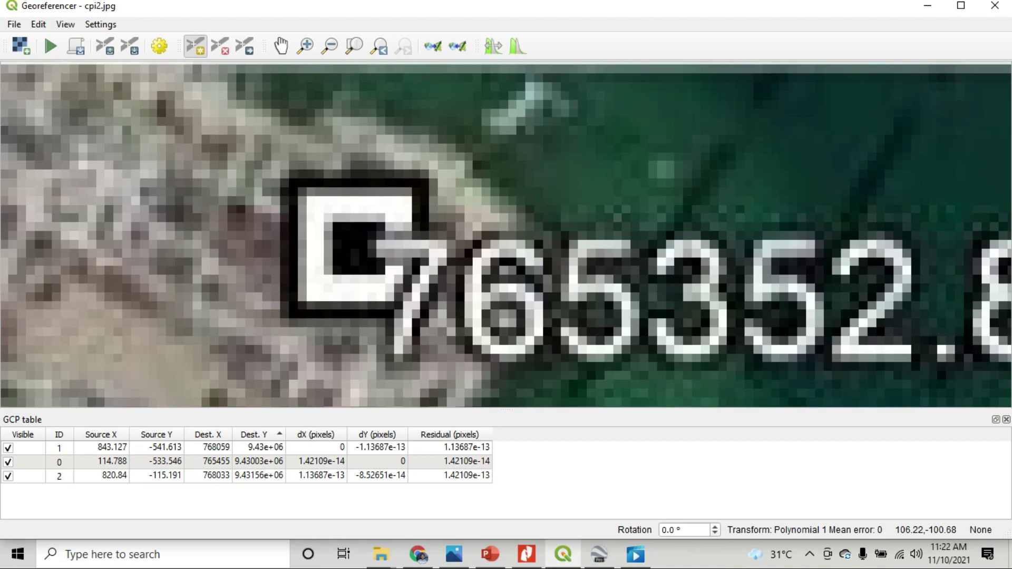
scroll(368, 250, up, 2)
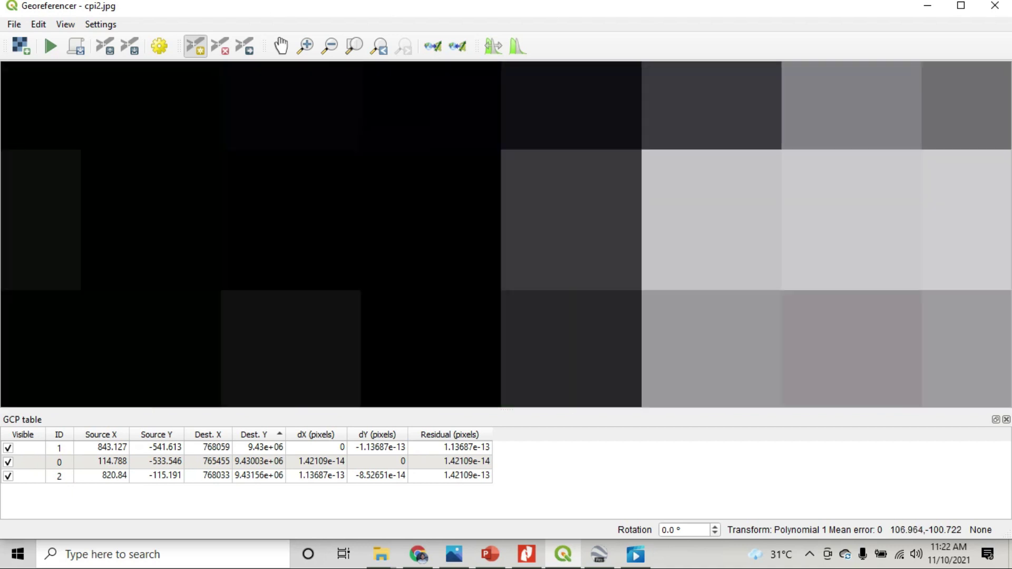
click(357, 251)
scroll(365, 250, down, 6)
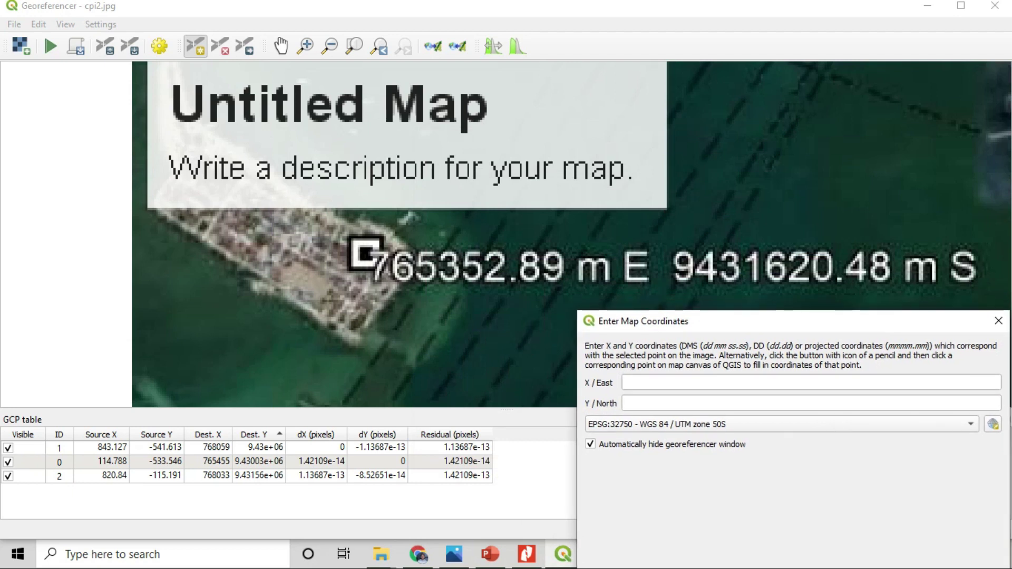
text(765352.89)
key(Tab)
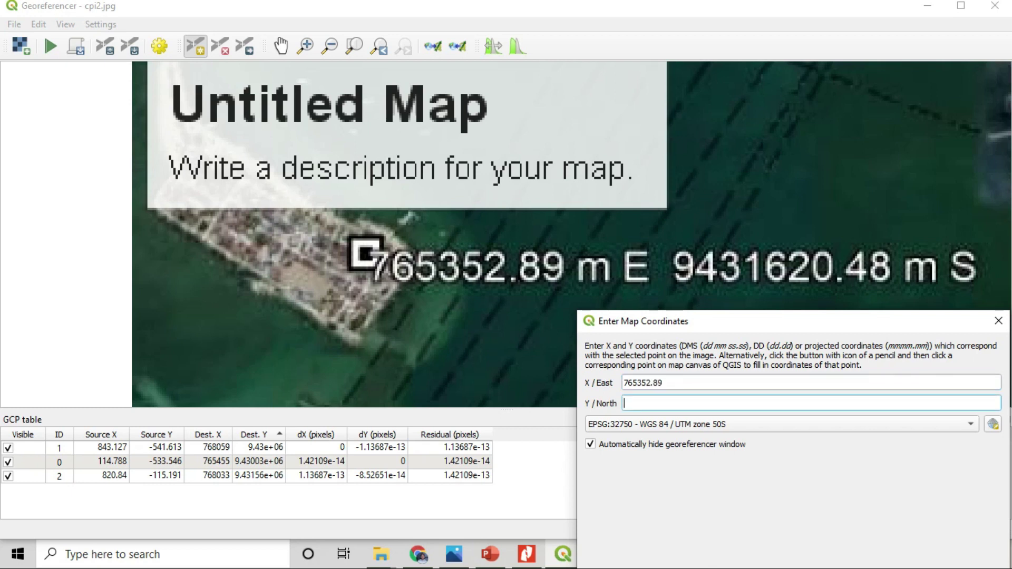
Step: Enter the northing 9431620.48 for the northwestern control point, add the point to the GCP table and start georeferencing
text(9431620.48)
drag(764, 321, 622, 167)
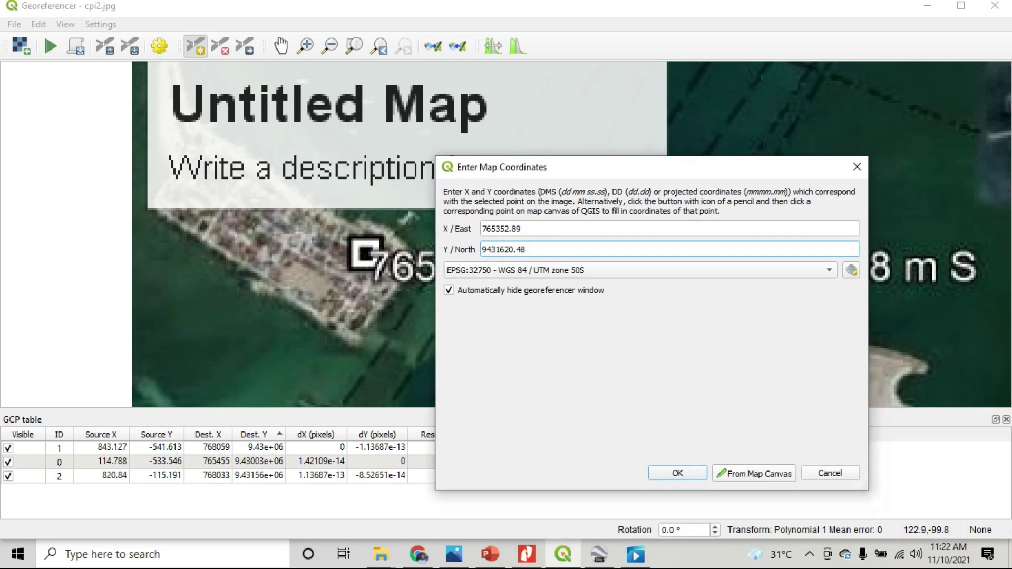
key(Return)
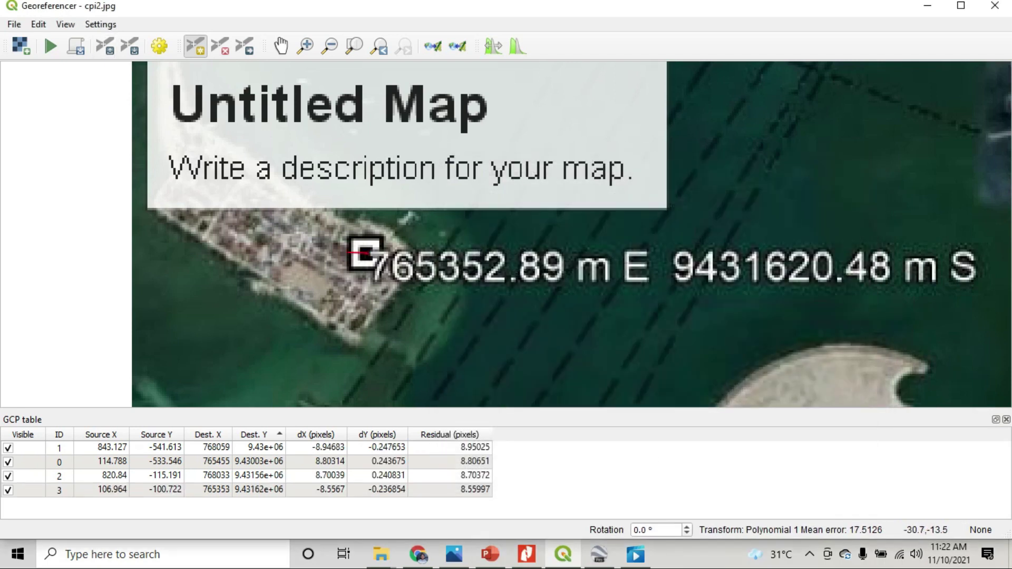
click(50, 46)
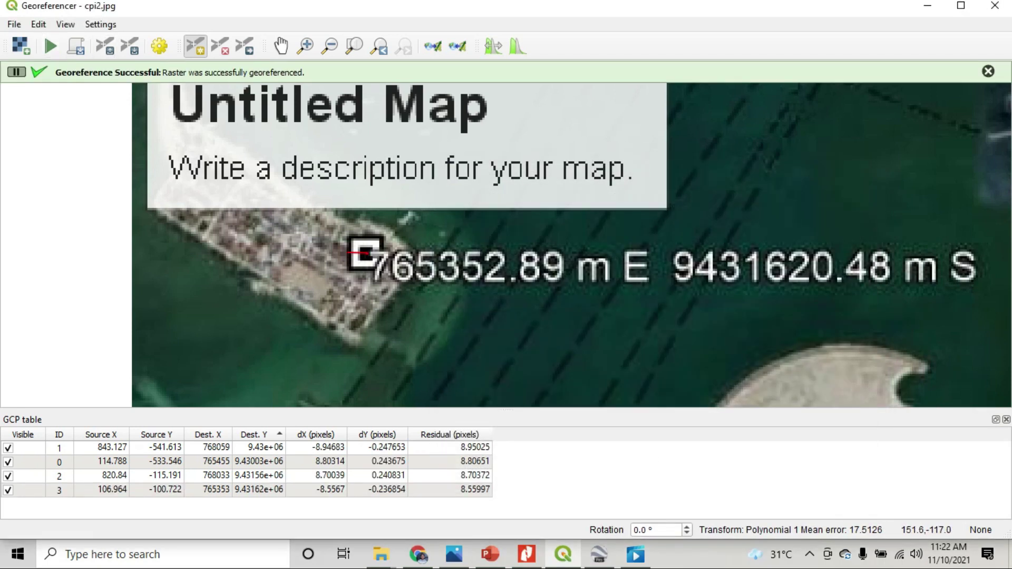
Step: Examine the four placed control points and their residual lines across the source image
scroll(571, 297, down, 10)
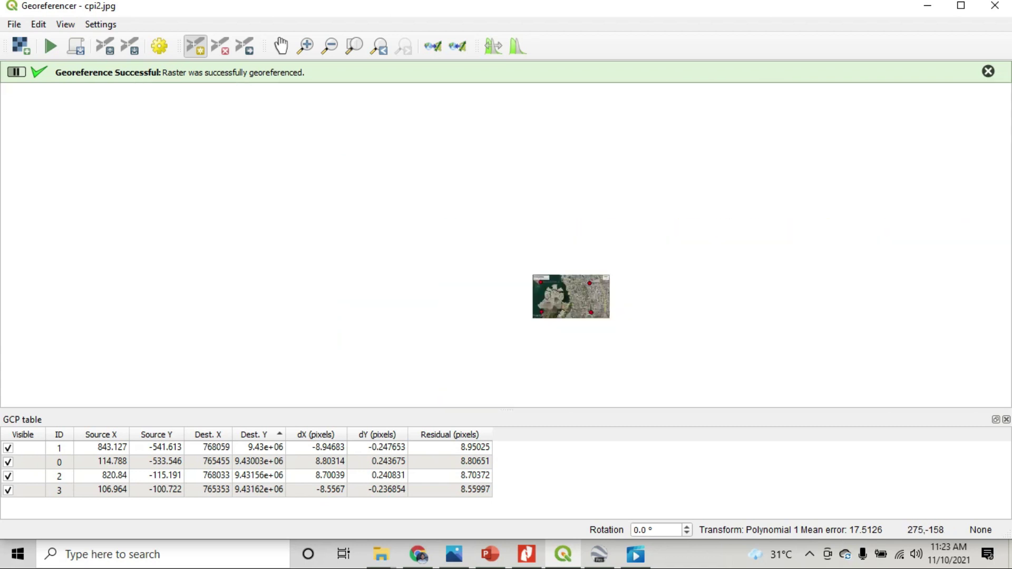
scroll(571, 297, up, 4)
scroll(730, 186, up, 4)
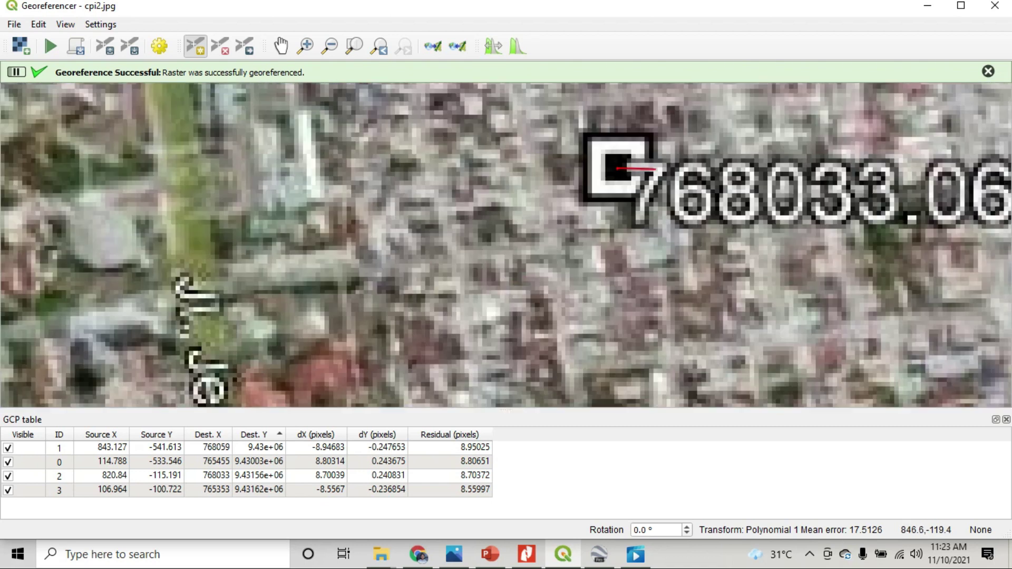
scroll(731, 186, down, 6)
scroll(792, 309, up, 2)
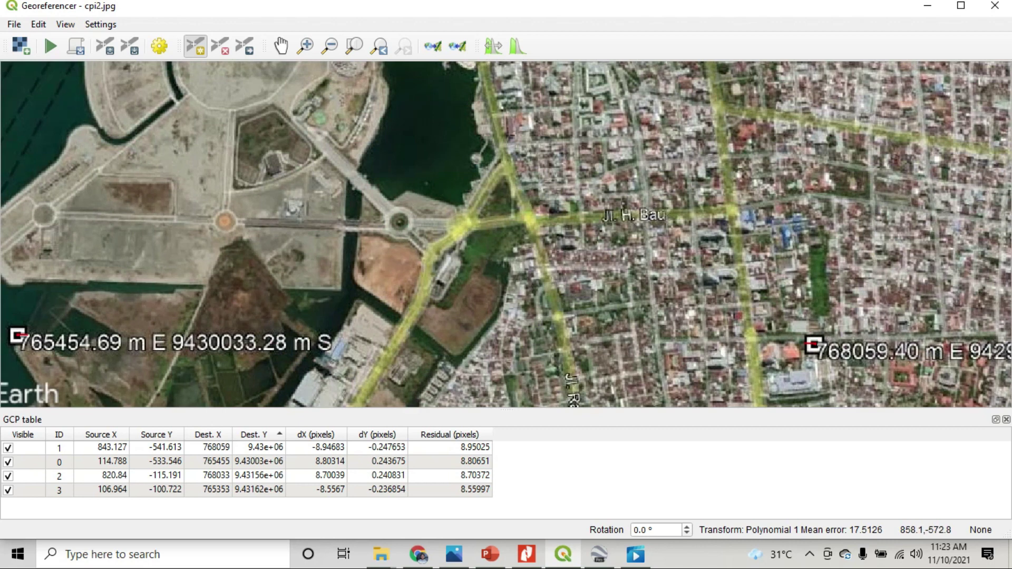
scroll(792, 308, up, 2)
scroll(785, 295, down, 5)
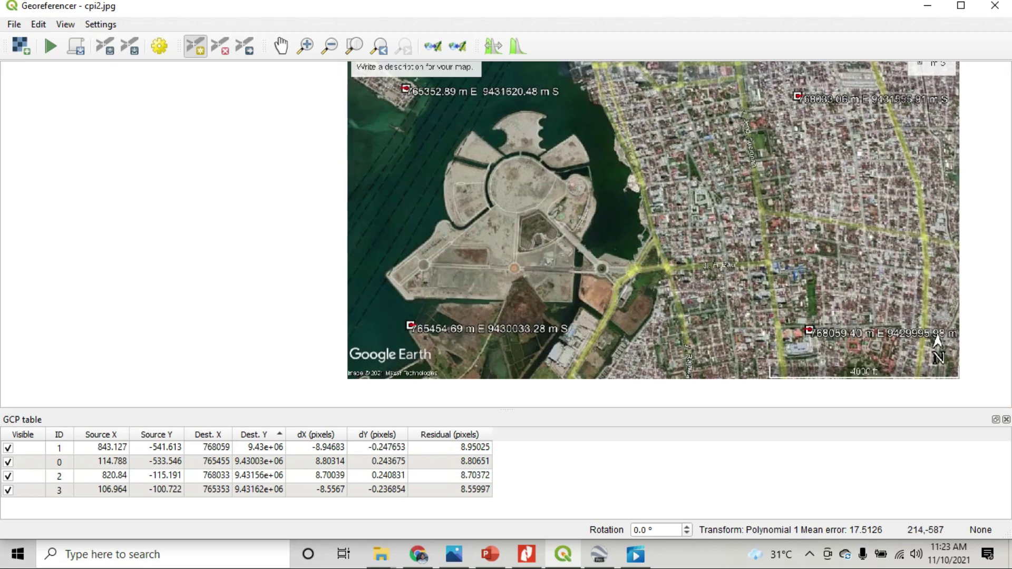
scroll(416, 274, up, 5)
scroll(411, 229, down, 6)
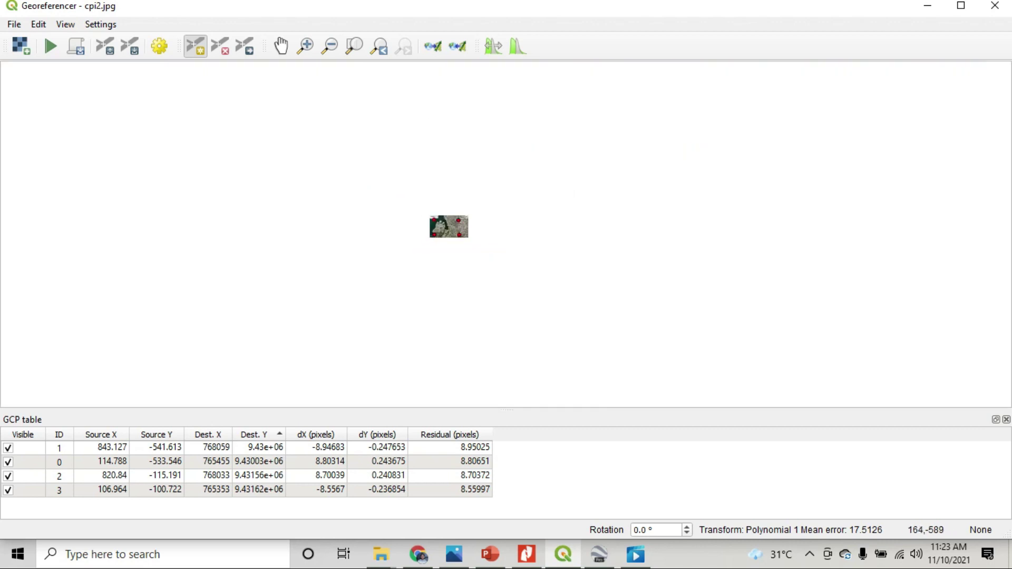
scroll(467, 197, up, 2)
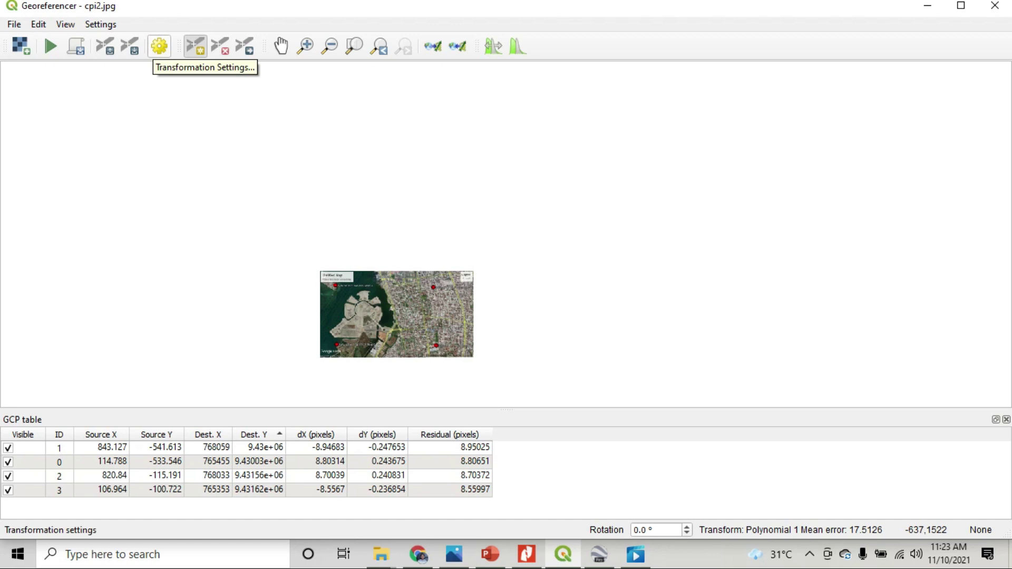
Step: Check and accept the transformation settings for the cpi_modified2.tif output, and run the georeferencing again
click(159, 47)
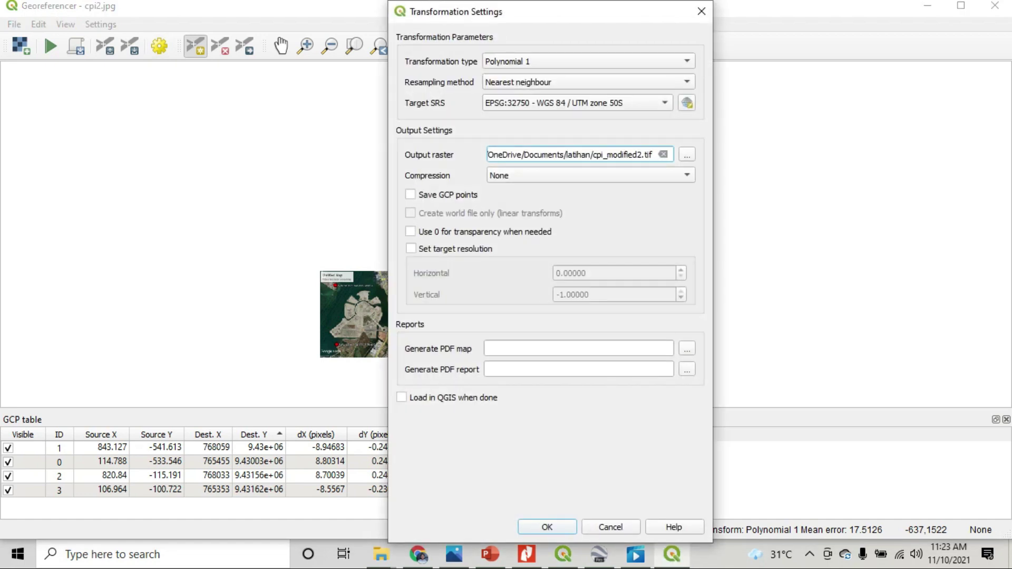
click(547, 527)
click(51, 46)
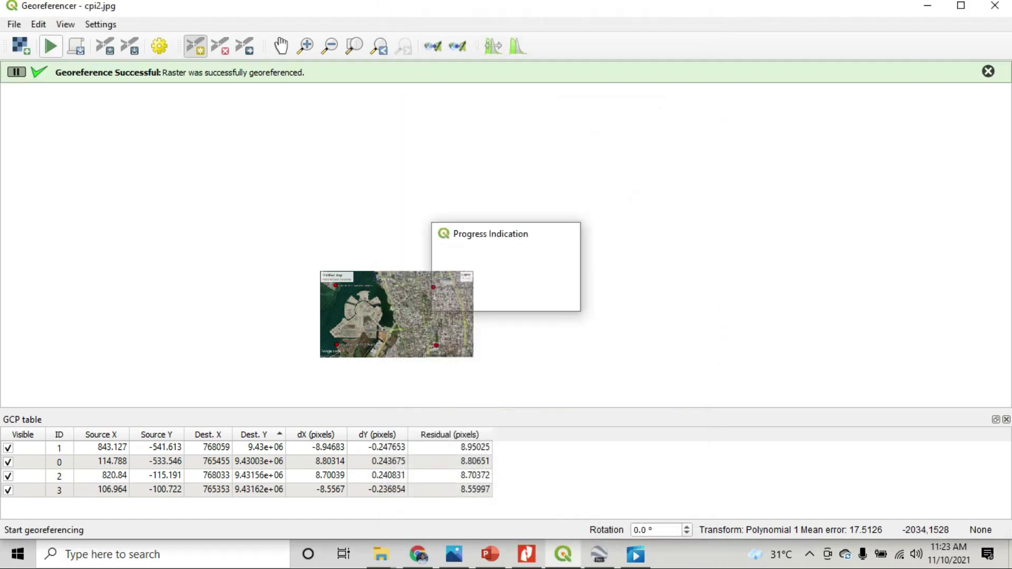
Step: Add cpi_modified2 from the latihan folder in File Explorer to the QGIS project as a layer above makassar
click(928, 6)
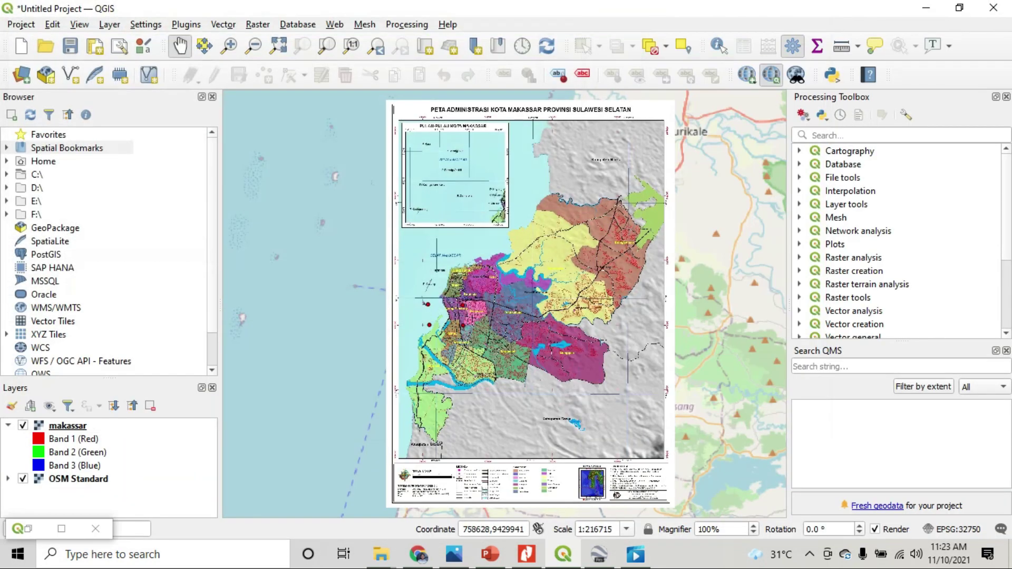
click(381, 553)
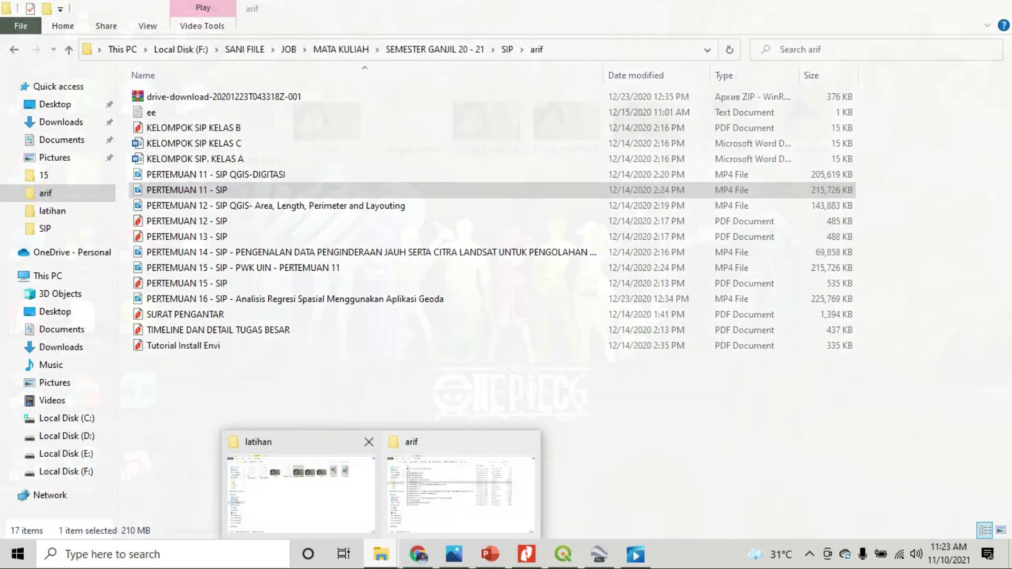
click(301, 490)
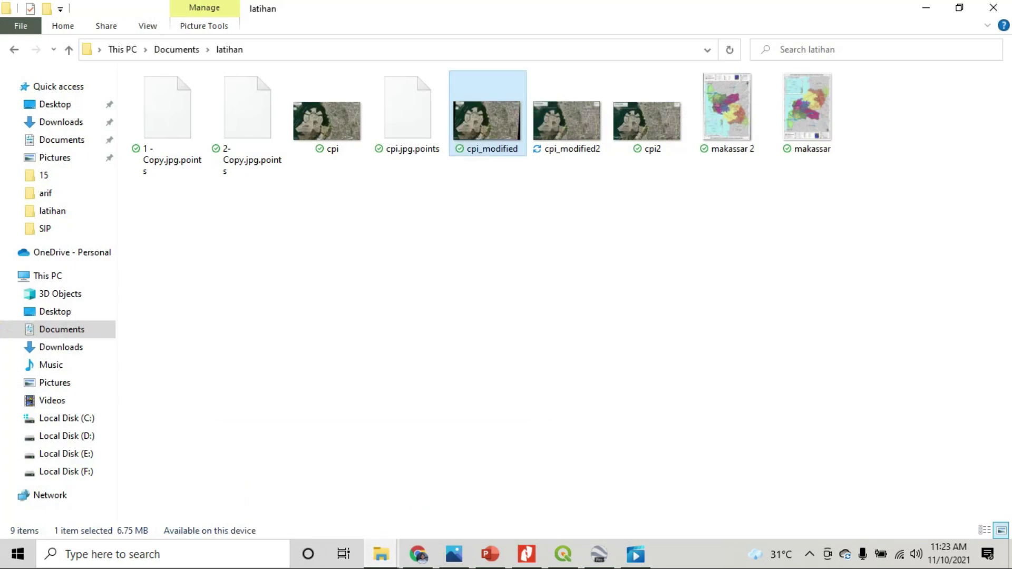
click(567, 122)
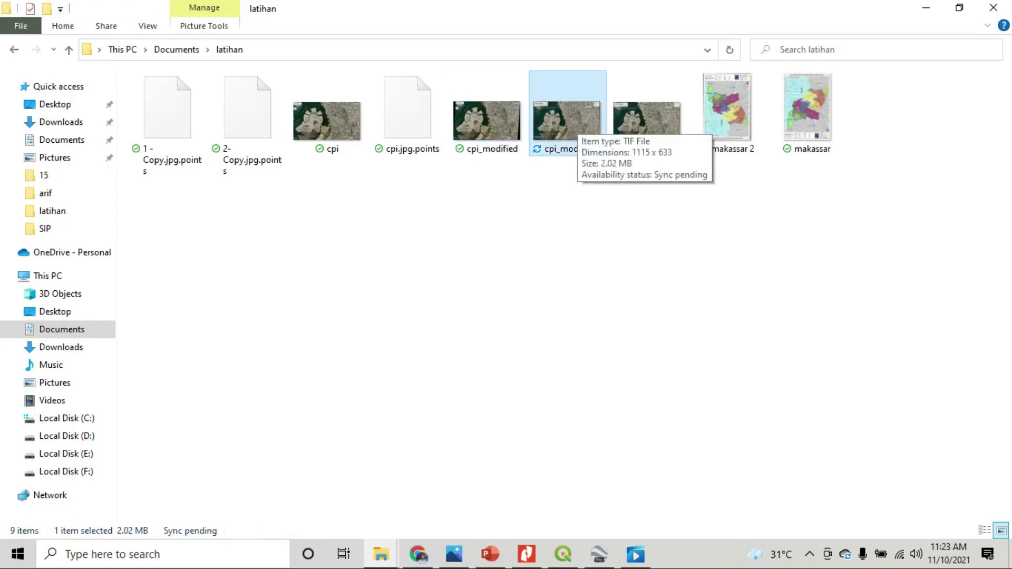
mouse_move(567, 127)
mouse_down()
mouse_move(546, 500)
mouse_move(562, 554)
mouse_move(537, 464)
mouse_move(82, 512)
mouse_move(64, 425)
mouse_up()
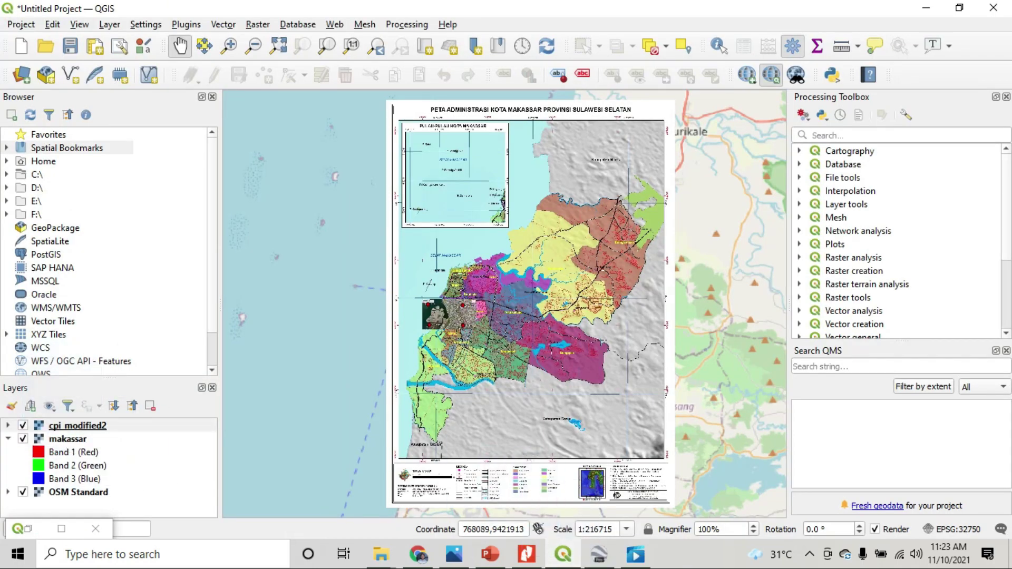
Step: Hide the makassar layer so that cpi_modified2 can be compared with OSM Standard
scroll(458, 332, up, 3)
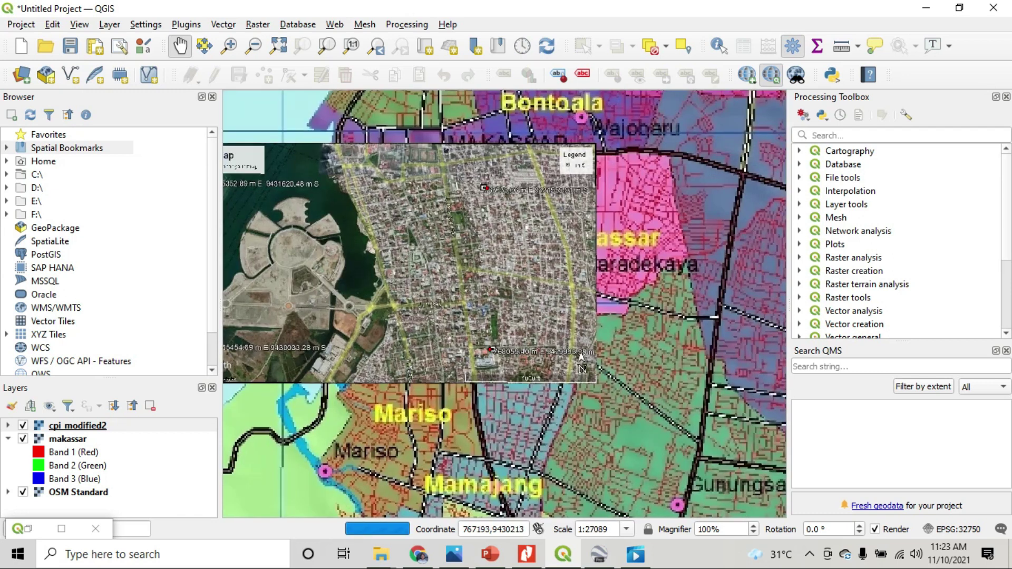
drag(458, 332, 717, 340)
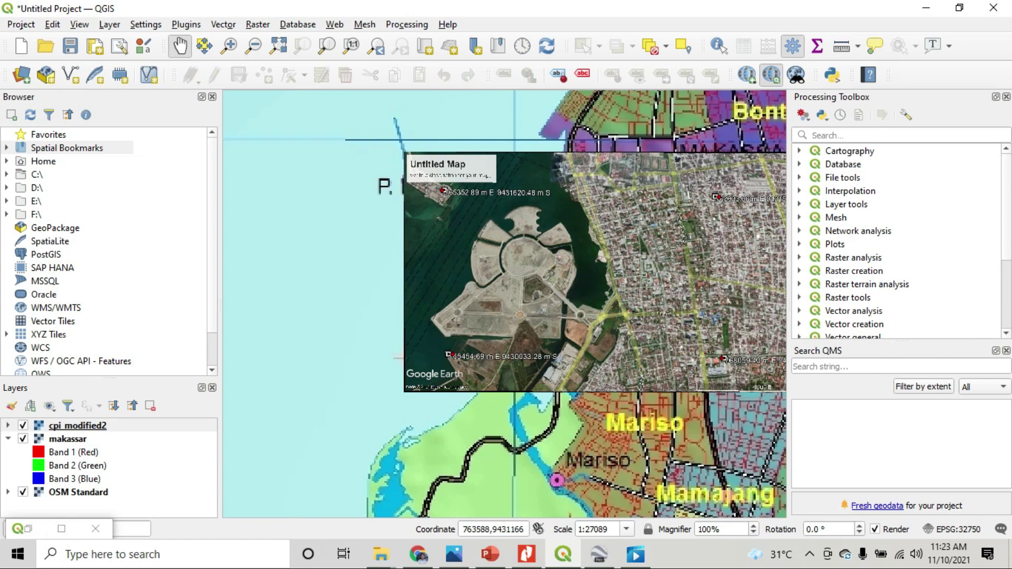
click(23, 438)
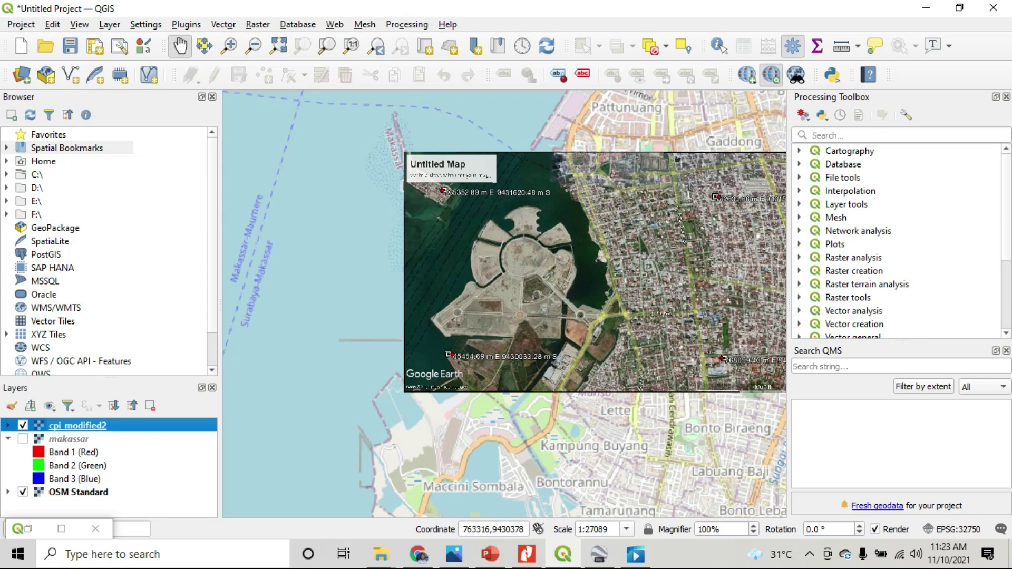
Step: Set the cpi_modified2 layer's blending mode to Overlay and check its alignment with the OSM basemap around Centre Point of Indonesia
double_click(78, 425)
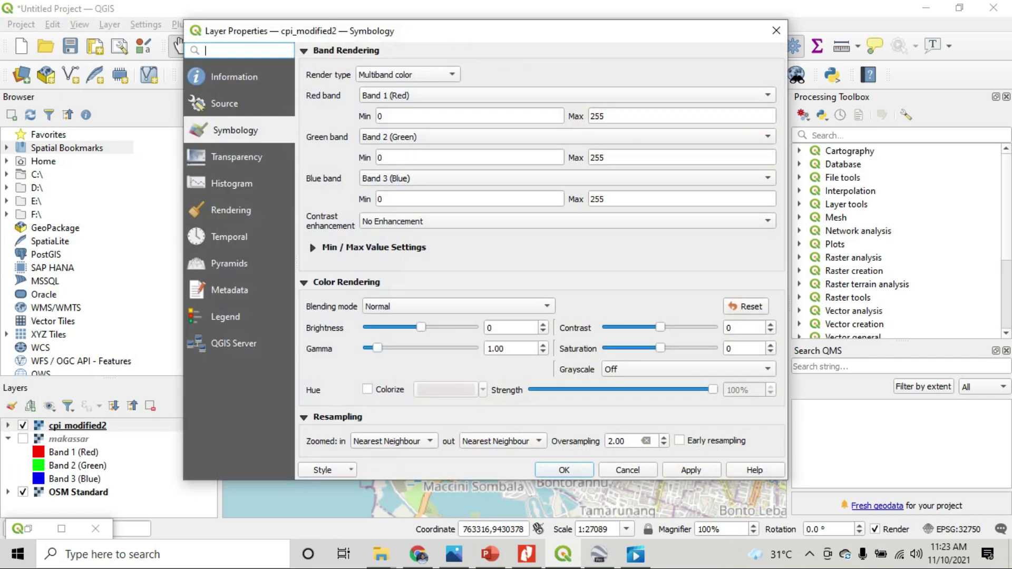
click(458, 306)
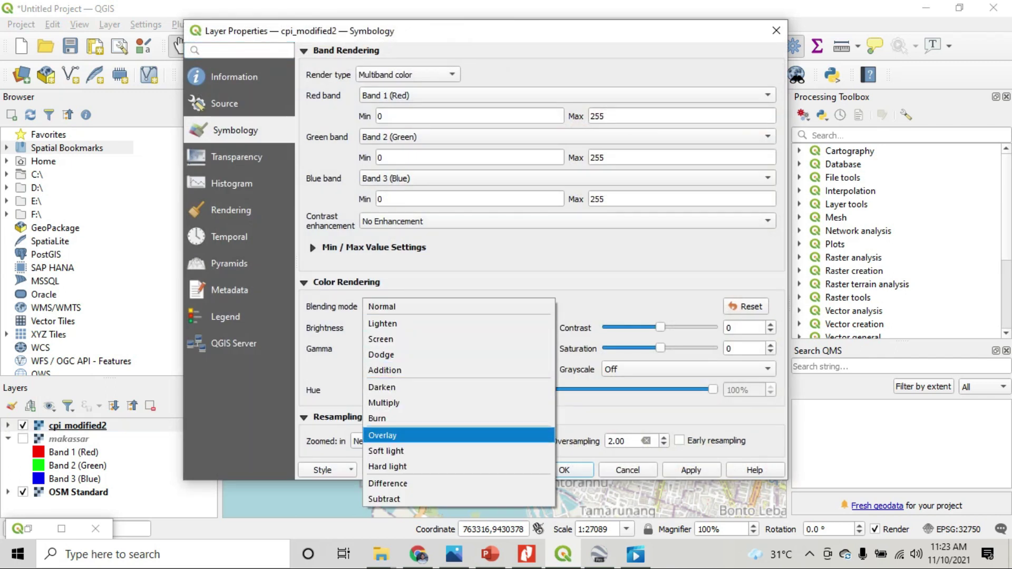
click(400, 430)
click(564, 469)
scroll(564, 278, up, 2)
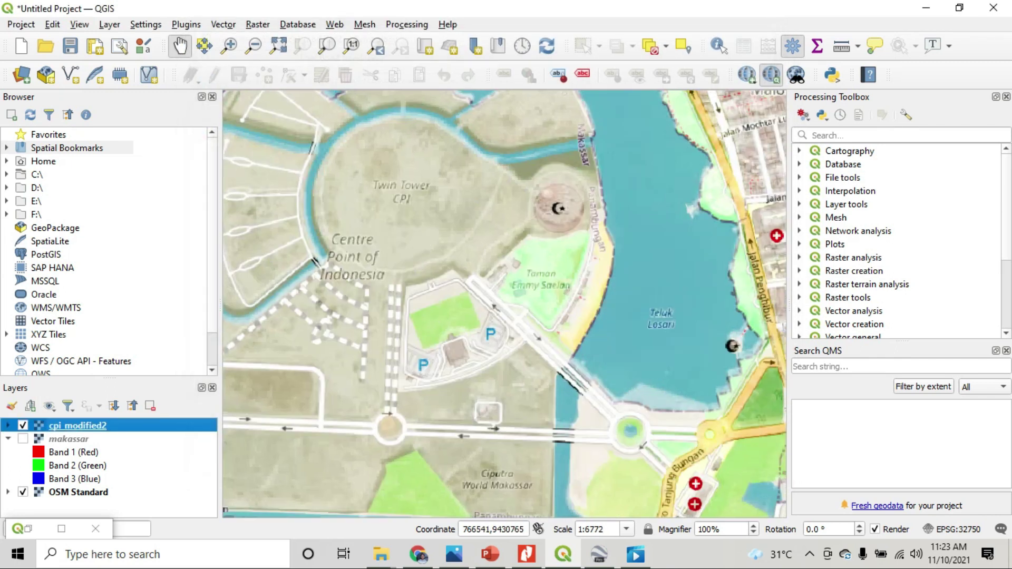
scroll(565, 279, down, 1)
scroll(459, 431, down, 1)
scroll(460, 432, up, 2)
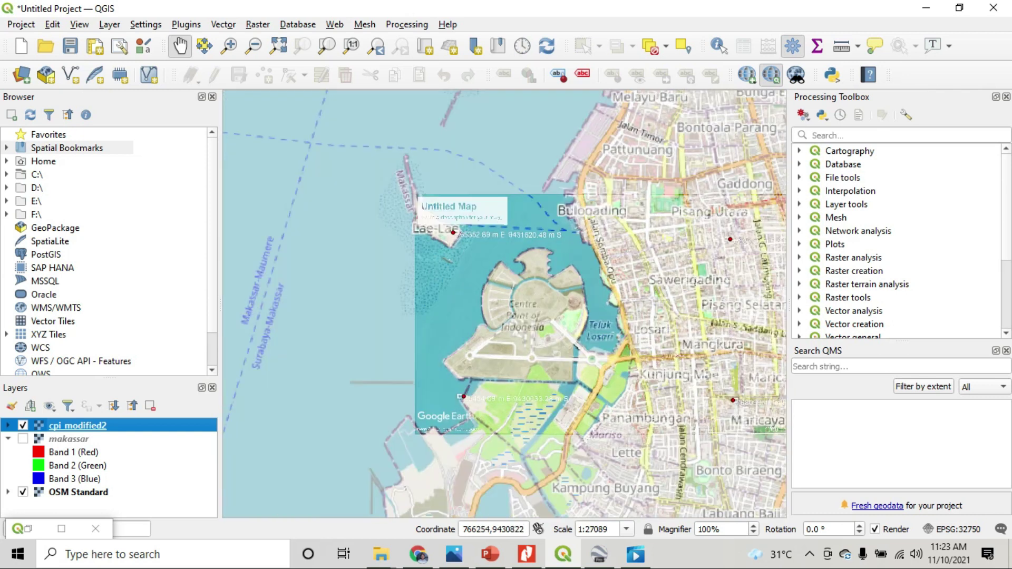
scroll(559, 182, down, 2)
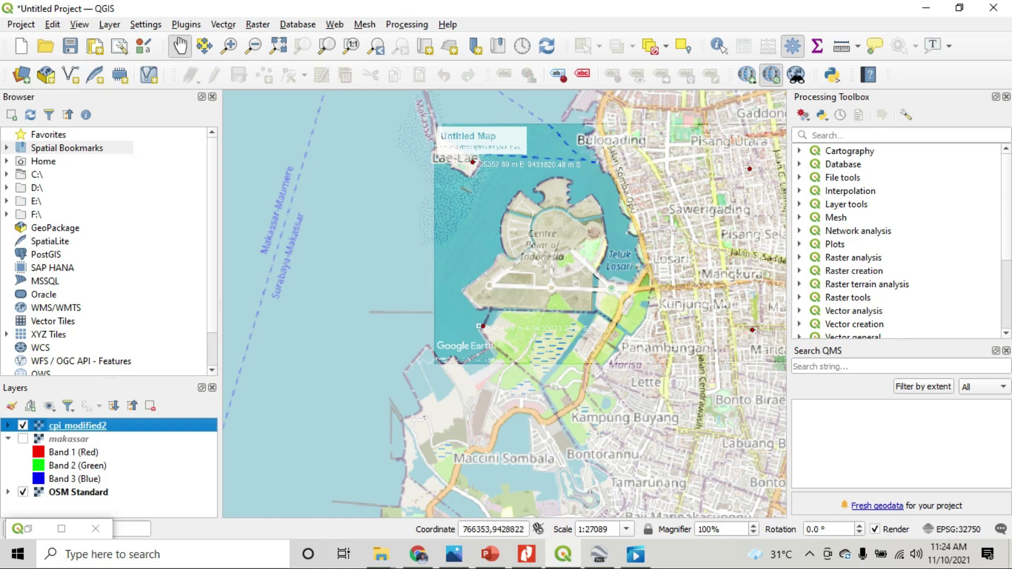
Step: Switch to Photos and examine the coordinate grid crosses and labels in the southwestern part of 1.jpg
click(453, 554)
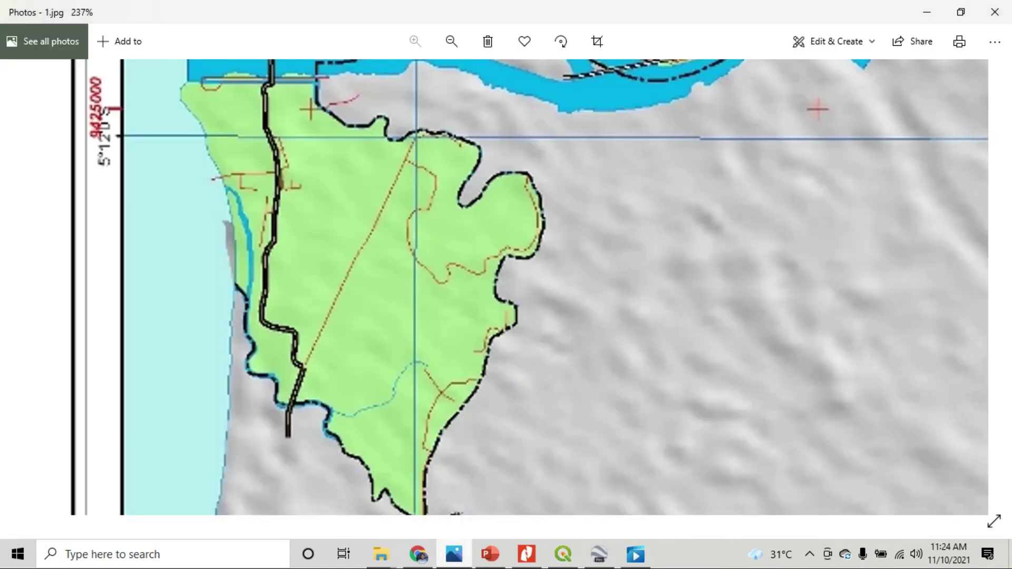
scroll(454, 284, down, 3)
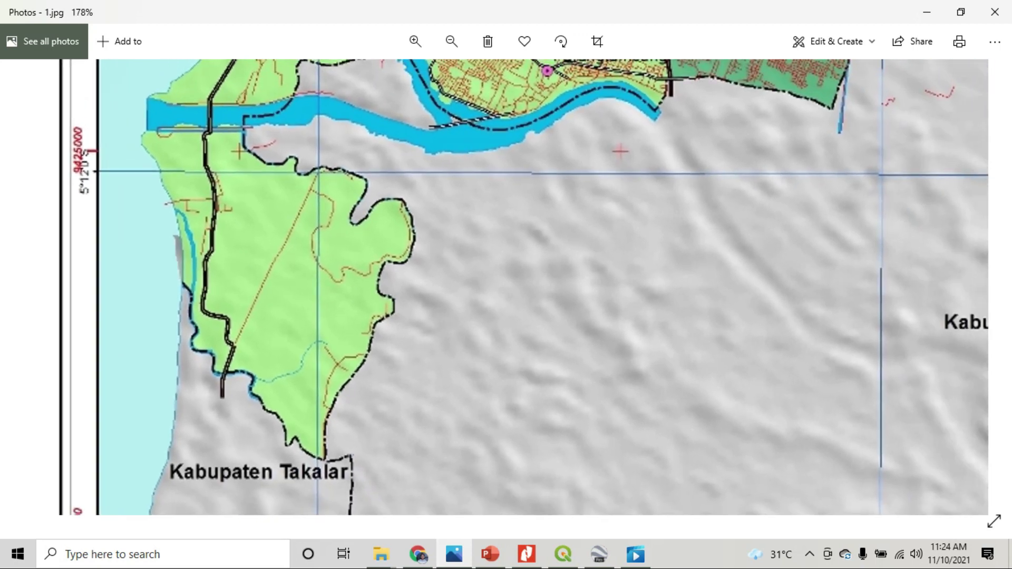
scroll(527, 287, down, 3)
scroll(294, 397, up, 3)
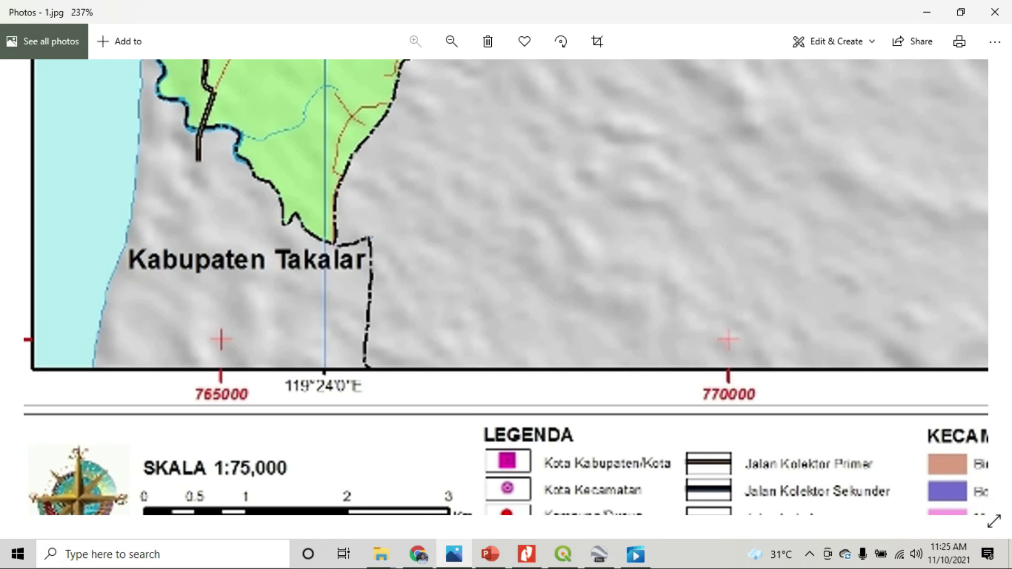
Step: Switch back to the QGIS Georeferencer and inspect the southwestern control point on cpi2.jpg
click(563, 554)
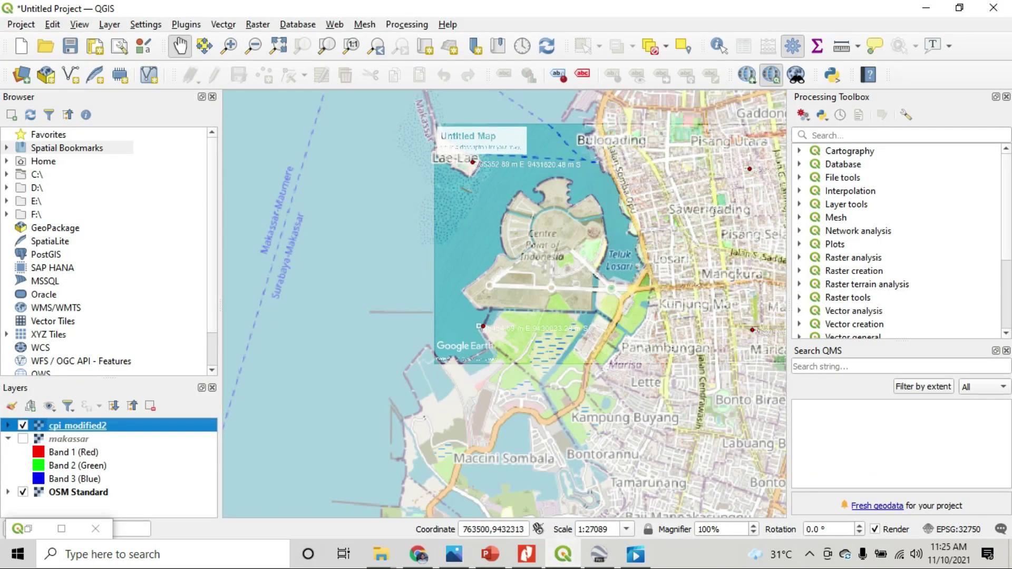
click(223, 25)
mouse_move(274, 41)
click(258, 25)
key(alt+Tab)
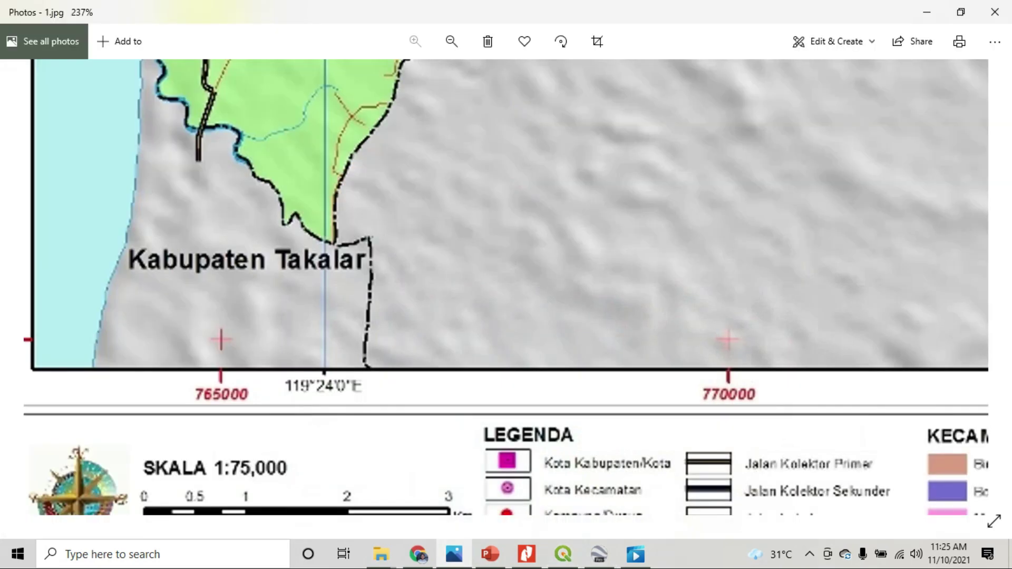
key(alt+Tab)
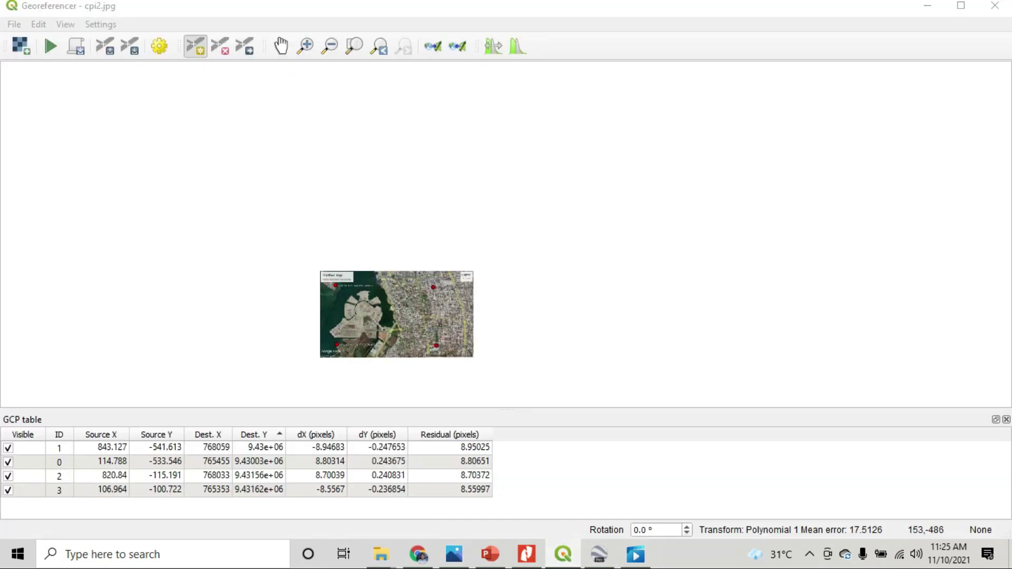
scroll(400, 311, up, 5)
scroll(336, 329, down, 1)
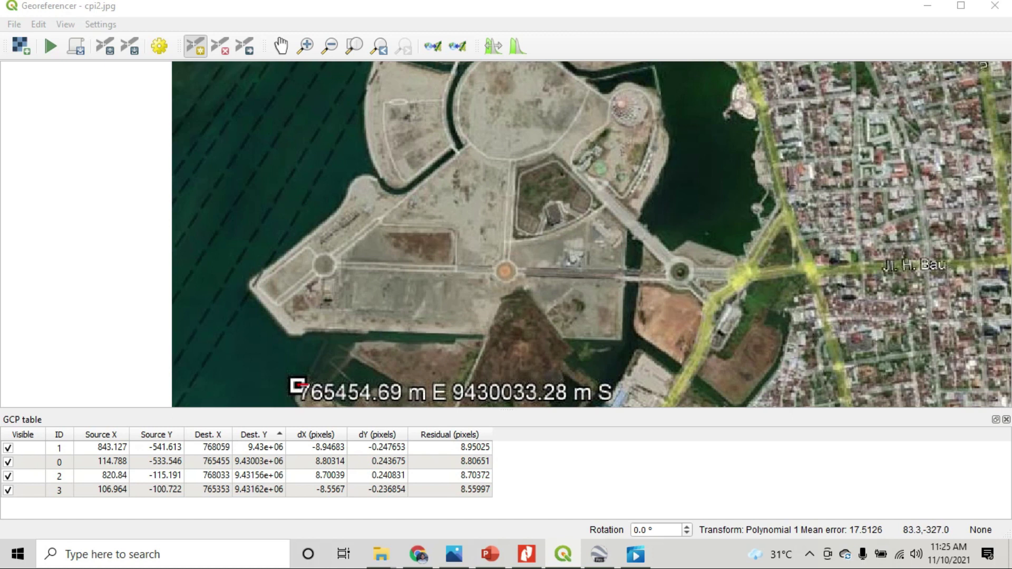
click(297, 386)
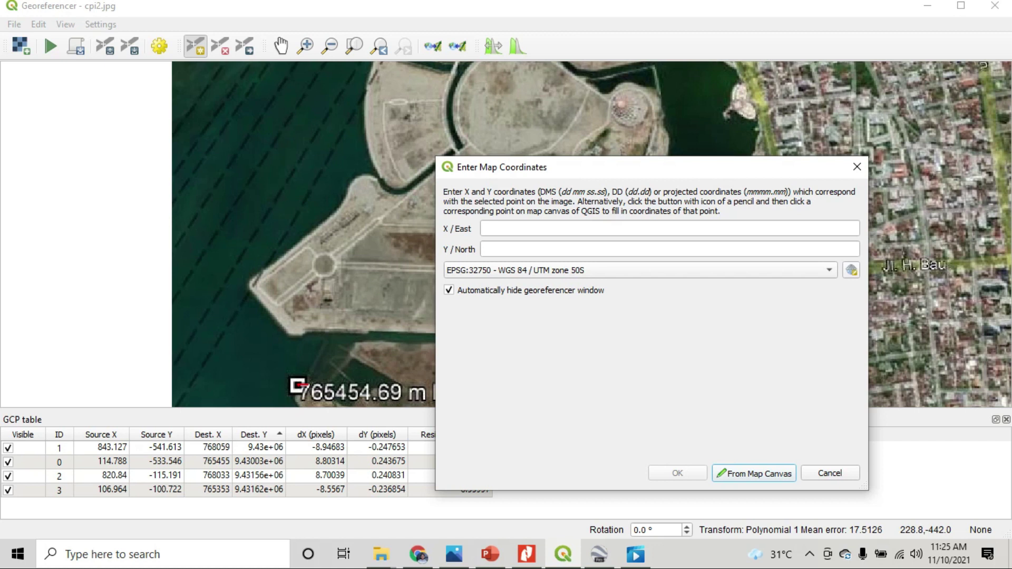
click(580, 229)
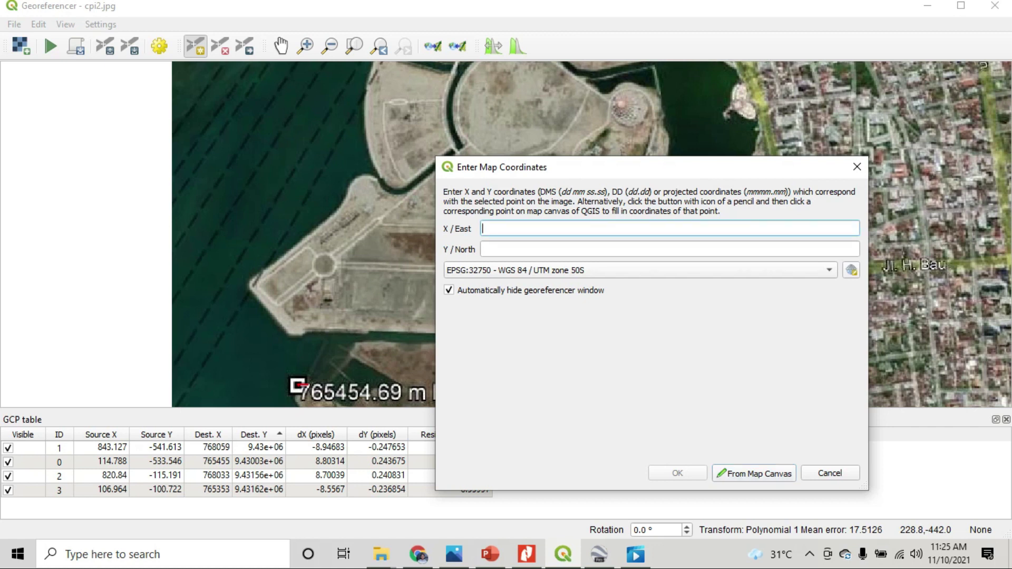
text(19 06 0)
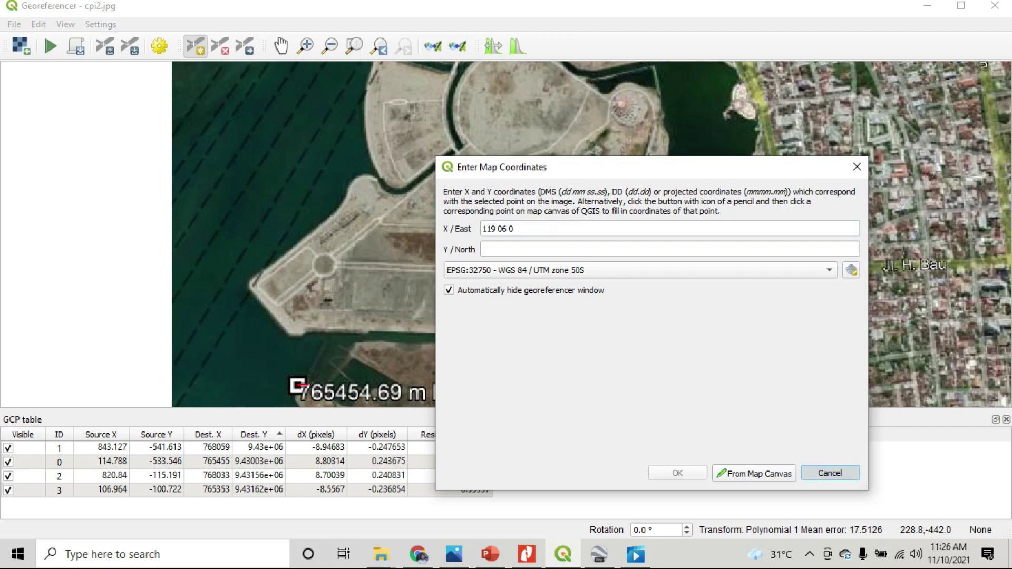
click(830, 473)
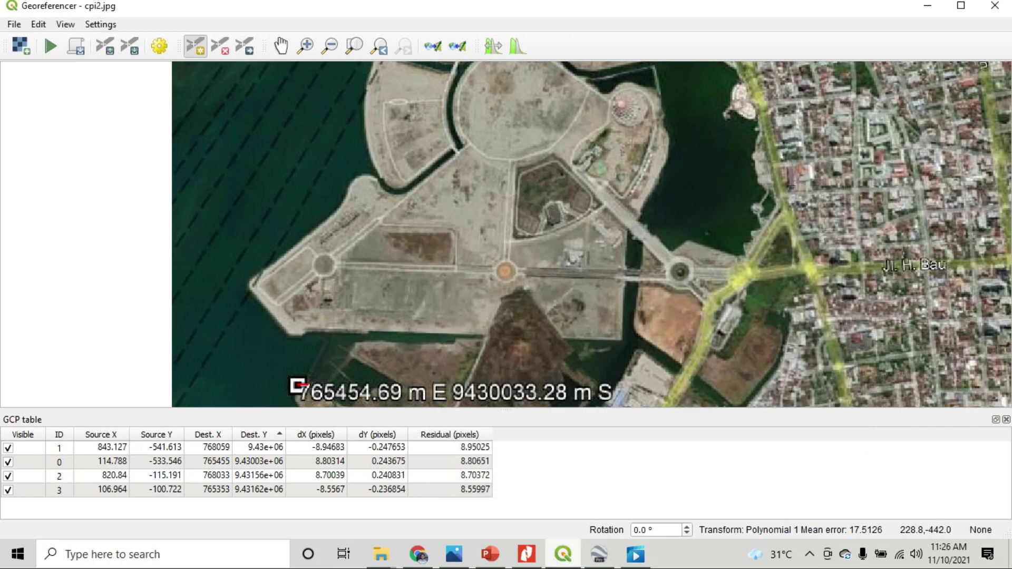
Step: Switch to Photos and examine the 119°24'0"E meridian and the UTM grid labels near the southwestern corner of 1.jpg
click(454, 554)
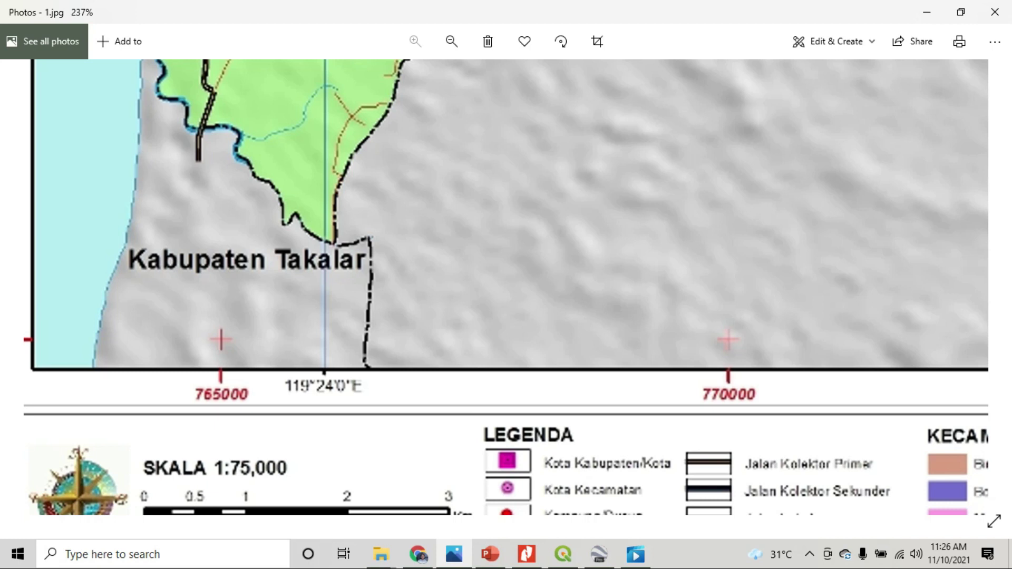
scroll(506, 288, down, 7)
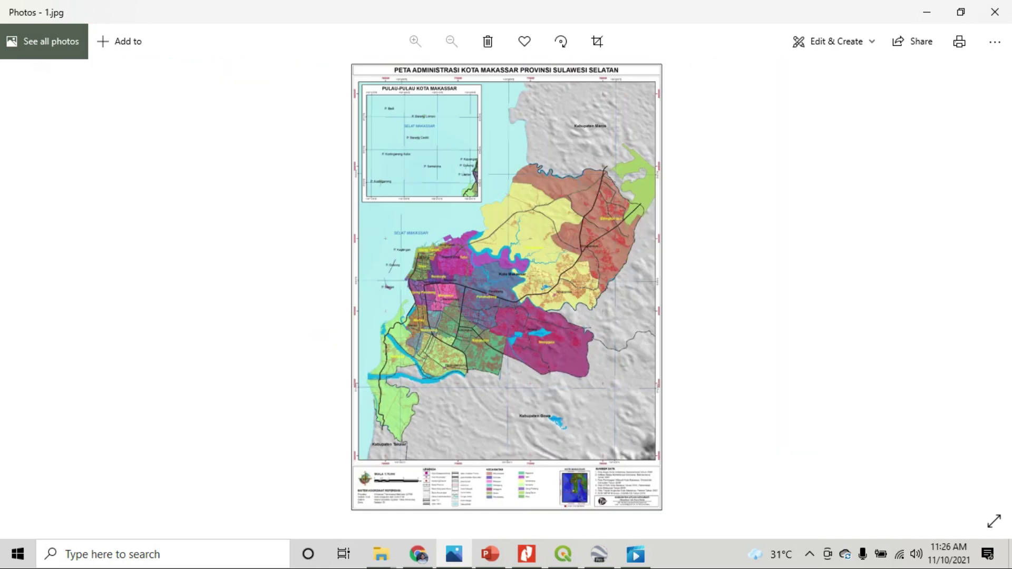
scroll(430, 493, up, 7)
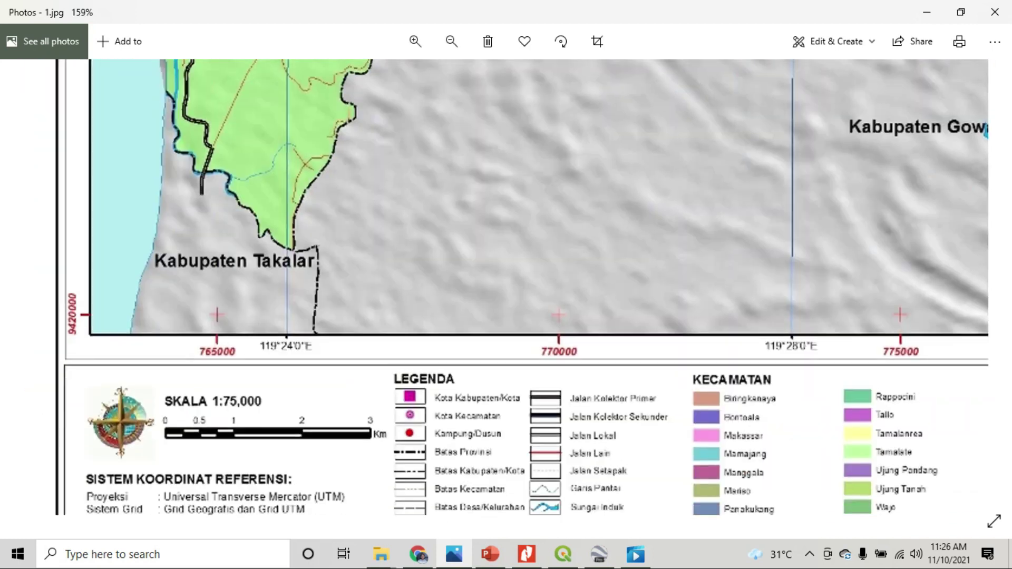
scroll(295, 392, up, 4)
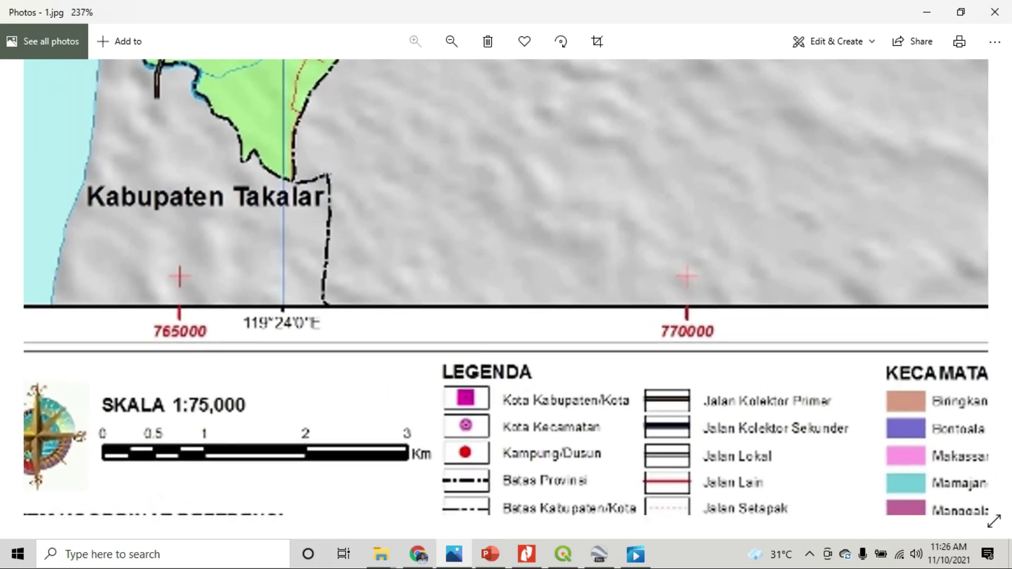
drag(295, 392, 427, 431)
drag(369, 295, 369, 396)
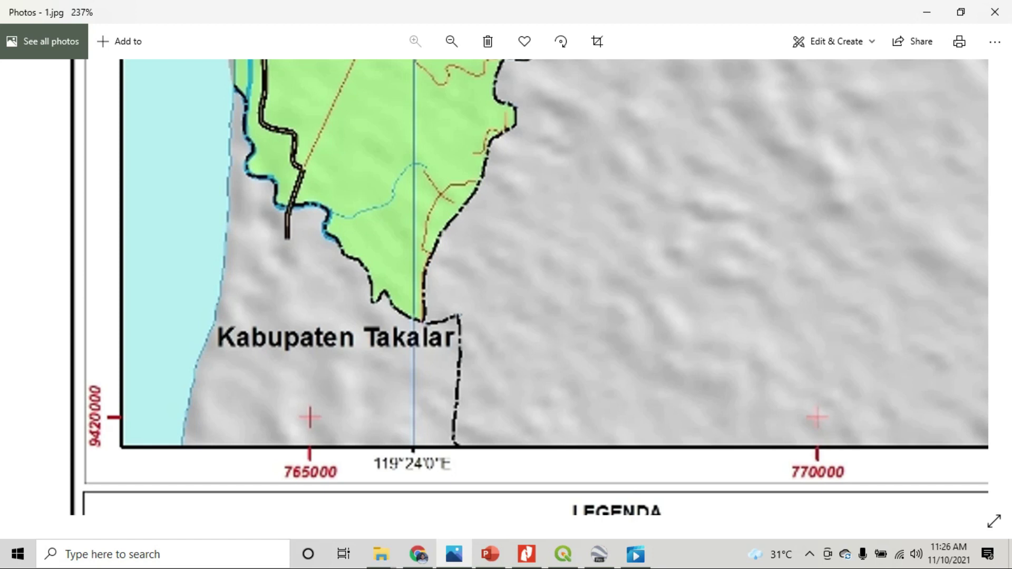
Step: Switch to Geodetic Calculators in Chrome, review the Grid to Geographic form and open the Geographic to Grid calculator
click(419, 554)
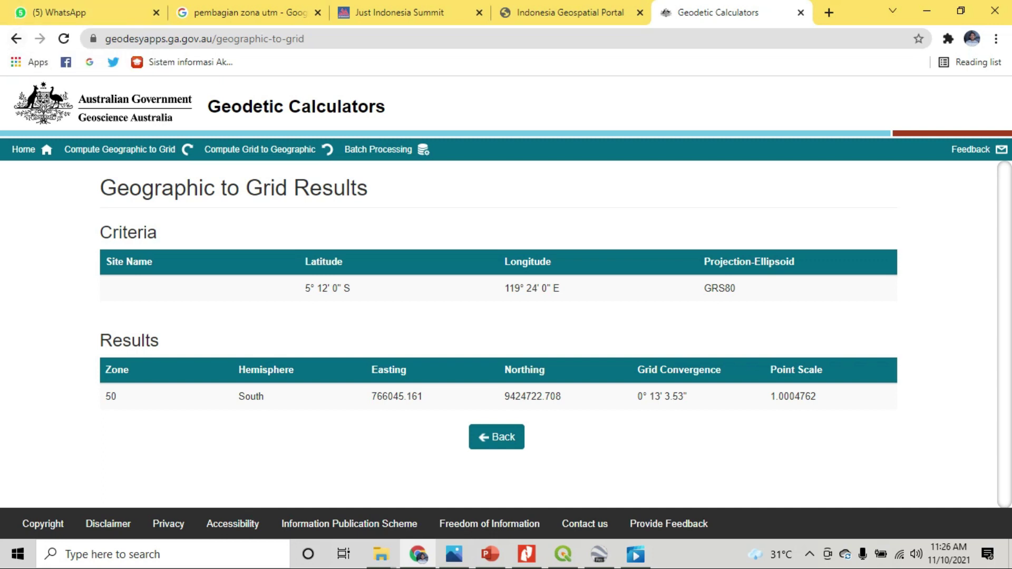
click(17, 38)
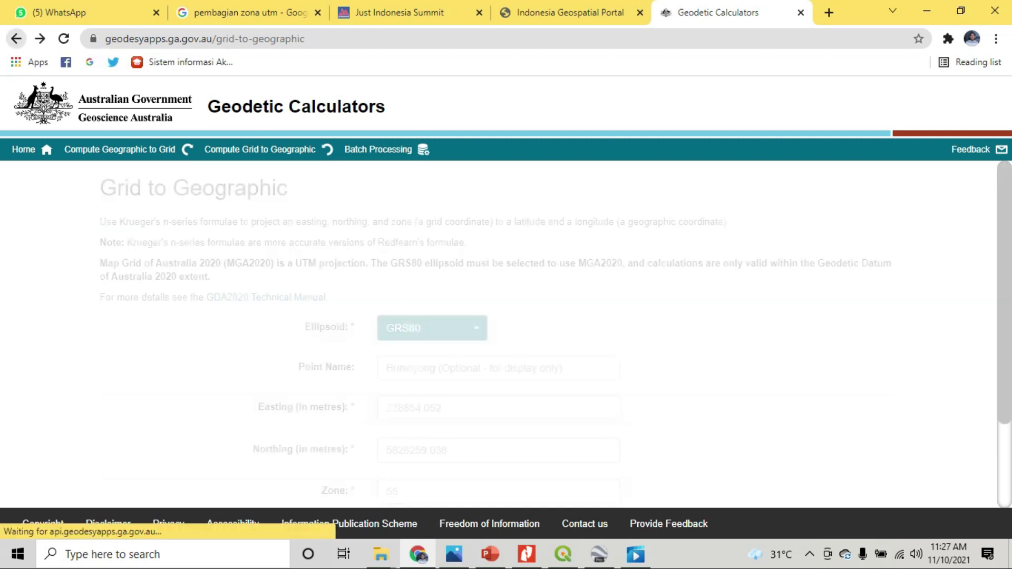
scroll(499, 332, down, 2)
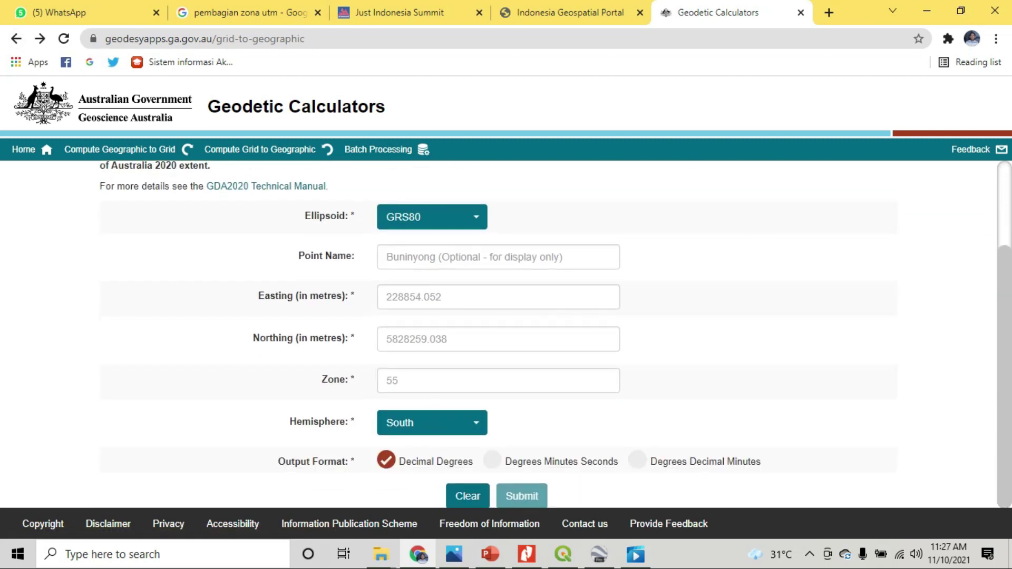
scroll(498, 332, up, 2)
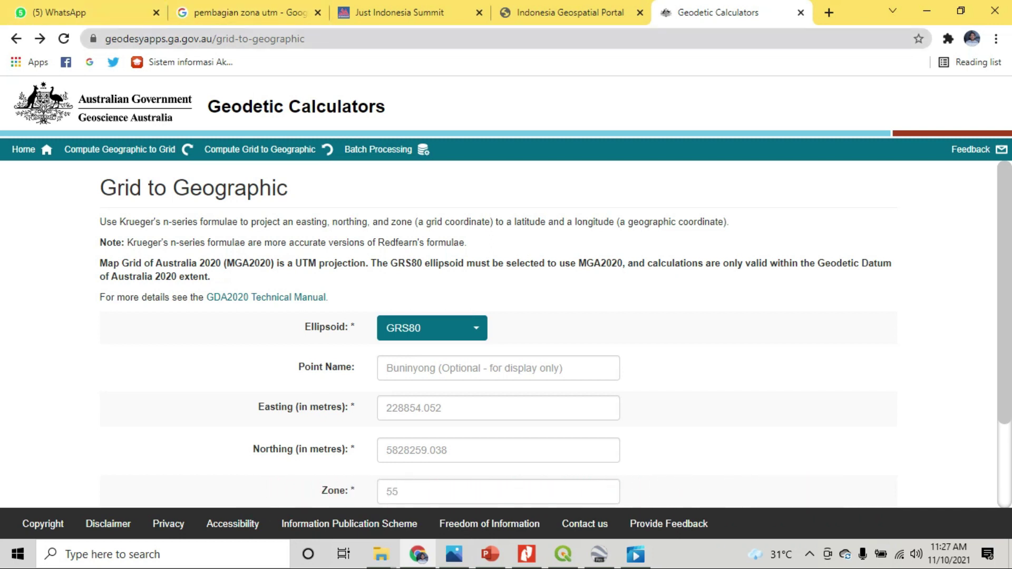
scroll(498, 332, down, 2)
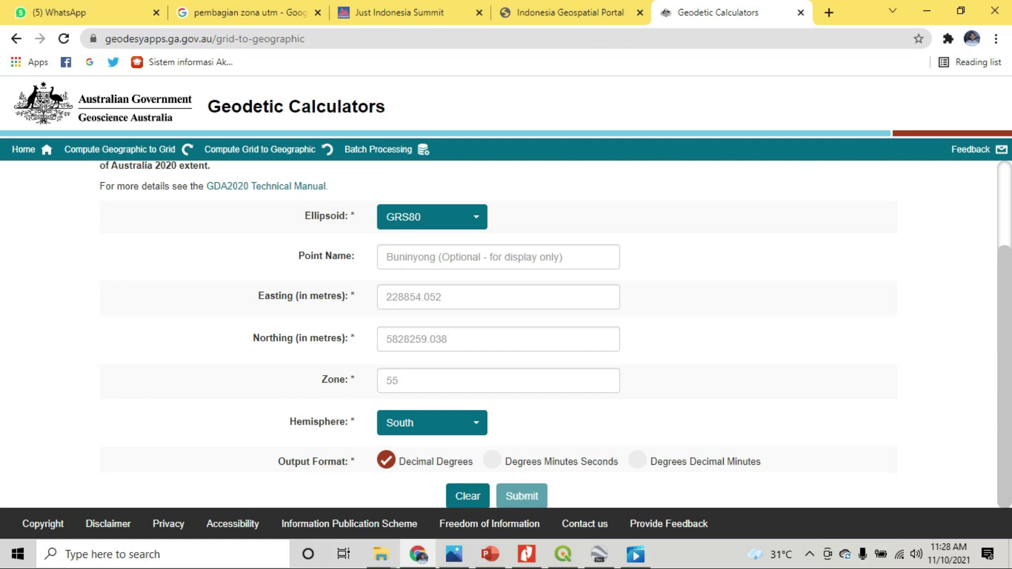
click(120, 150)
scroll(498, 332, down, 1)
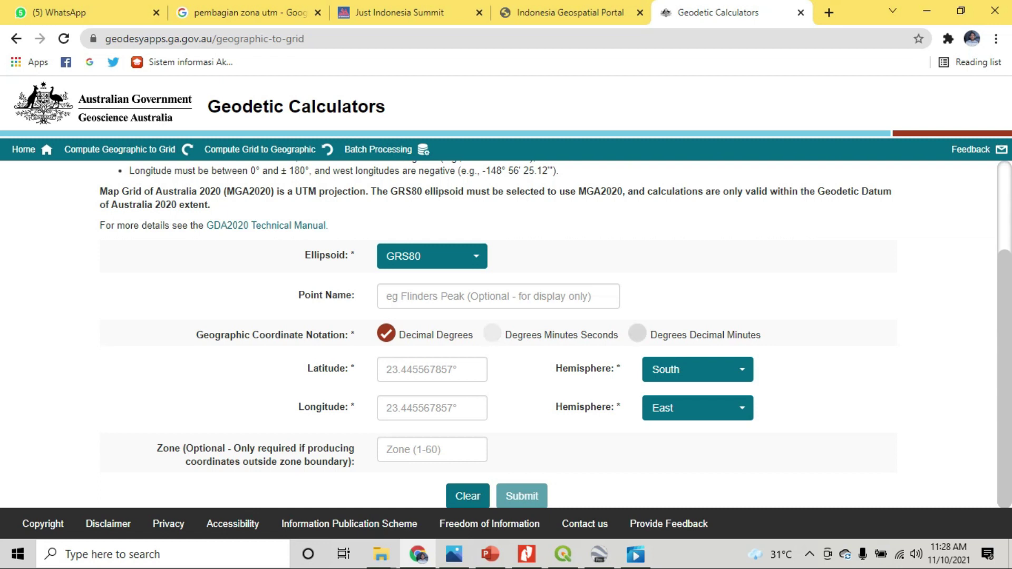
Step: Set the coordinate notation to Degrees Minutes Seconds and the ellipsoid to WGS84 in the Geographic to Grid form
click(454, 554)
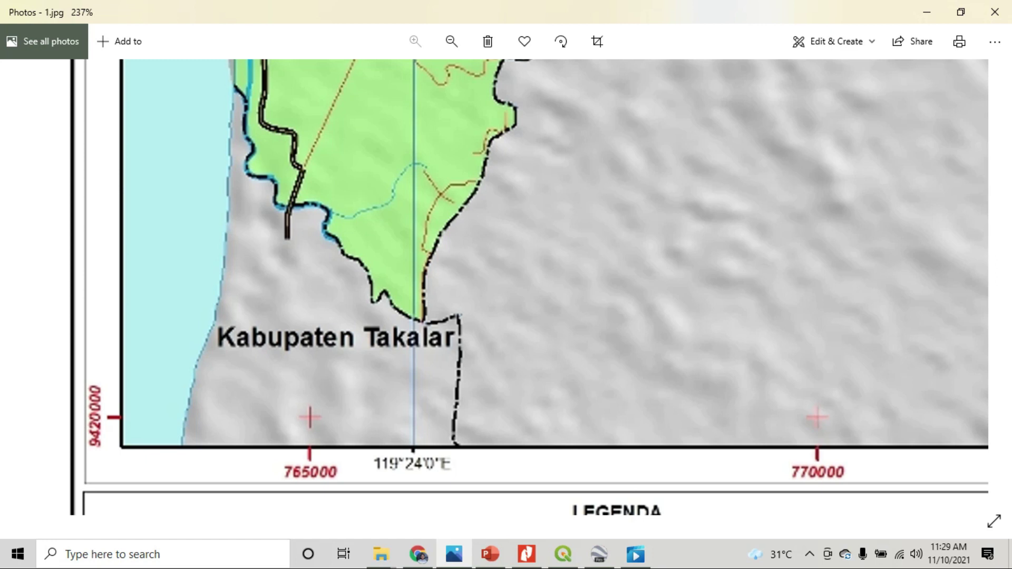
click(454, 554)
click(491, 333)
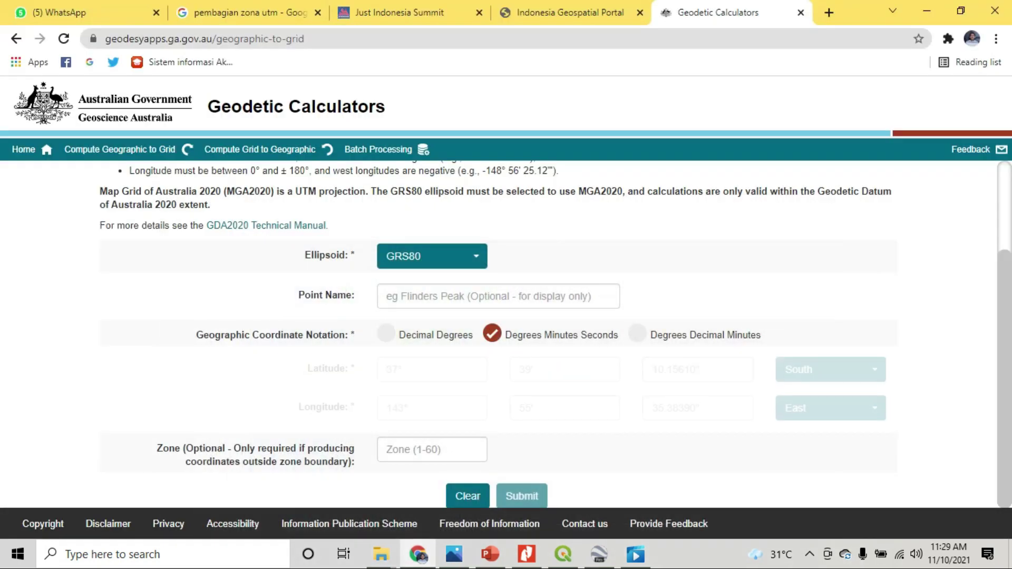
click(432, 256)
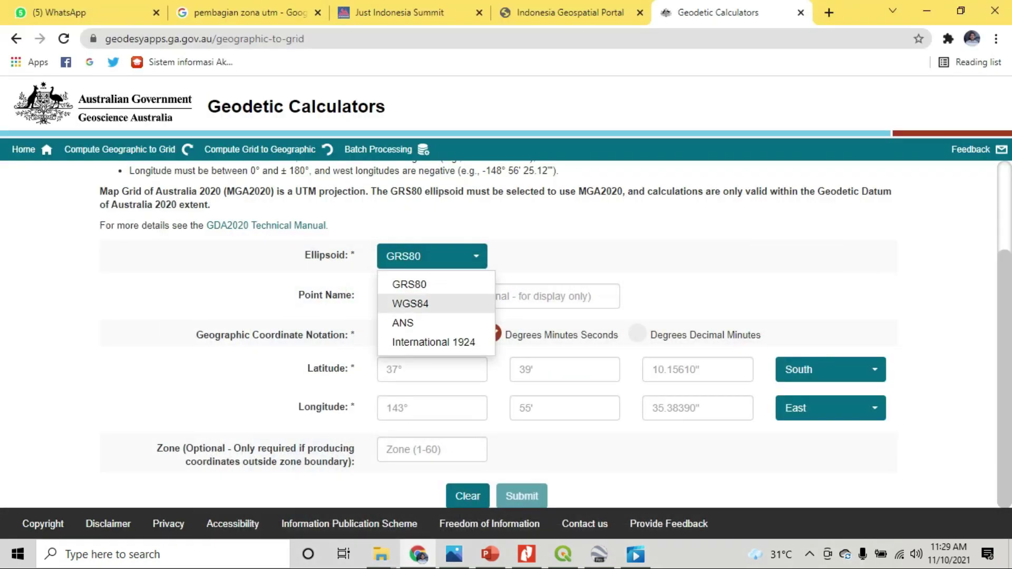
click(410, 303)
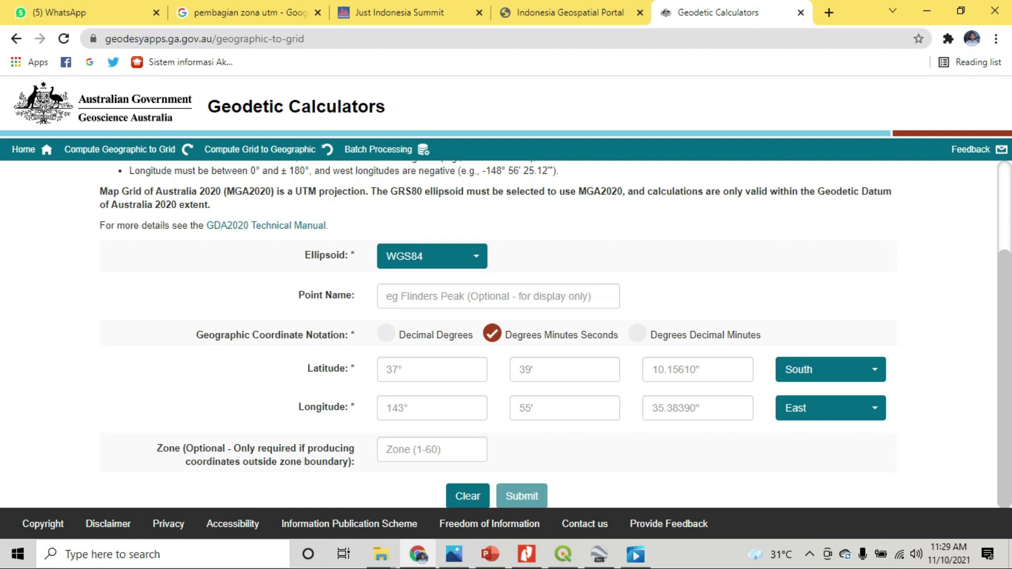
Step: Enter the longitude as 119° 24' 0", checking the meridian label on 1.jpg in Photos
click(432, 408)
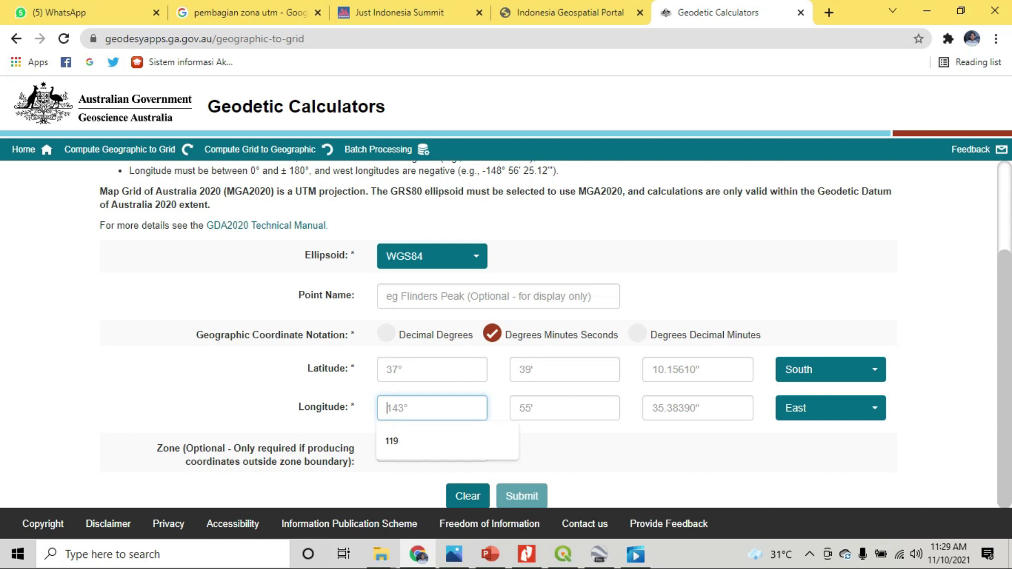
click(565, 408)
click(432, 408)
click(454, 554)
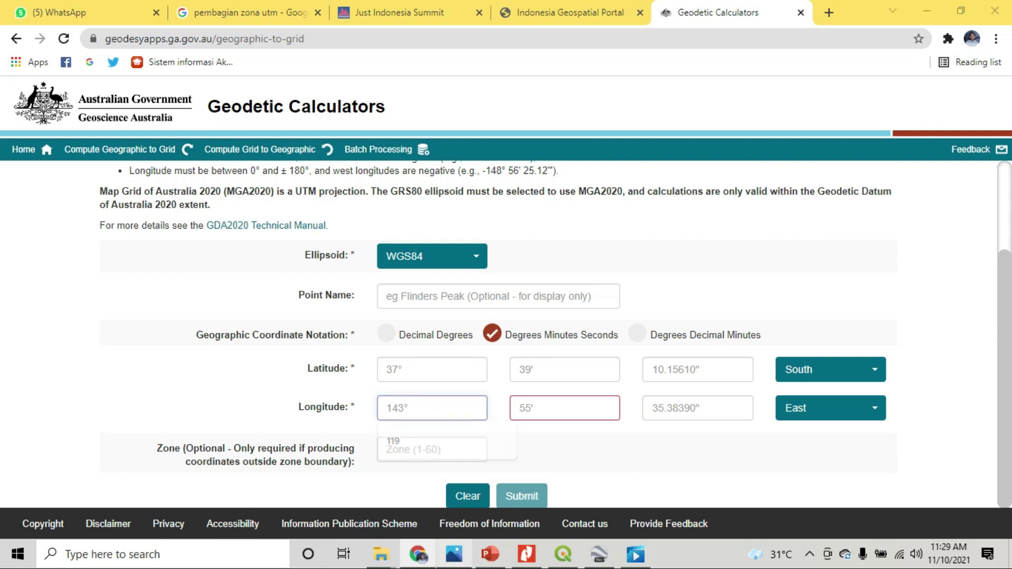
click(454, 554)
click(454, 554)
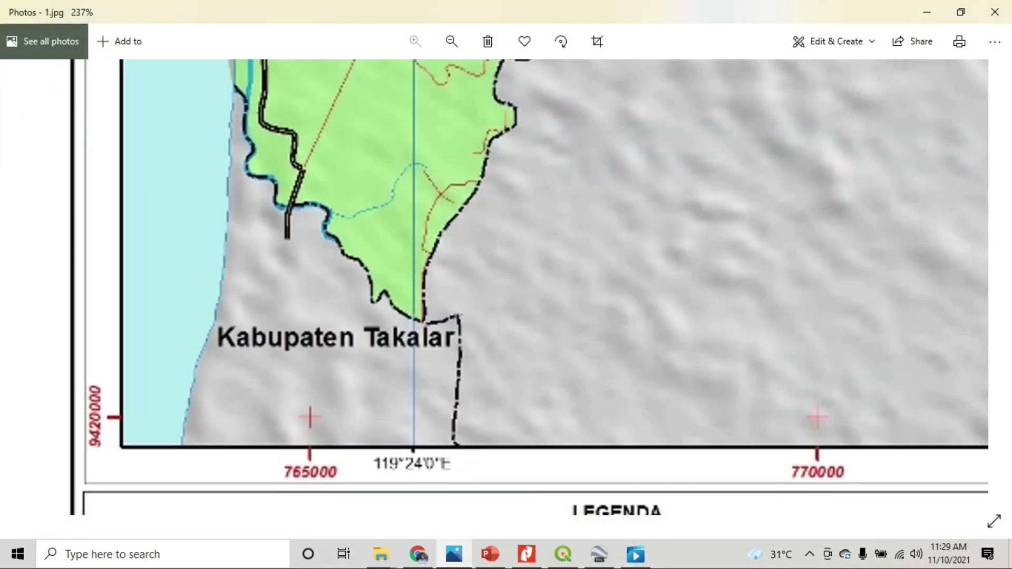
click(454, 554)
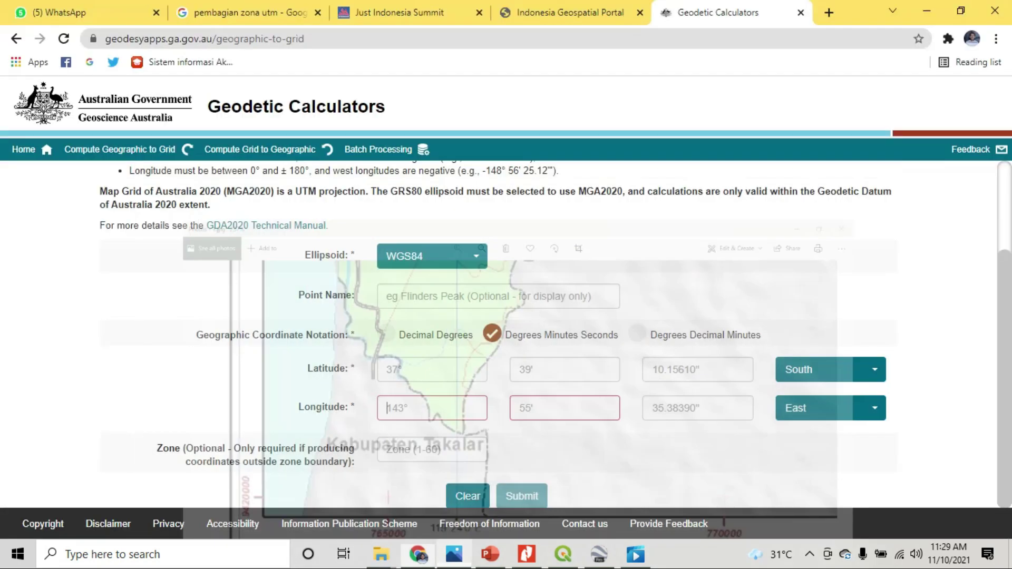
text(119)
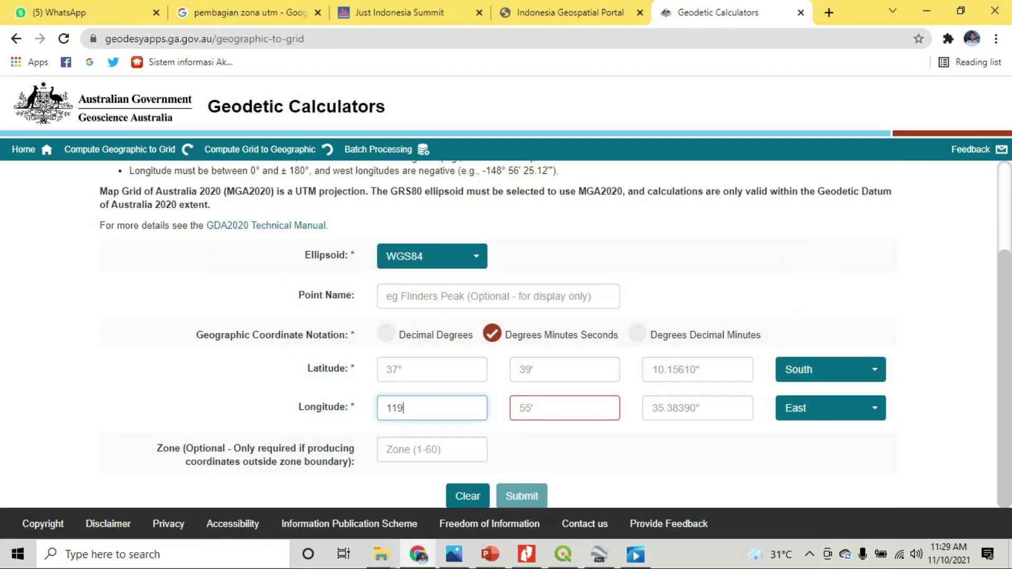
click(564, 408)
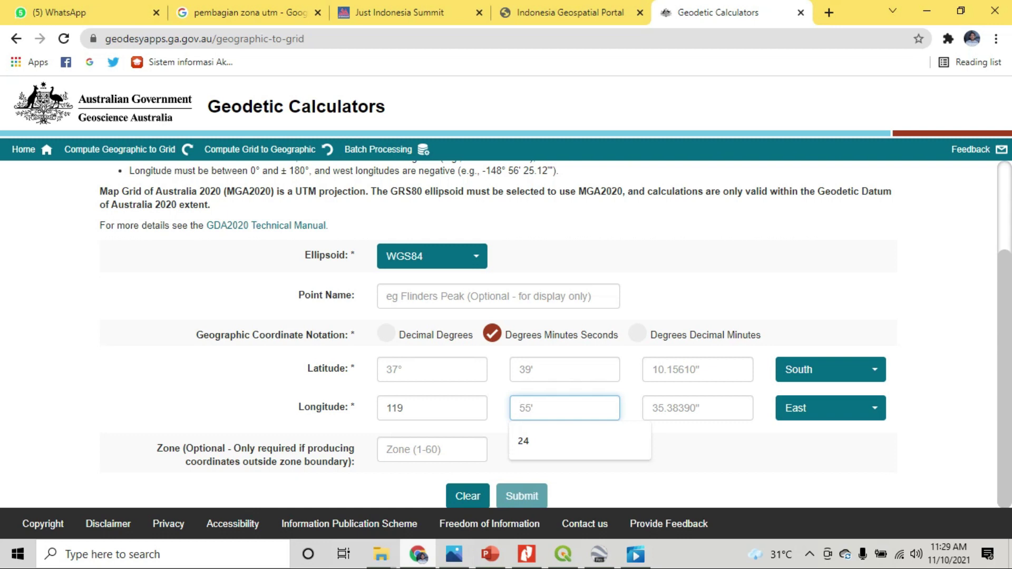
click(454, 554)
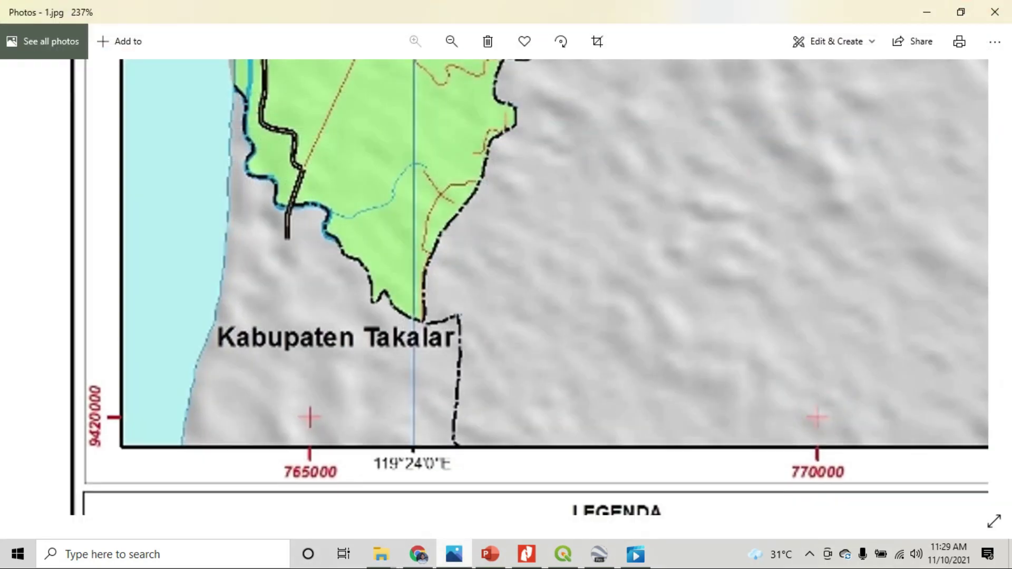
click(454, 554)
key(Return)
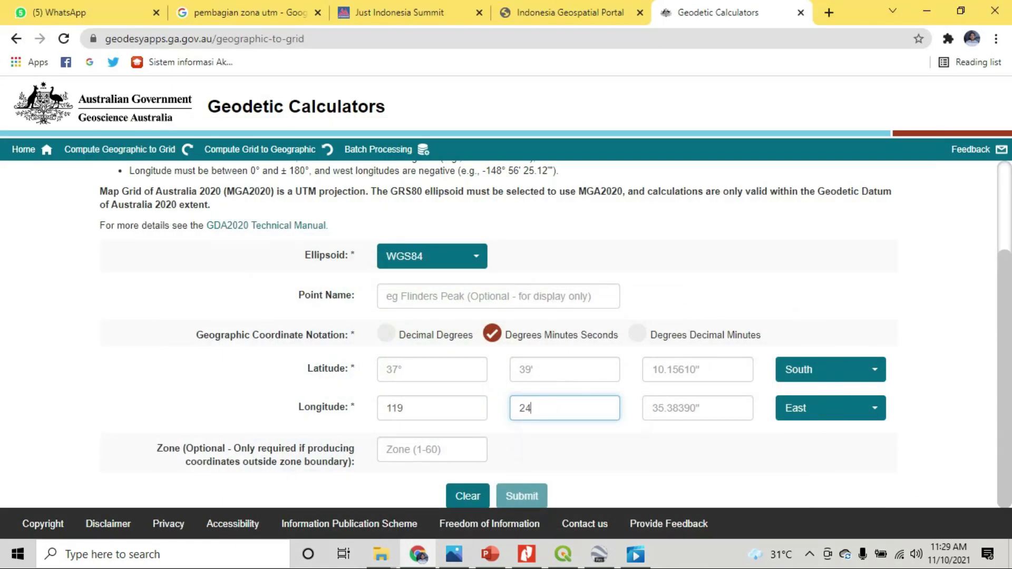
key(Tab)
text(0)
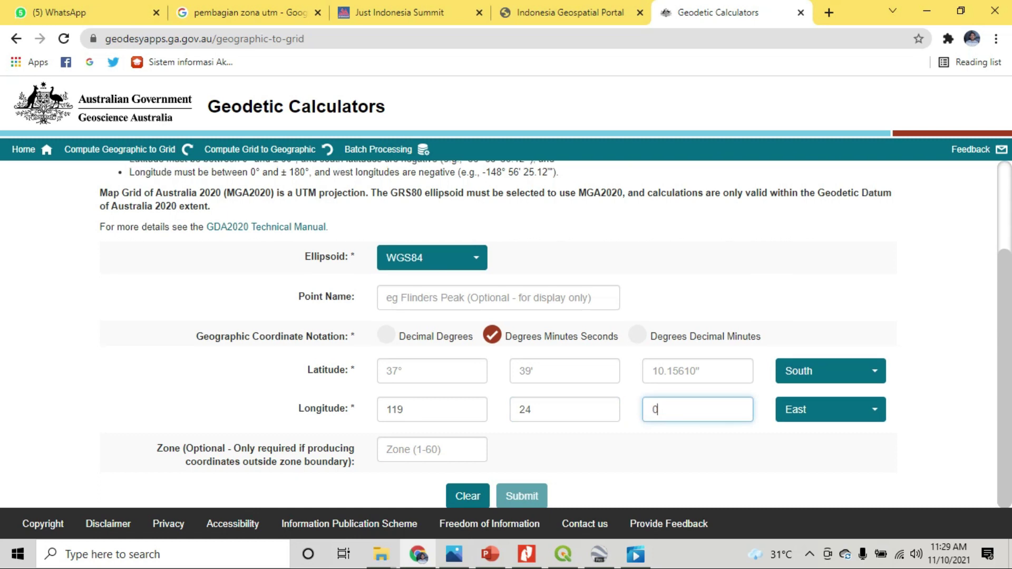
Step: Enter the latitude as 5° 12' 0" South, checking the parallel's label on 1.jpg in Photos and returning to Geodetic Calculators in Chrome
click(432, 371)
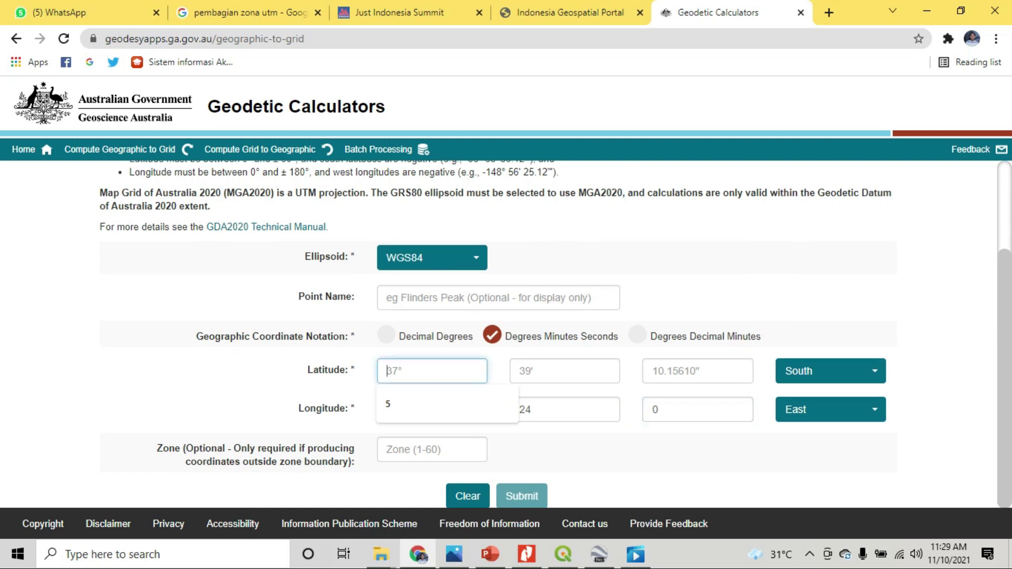
click(454, 554)
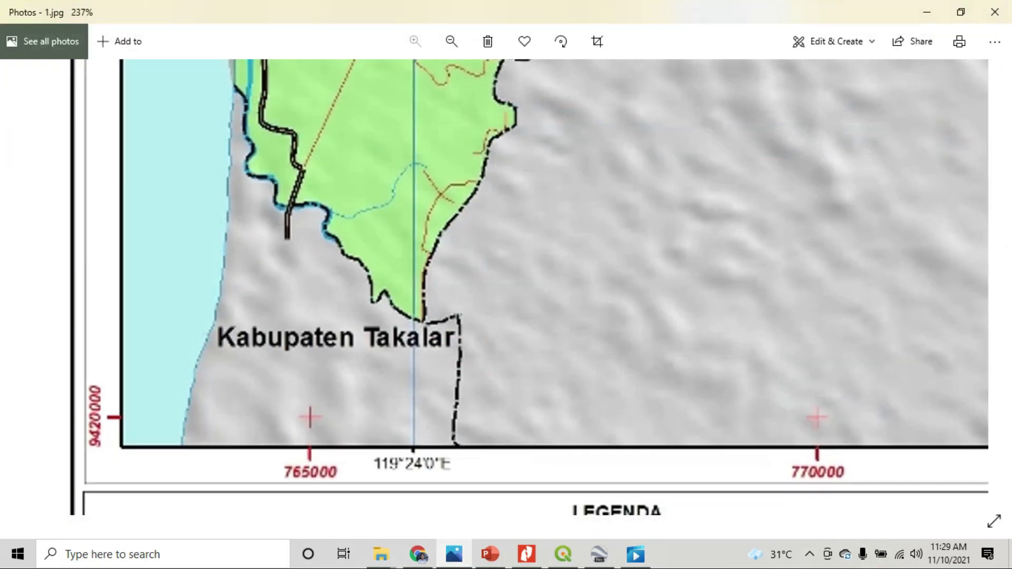
scroll(529, 287, up, 5)
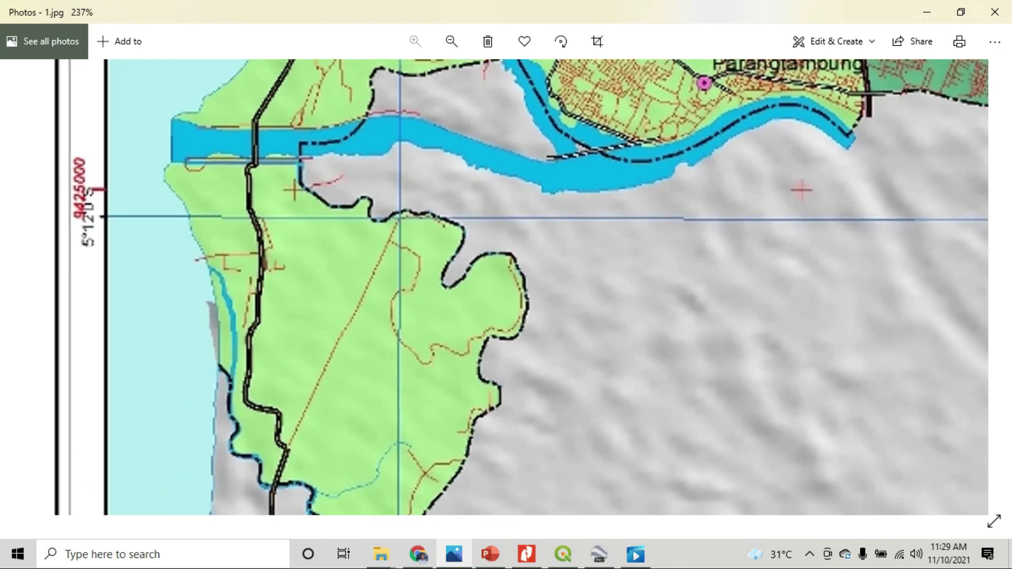
click(418, 554)
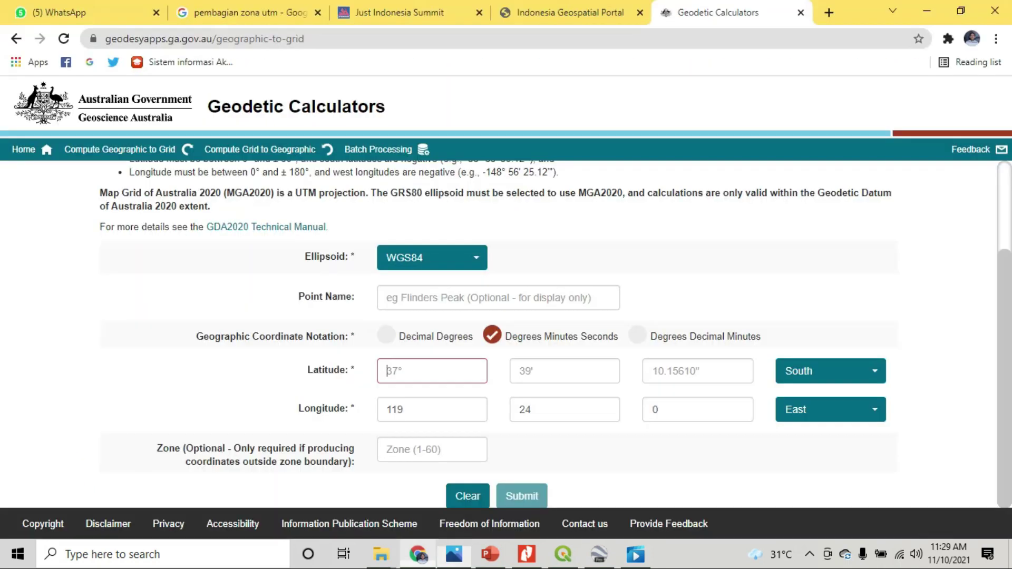
text(5)
key(Tab)
text(12)
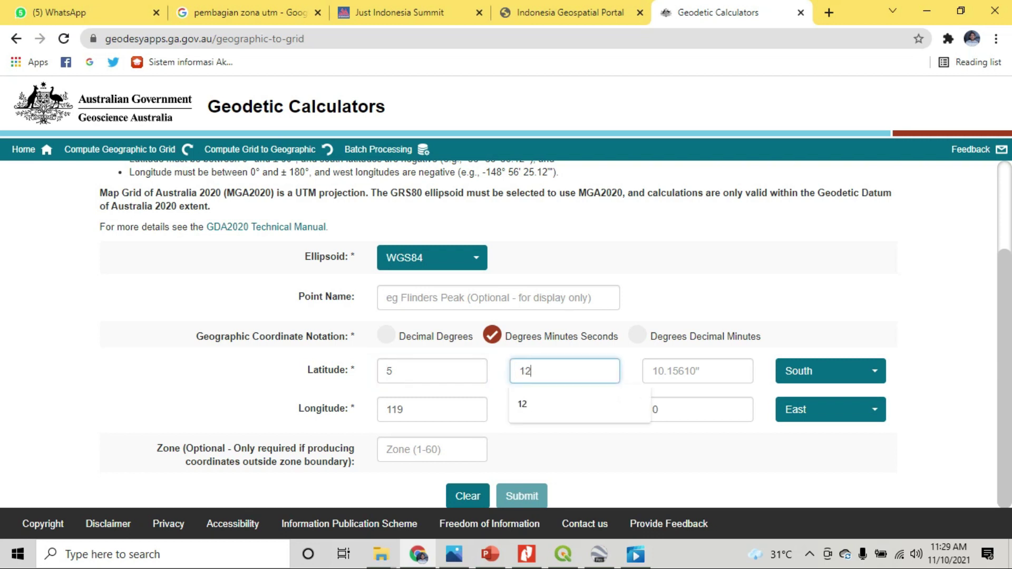
click(454, 554)
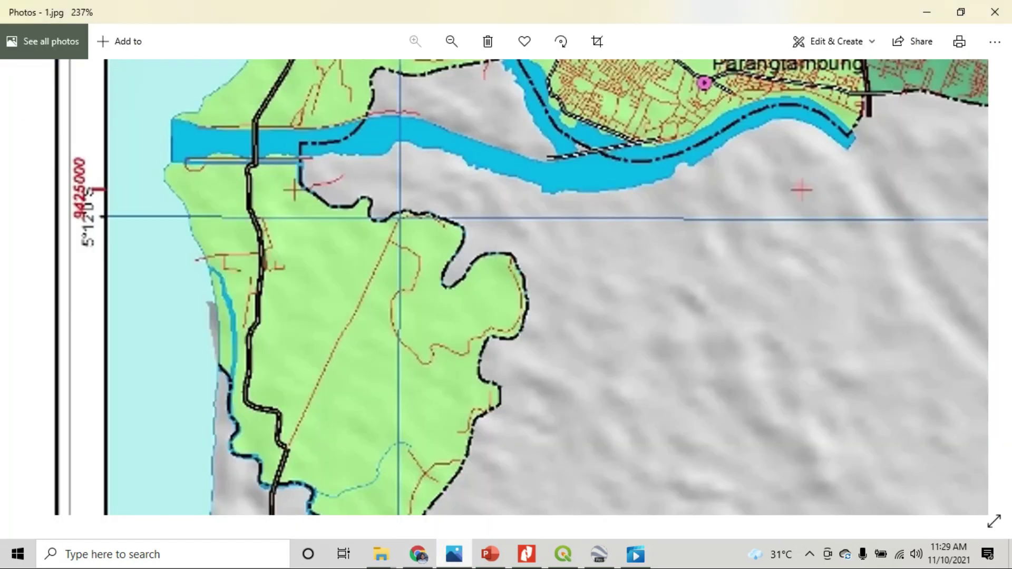
key(alt+Tab)
click(696, 371)
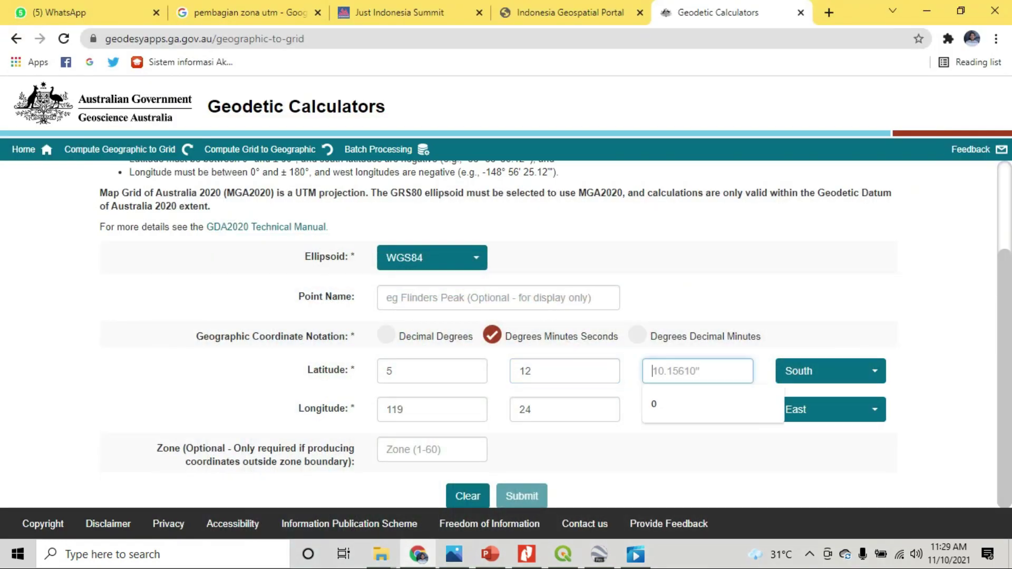
text(0)
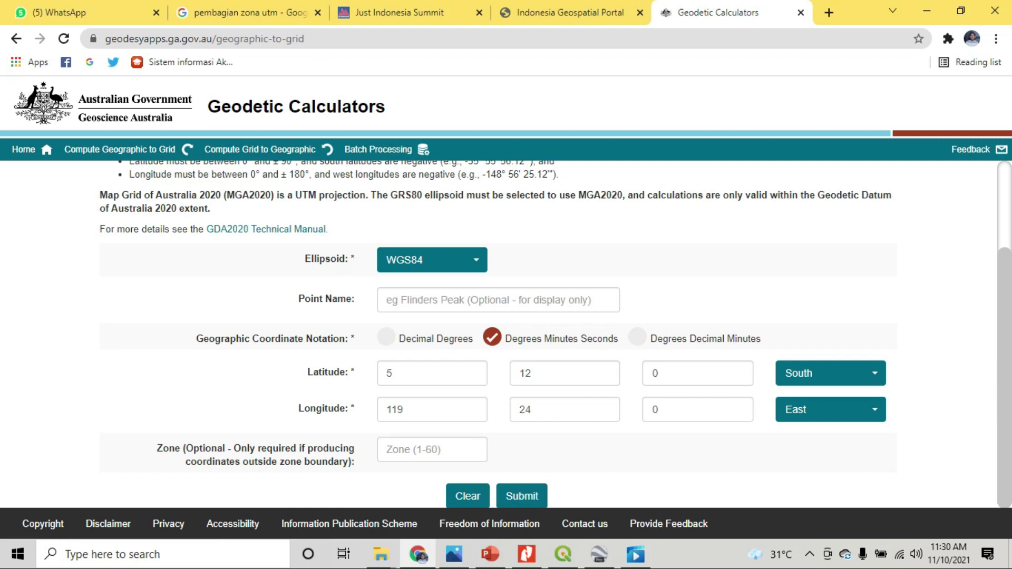
Step: Enter zone 50, clear the optional zone again, and submit the Geographic to Grid conversion
click(432, 450)
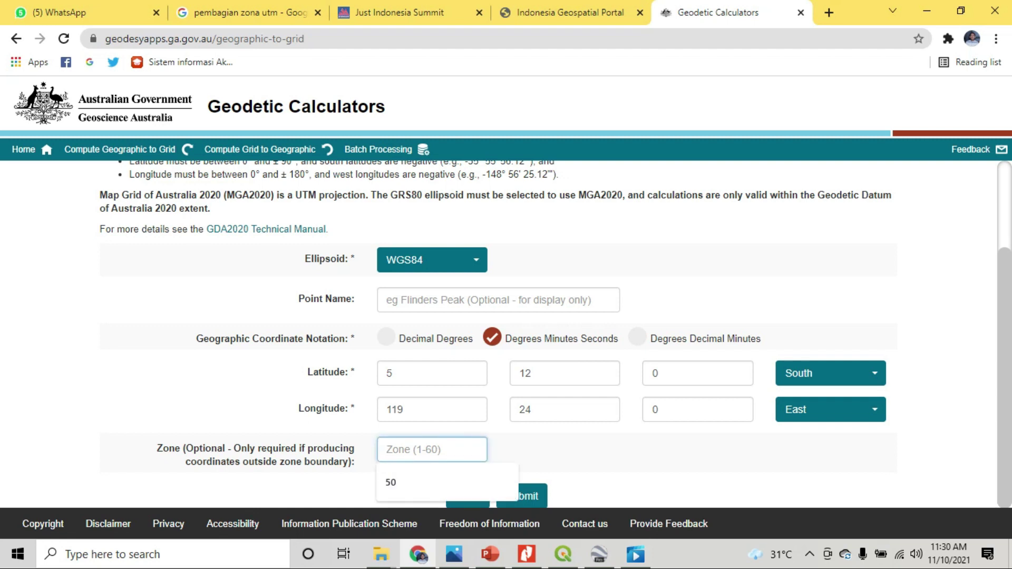
text(50)
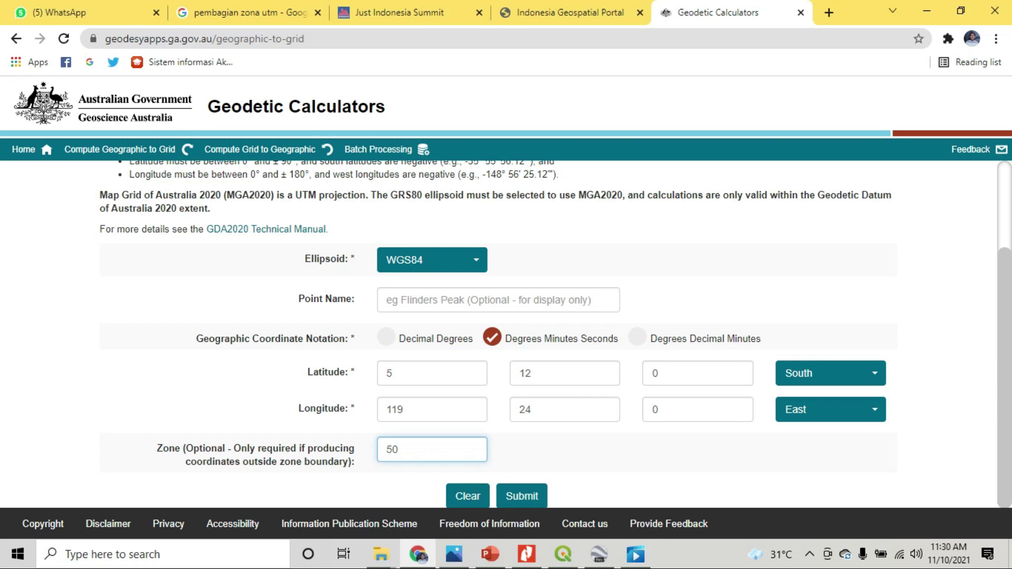
key(ctrl+a)
key(BackSpace)
key(Return)
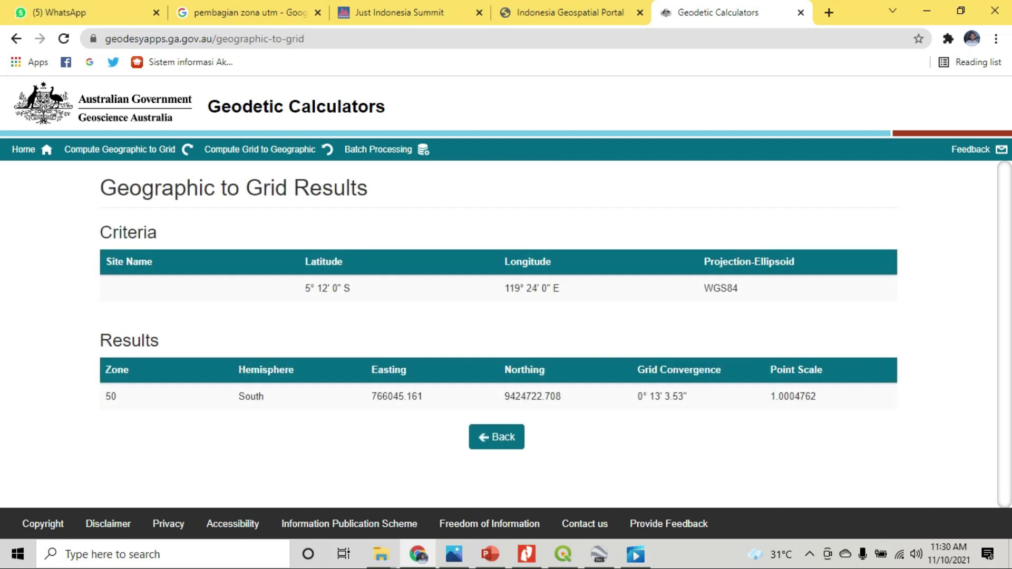
Step: Review the zone, easting and northing in the conversion results, glancing at 1.jpg in Photos and the Georeferencer in QGIS
double_click(111, 397)
click(112, 397)
drag(372, 396, 423, 396)
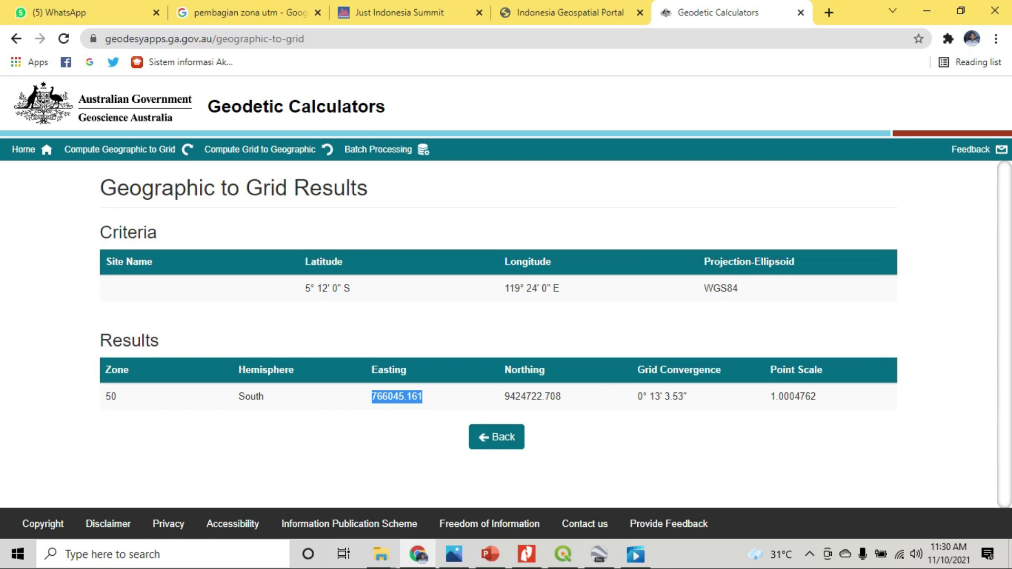
drag(423, 396, 371, 396)
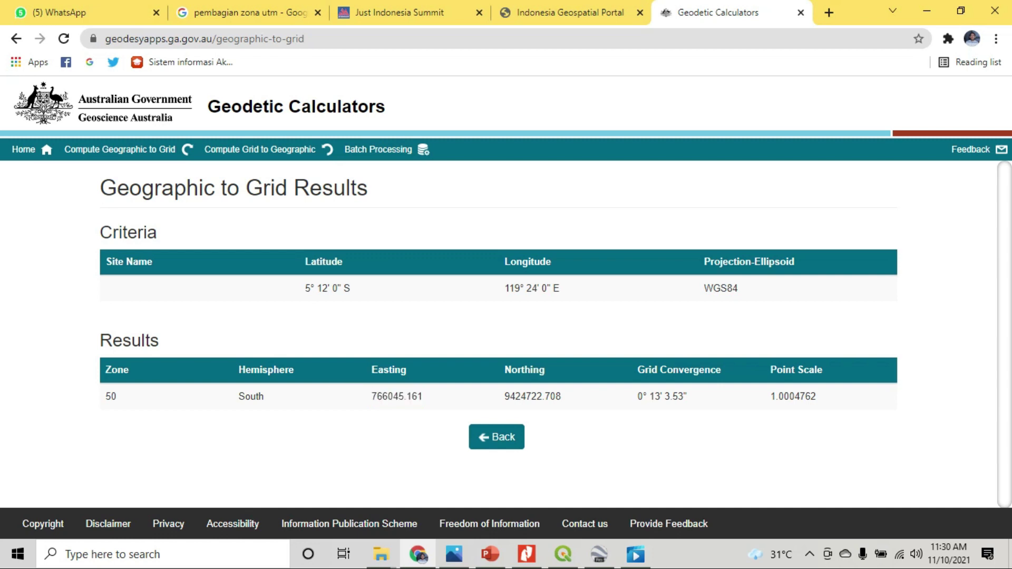
click(453, 555)
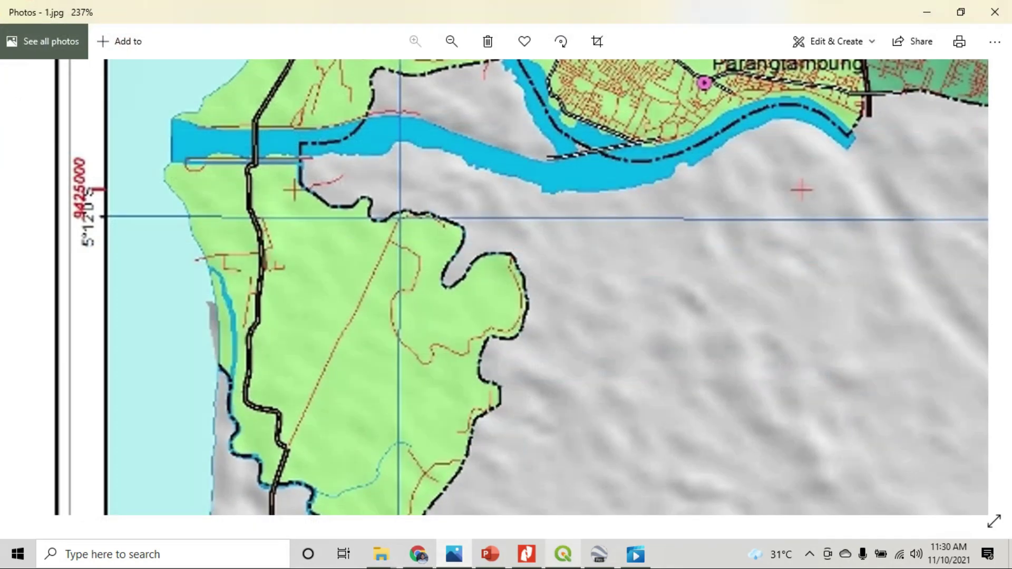
click(563, 554)
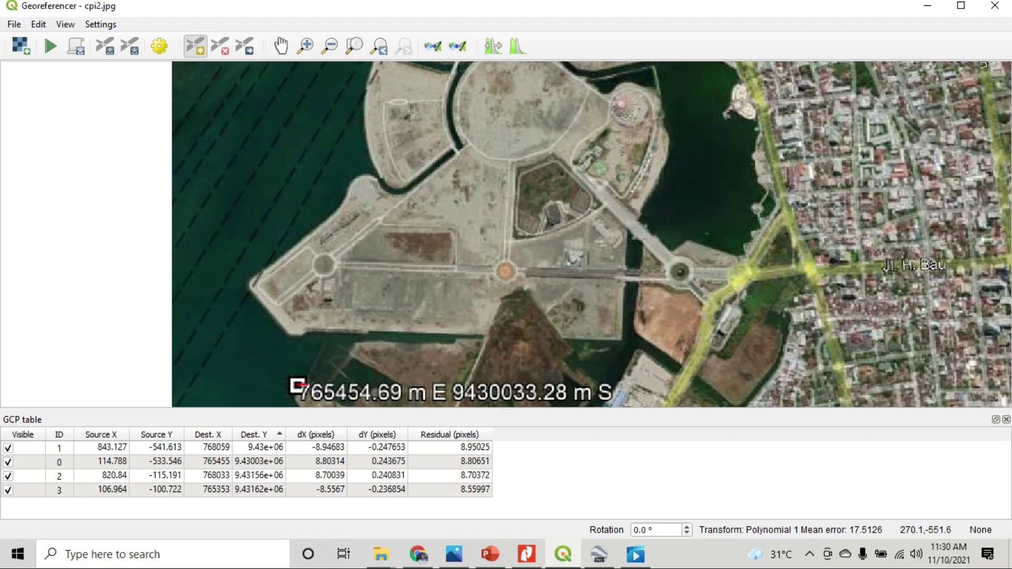
click(418, 554)
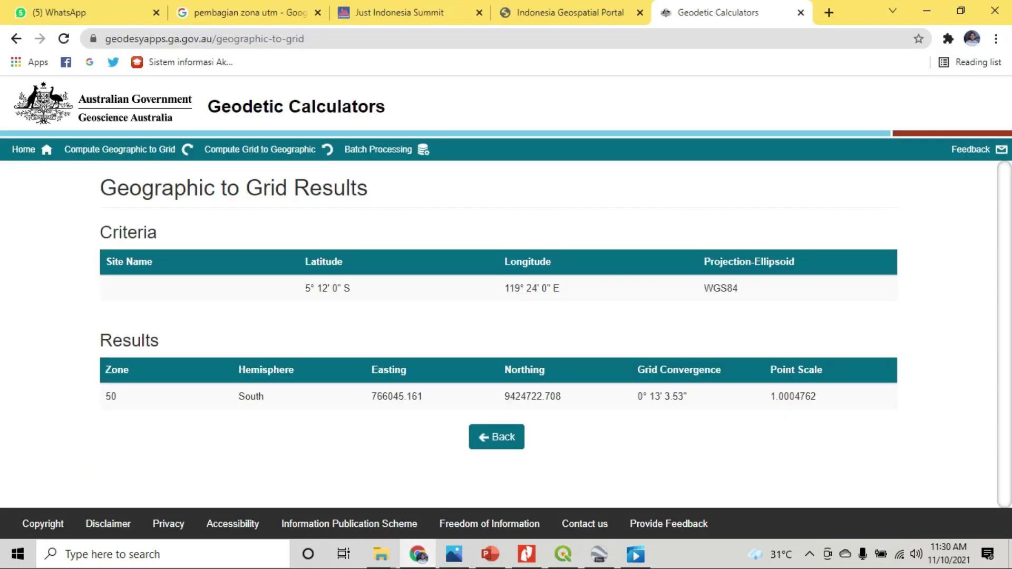
drag(372, 397, 422, 396)
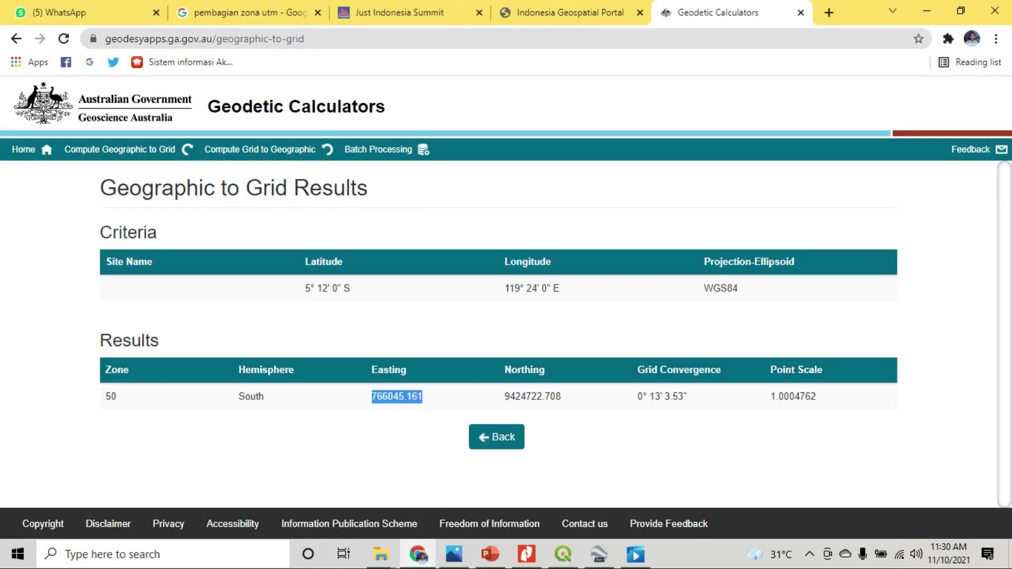
click(423, 397)
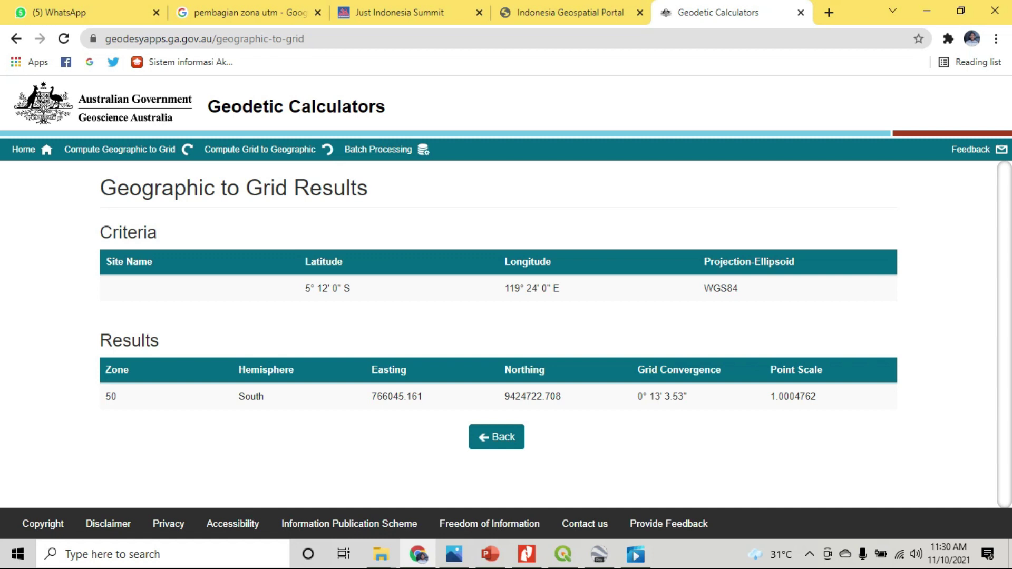
drag(504, 397, 561, 397)
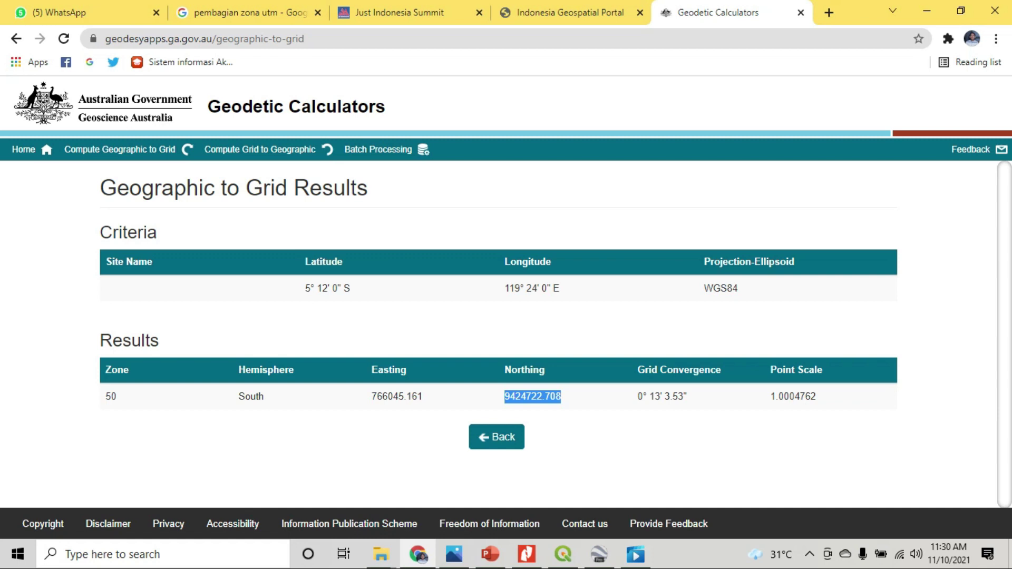
drag(372, 397, 483, 397)
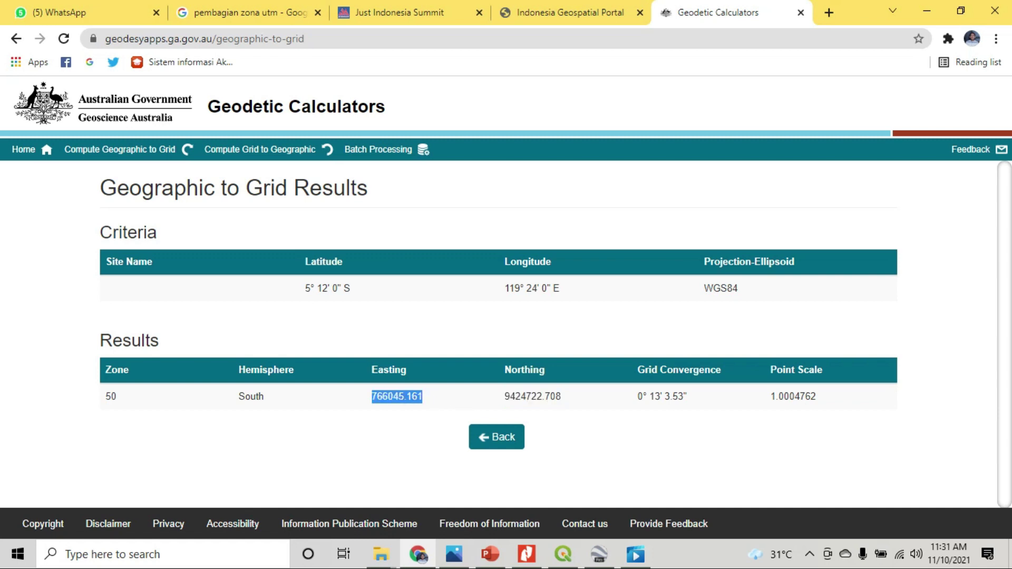
Step: Compare the converted easting and northing in Chrome with the 5°12'0"S and 119°24'0"E gridline intersection on 1.jpg in Photos
click(453, 554)
drag(506, 264, 520, 298)
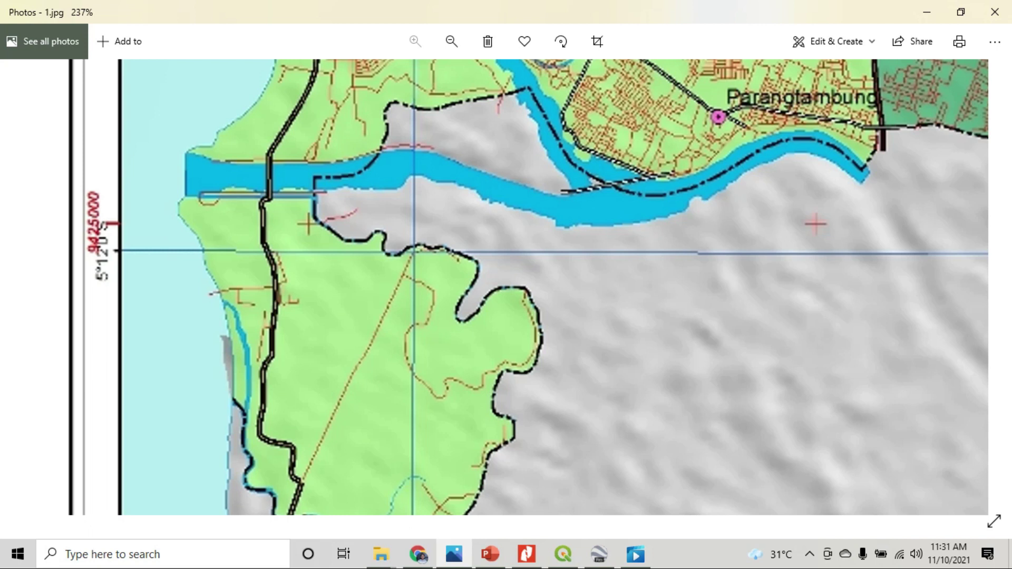
click(418, 554)
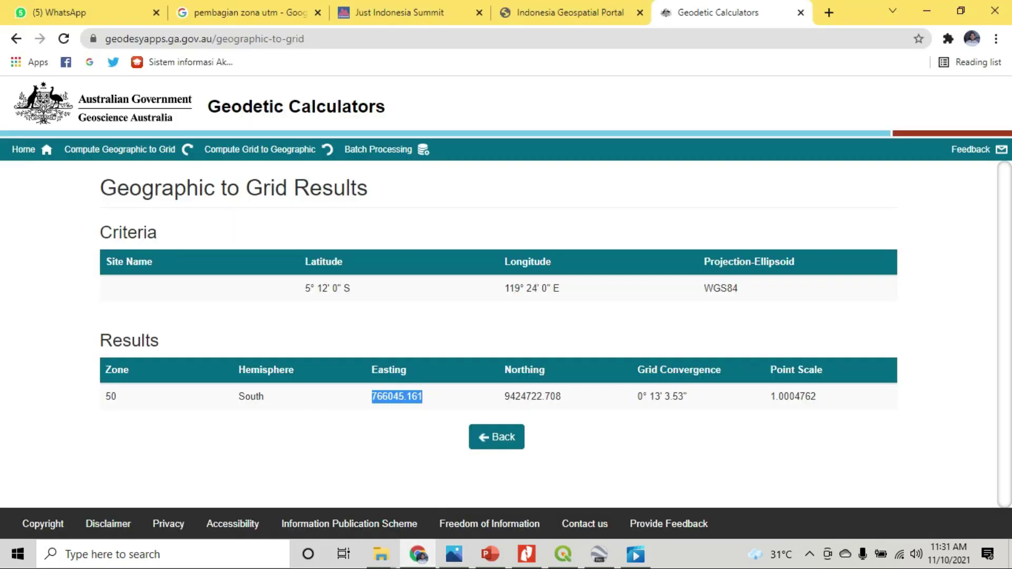
drag(371, 397, 562, 397)
click(454, 554)
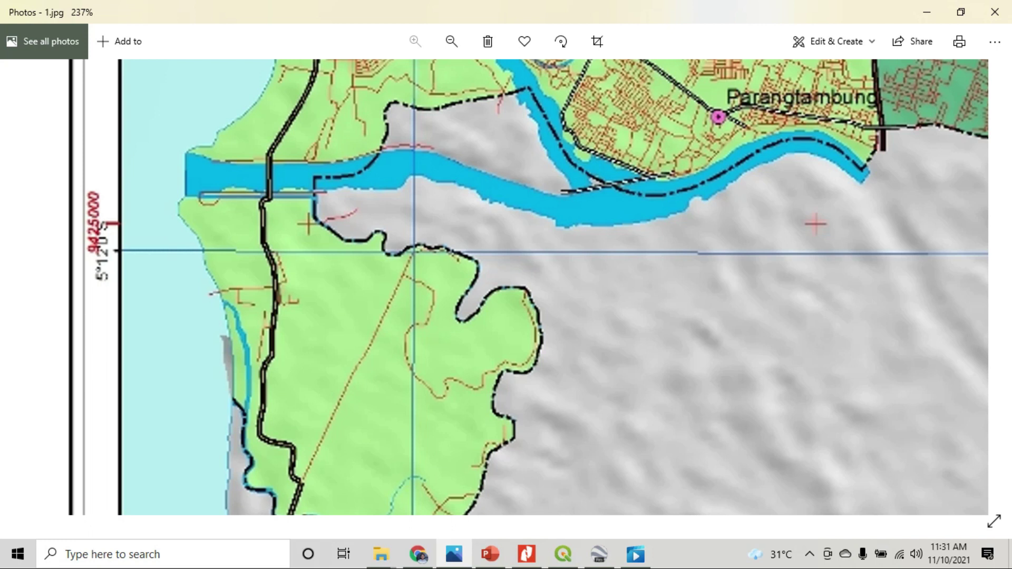
key(alt+Tab)
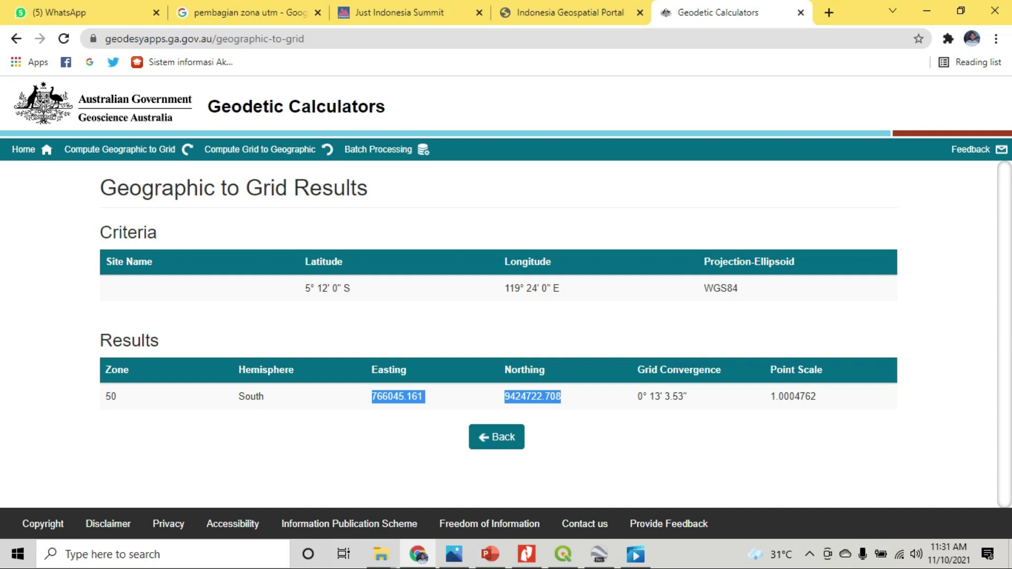
click(448, 398)
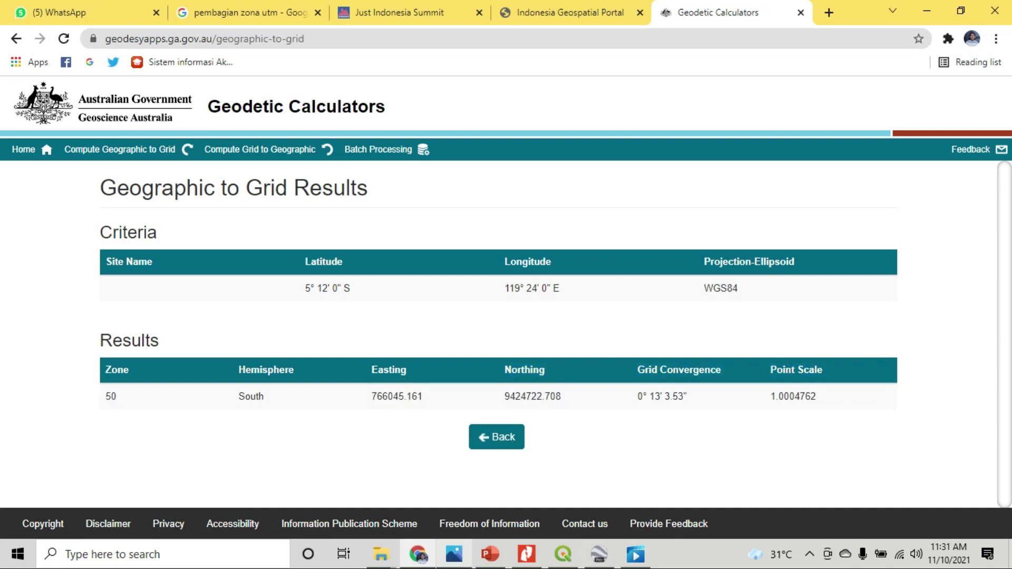
click(454, 554)
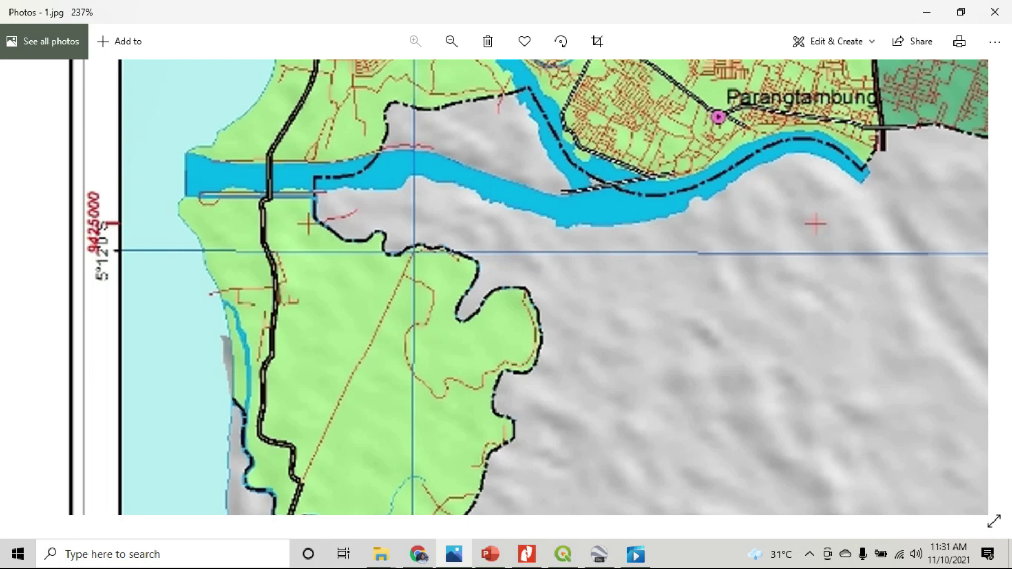
click(418, 553)
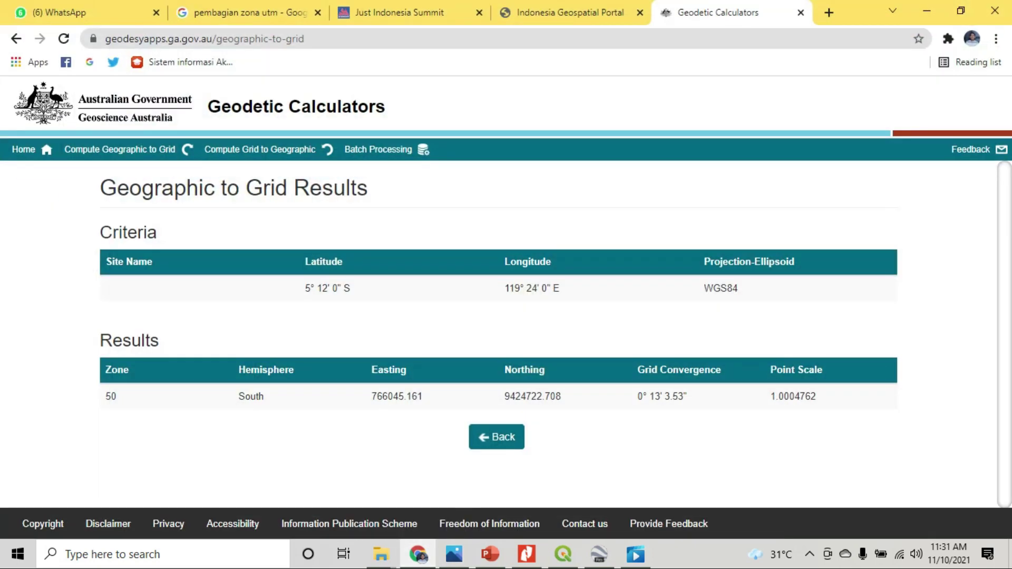
Step: Switch to the Georeferencer in QGIS and close it, saving the GCP points of cpi2.jpg
click(563, 553)
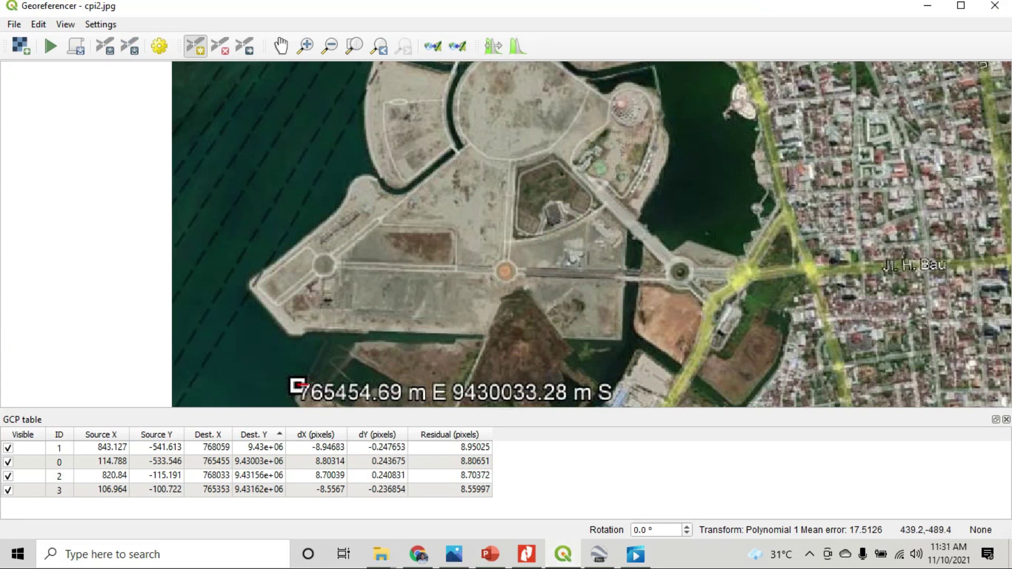
scroll(655, 351, down, 2)
scroll(680, 354, up, 1)
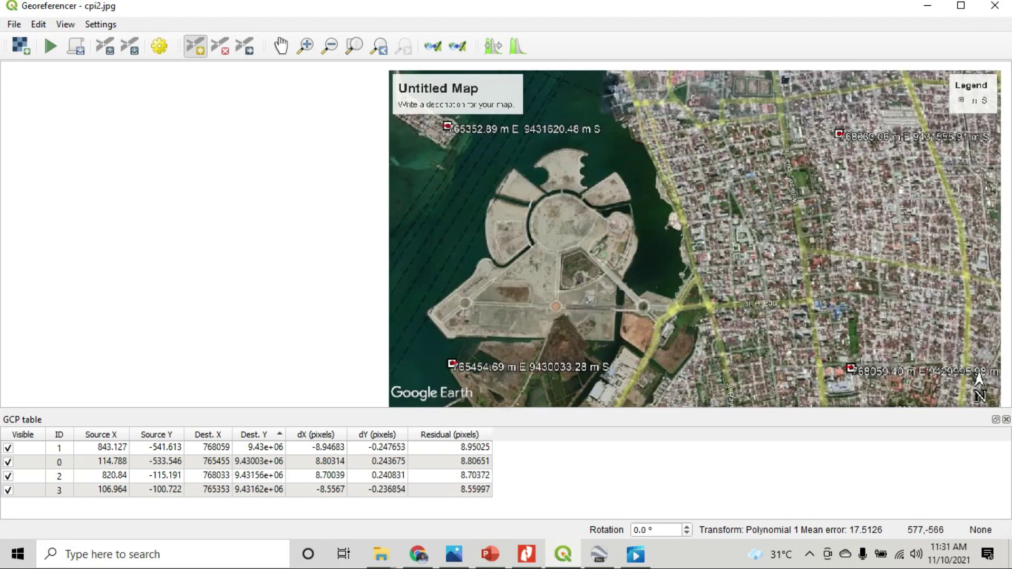
click(995, 5)
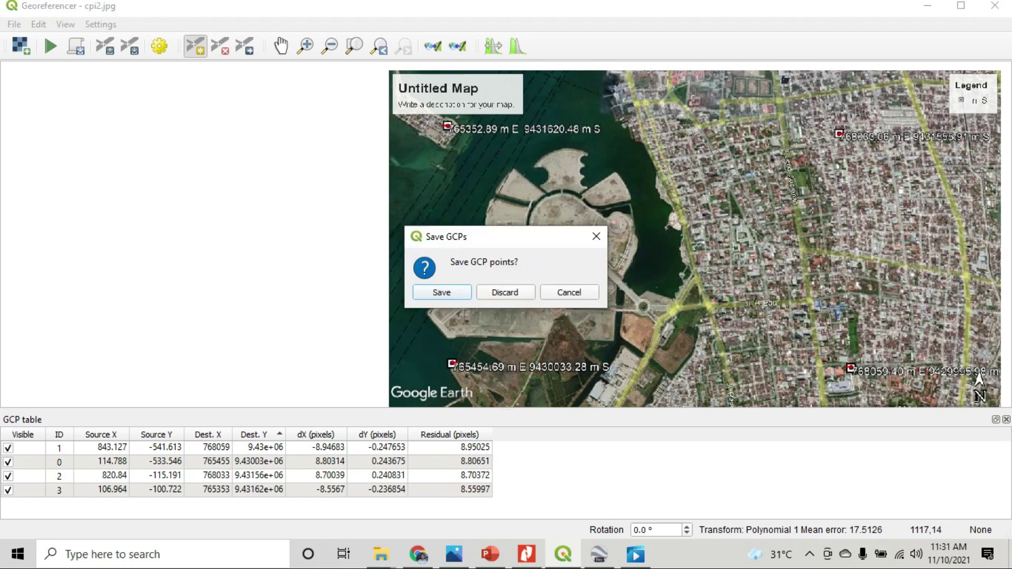
key(Return)
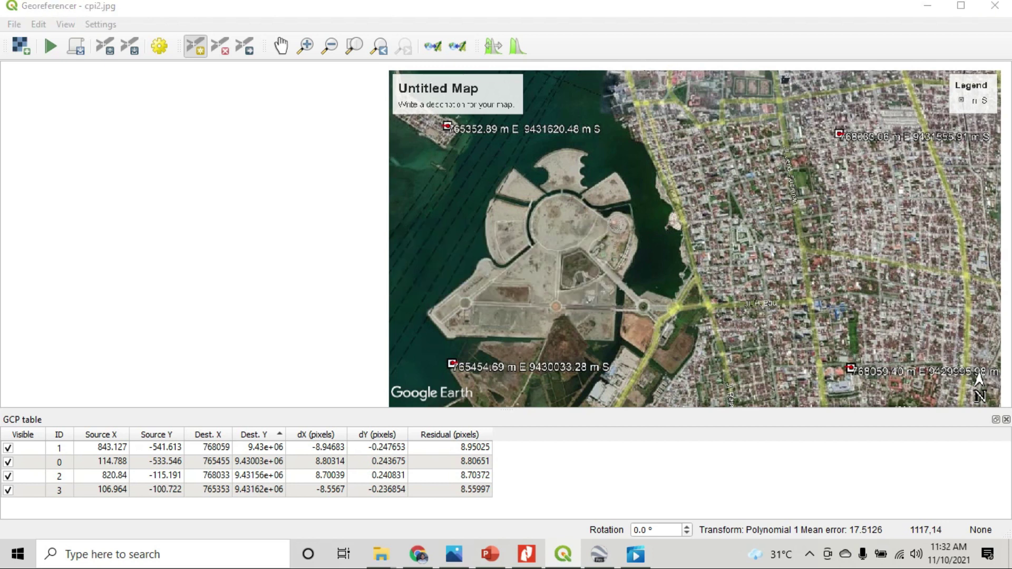
key(Return)
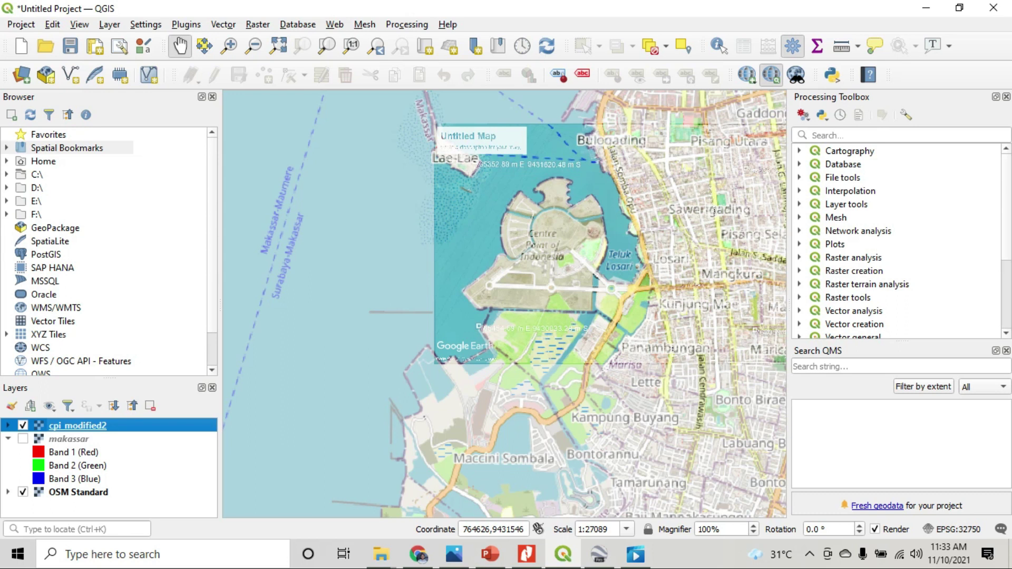
Step: Examine how the cpi_modified2 layer aligns with OSM Standard around Centre Point of Indonesia
scroll(585, 305, up, 1)
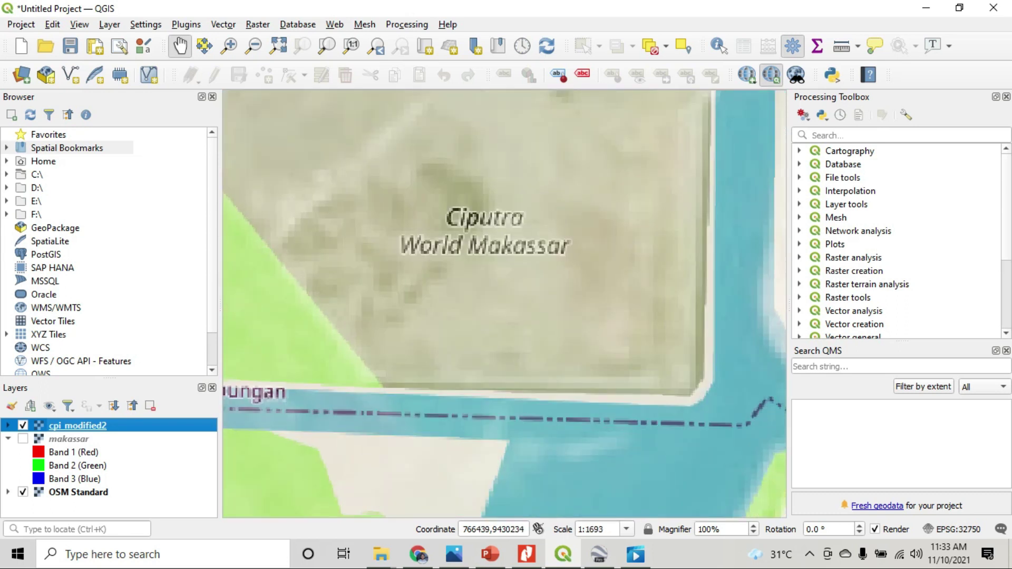
drag(529, 250, 510, 376)
scroll(537, 332, up, 1)
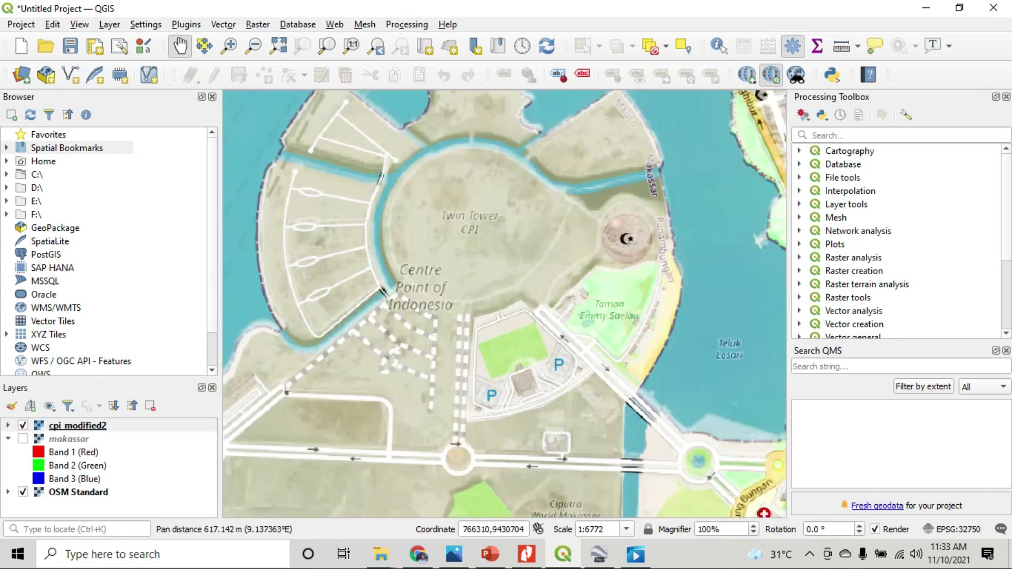
scroll(536, 331, down, 2)
scroll(517, 378, up, 2)
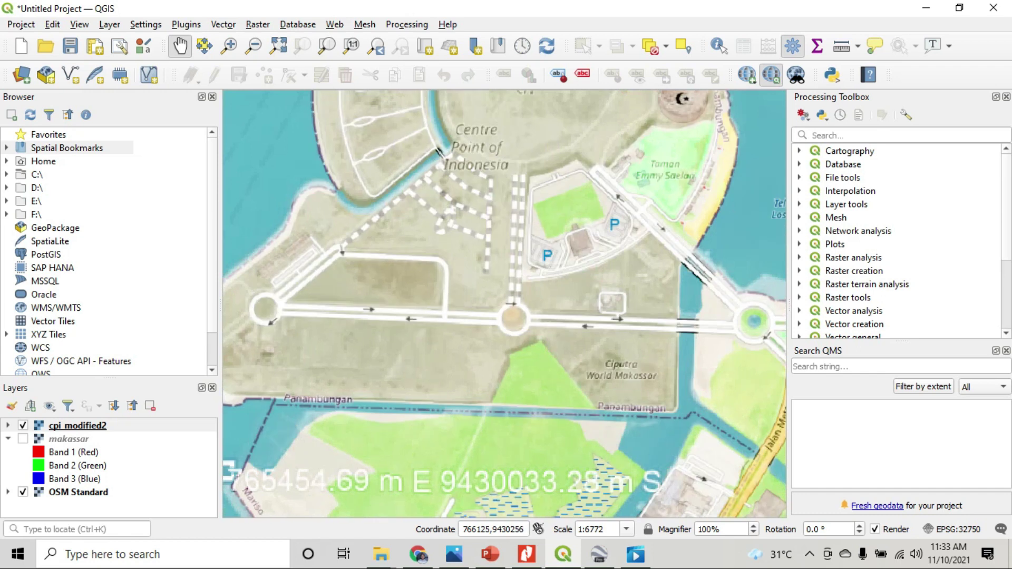
Step: Examine how the cpi_modified2 coastline aligns with the OSM boundary at the southwestern corner of Centre Point of Indonesia
scroll(517, 379, down, 1)
scroll(412, 384, up, 3)
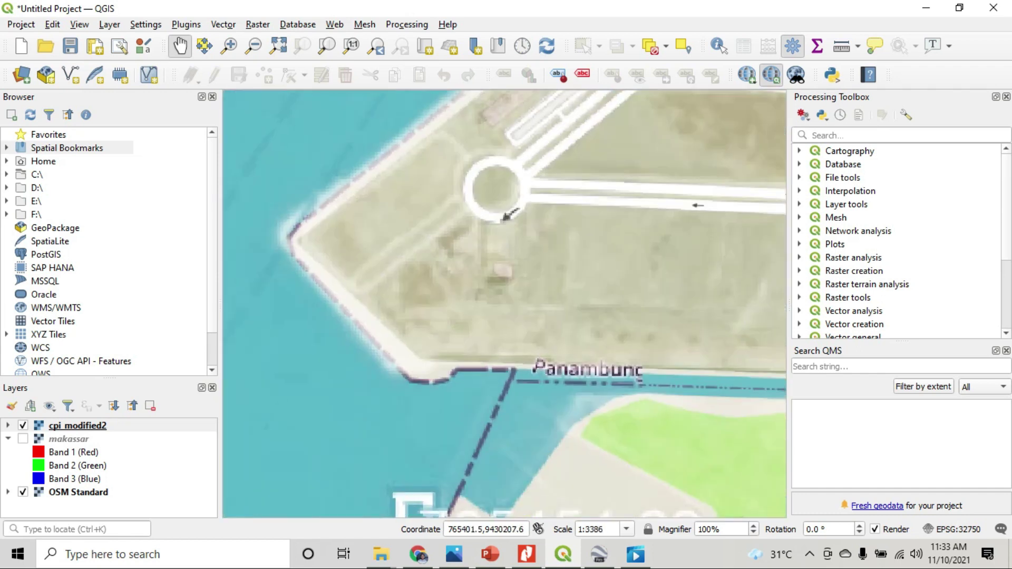
scroll(412, 383, down, 2)
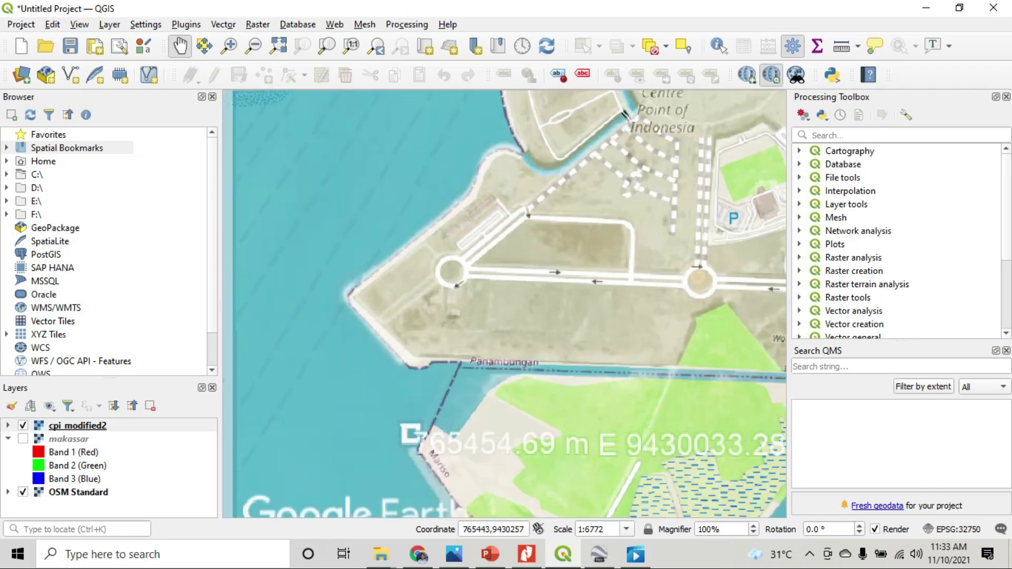
drag(527, 295, 531, 359)
drag(440, 298, 427, 320)
scroll(378, 467, up, 3)
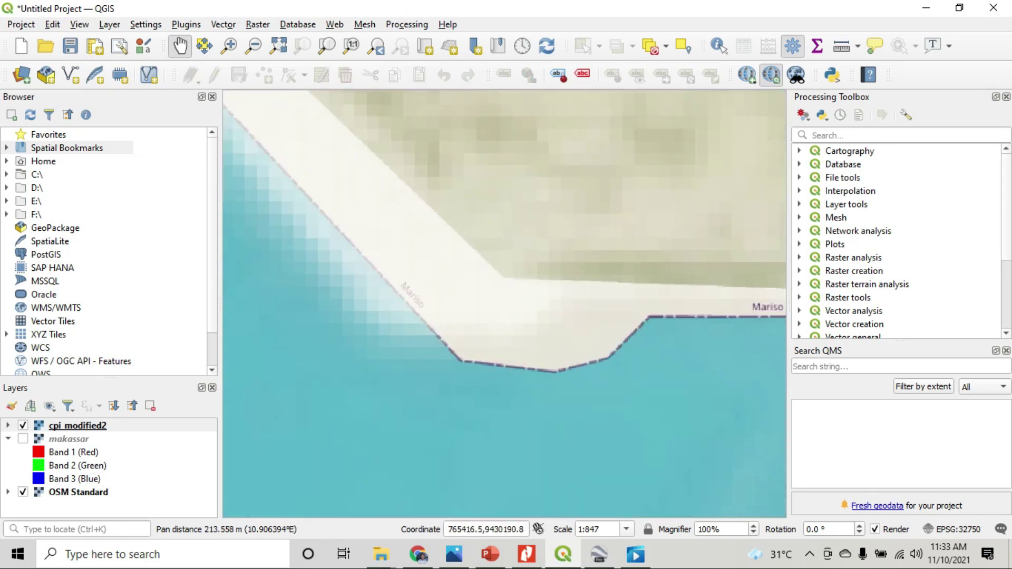
scroll(429, 331, up, 3)
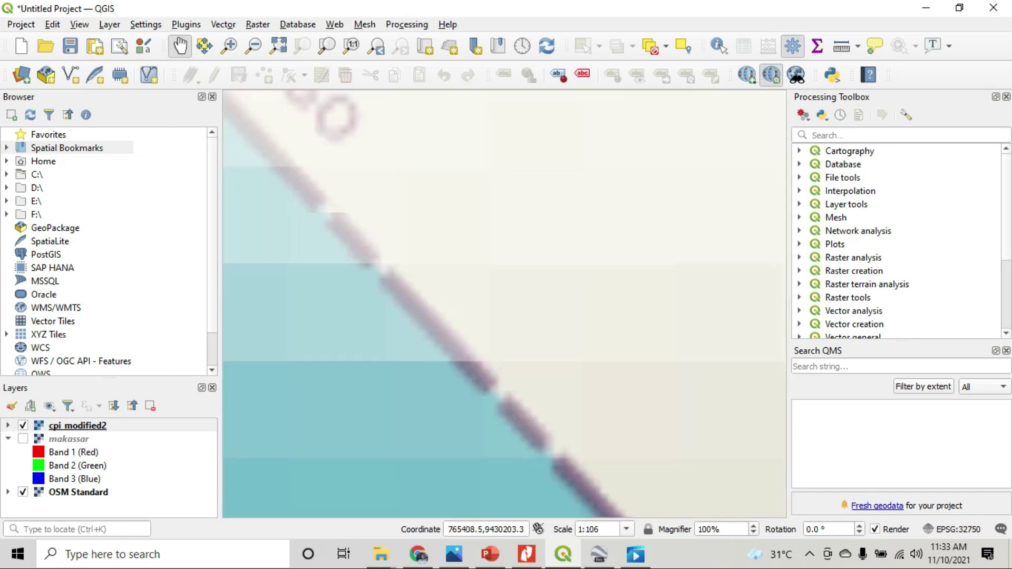
scroll(504, 304, down, 2)
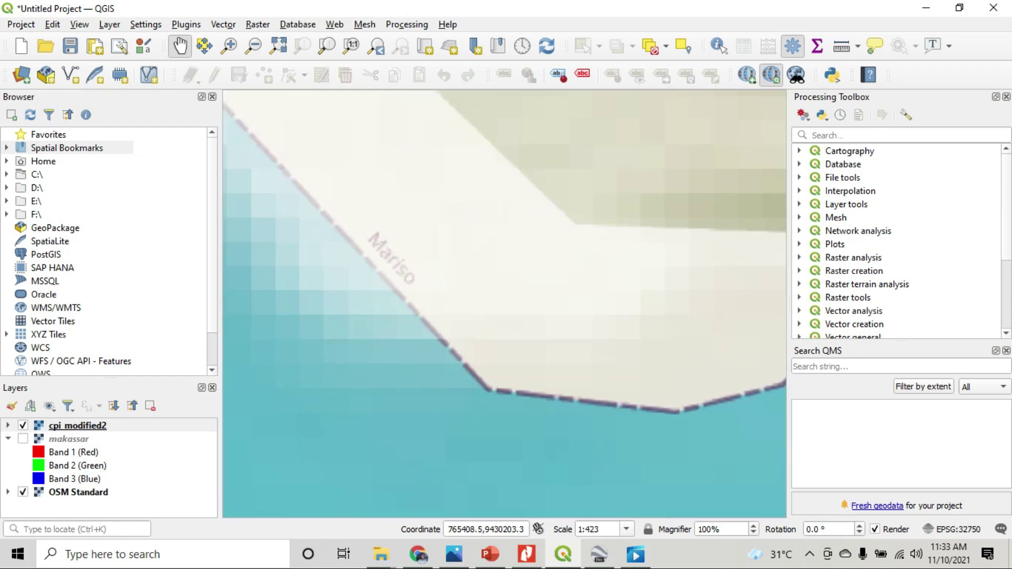
scroll(505, 304, up, 4)
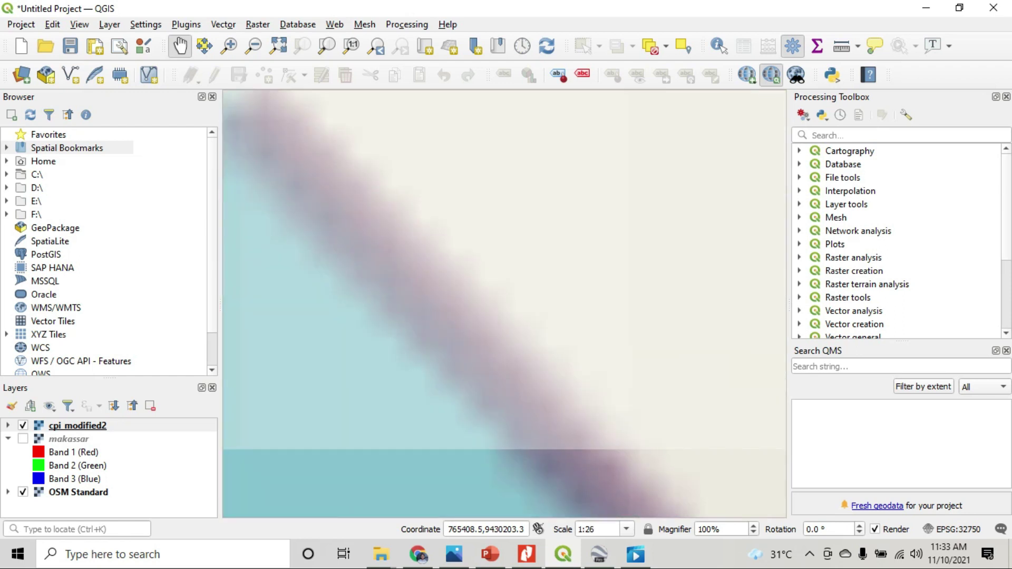
scroll(504, 304, down, 1)
scroll(505, 304, down, 1)
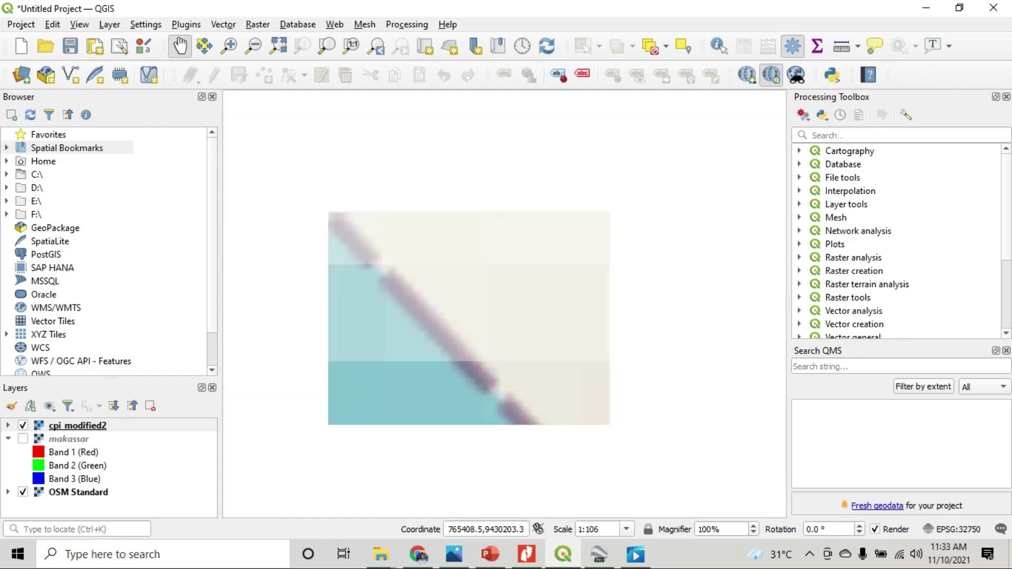
Step: Inspect the Mariso boundary's southern bend against the cpi_modified2 pixels at close range, down to scale 1:1
drag(579, 378, 453, 301)
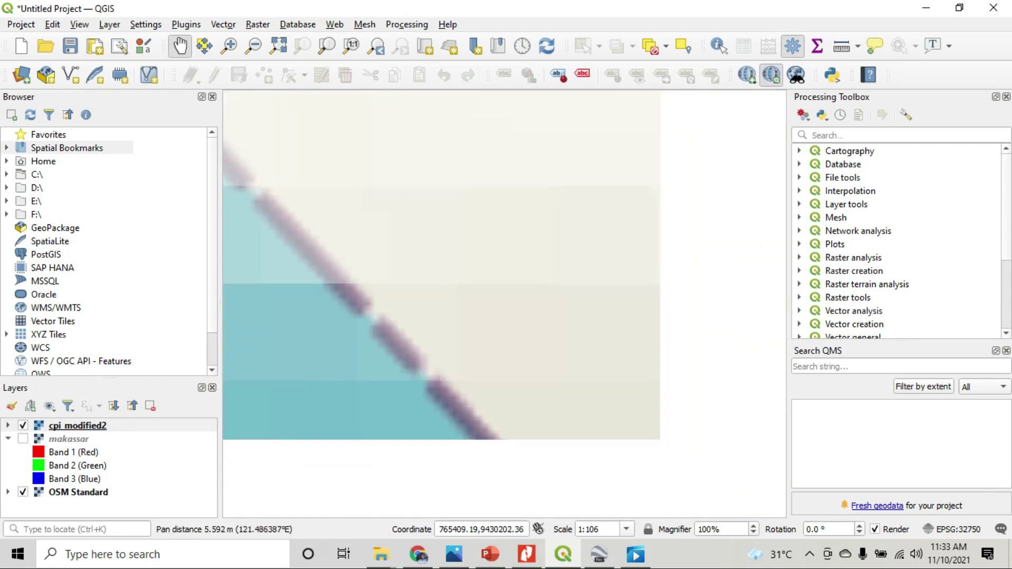
scroll(374, 327, down, 1)
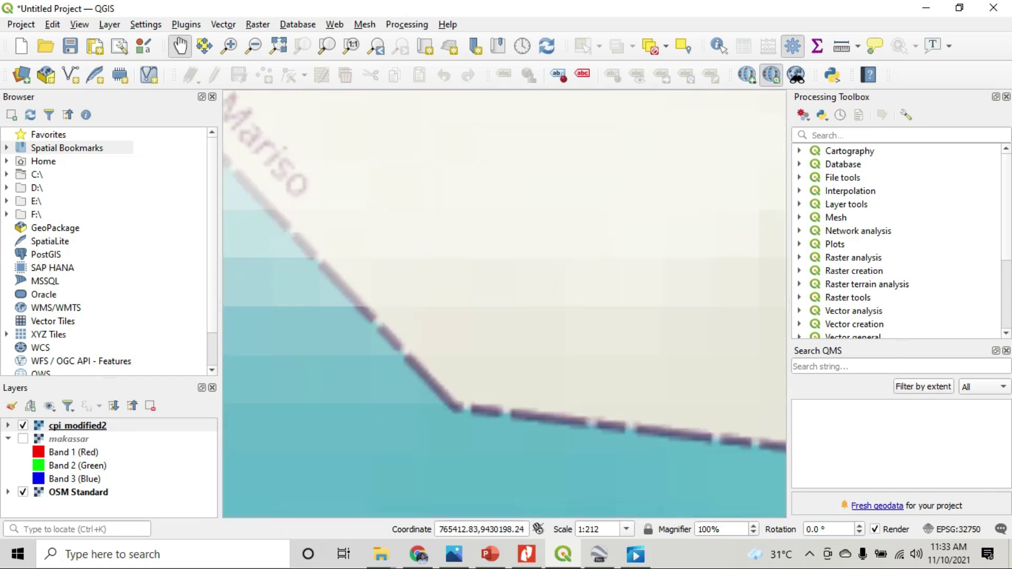
scroll(427, 400, up, 2)
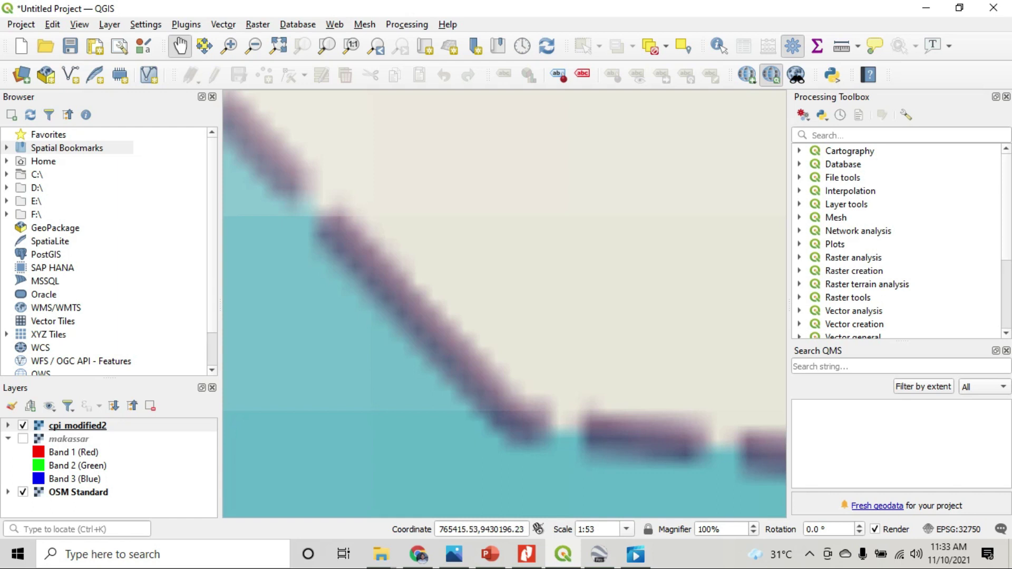
scroll(428, 290, down, 3)
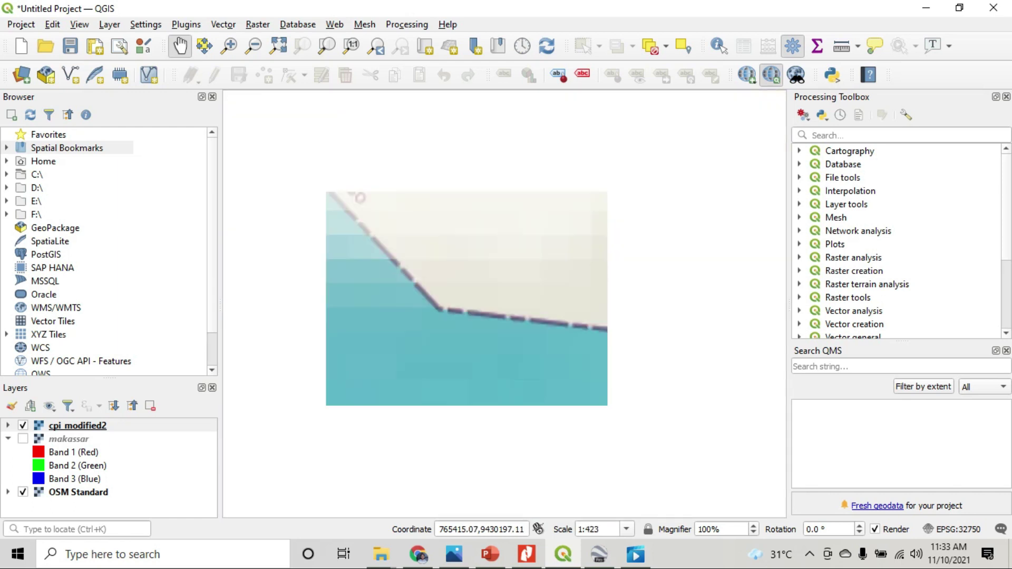
drag(428, 289, 436, 337)
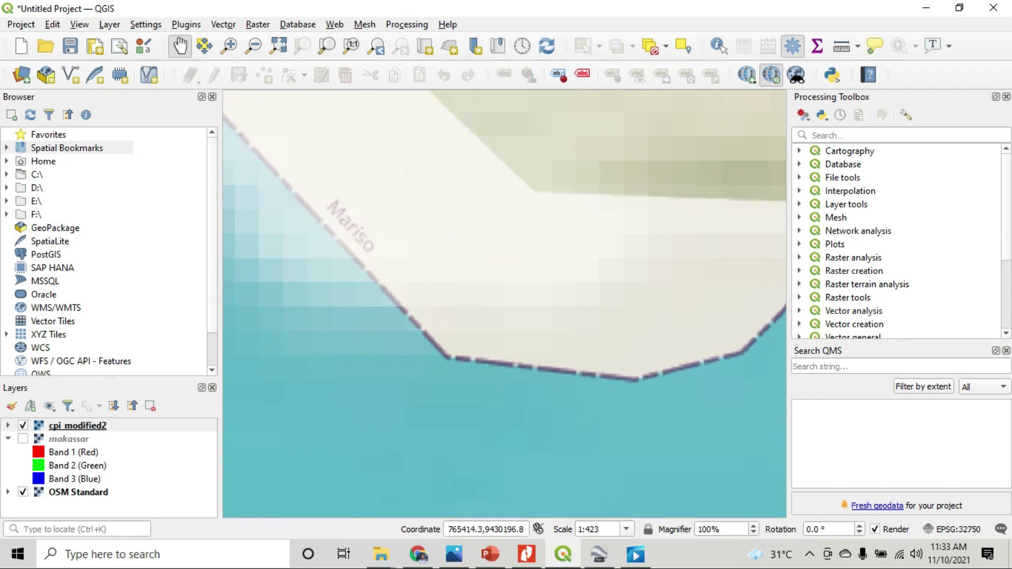
scroll(370, 245, up, 4)
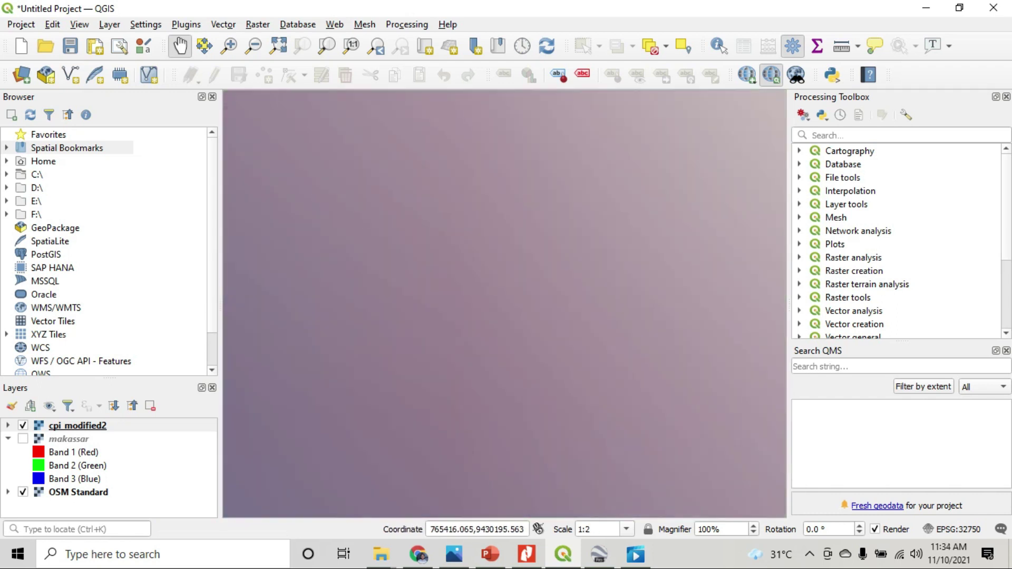
scroll(369, 245, up, 3)
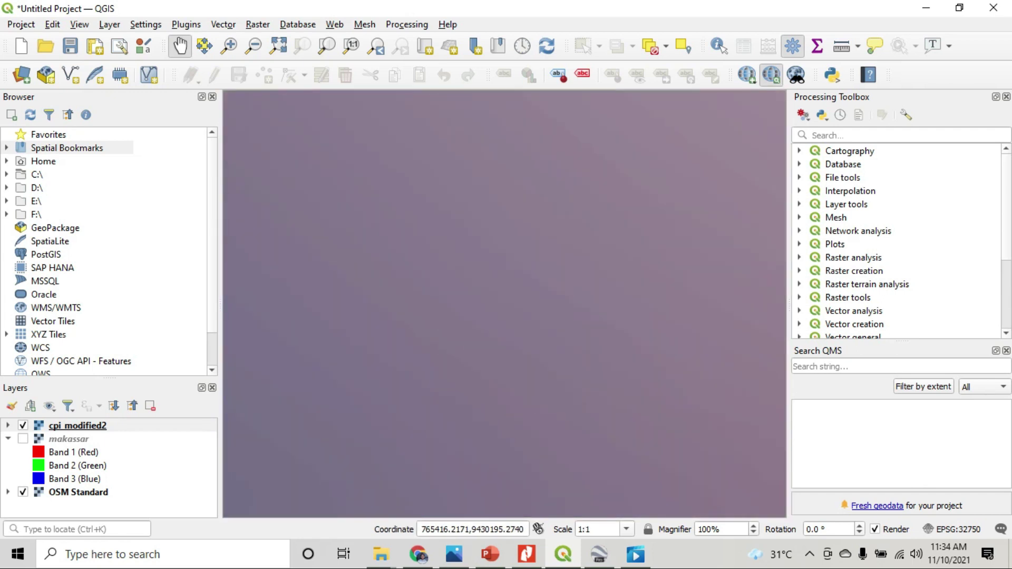
scroll(454, 354, down, 6)
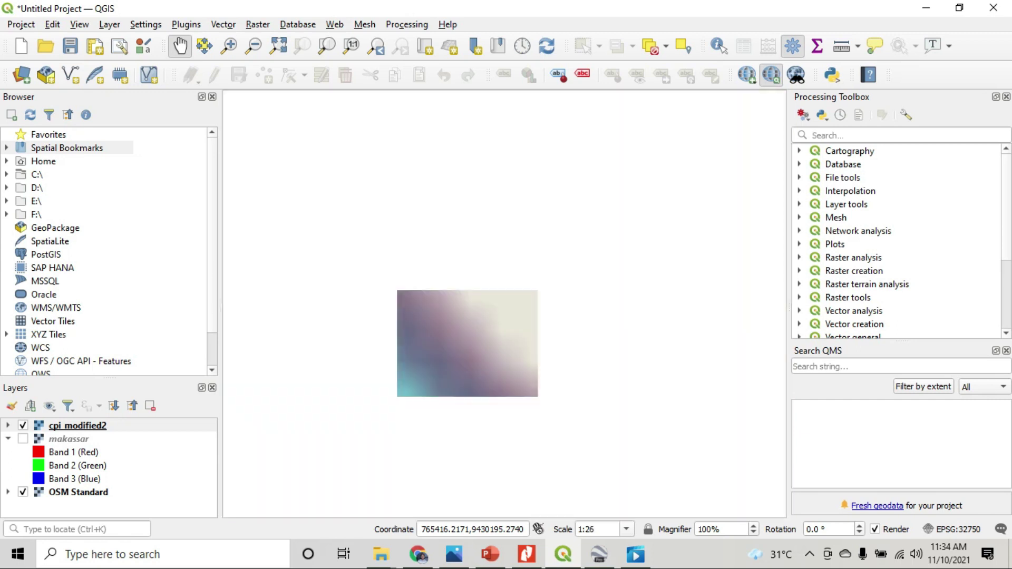
Step: Examine the OSM Standard coastline near Politeknik Ilmu Pelayaran in Untia and return to the full cpi_modified2 image beside Makassar
scroll(459, 352, down, 13)
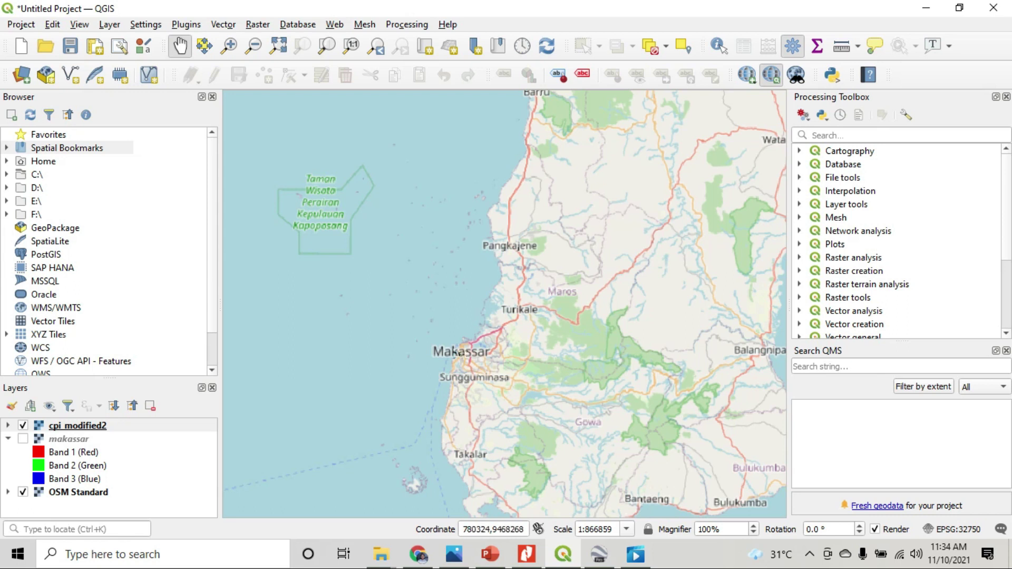
scroll(460, 352, up, 7)
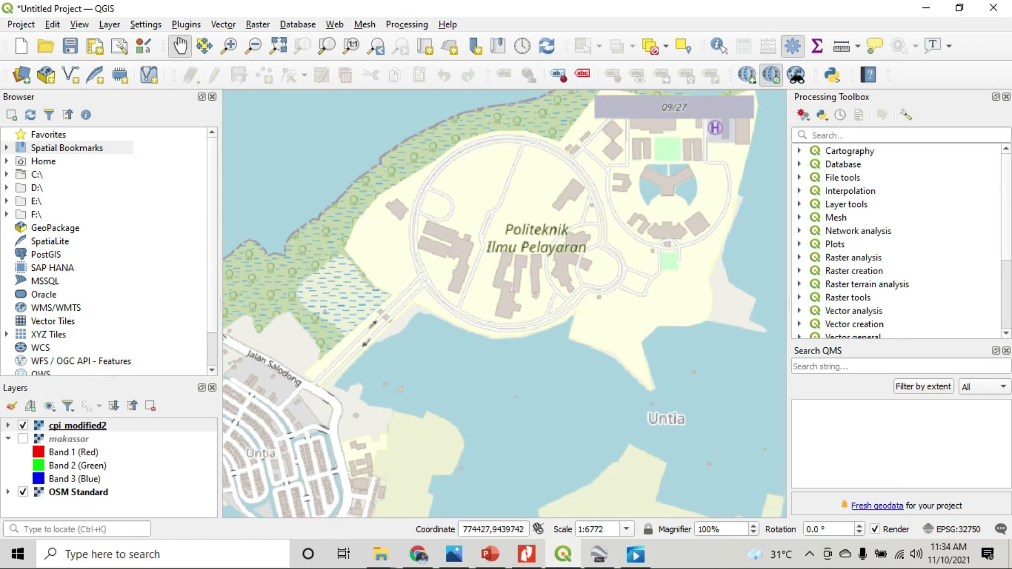
drag(264, 258, 392, 312)
scroll(392, 312, up, 4)
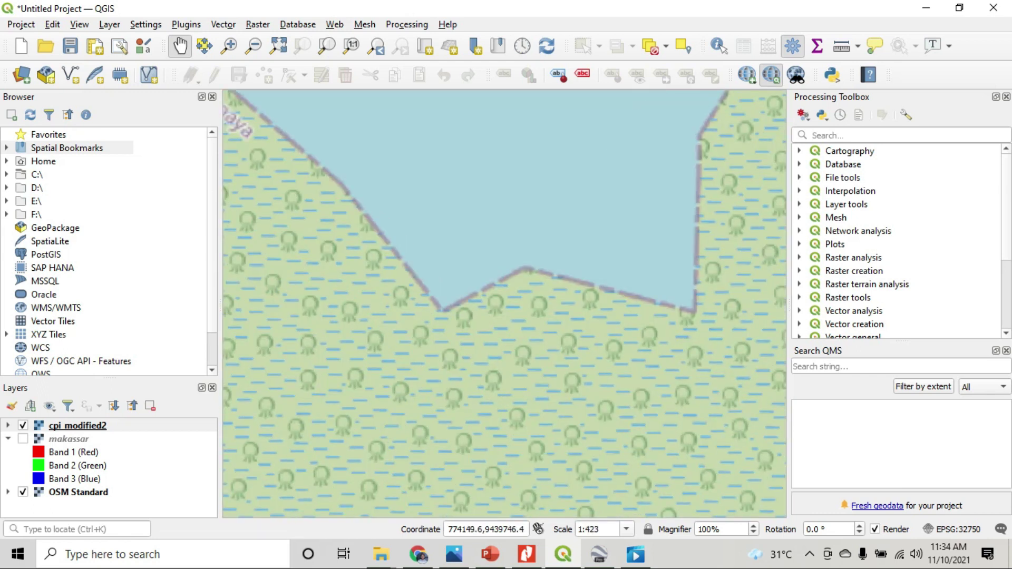
scroll(570, 270, down, 5)
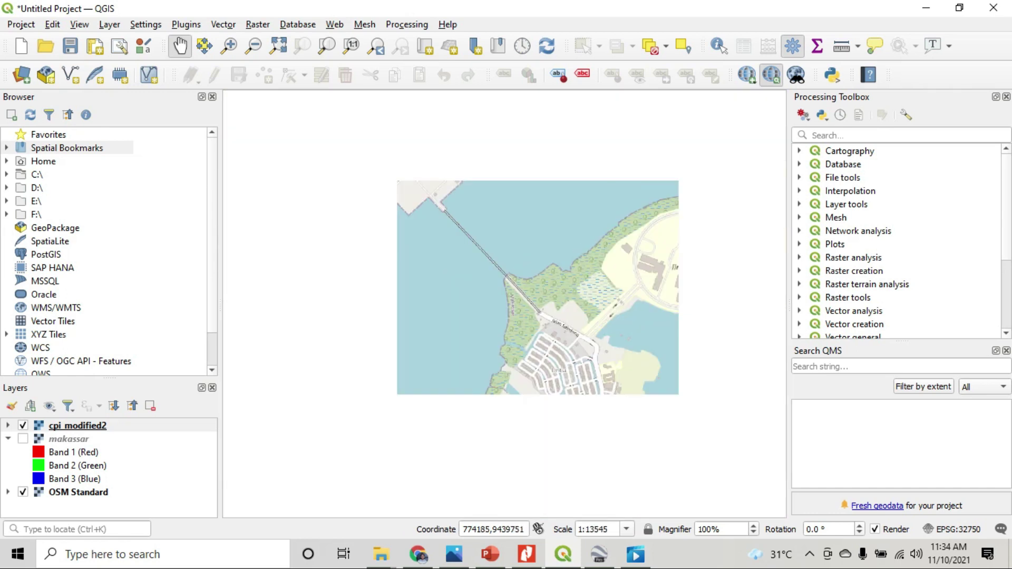
scroll(505, 304, down, 2)
scroll(505, 305, down, 1)
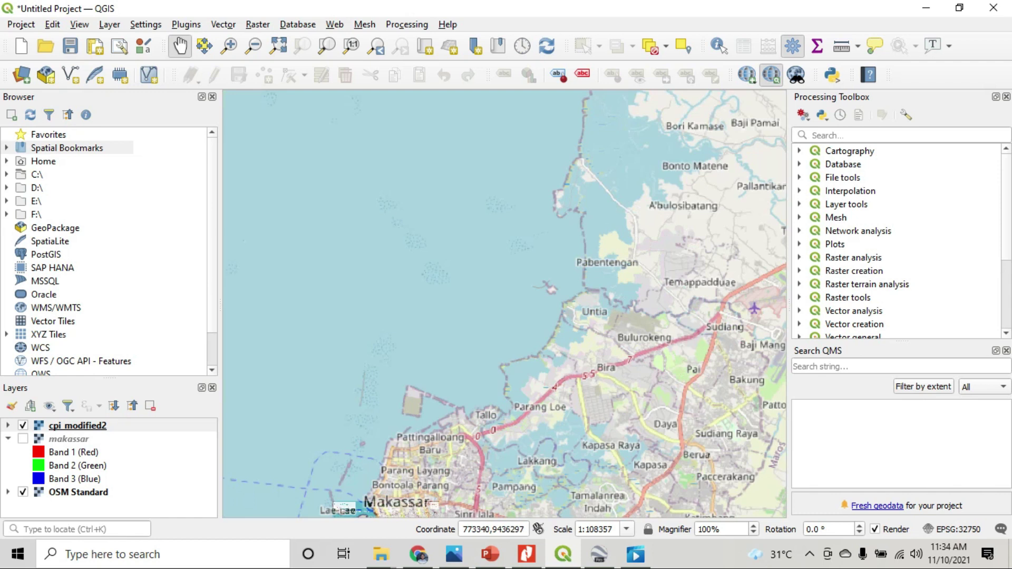
scroll(559, 380, down, 1)
drag(471, 461, 509, 335)
scroll(508, 335, up, 5)
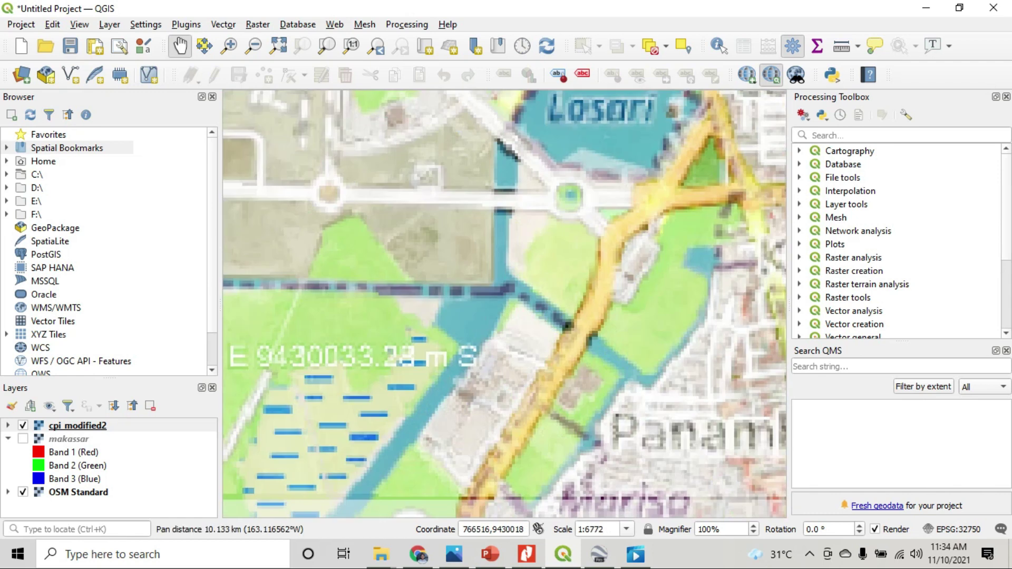
scroll(481, 332, down, 2)
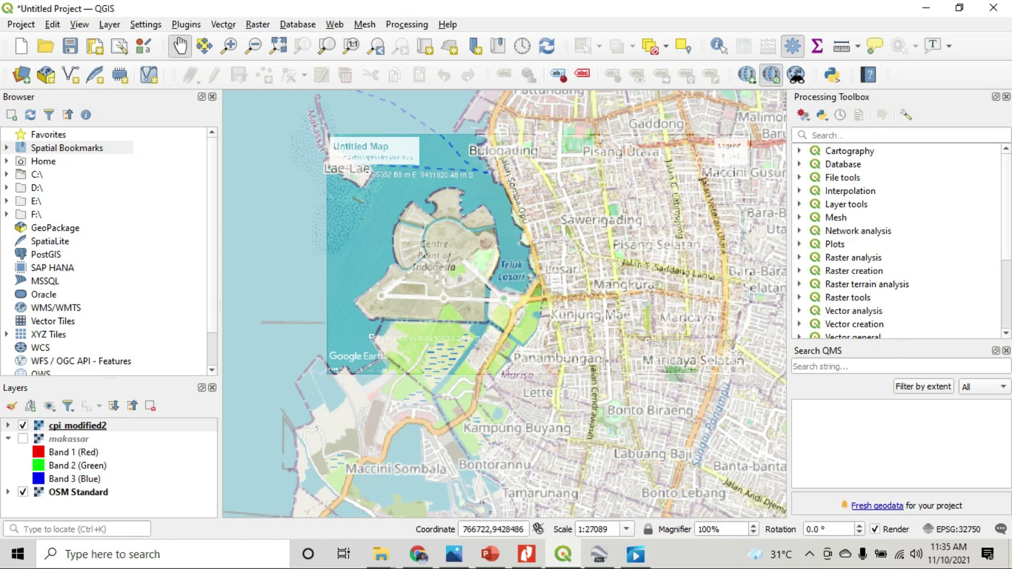
Step: In PowerPoint, add a slide after slide 7: "Cari Peta yang memuat data koordinat system (peta RBI, peta rtrw, atau citra) silahkan pilih, intinya peta tsb memuat"
click(490, 554)
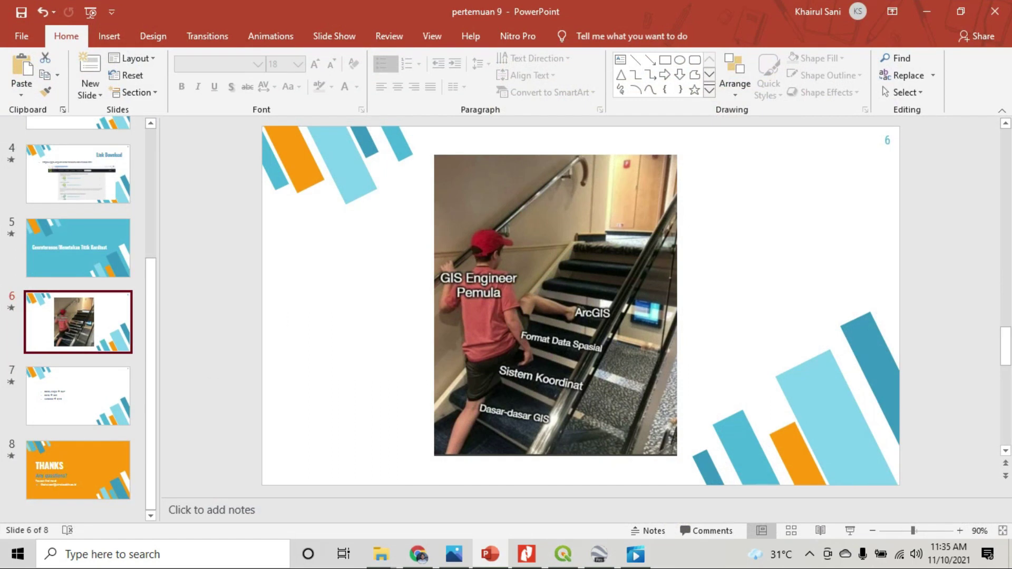
click(78, 397)
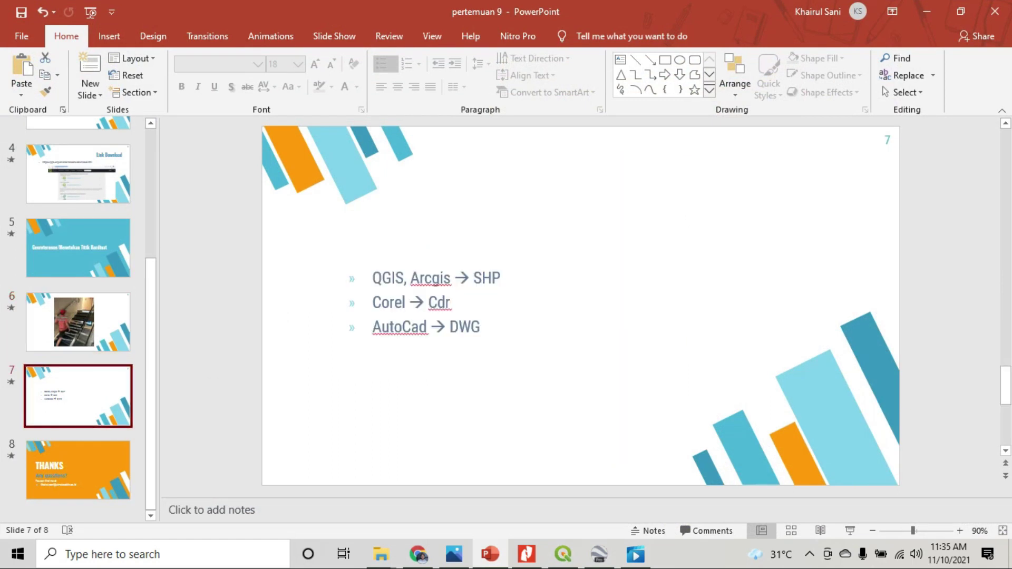
right_click(102, 433)
click(144, 482)
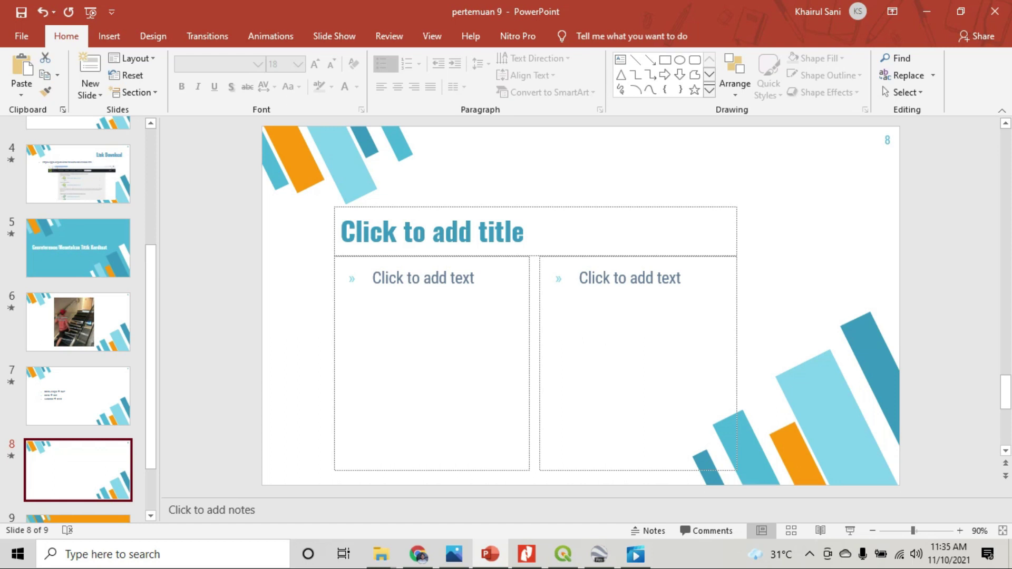
text(Cari Peta yang memuat data koordinat system (peta RBI, peta rtrw, atau citra) silahkan pilih, intinya peta tsb memuat data referensi koordinat, kemudian selanjutnya lakukan georeference. Data asli (.jpg) dan data hasil georeference (.tif) dimasukkan dalam 1 file winrar. Kemudian dikirim melalui lentera.)
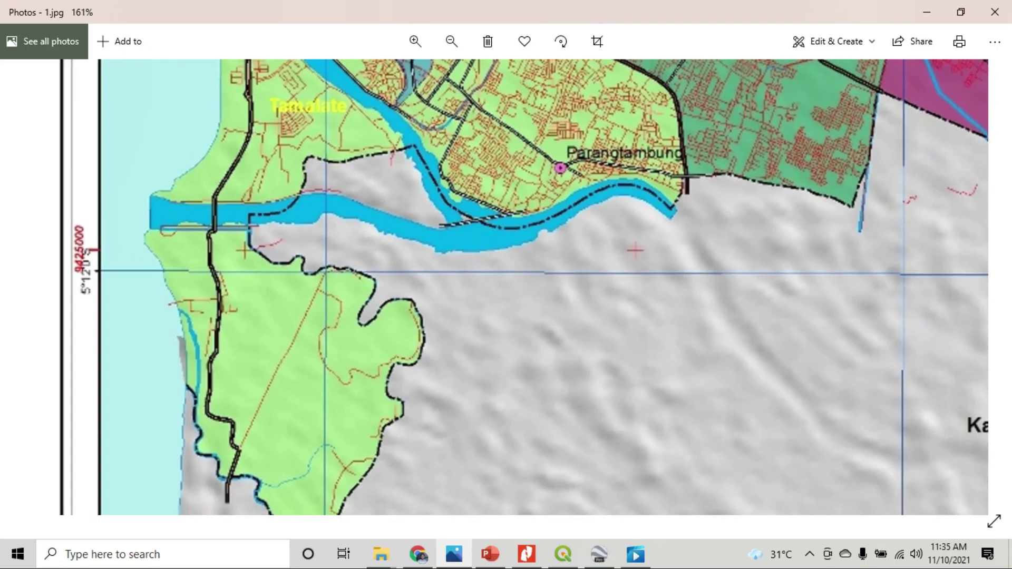
Step: Switch to 1.jpg in Photos and examine its UTM and geographic grid labels and the Sistem Koordinat Referensi details
scroll(524, 287, up, 2)
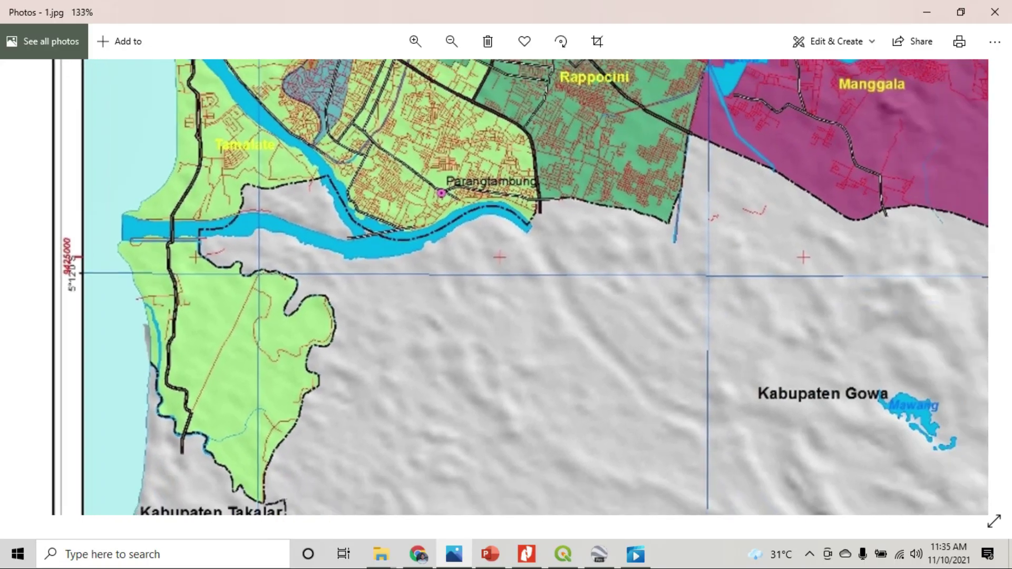
scroll(523, 287, down, 3)
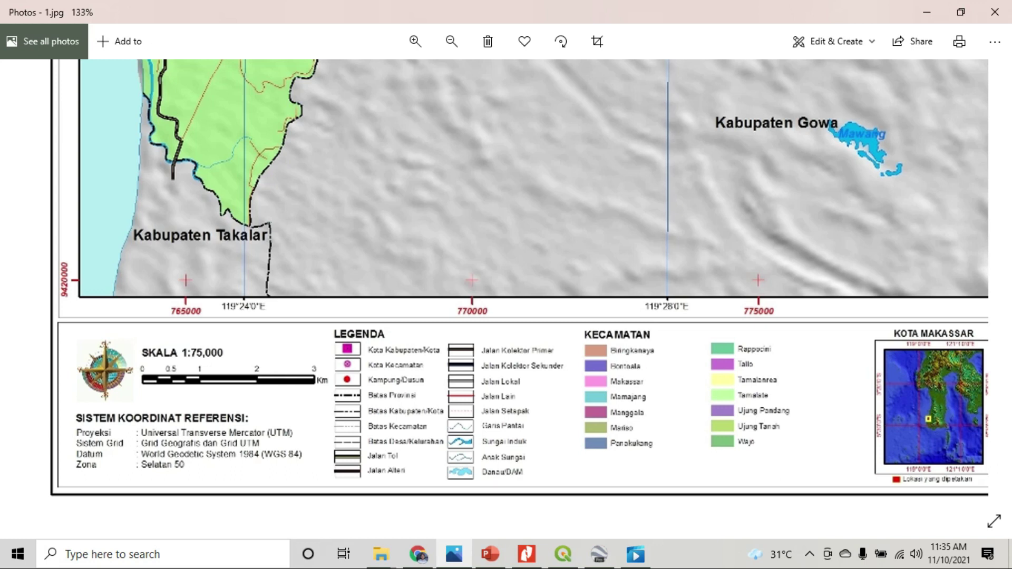
scroll(524, 287, down, 5)
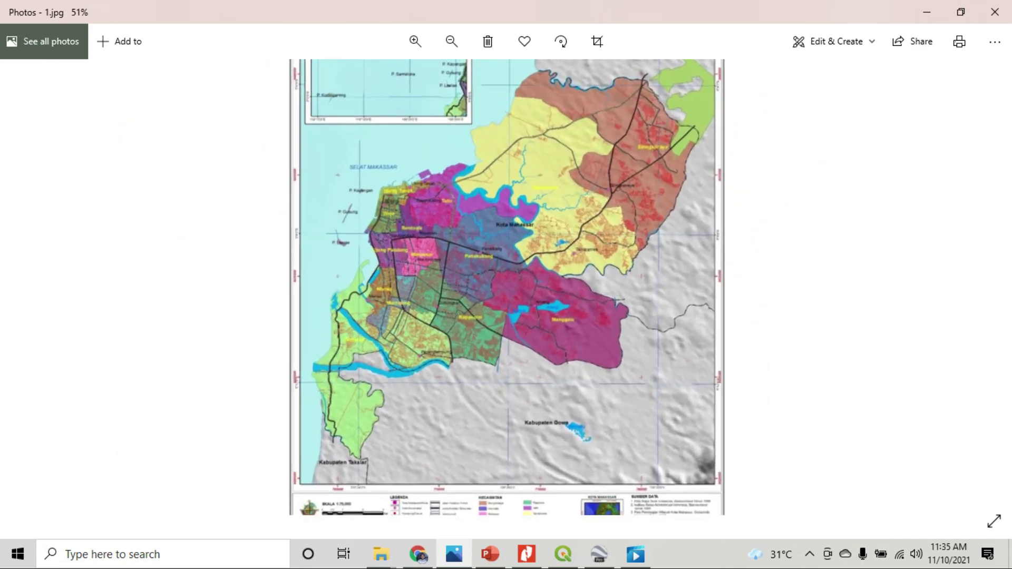
scroll(524, 288, up, 5)
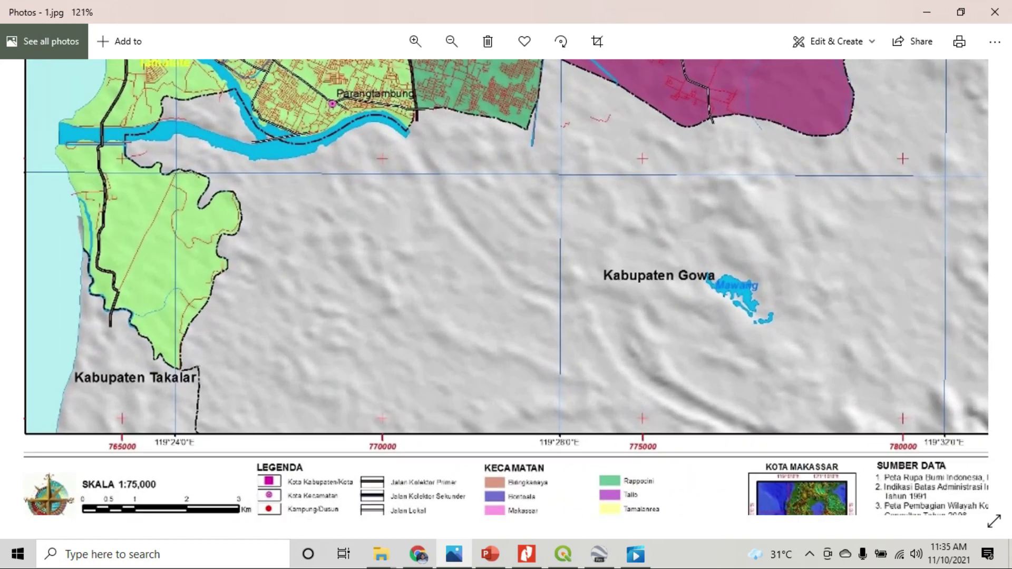
scroll(506, 287, up, 2)
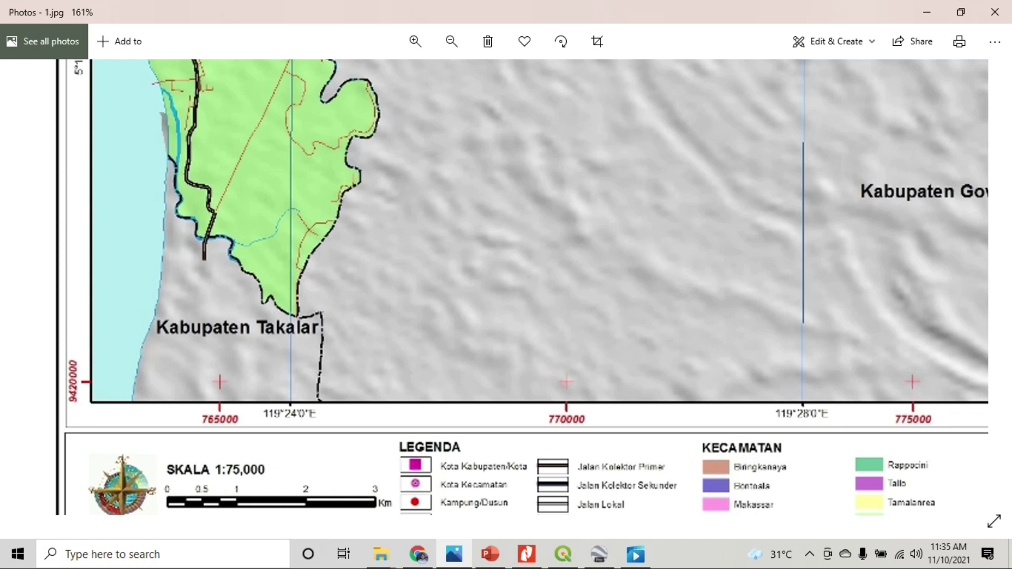
scroll(506, 288, down, 4)
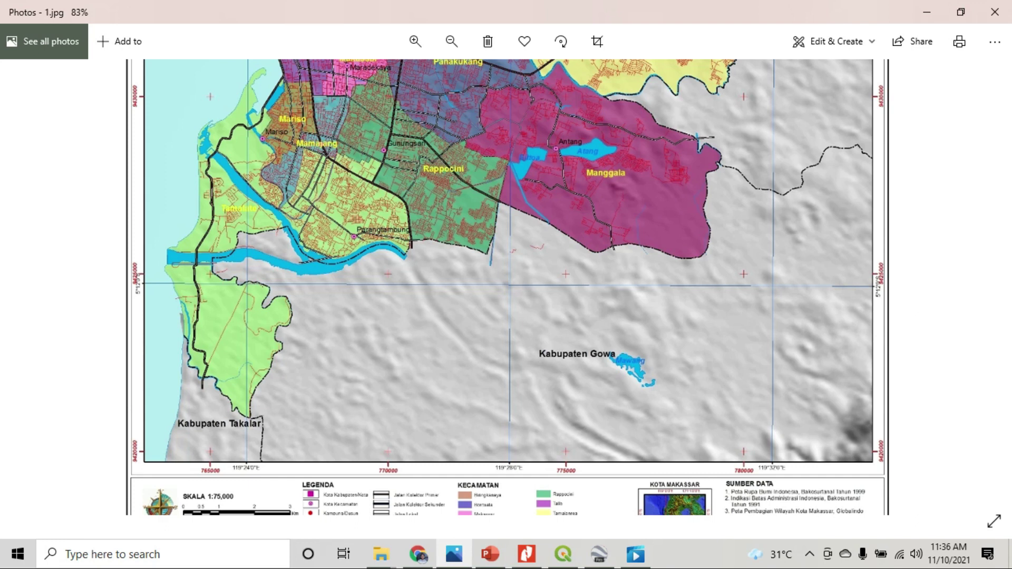
Step: Check the files in the latihan folder in File Explorer and return to the QGIS project
mouse_move(381, 554)
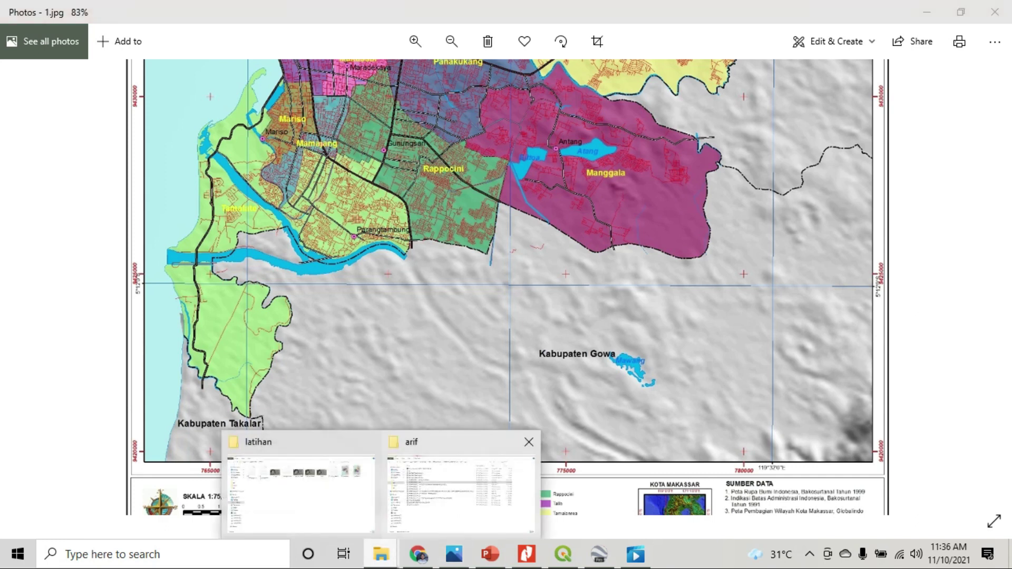
click(297, 488)
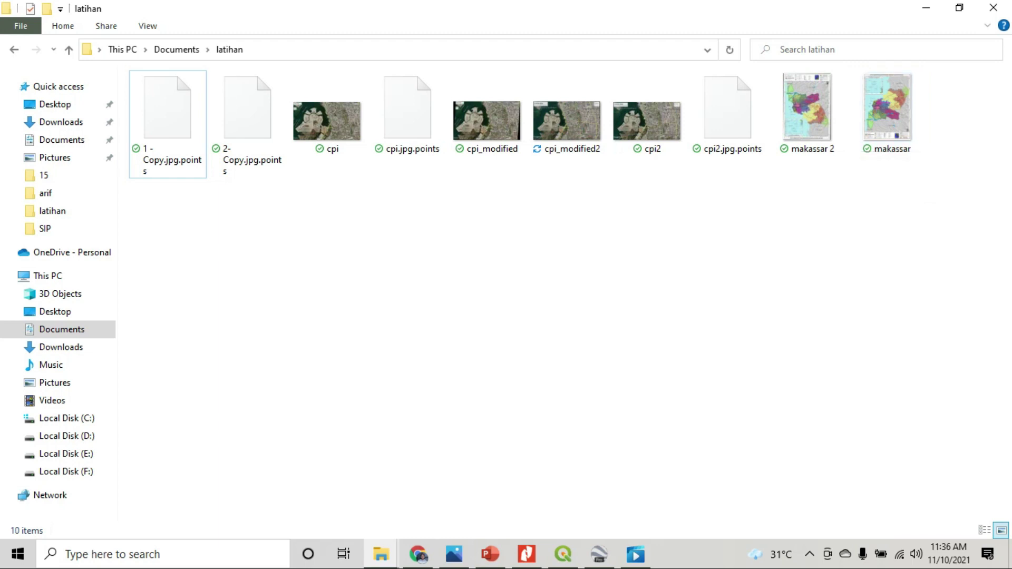
click(563, 554)
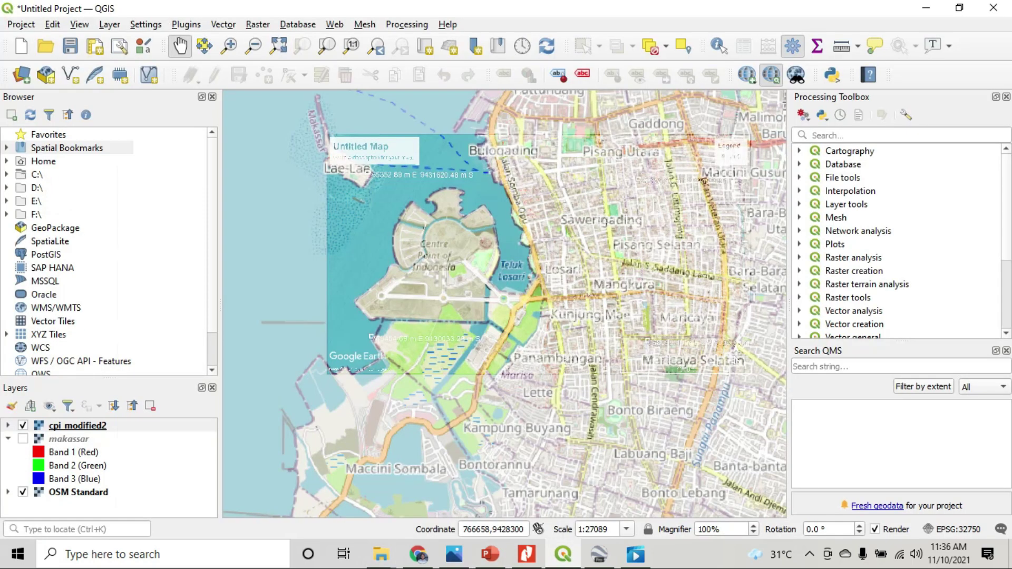